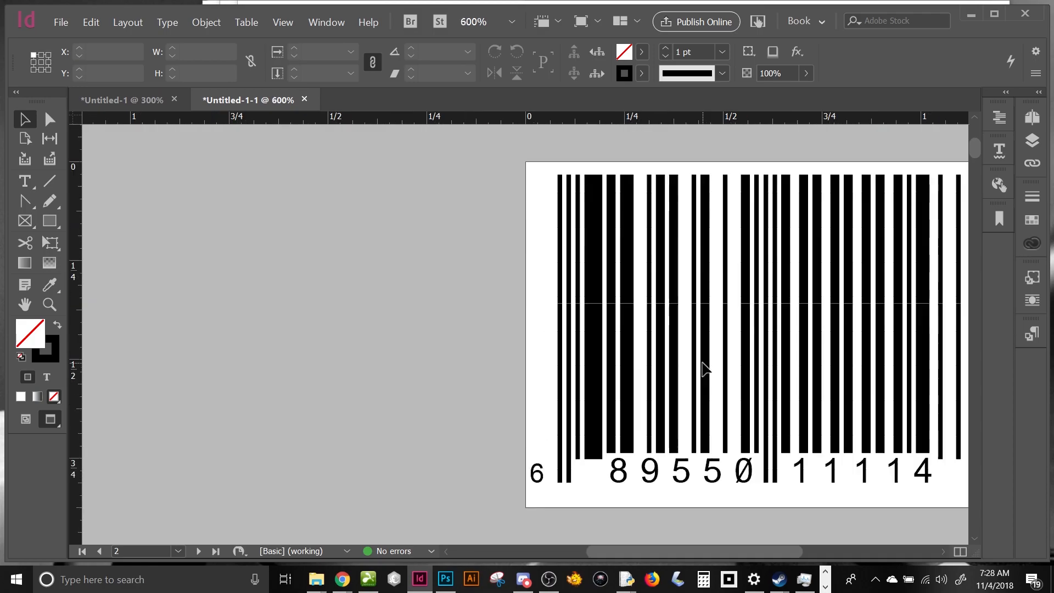
Step: Switch to the Chrome window with the UPC Barcode Font primer and examine its color-coded barcode and keyboard layout
left_click_drag(703, 365, 467, 179)
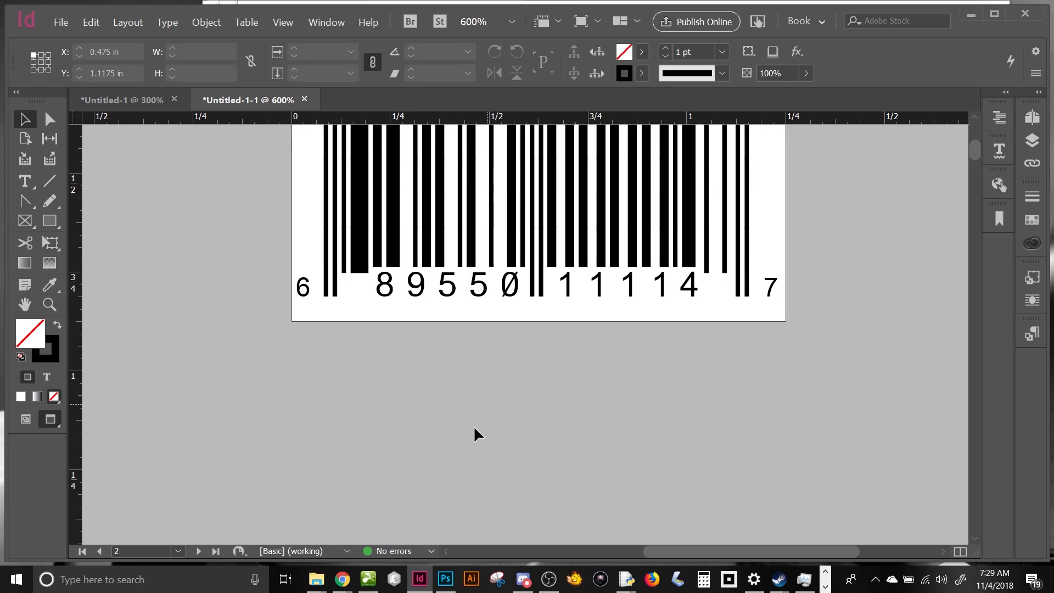
mouse_move(341, 579)
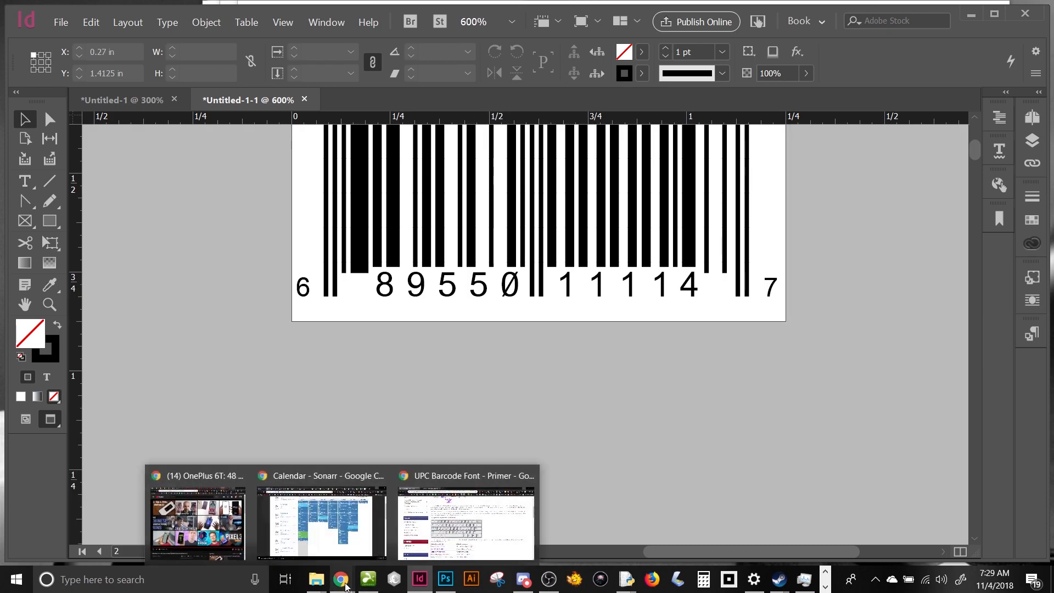
left_click(521, 526)
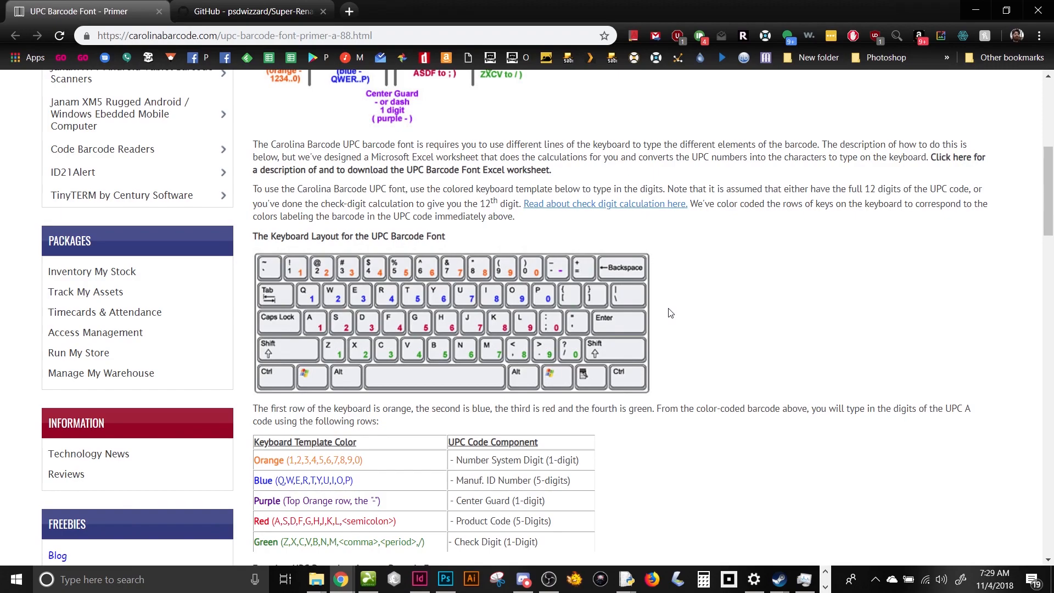
scroll(574, 304, "up", 7)
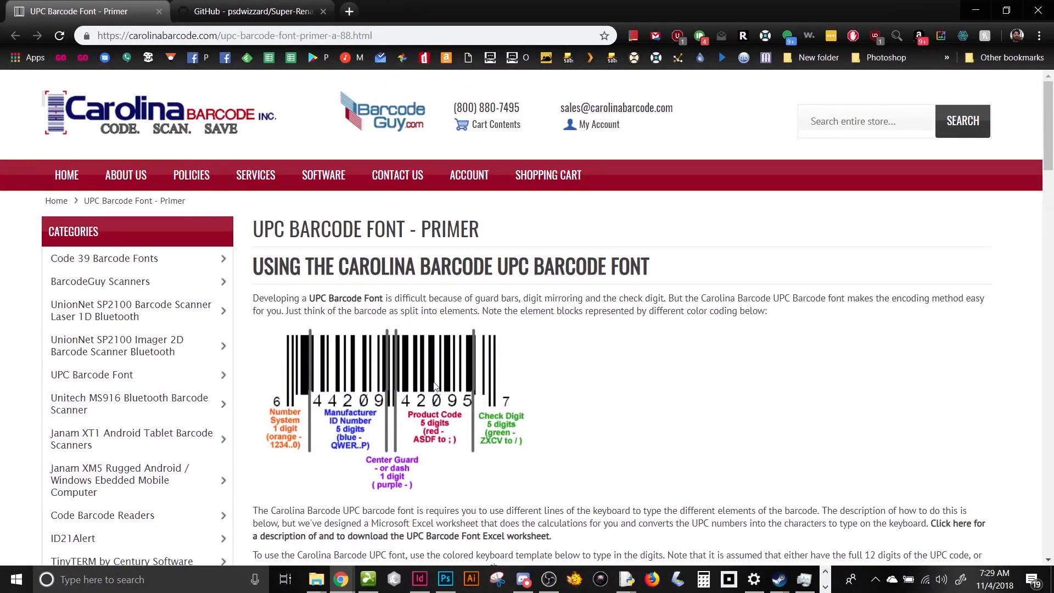
scroll(433, 386, "down", 5)
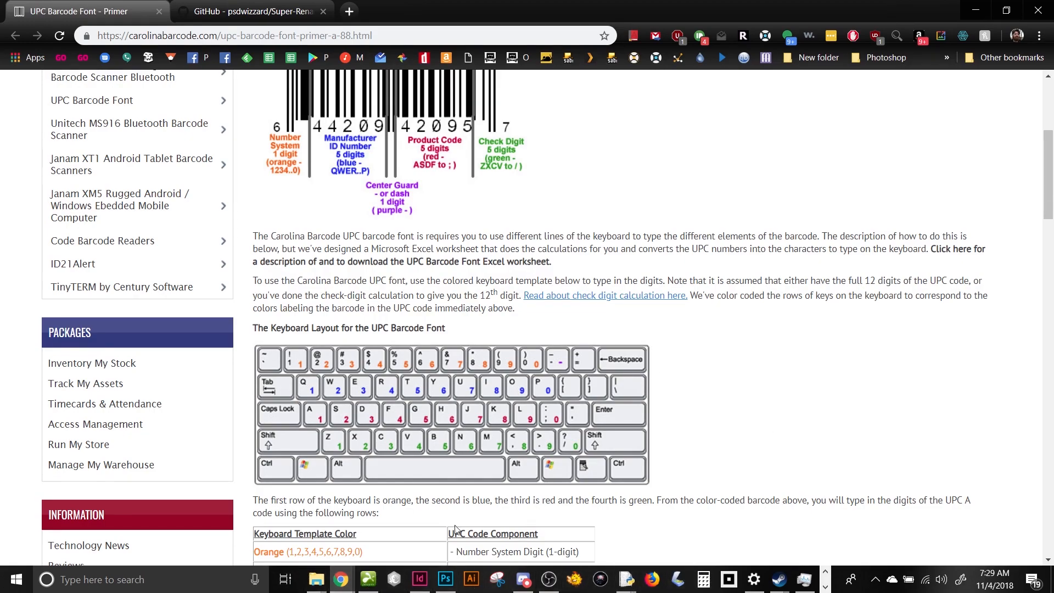
Step: Switch to the Book1 workbook in Excel and maximize its window
left_click(825, 586)
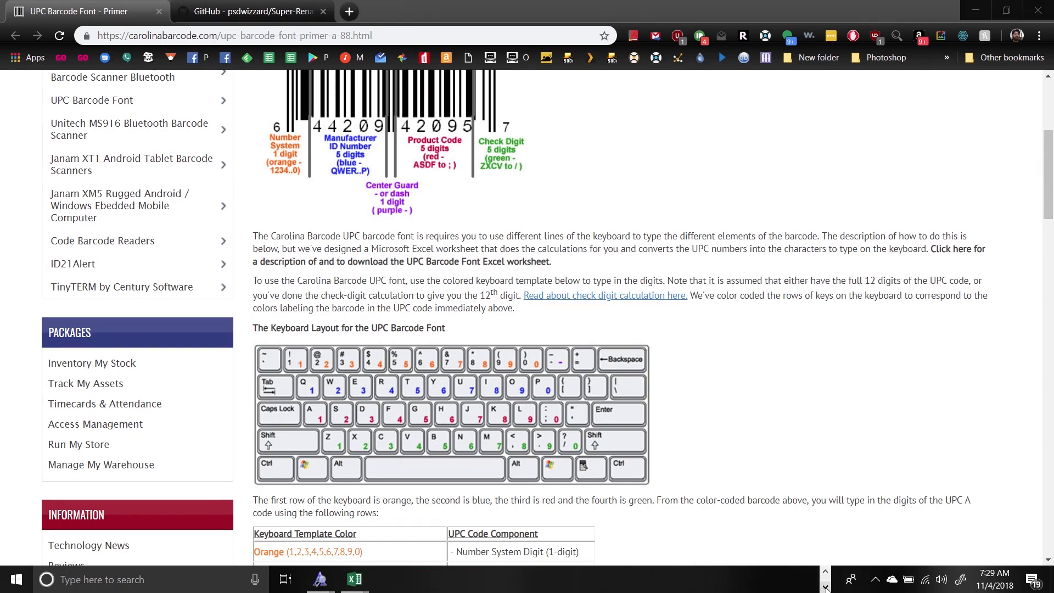
mouse_move(360, 582)
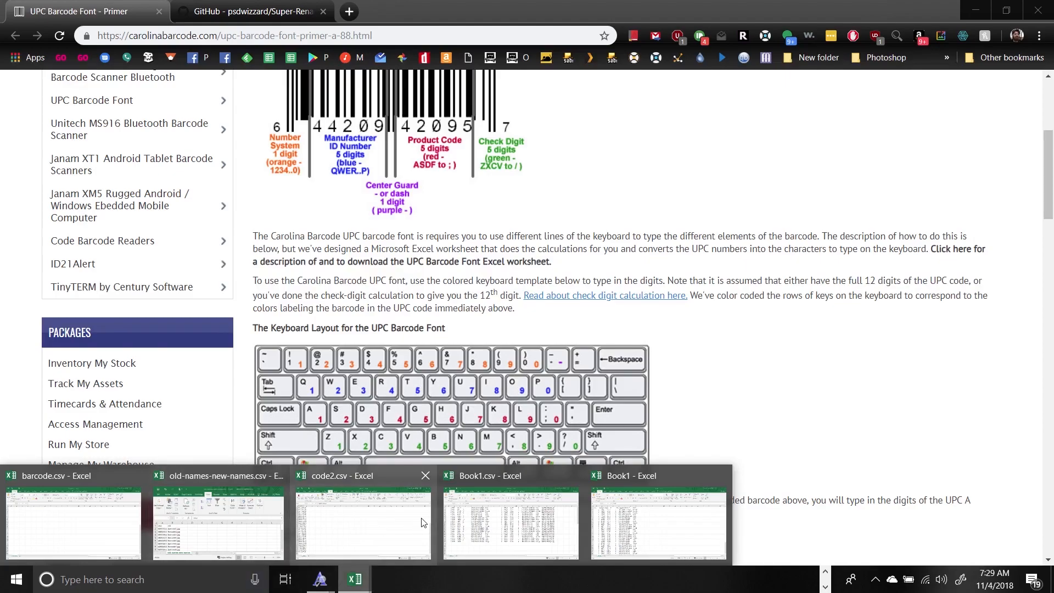
mouse_move(623, 530)
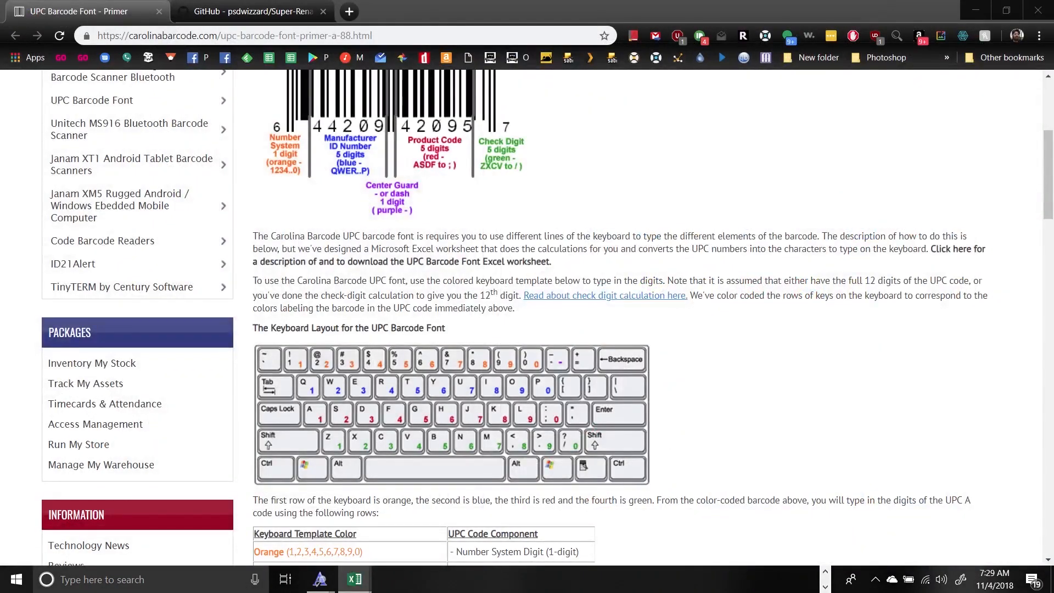
left_click_drag(11, 582, 537, 9)
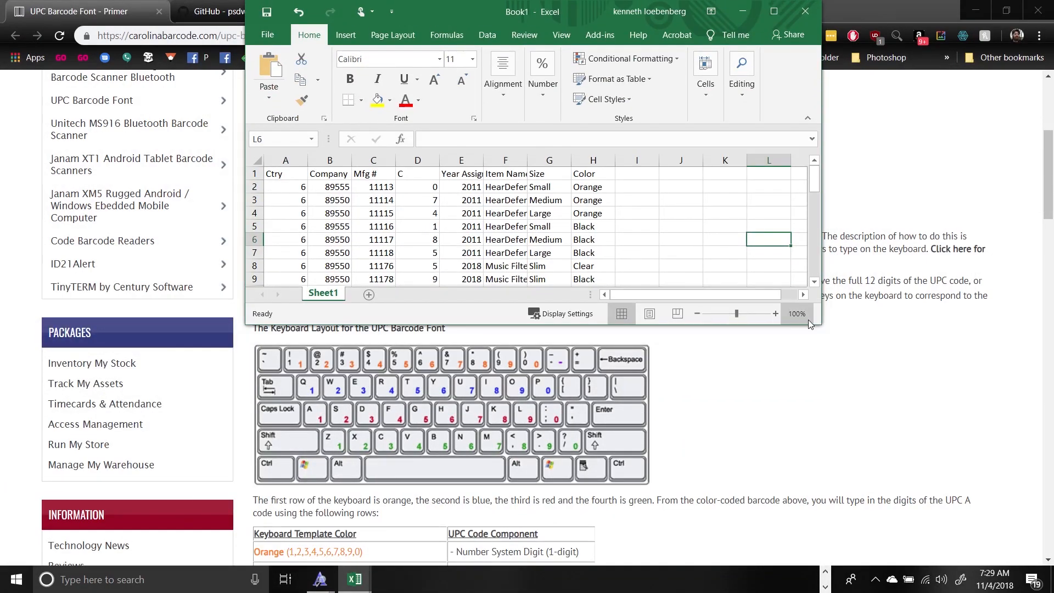
left_click_drag(821, 324, 917, 468)
left_click_drag(466, 11, 732, 2)
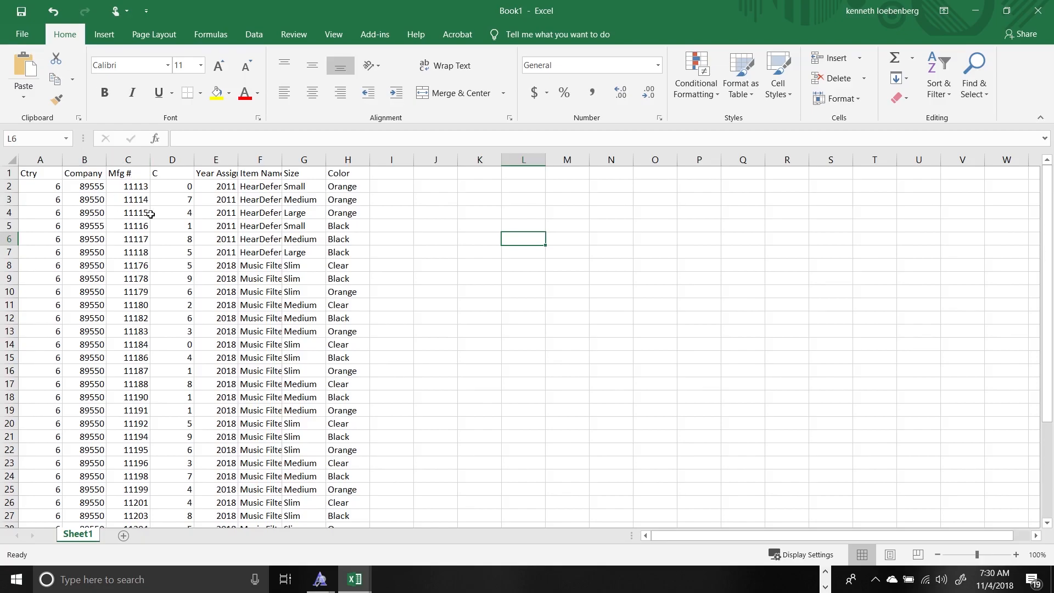
Step: Enter the marker text "og" in cell I1, just after the Color column
left_click_drag(219, 159, 340, 160)
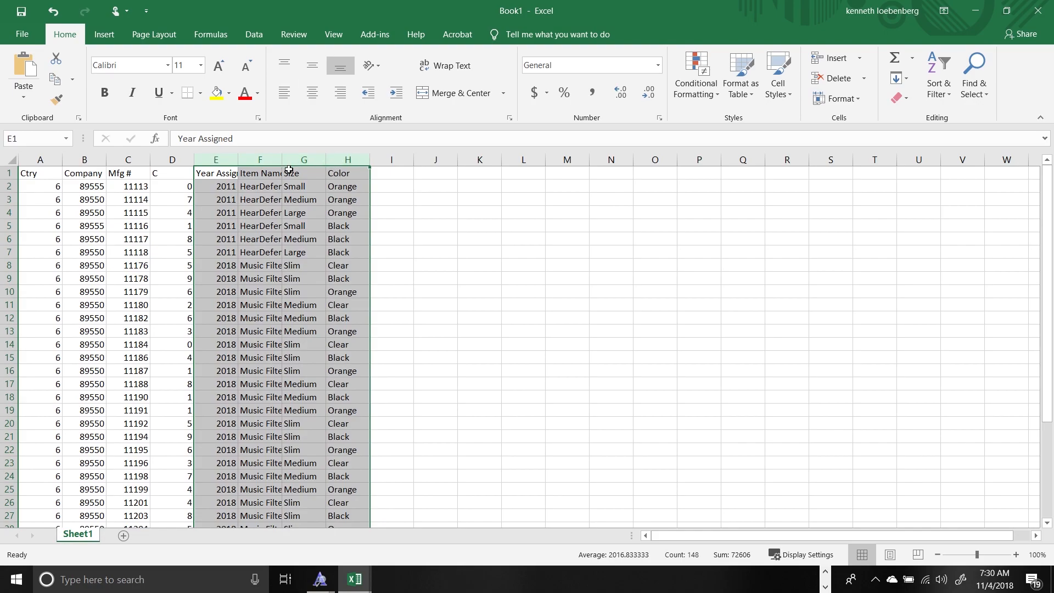
left_click(395, 172)
type("og")
key("Return")
Step: Copy columns A through D and paste a backup of them starting at cell J1
left_click_drag(43, 161, 175, 161)
key("ctrl+c")
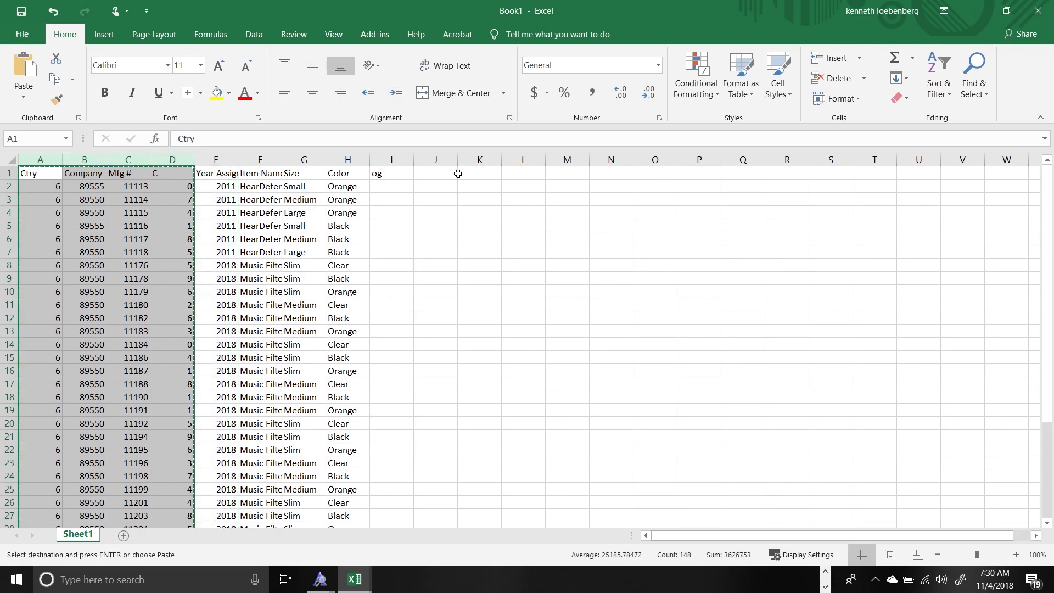
left_click(421, 173)
key("ctrl+v")
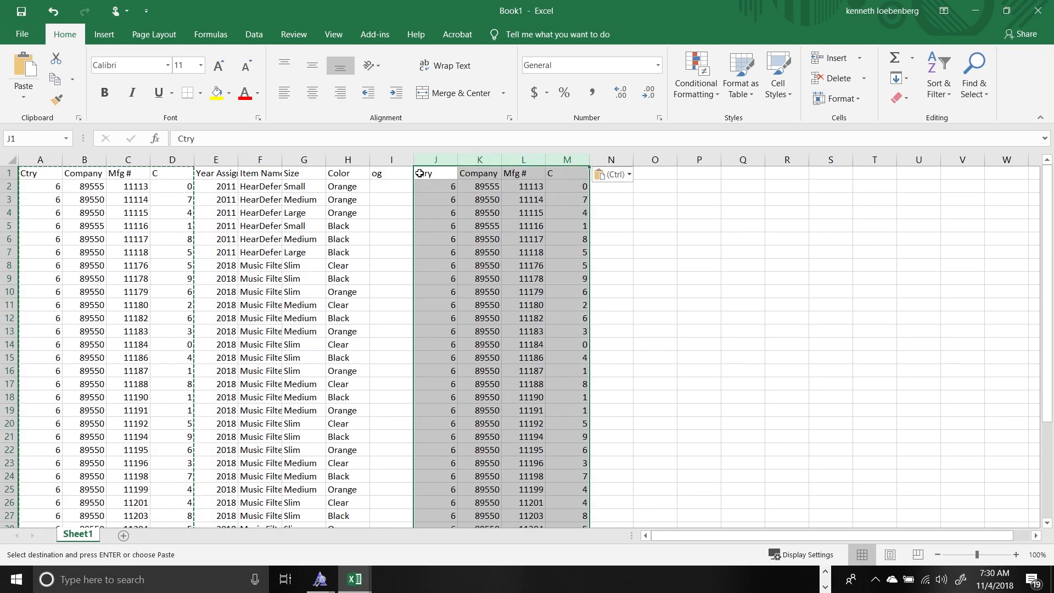
left_click(383, 173)
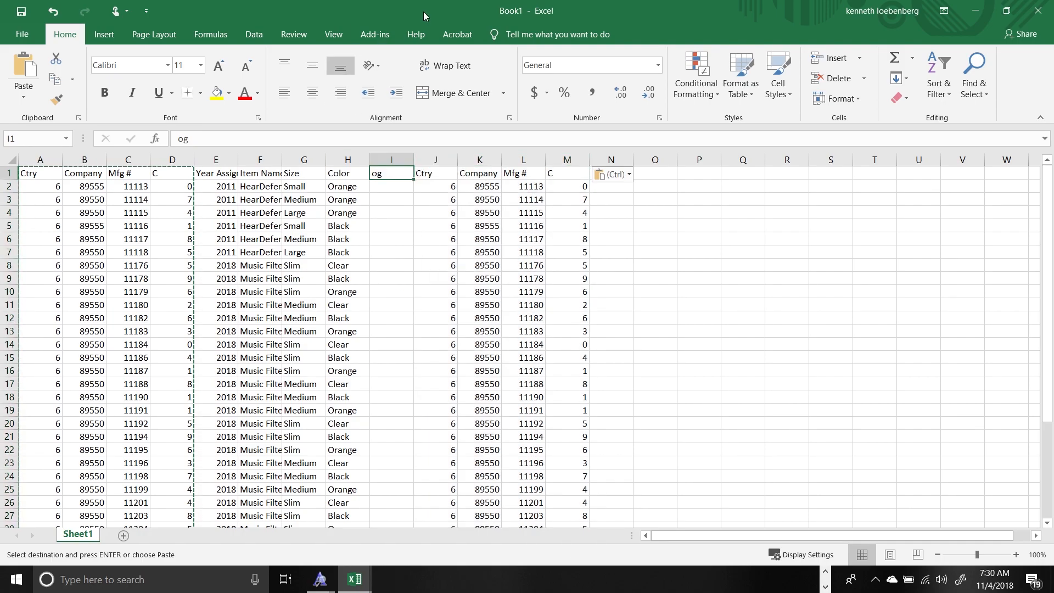
Step: Arrange the workbook and the browser side by side, with the barcode font's keyboard layout in view
left_click_drag(422, 14, 1053, 184)
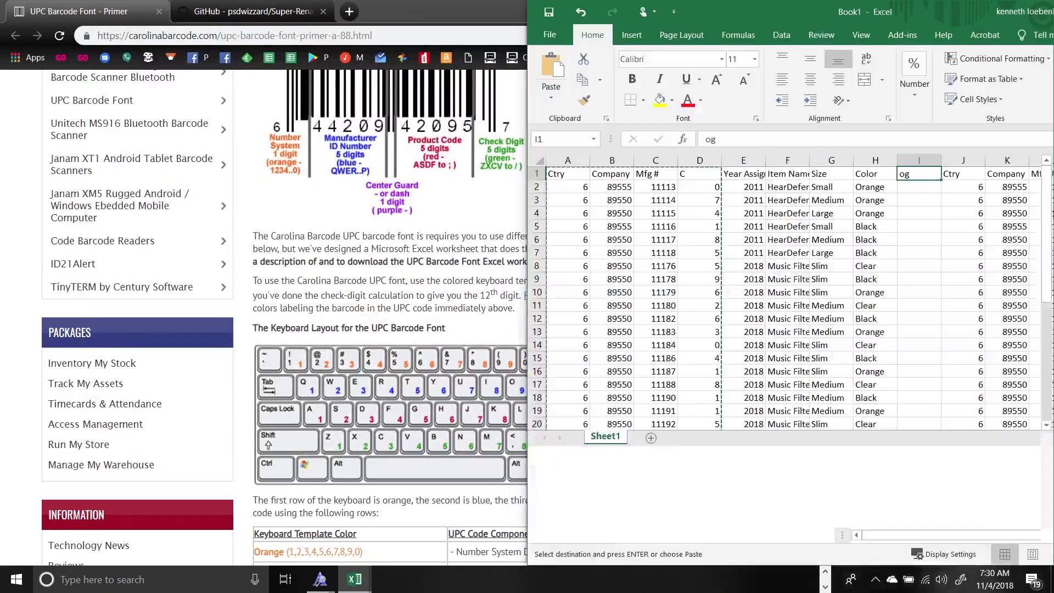
left_click(148, 100)
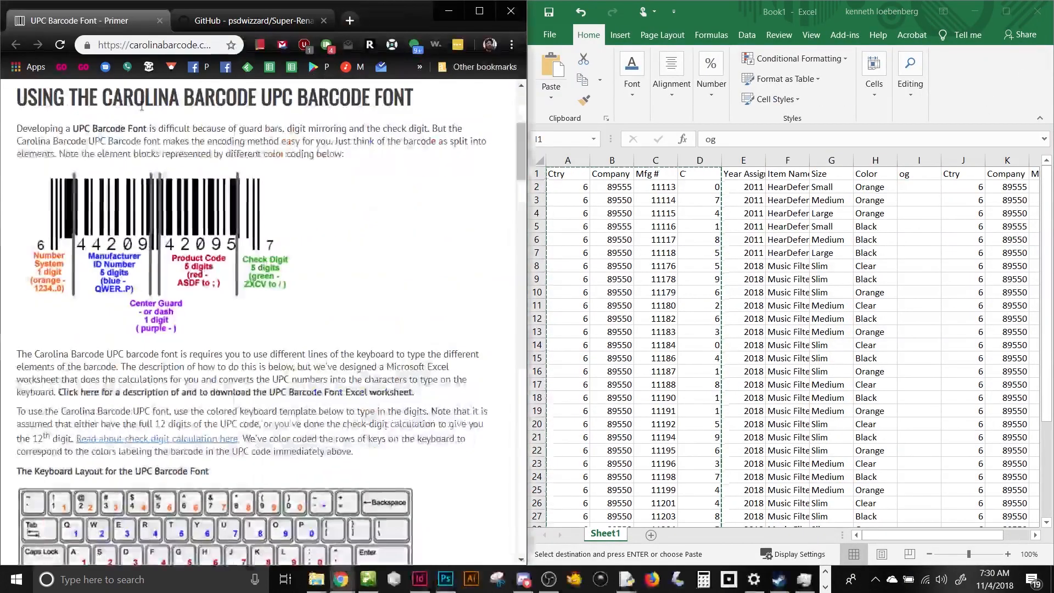
scroll(330, 374, "down", 3)
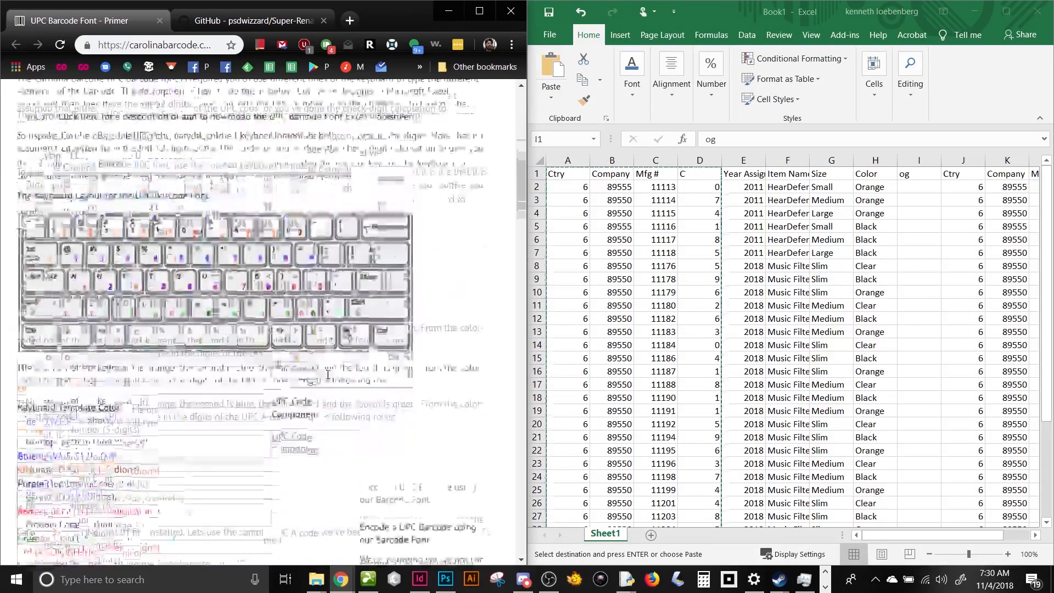
left_click(562, 173)
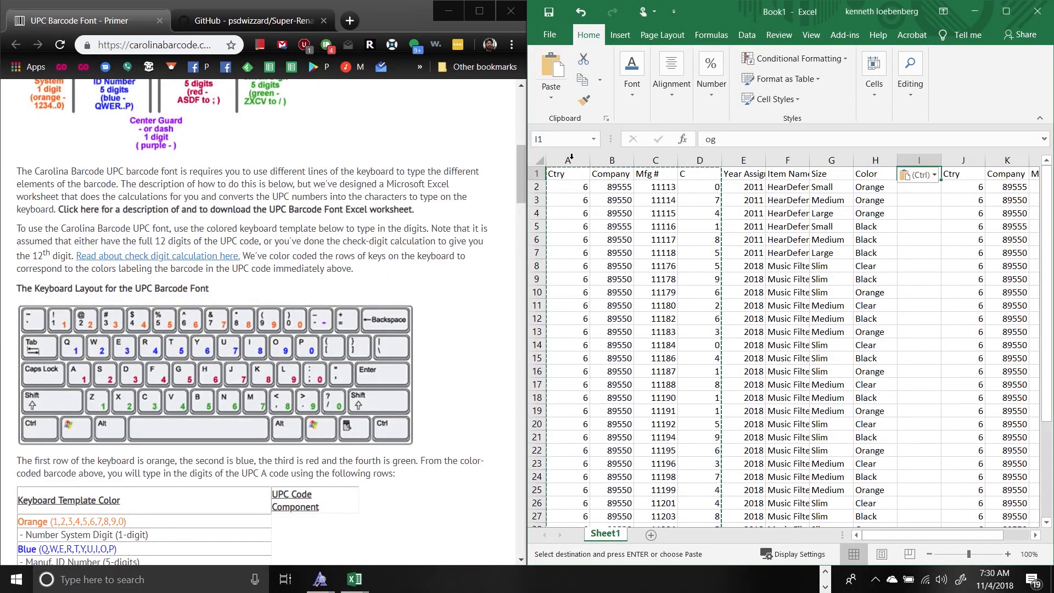
left_click(568, 160)
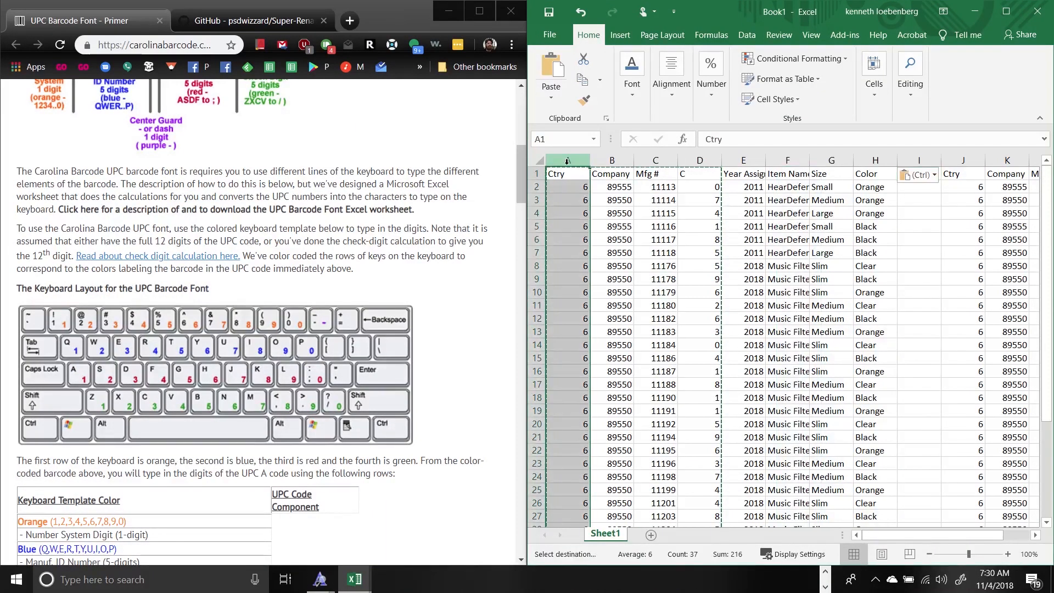
key("ctrl+f")
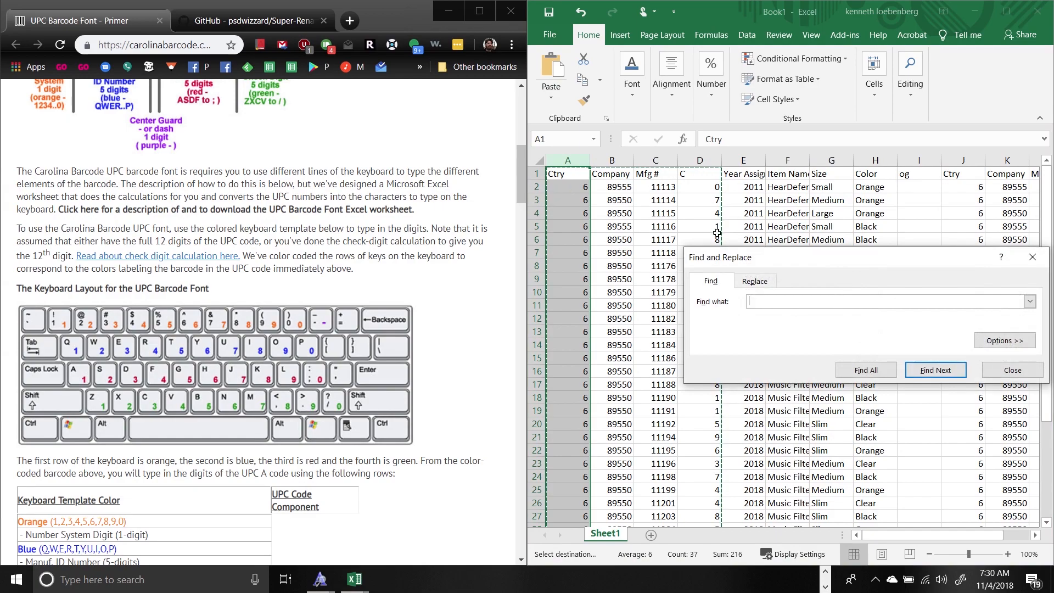
left_click(755, 281)
left_click_drag(838, 260, 731, 257)
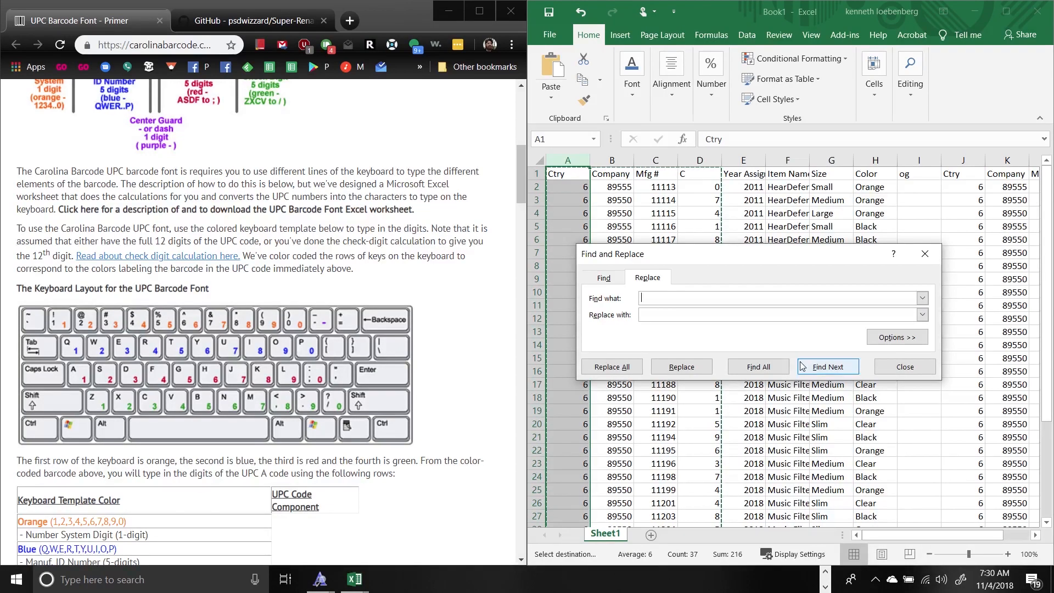
left_click(888, 374)
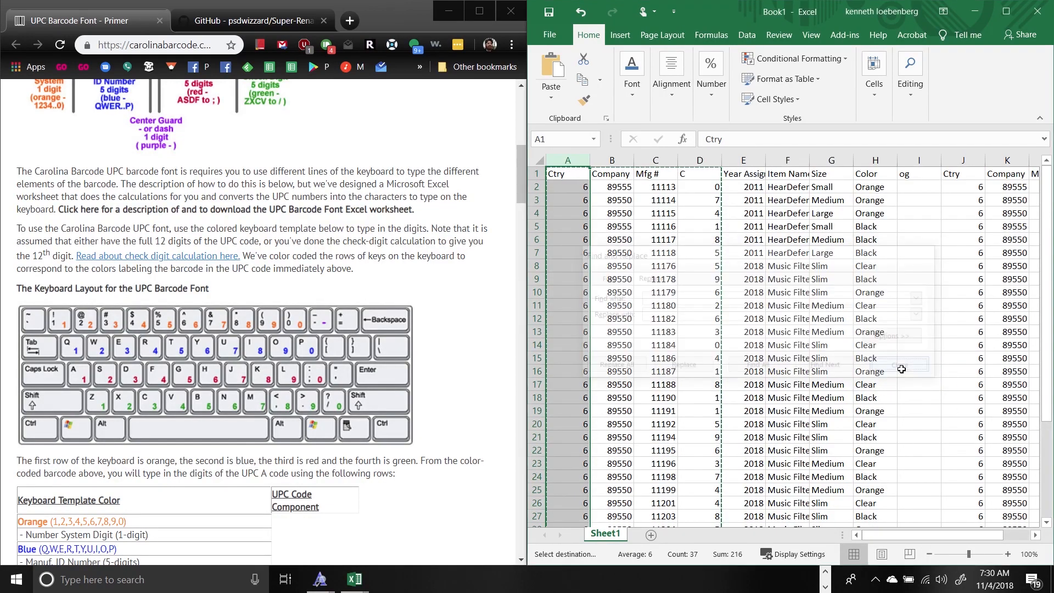
Step: Replace every 8955 in the Company column B with "iott"
left_click(612, 161)
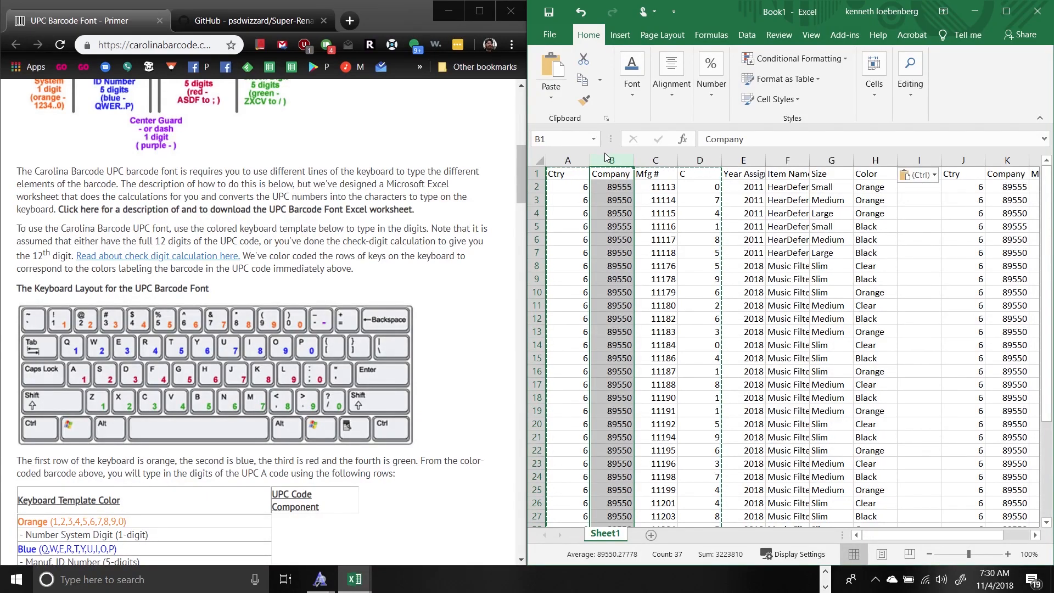
key("ctrl+f")
left_click(651, 297)
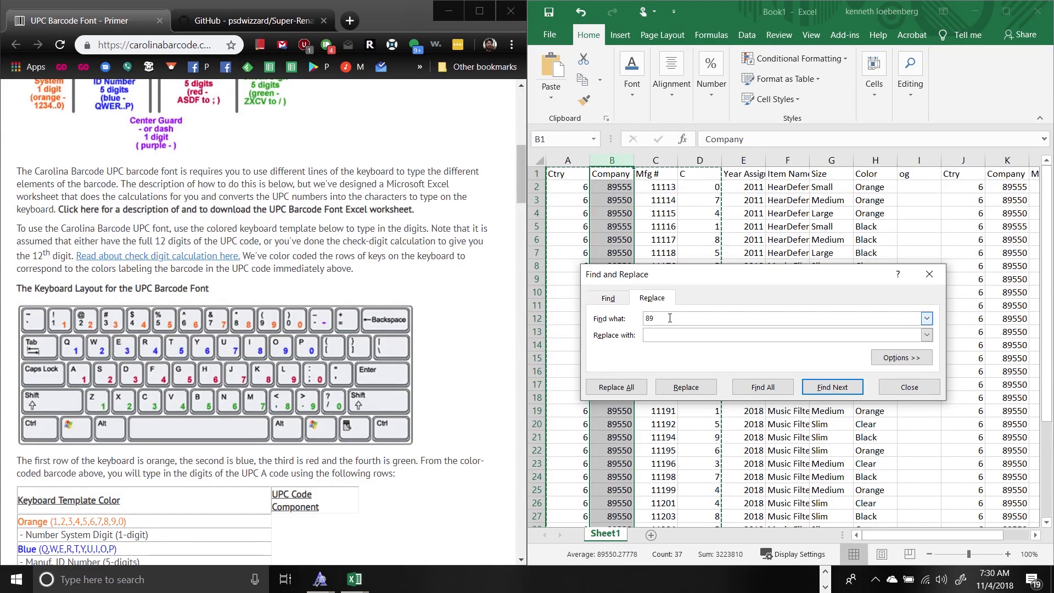
scroll(729, 490, "down", 5)
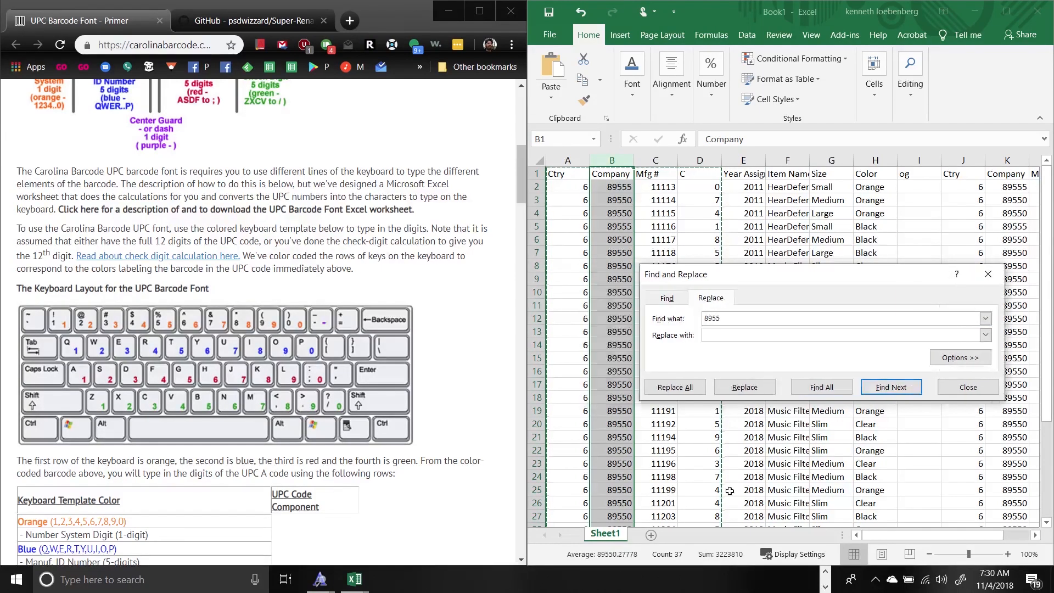
scroll(730, 491, "up", 5)
type("i")
type("ott")
left_click(740, 387)
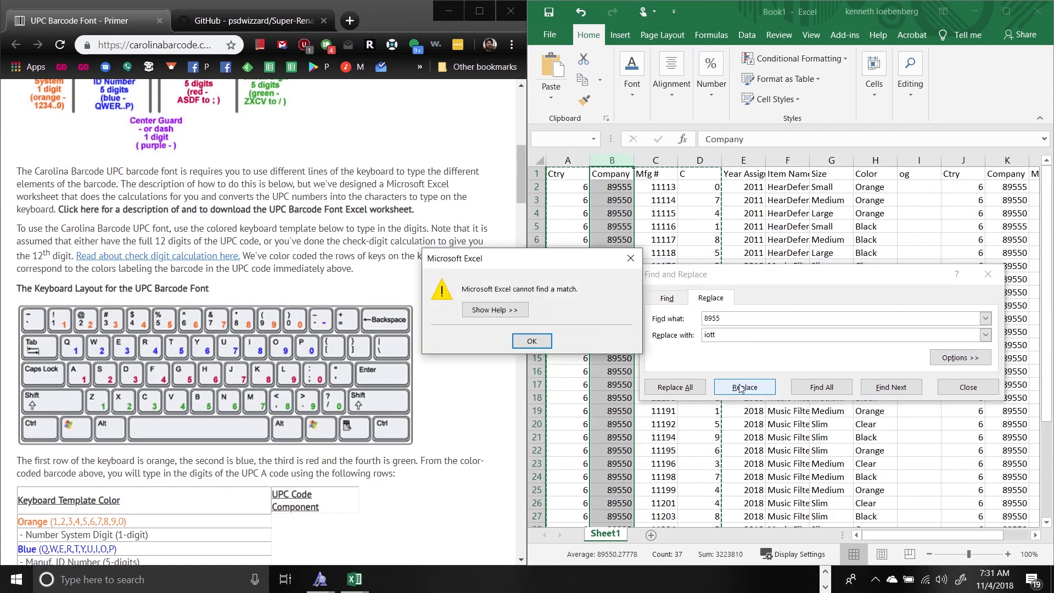
left_click(542, 343)
left_click(686, 388)
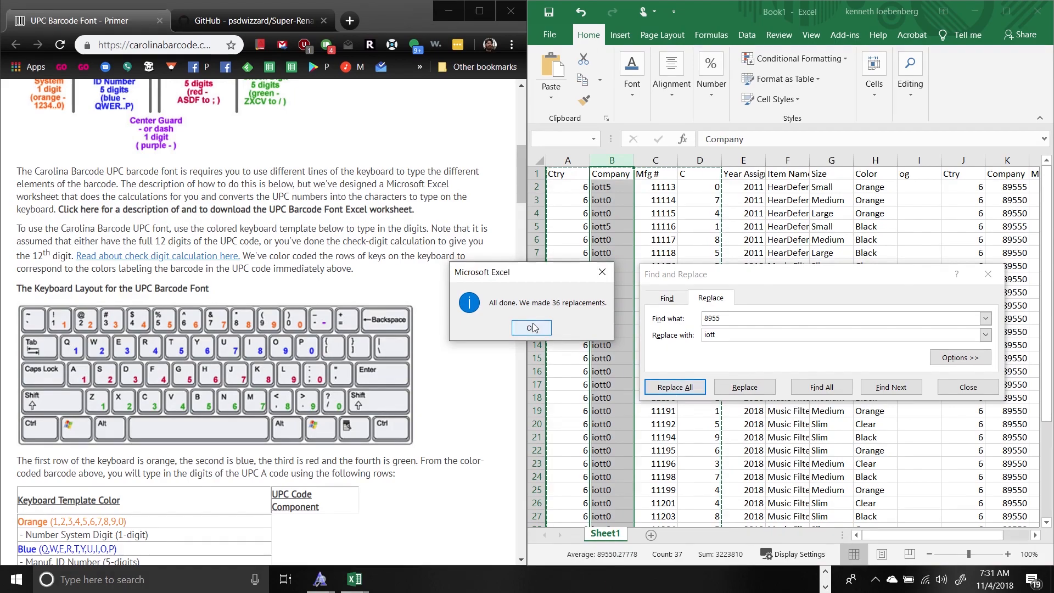
left_click(532, 326)
Step: Replace all remaining 5 digits in the Company column with "t"
double_click(728, 321)
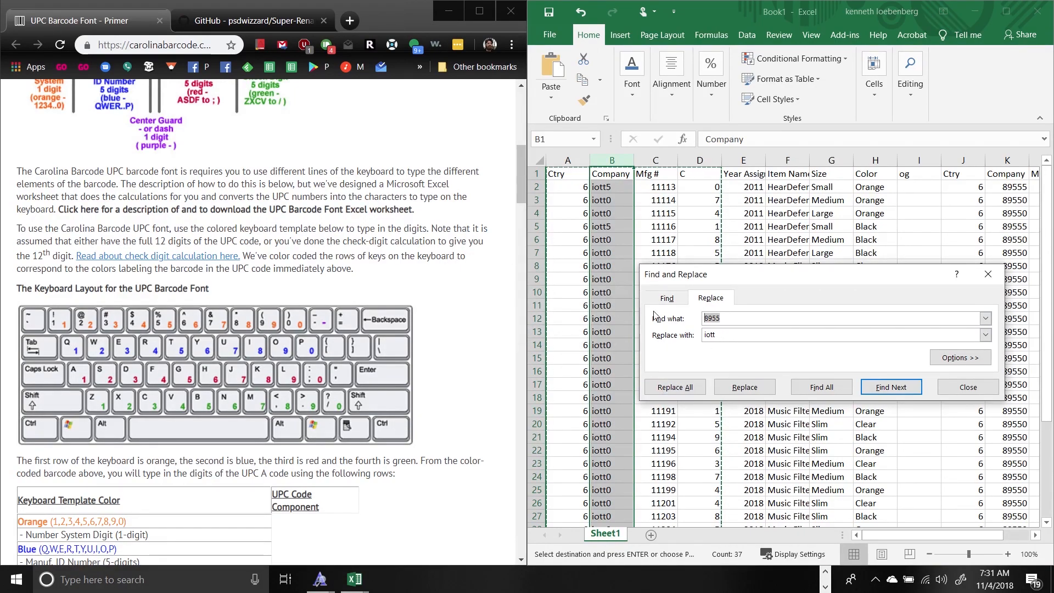
type("5")
key("Tab")
type("t")
left_click(683, 387)
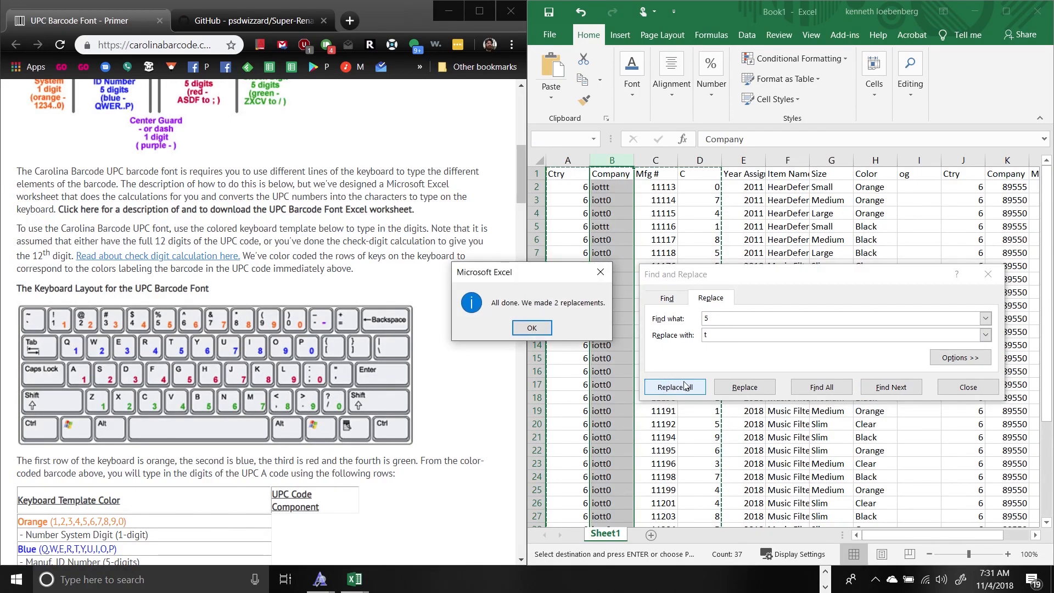
left_click(545, 331)
Step: Replace every 0 in the Company column with "p" and close Find and Replace
left_click_drag(722, 319, 632, 318)
type("0")
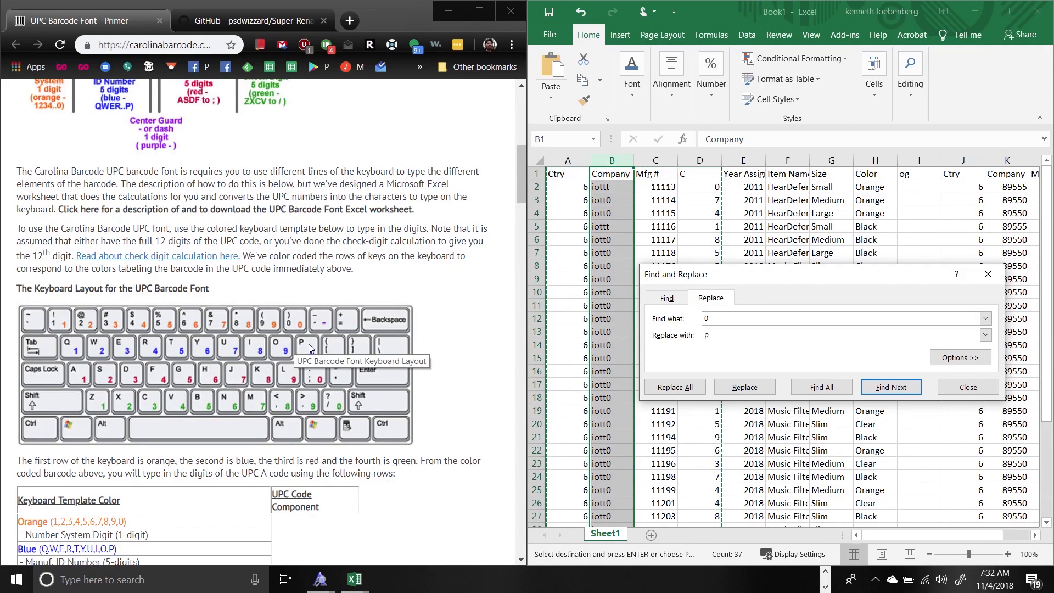
left_click(686, 388)
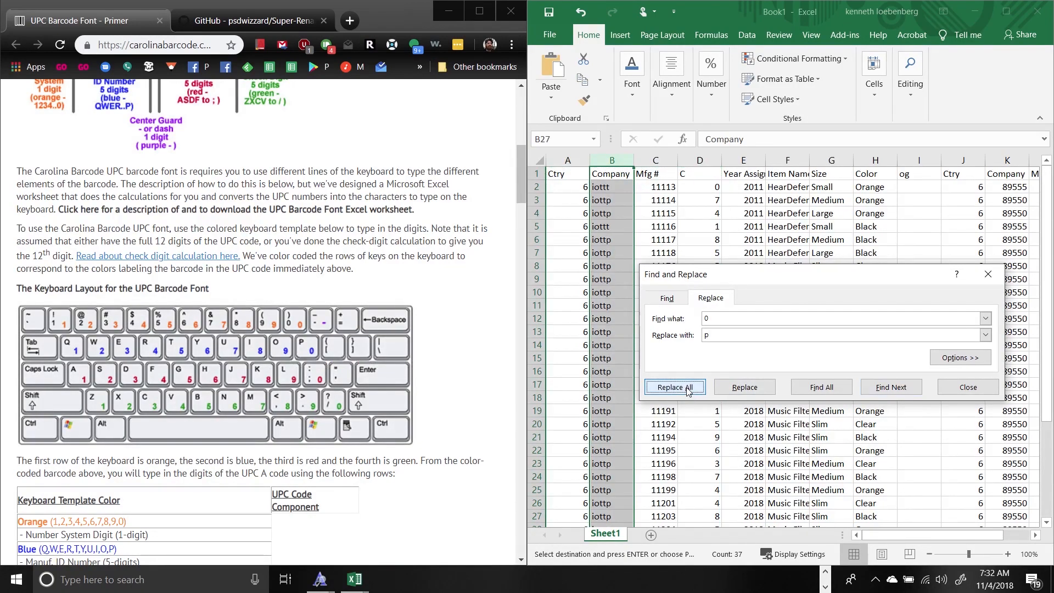
left_click(527, 322)
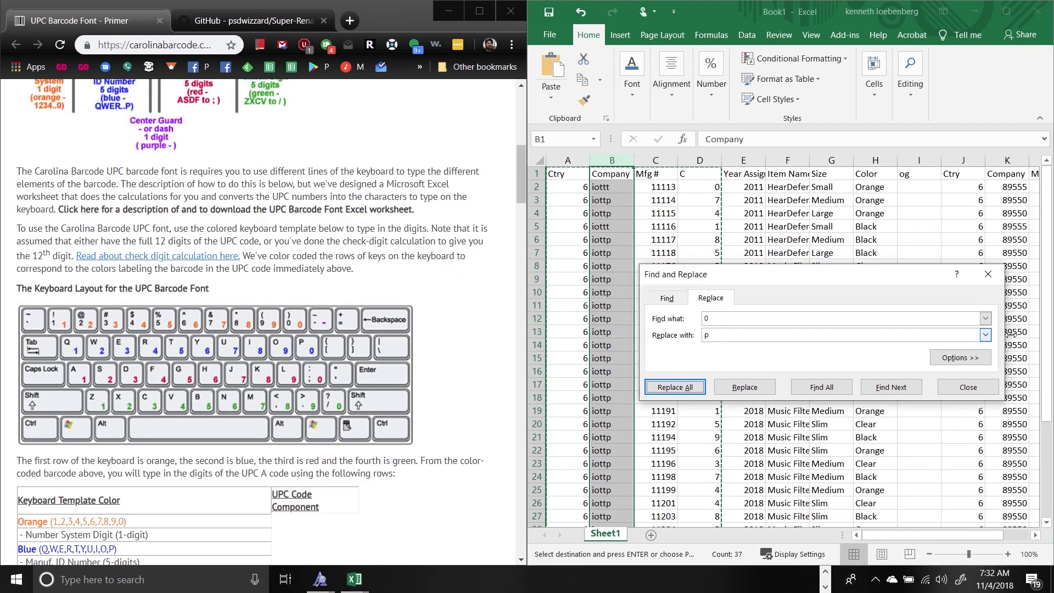
left_click(968, 387)
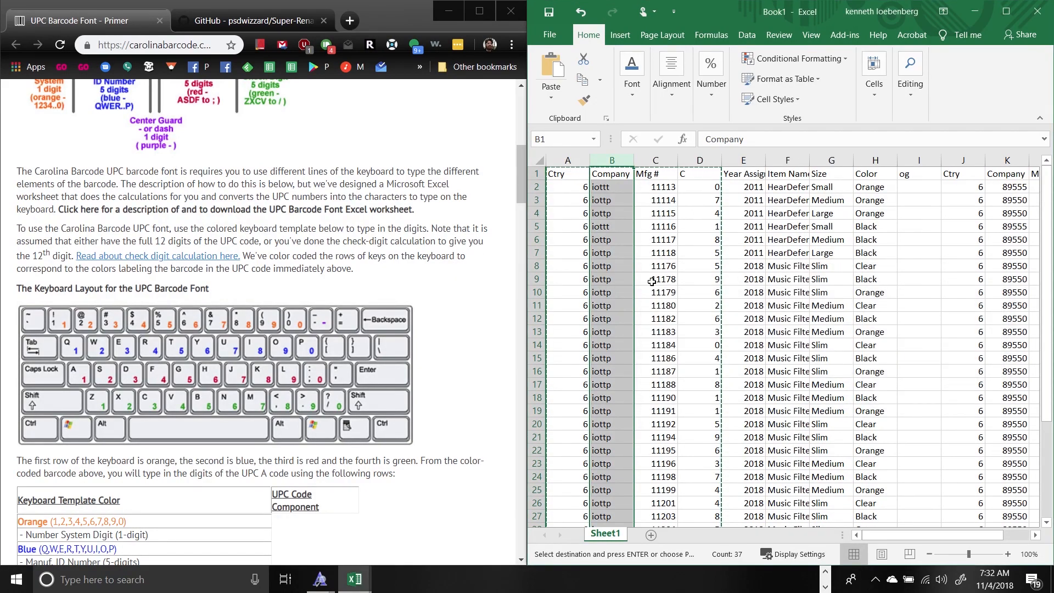
Step: Replace every 1 in the Mfg # column C with "a" and every 2 with "s"
left_click(659, 159)
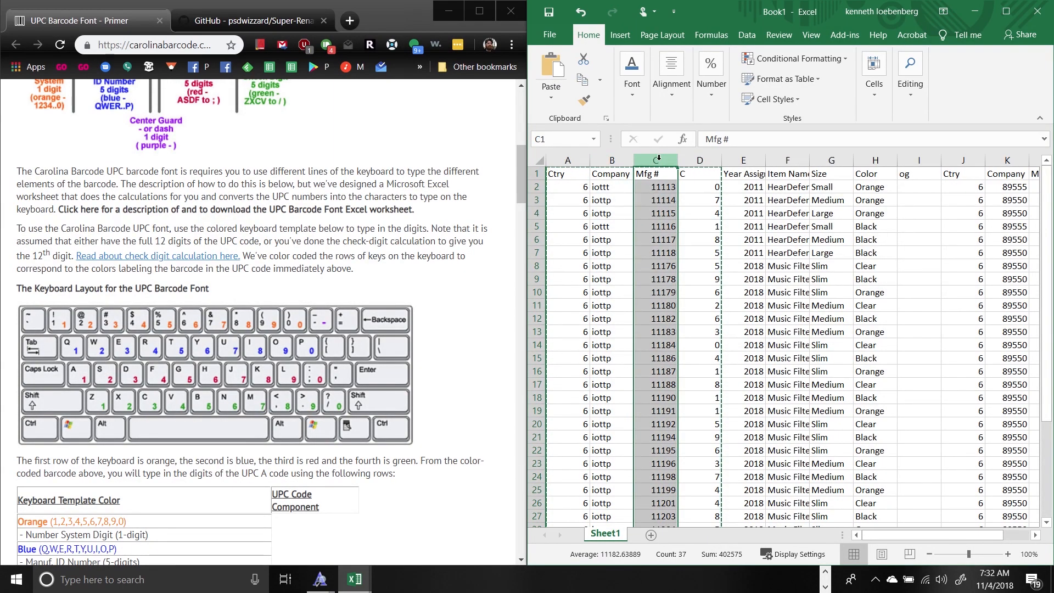
key("ctrl+f")
left_click(721, 318)
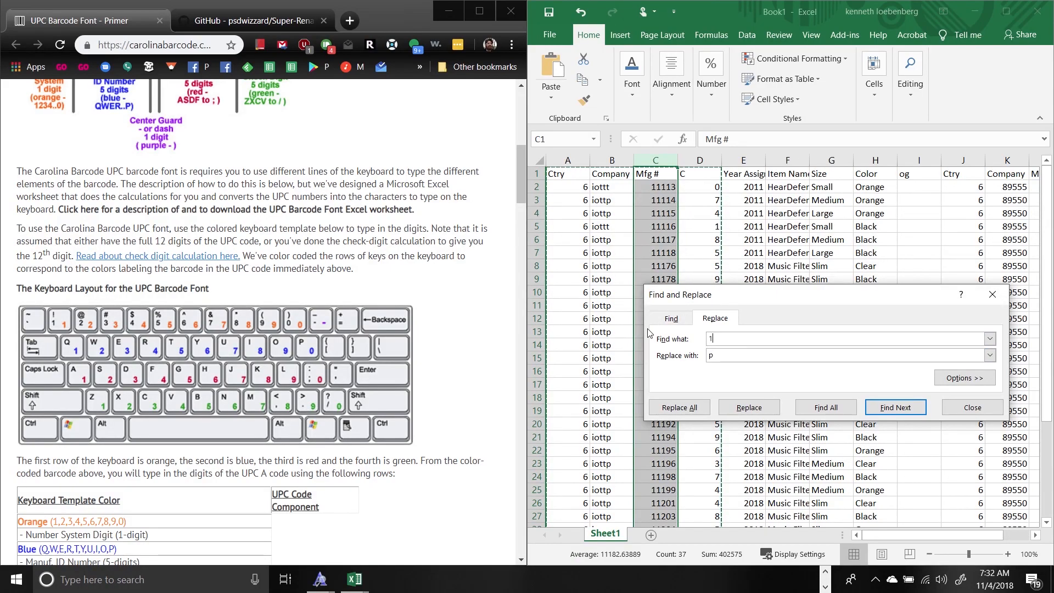
left_click(693, 407)
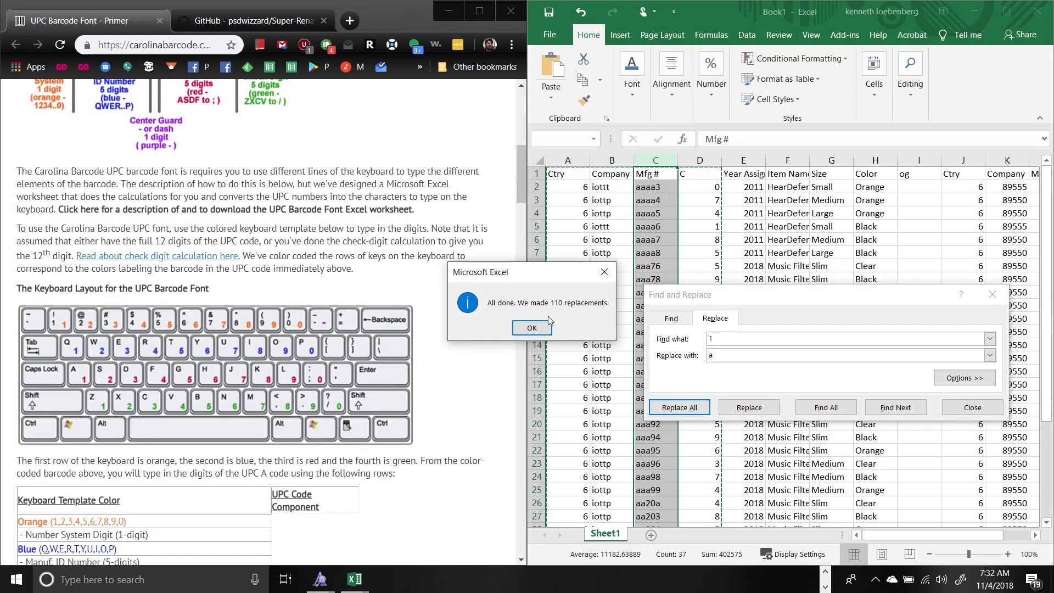
left_click(531, 328)
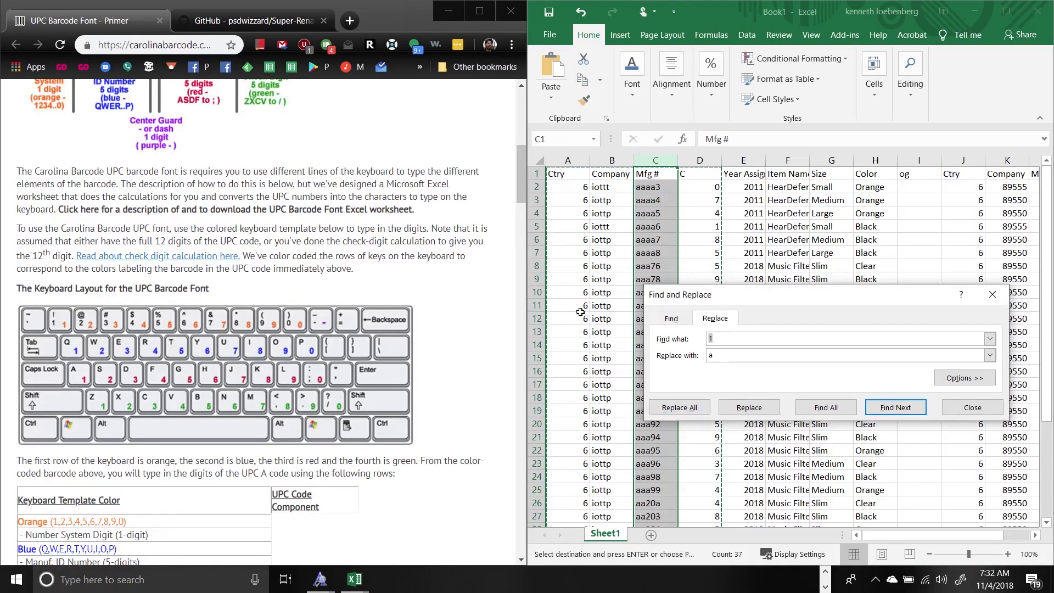
type("s")
left_click(679, 407)
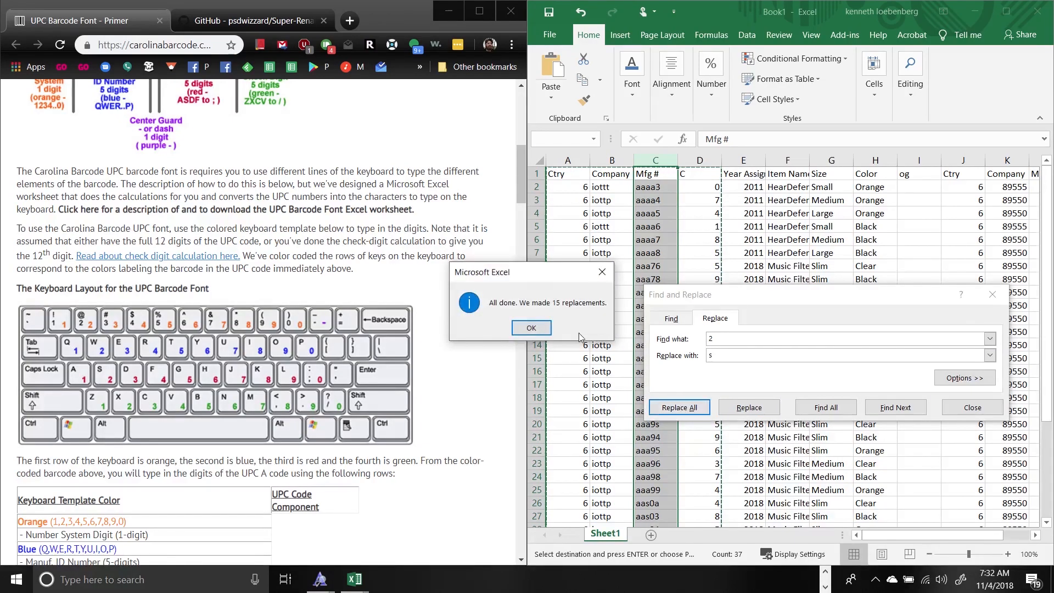
left_click(531, 328)
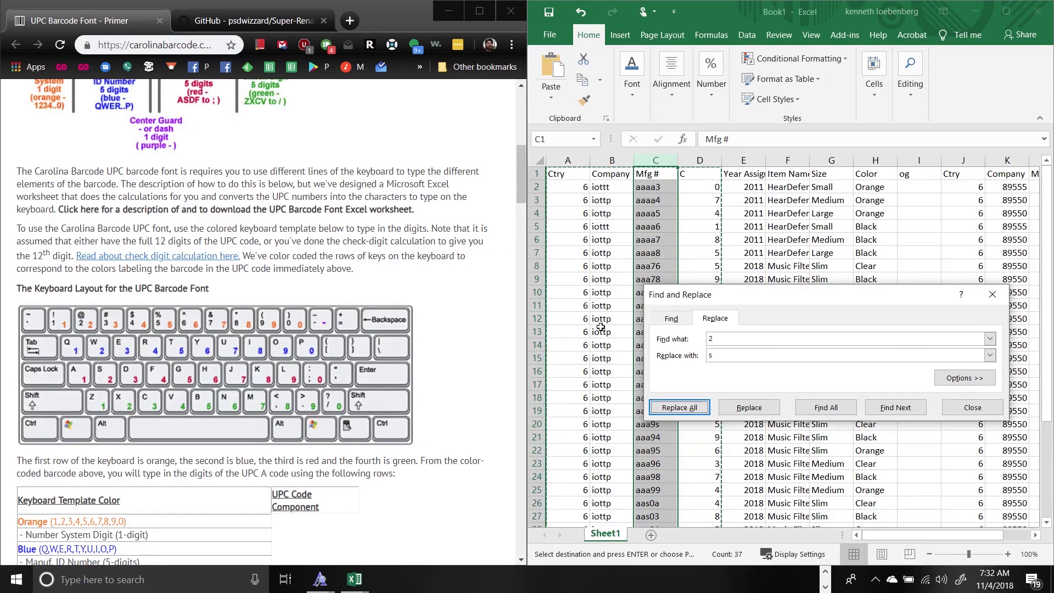
Step: Replace every 3 in the Mfg # column with "d"
left_click(714, 338)
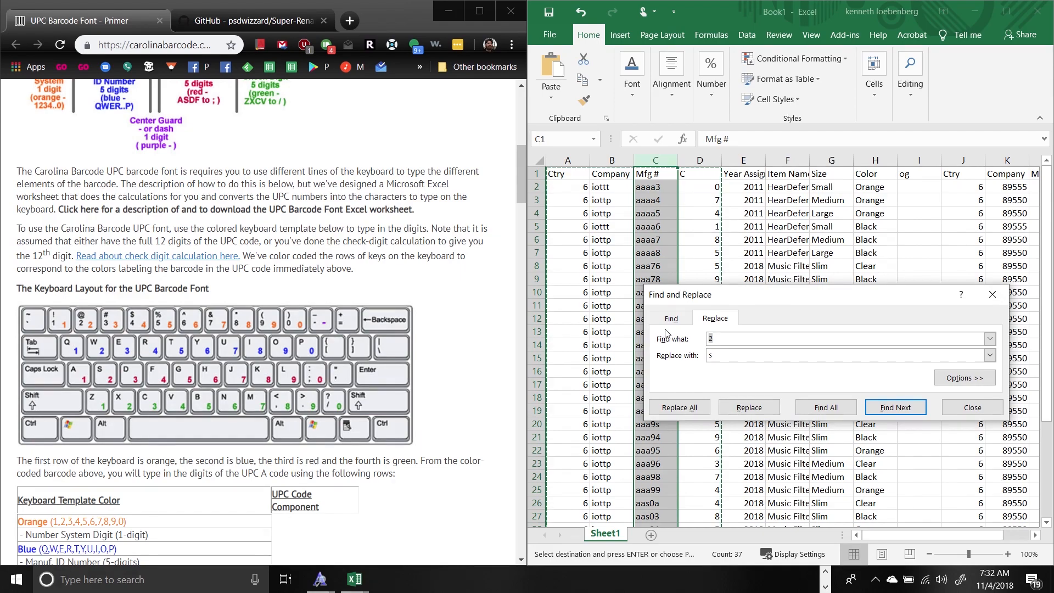
type("3")
key("Tab")
type("d")
left_click(750, 408)
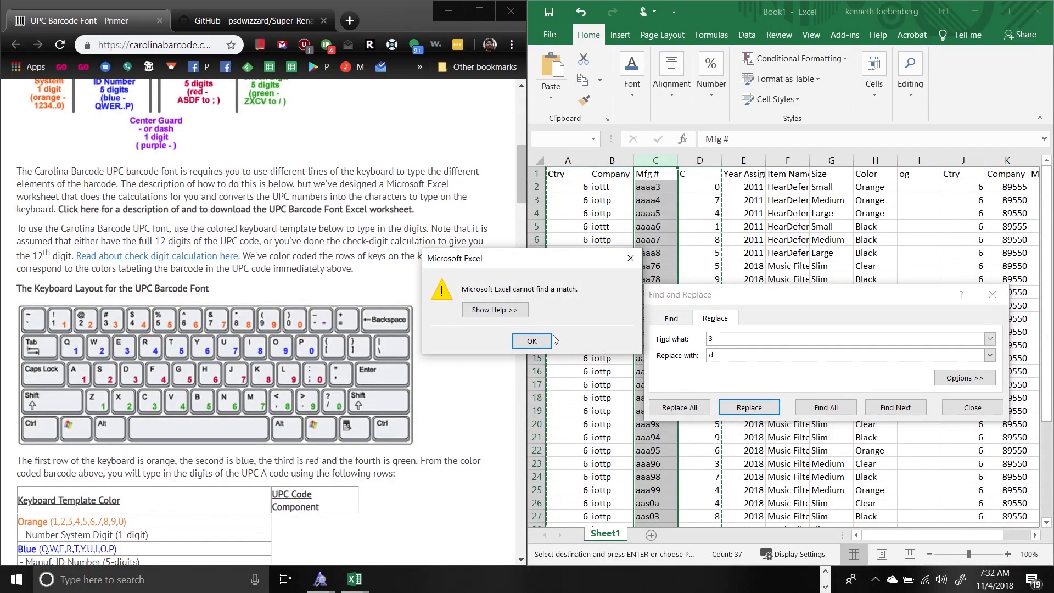
left_click(550, 338)
left_click(687, 406)
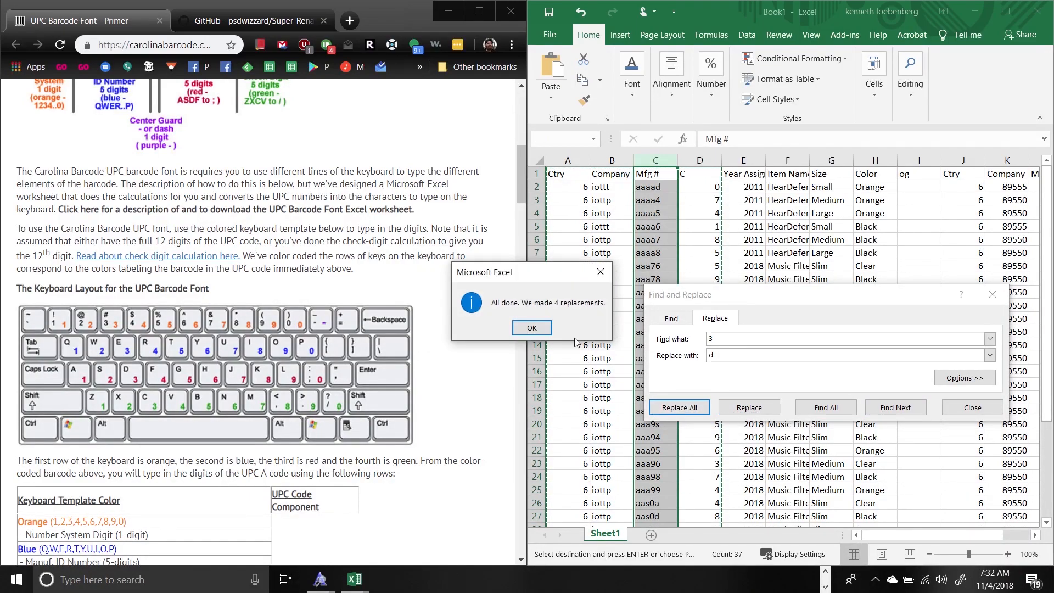
left_click(532, 328)
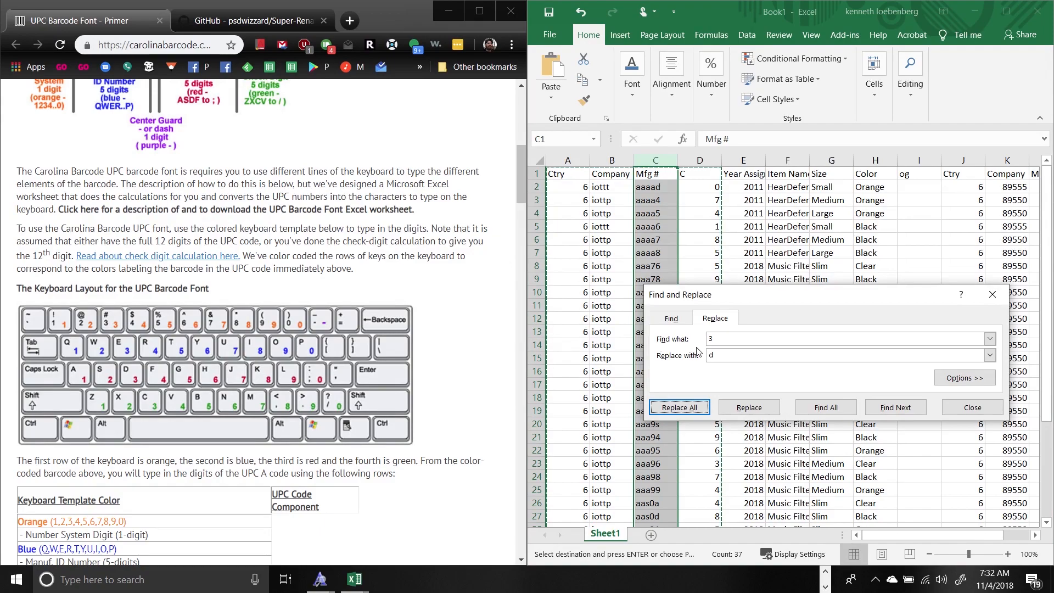
Step: Replace every 4 in the Mfg # column with "f" and every 5 with "g"
left_click_drag(715, 339, 663, 340)
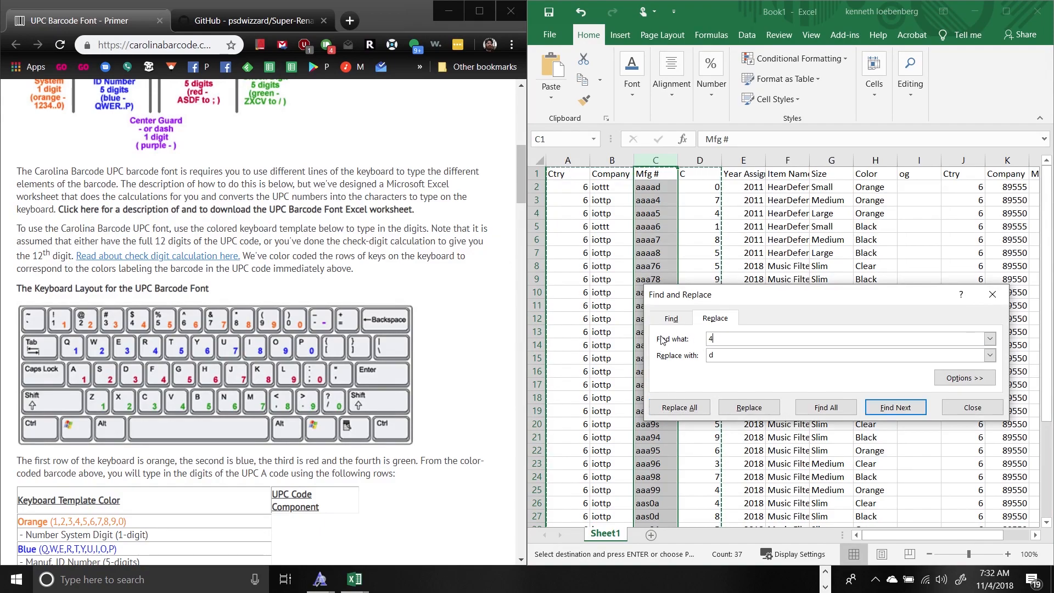
key("Tab")
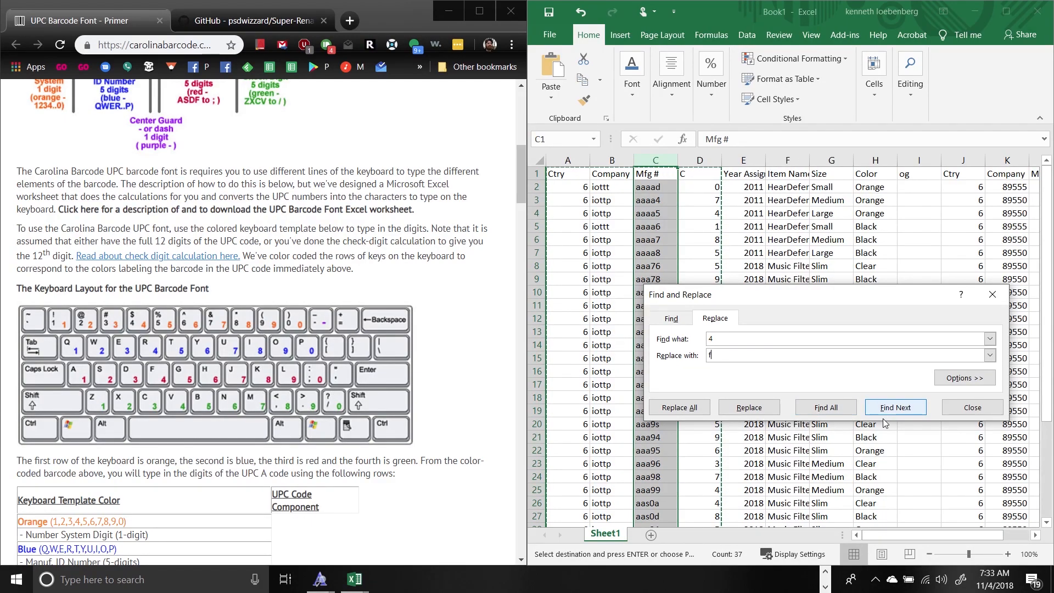
left_click(679, 407)
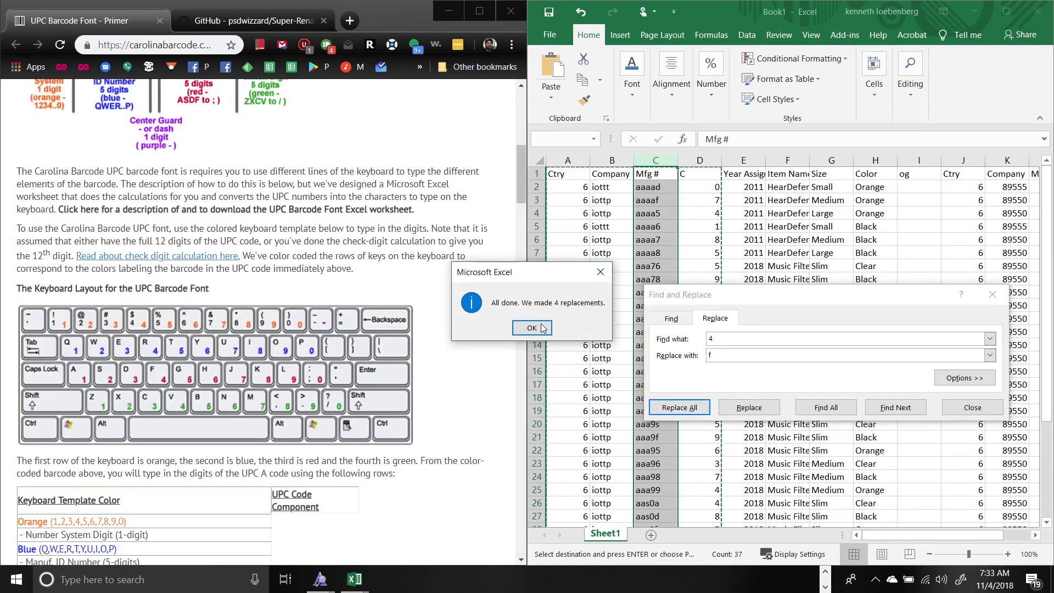
left_click(542, 328)
left_click(669, 338)
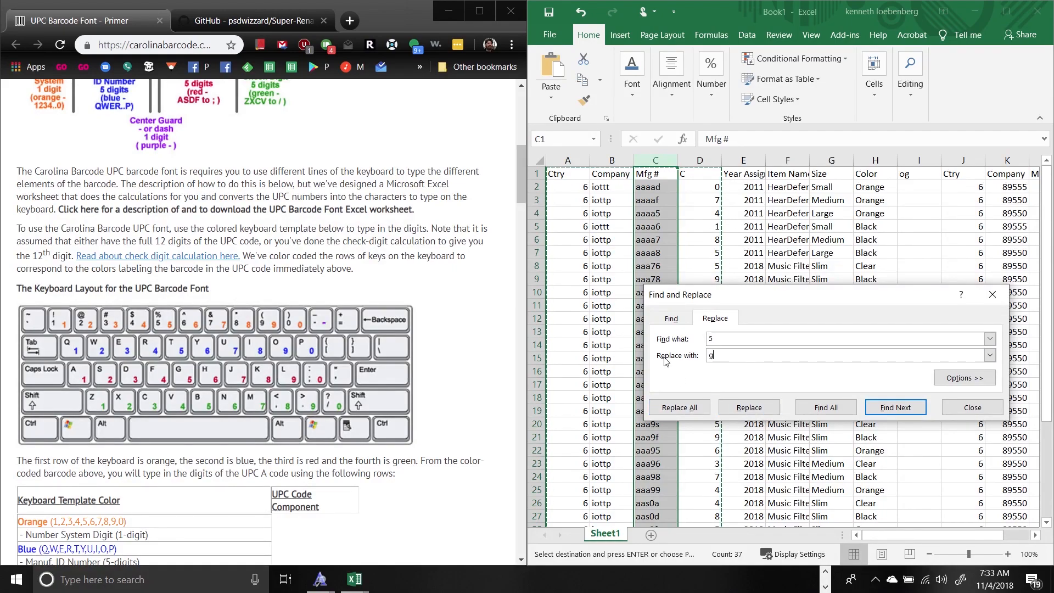
left_click(680, 408)
key("Return")
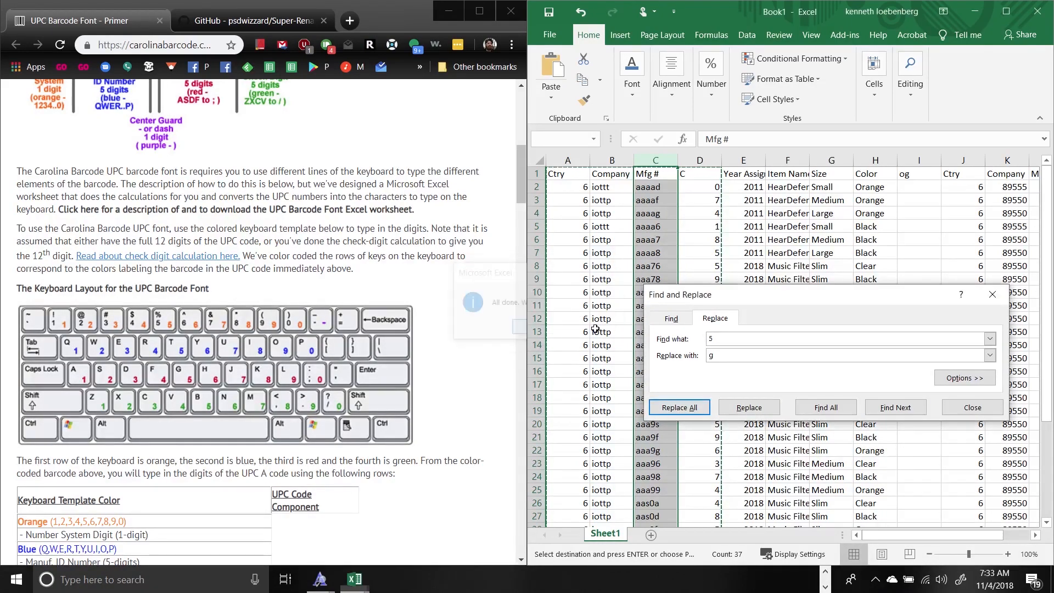
Step: Replace every 6 in the Mfg # column with "h"
left_click(650, 338)
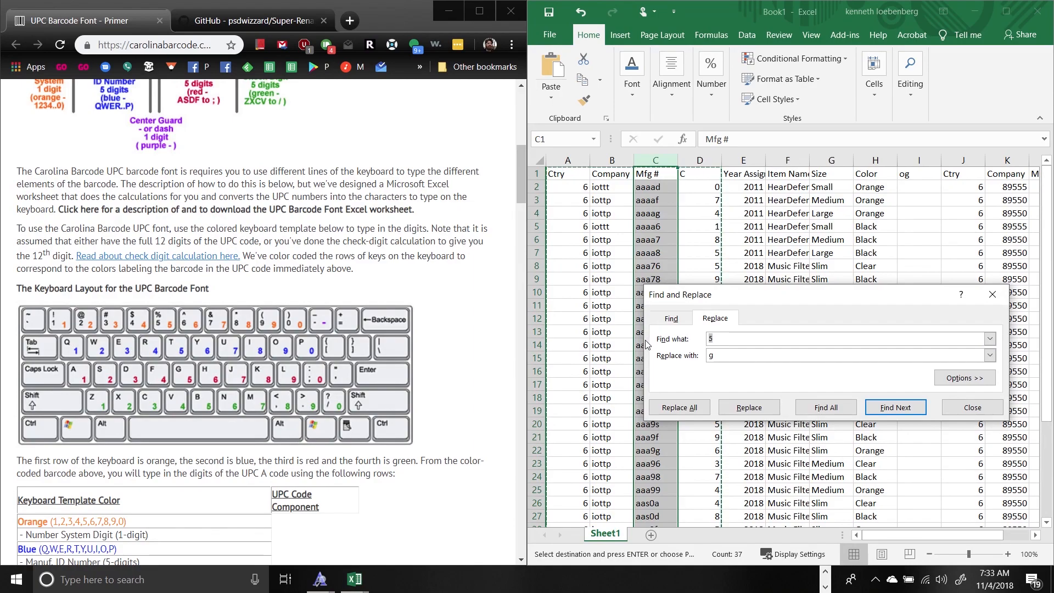
left_click(654, 356)
type("h")
left_click(679, 407)
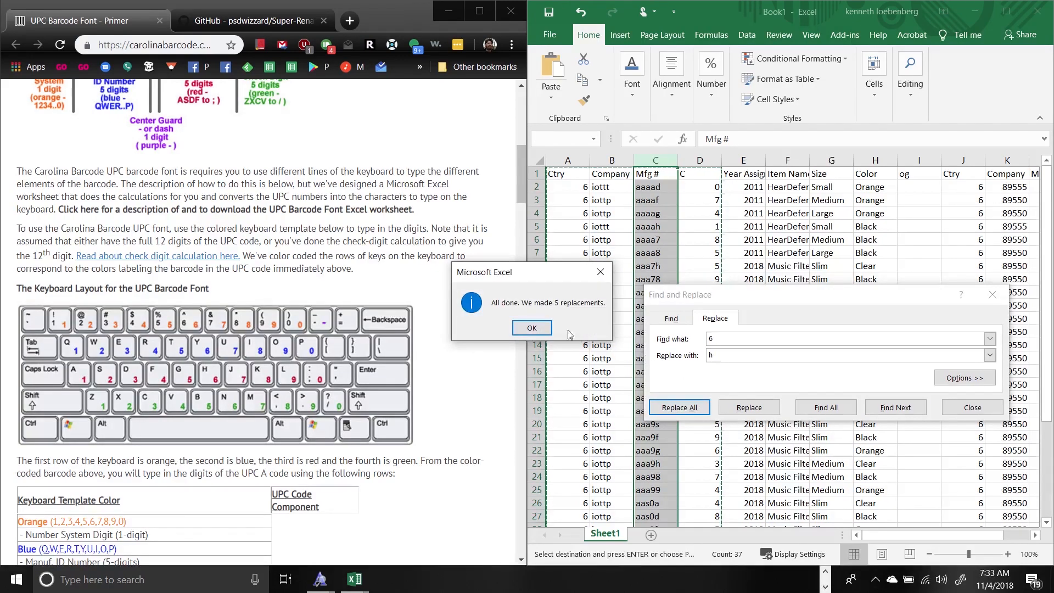
key("Return")
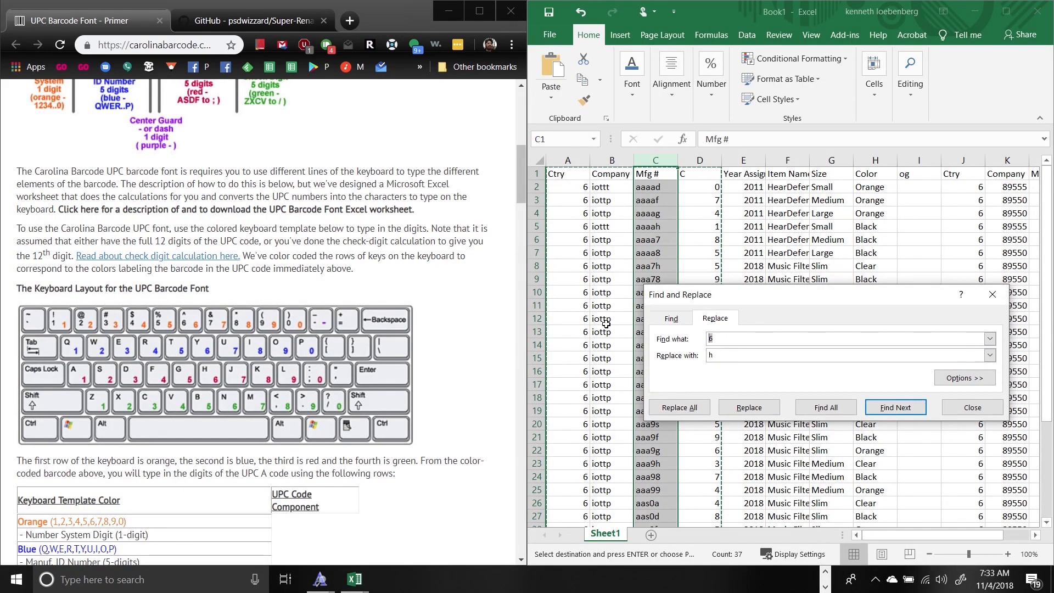
Step: Replace every 7 in the Mfg # column with "j" and every 8 with "k"
key("Tab")
type("j")
left_click(686, 407)
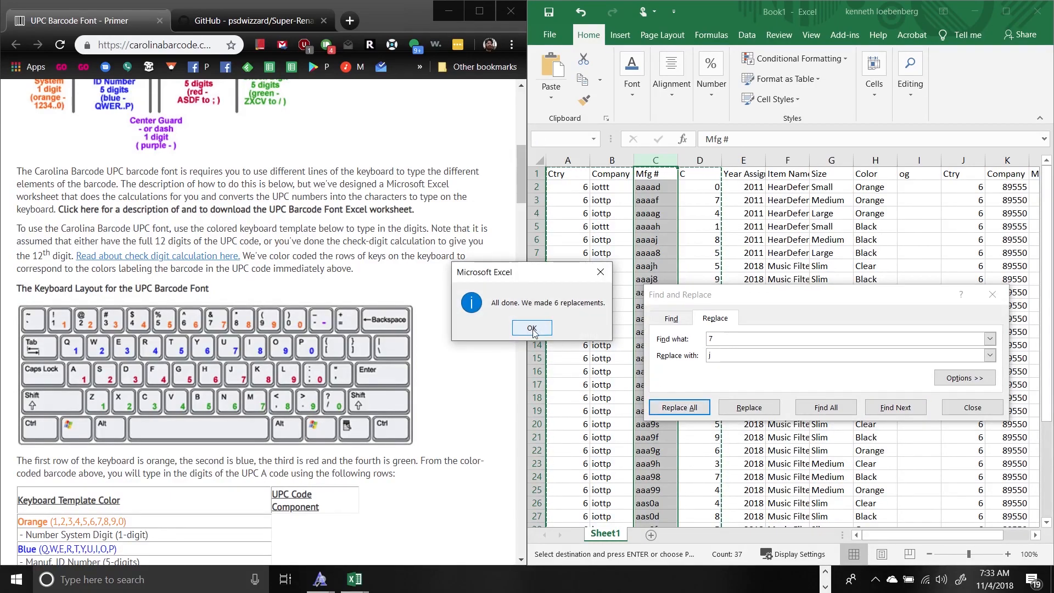
left_click(531, 326)
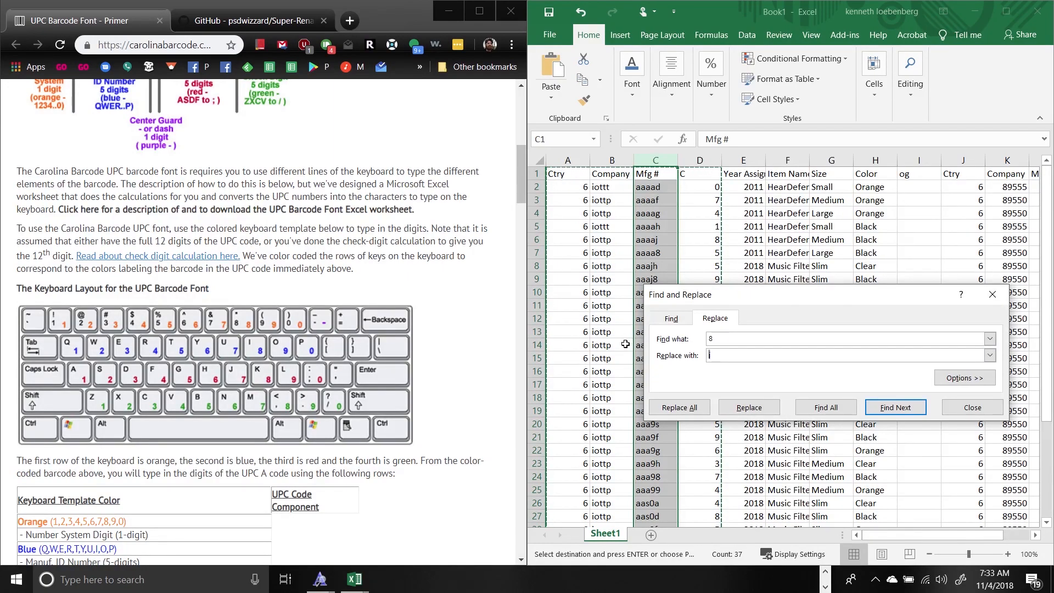
left_click(667, 406)
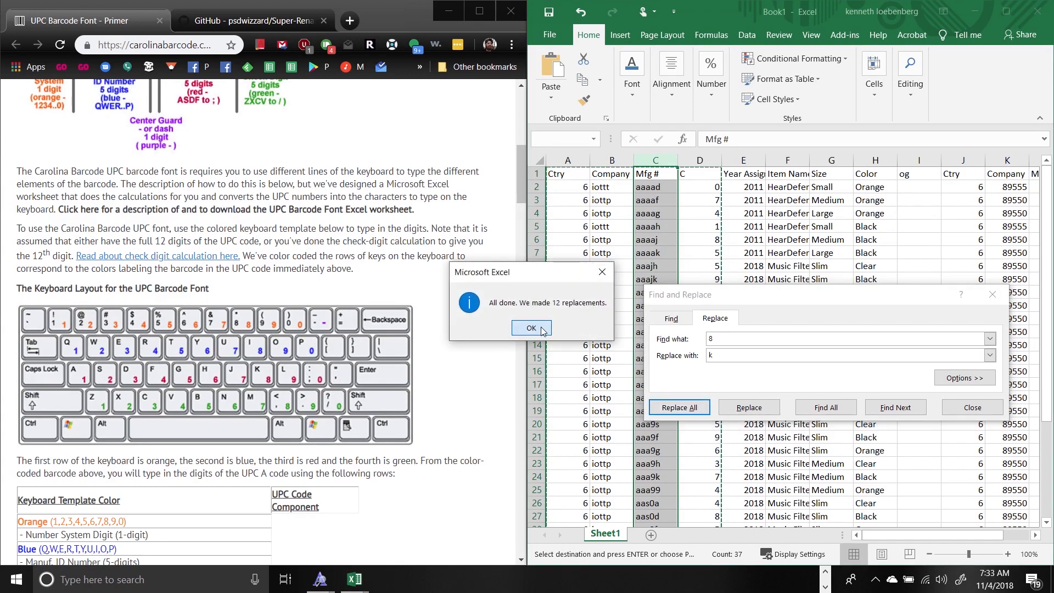
key("Return")
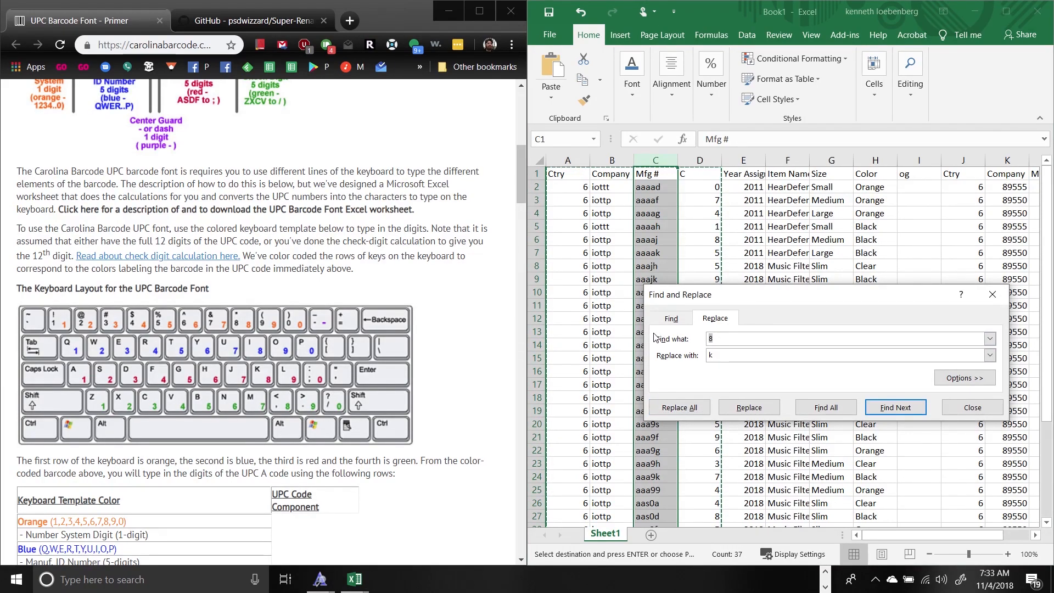
Step: Replace every 9 in the Mfg # column with "l"
key("Tab")
type("l")
left_click(687, 410)
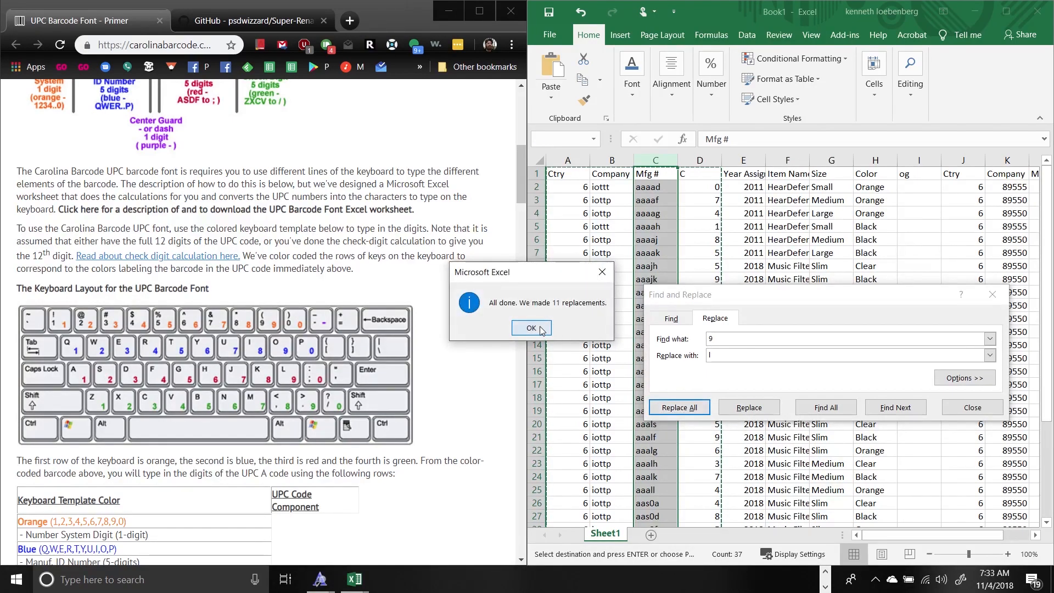
left_click(531, 329)
Step: Replace every 0 in the Mfg # column with ";" and close Find and Replace
left_click(719, 339)
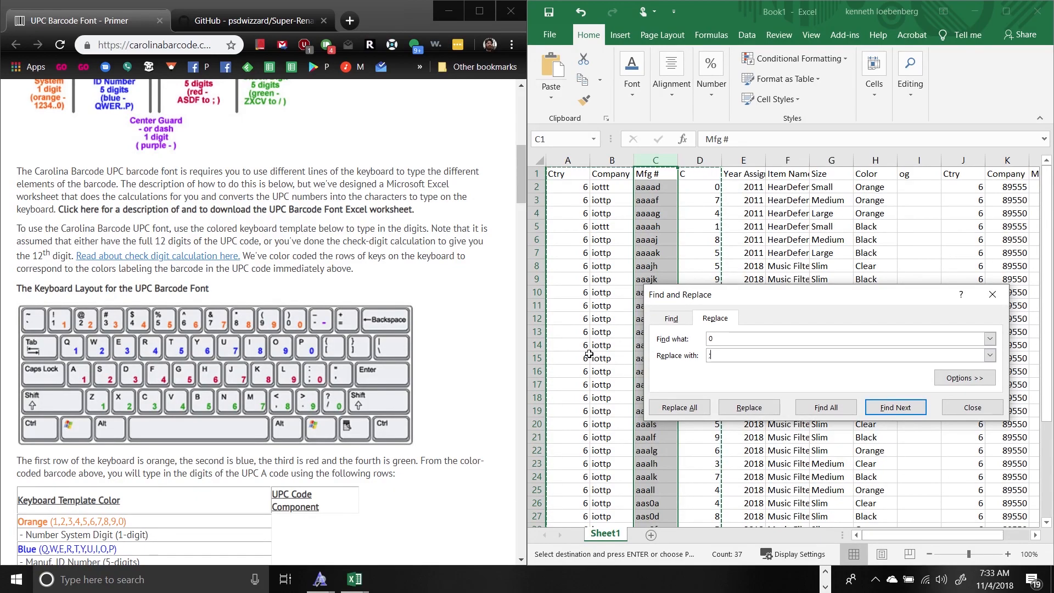
left_click(690, 410)
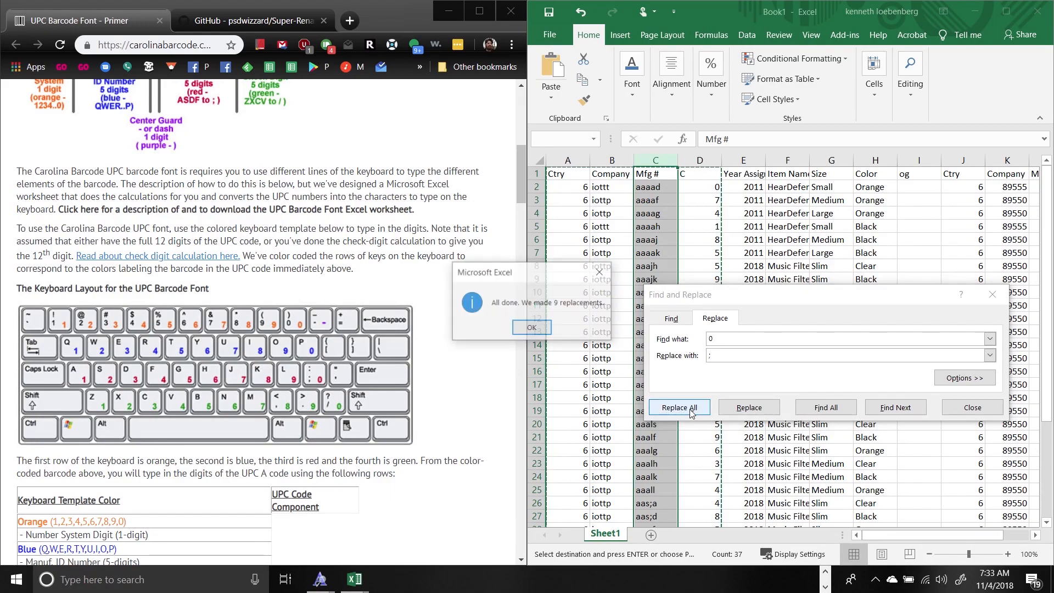
left_click(531, 328)
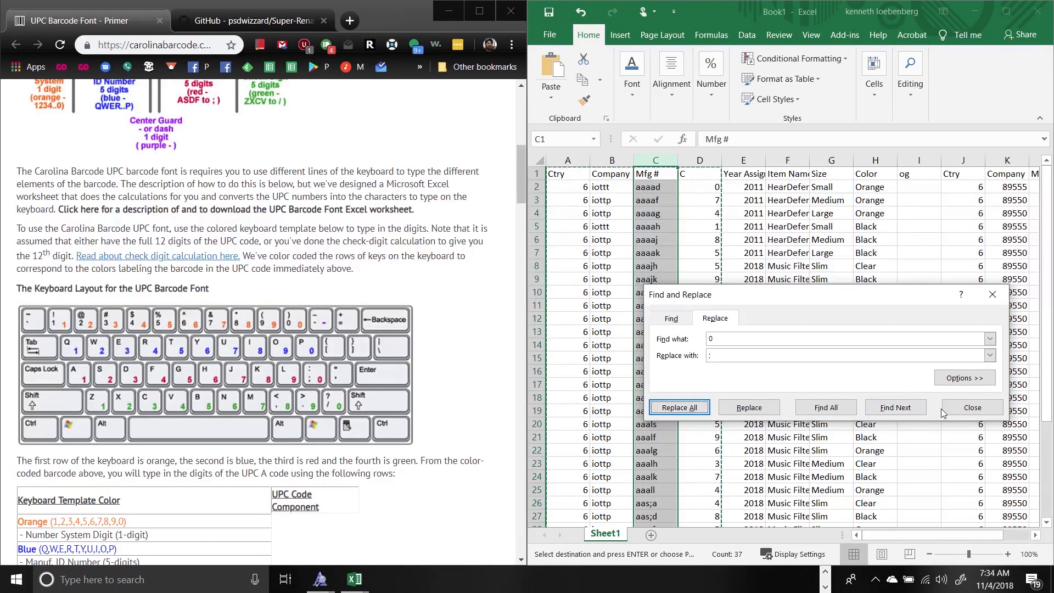
left_click(962, 411)
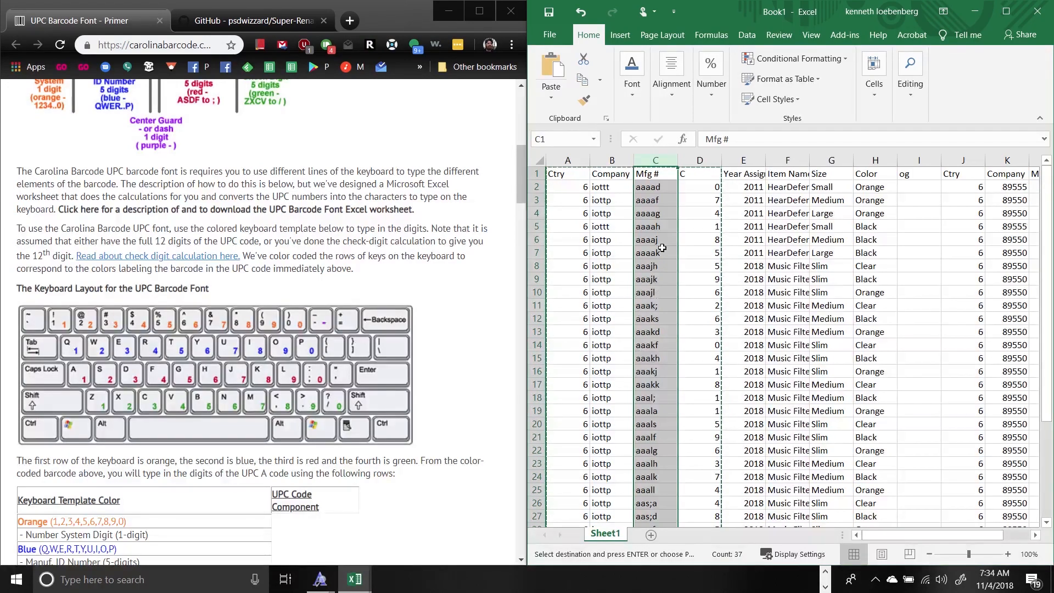
scroll(653, 384, "down", 5)
scroll(653, 387, "up", 5)
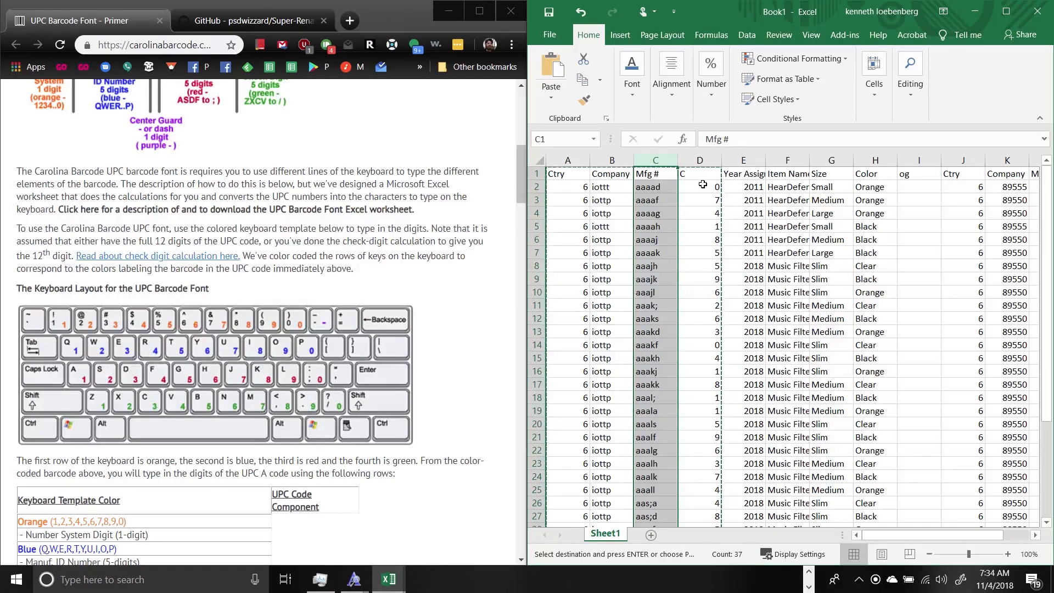
Step: Replace every 0 in the check digit column D, headed C, with "/"
left_click(700, 160)
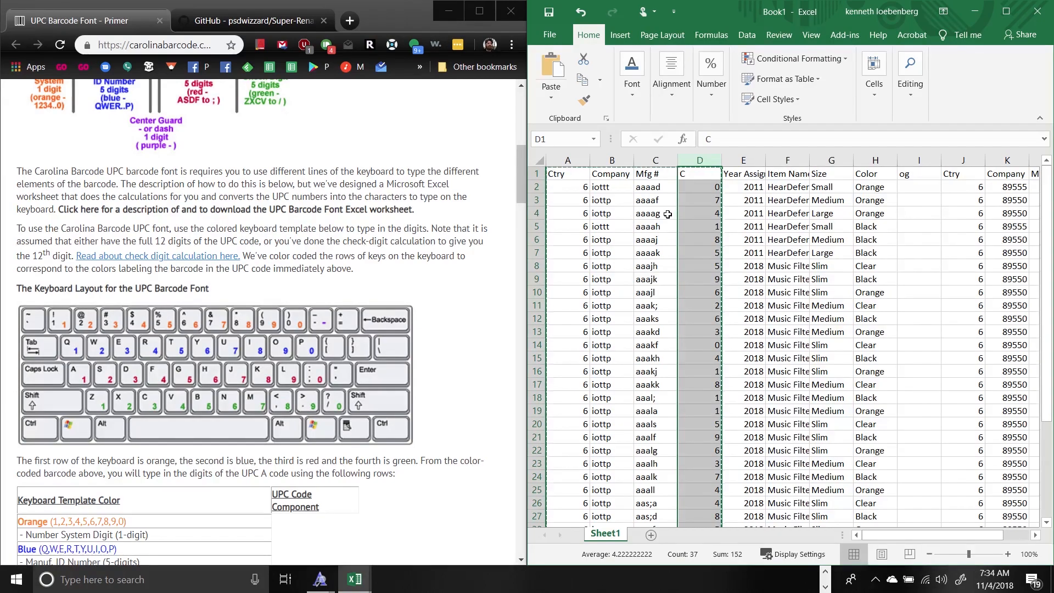
key("ctrl+f")
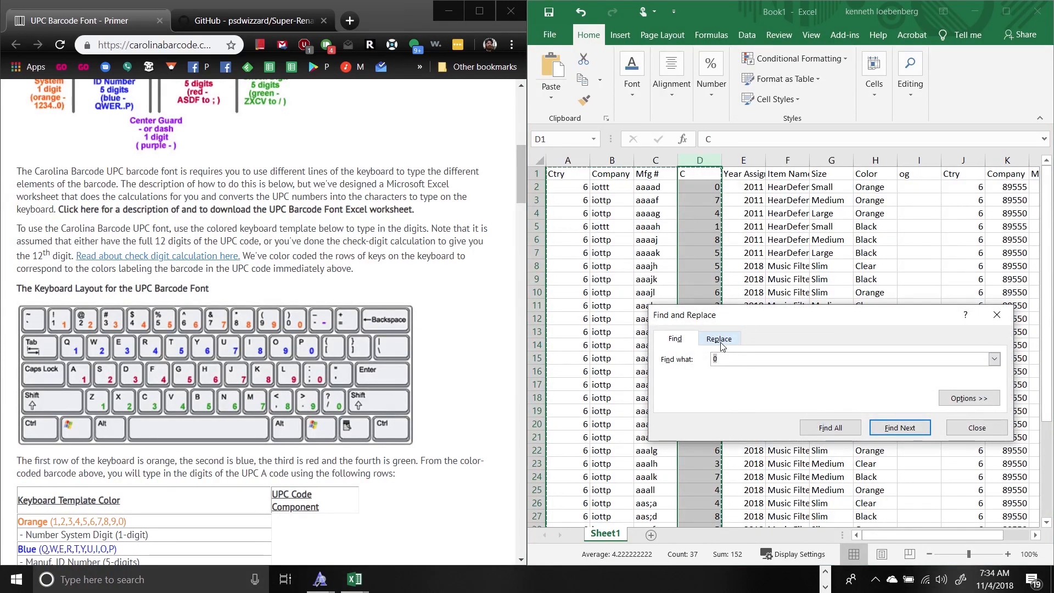
left_click(720, 340)
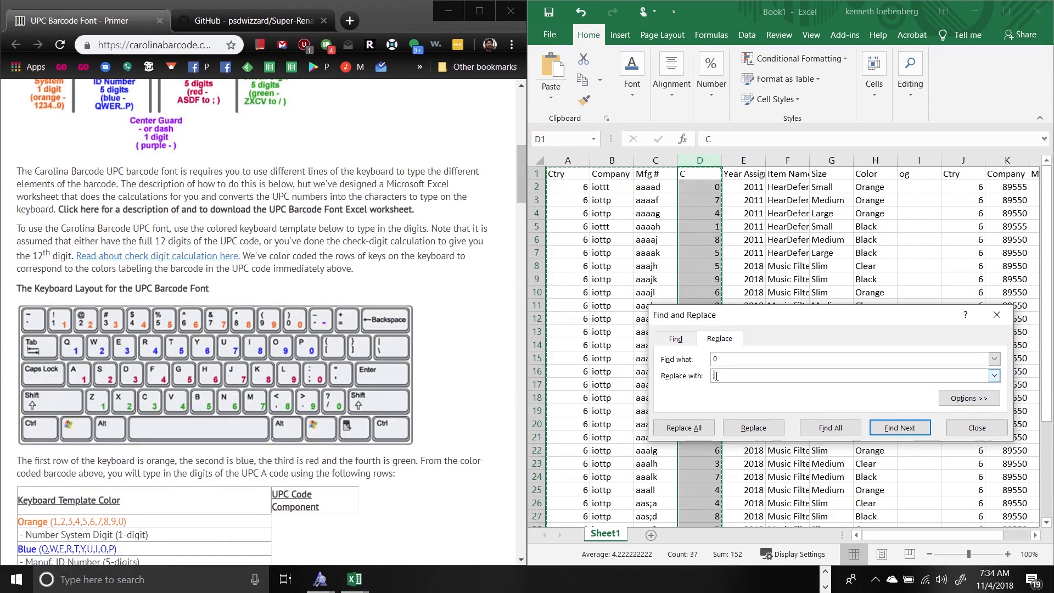
type("/")
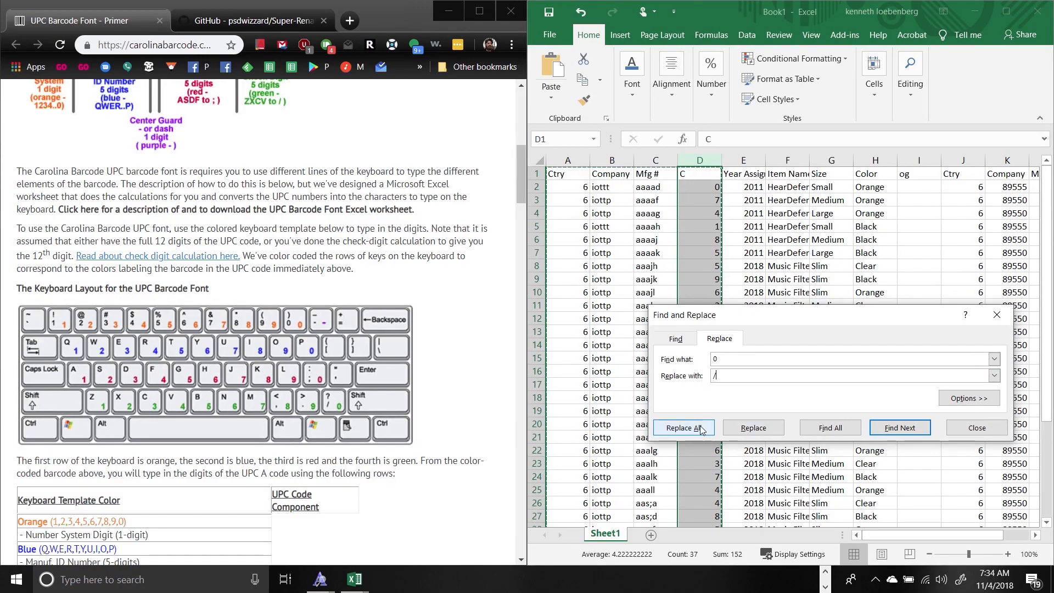
left_click(683, 428)
left_click(536, 328)
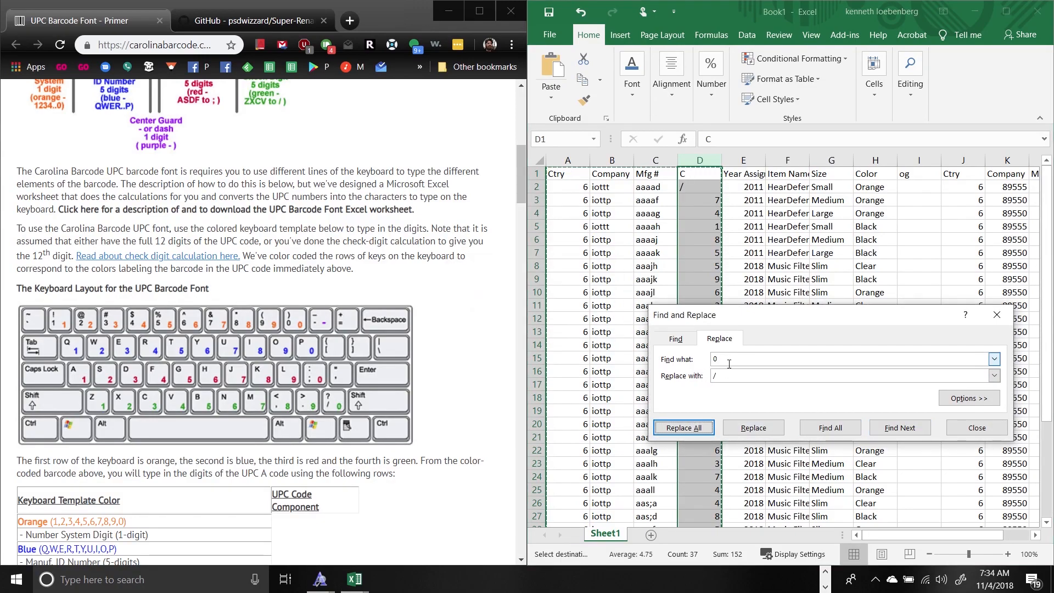
Step: Replace every 1 in the check digit column D with "z"
type("1")
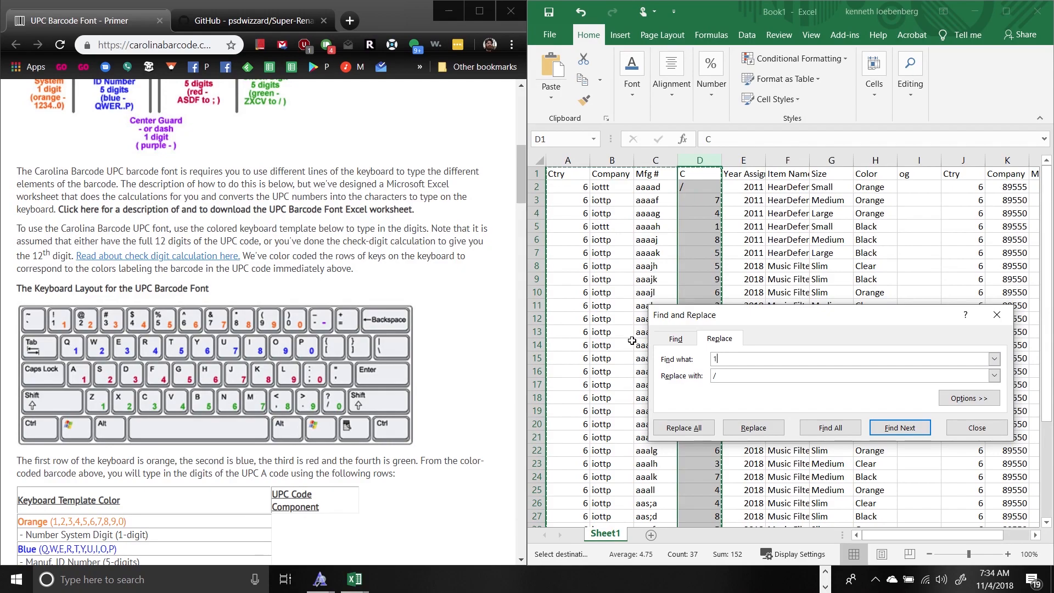
type("z")
key("alt+a")
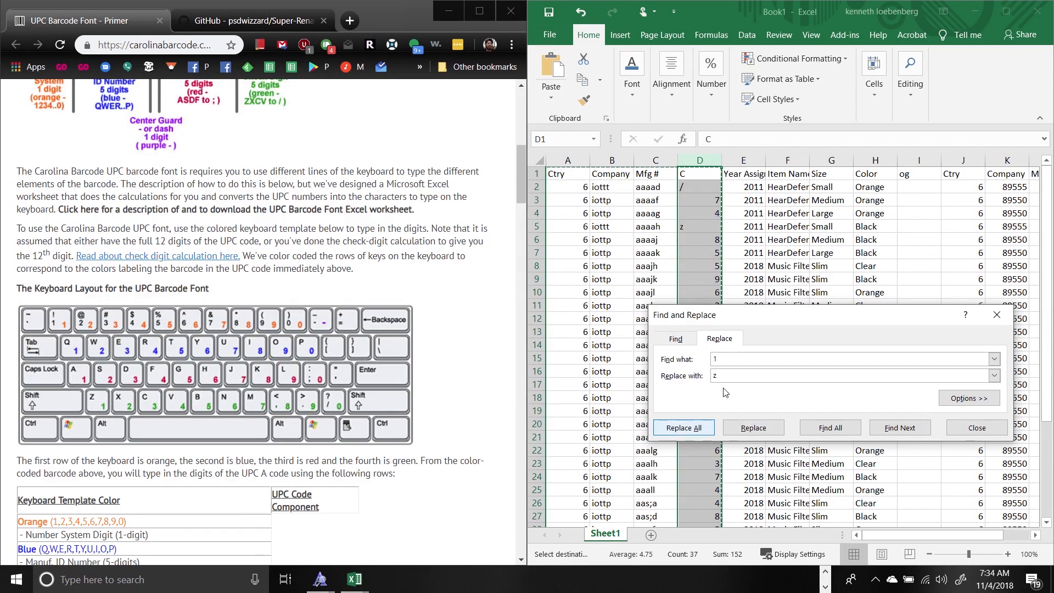
Step: Replace every 2 in the check digit column D with "x"
key("Return")
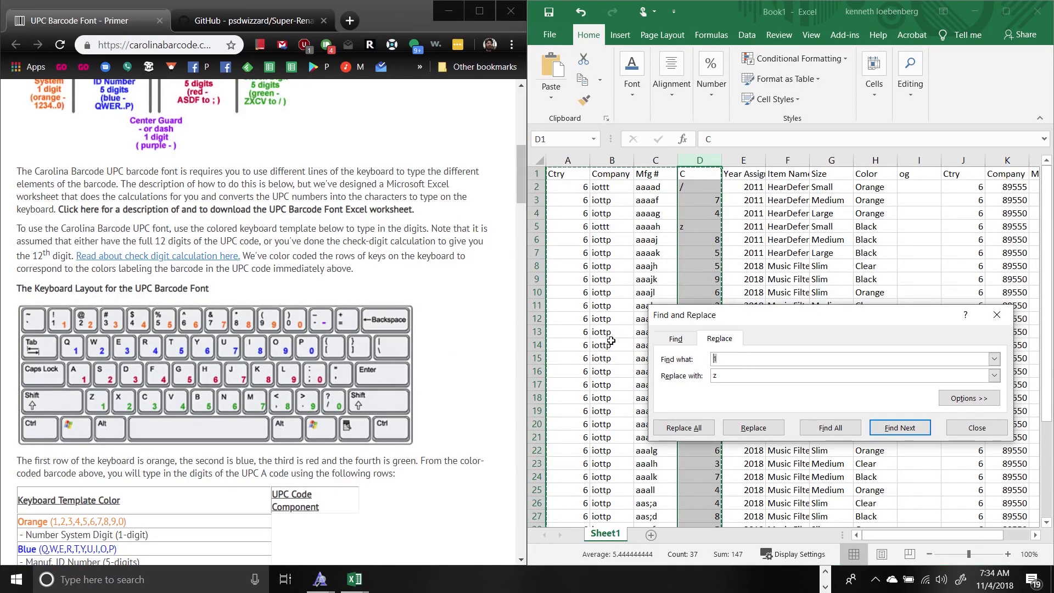
type("x")
key("alt+a")
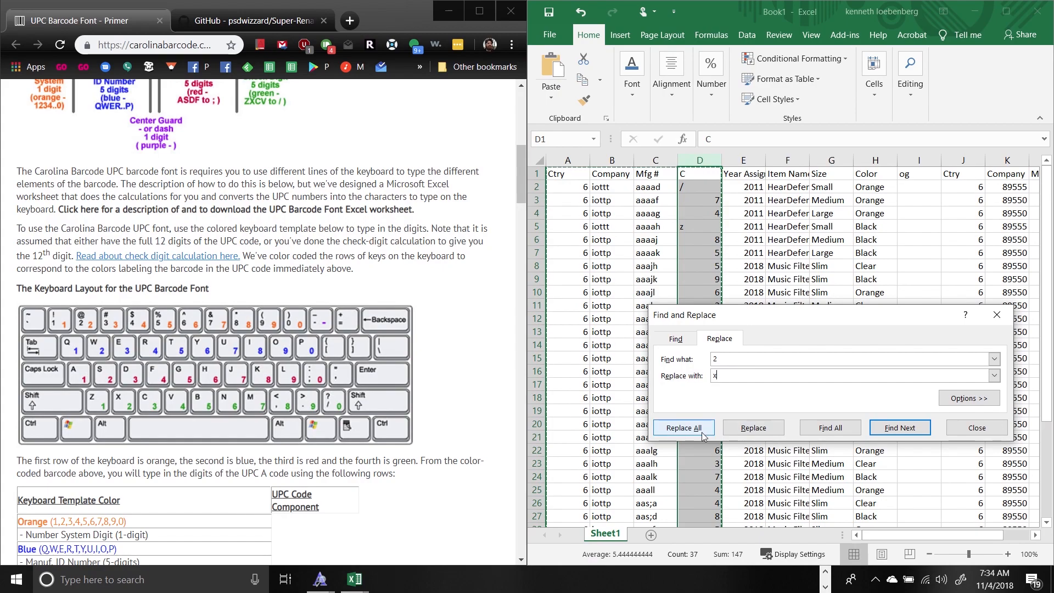
left_click(535, 332)
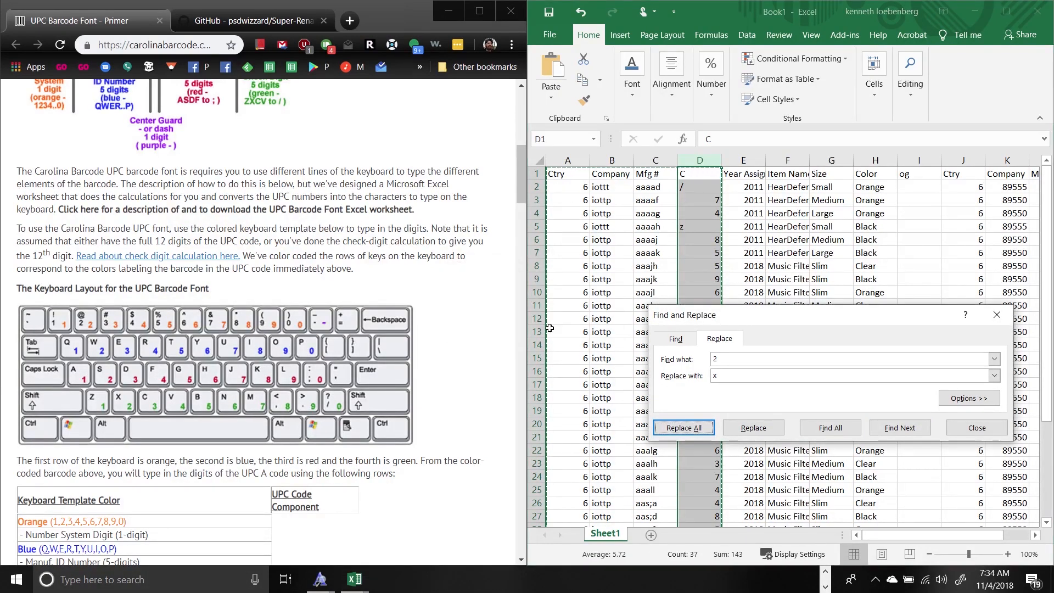
Step: Replace every 3 in the check digit column D with "c"
key("Tab")
type("c")
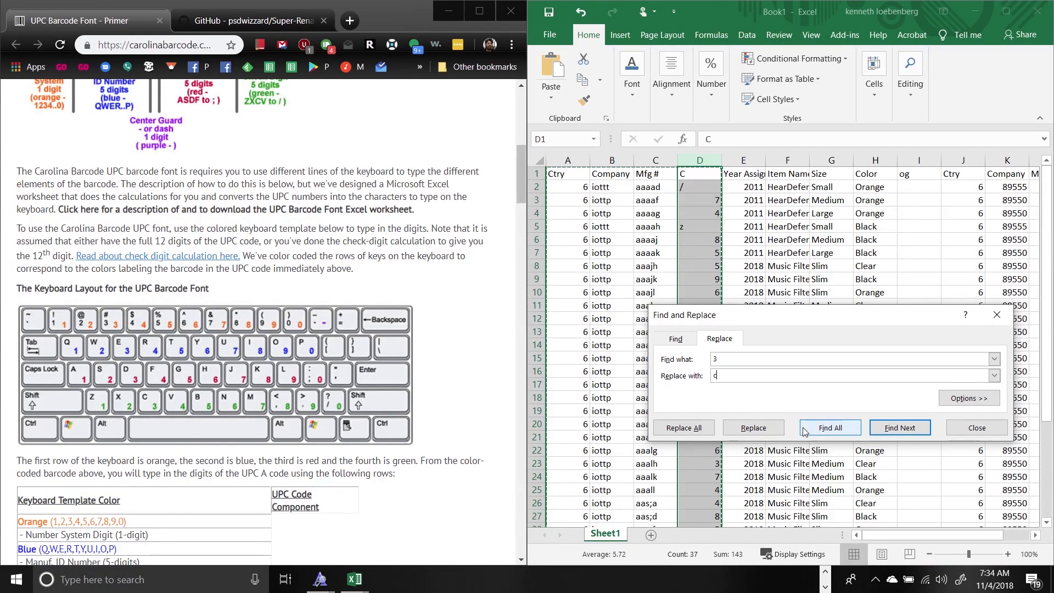
left_click(748, 429)
left_click(532, 341)
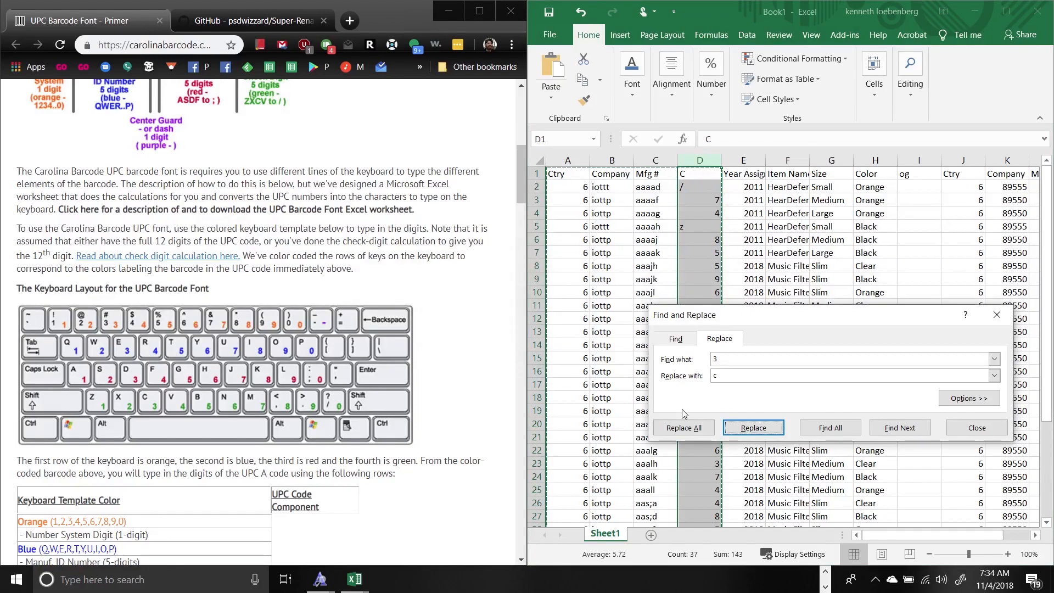
left_click(684, 427)
key("Return")
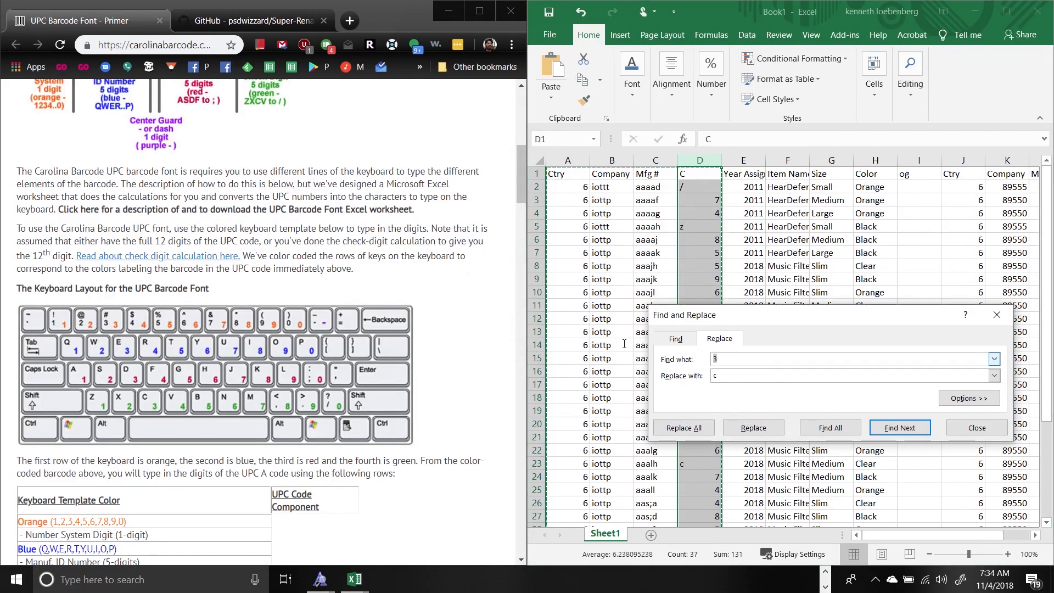
Step: Try to replace every 4 in the check digit column D with 5
key("Tab")
type("5")
left_click(682, 427)
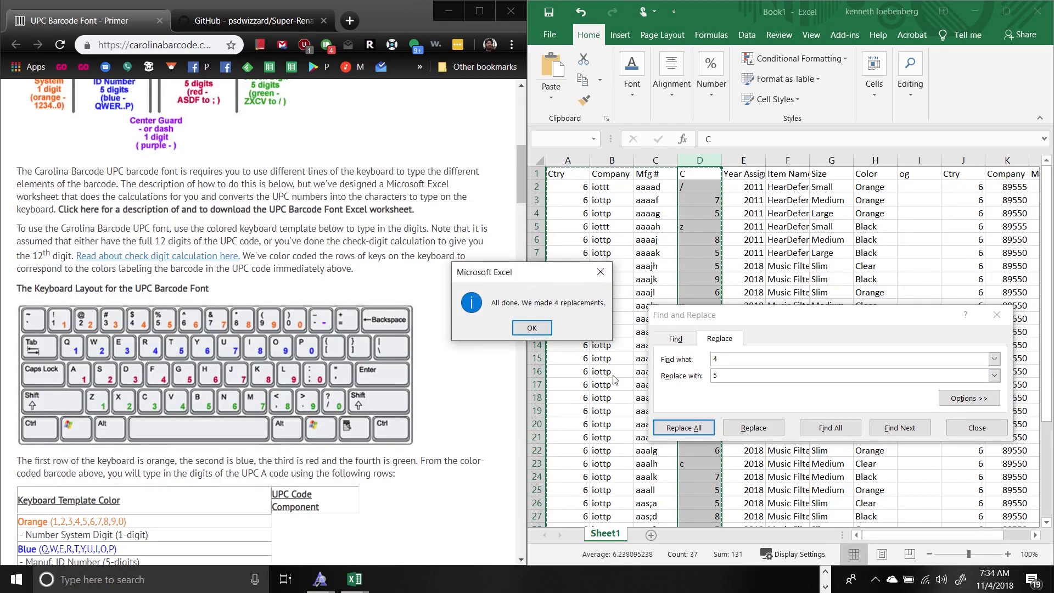
left_click(532, 328)
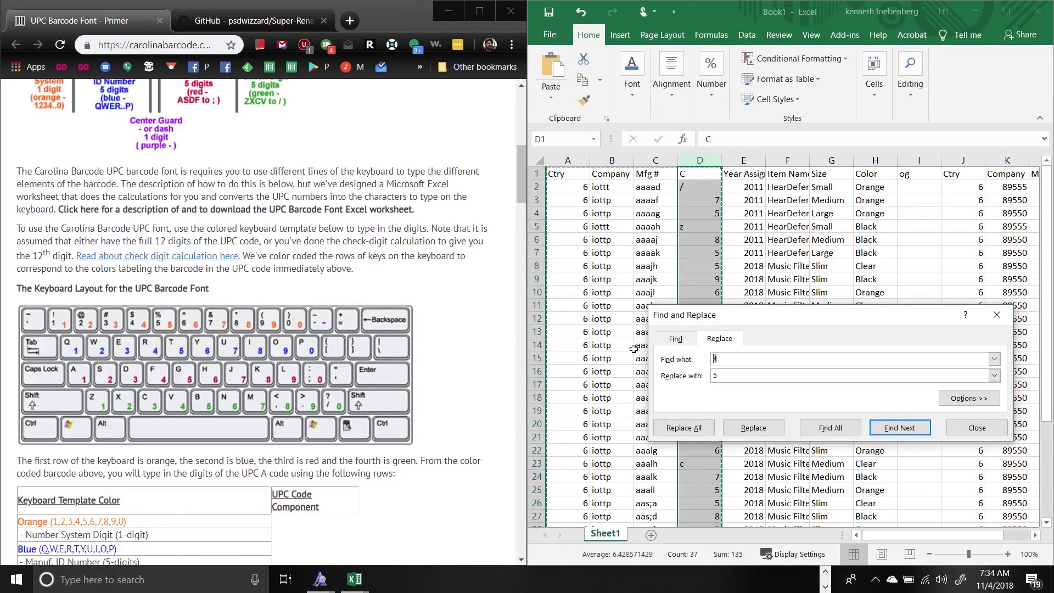
Step: Close Find and Replace and undo the replacement of 4 with 5 in column D
type("6")
key("Tab")
type("7")
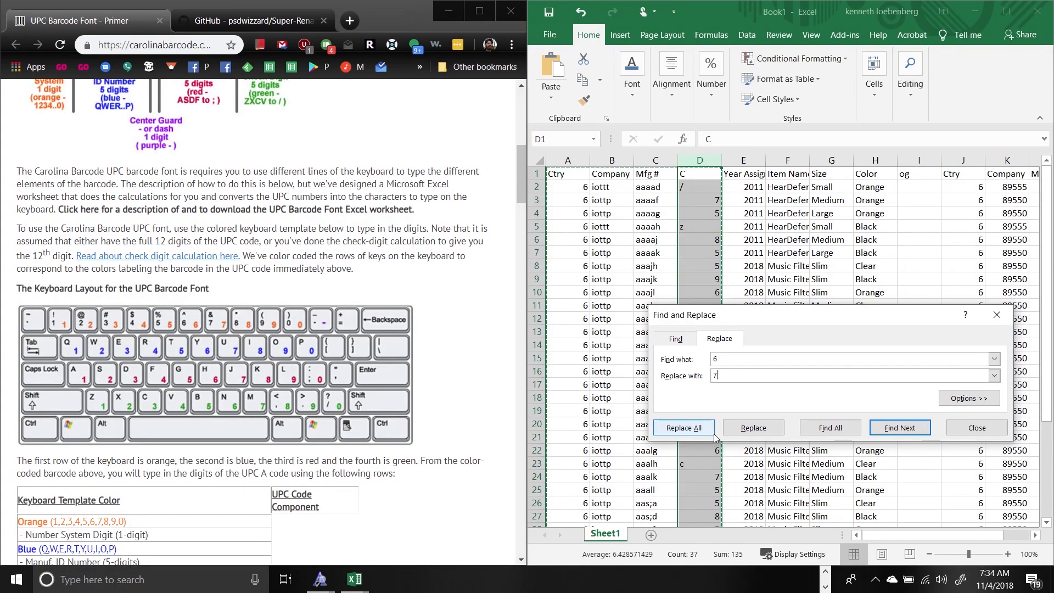
left_click_drag(723, 377, 604, 346)
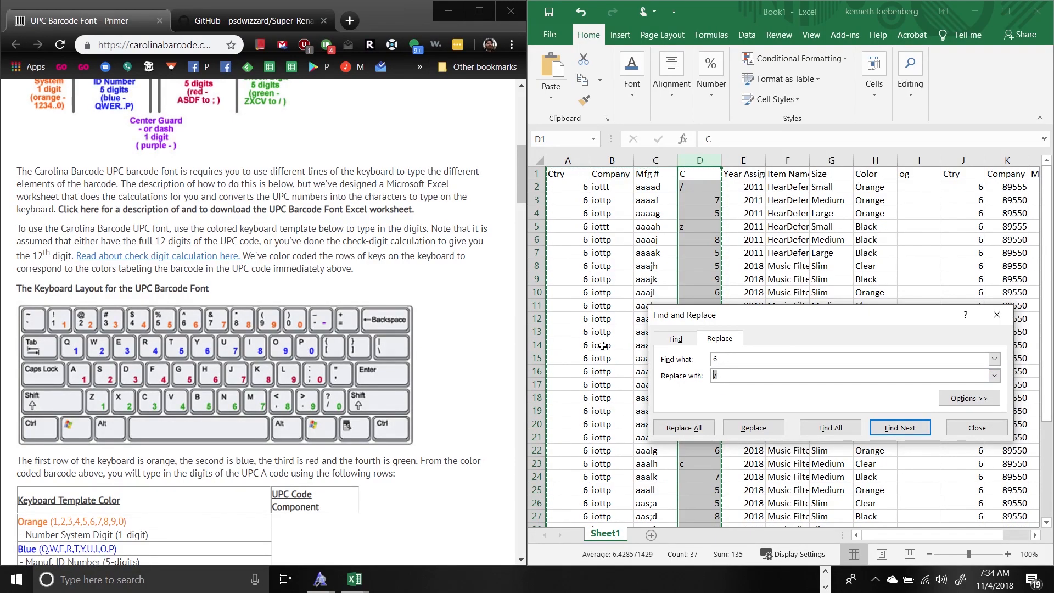
left_click(977, 427)
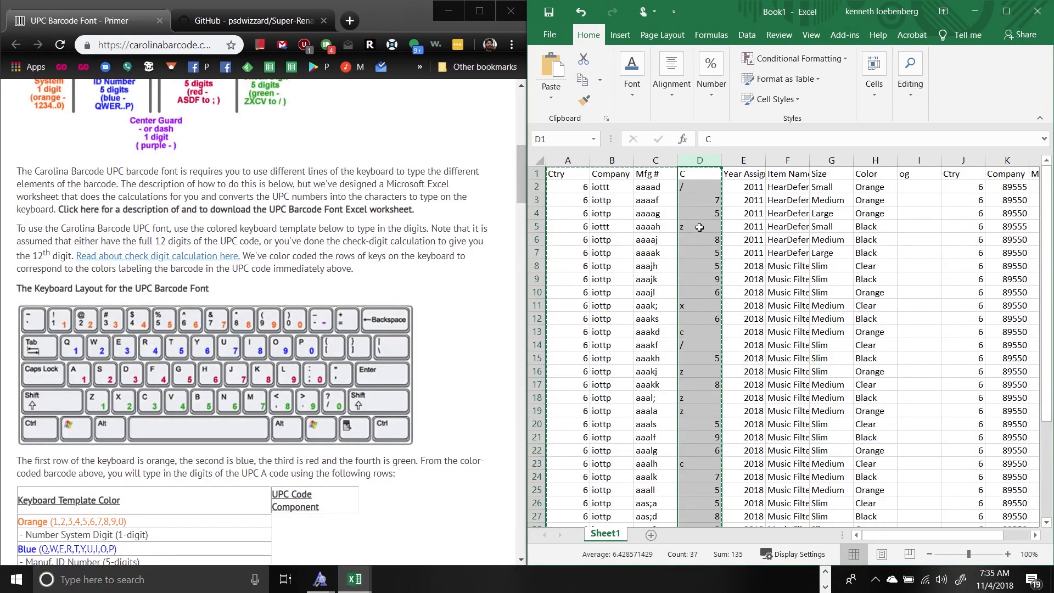
key("ctrl+z")
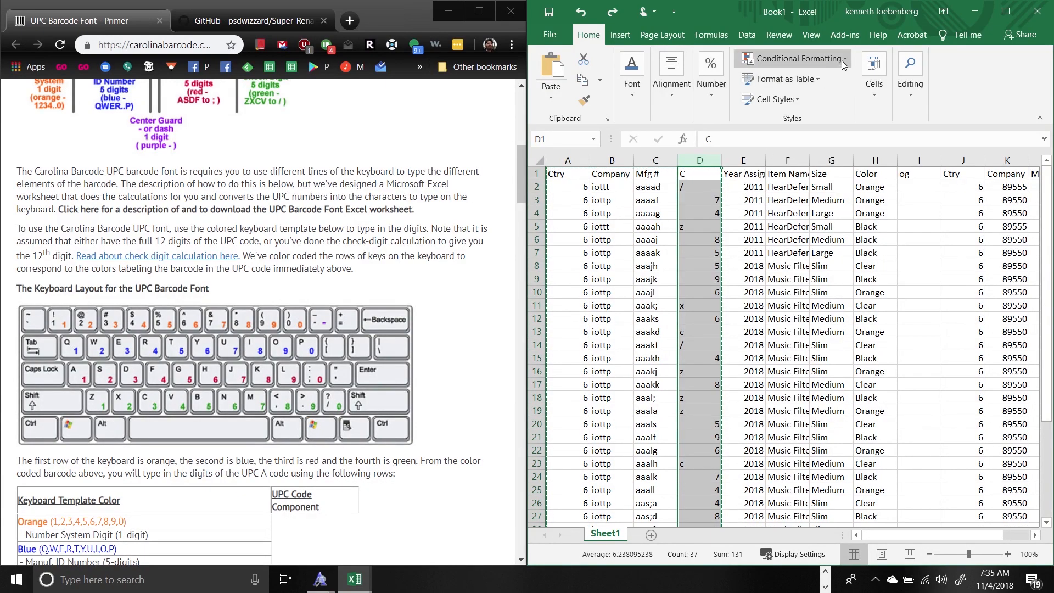
Step: Reopen Find and Replace and replace every 4 in the check digit column D with "v"
key("ctrl+f")
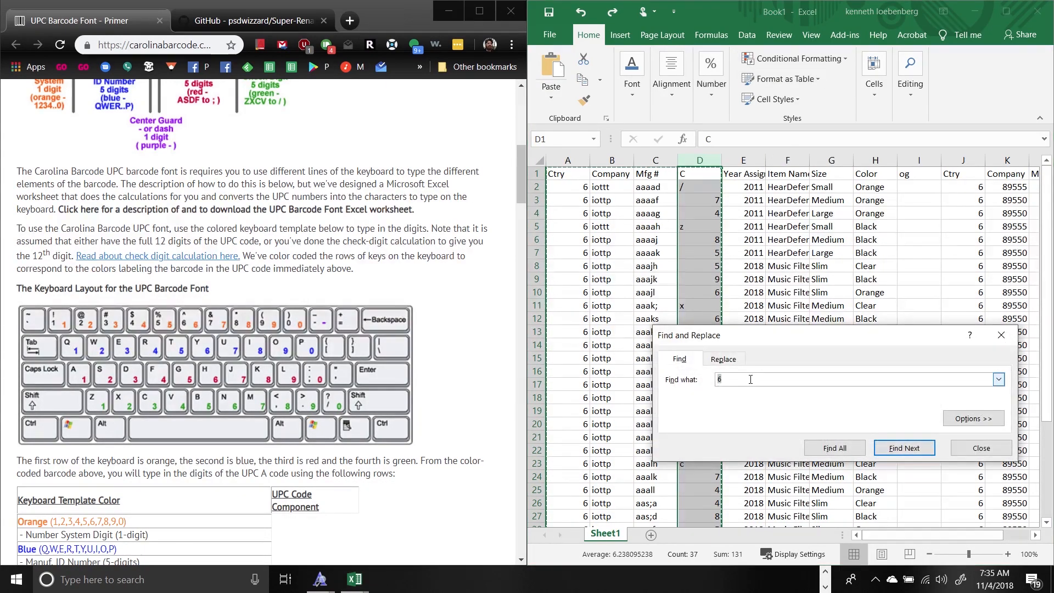
left_click(724, 358)
left_click_drag(737, 378, 661, 377)
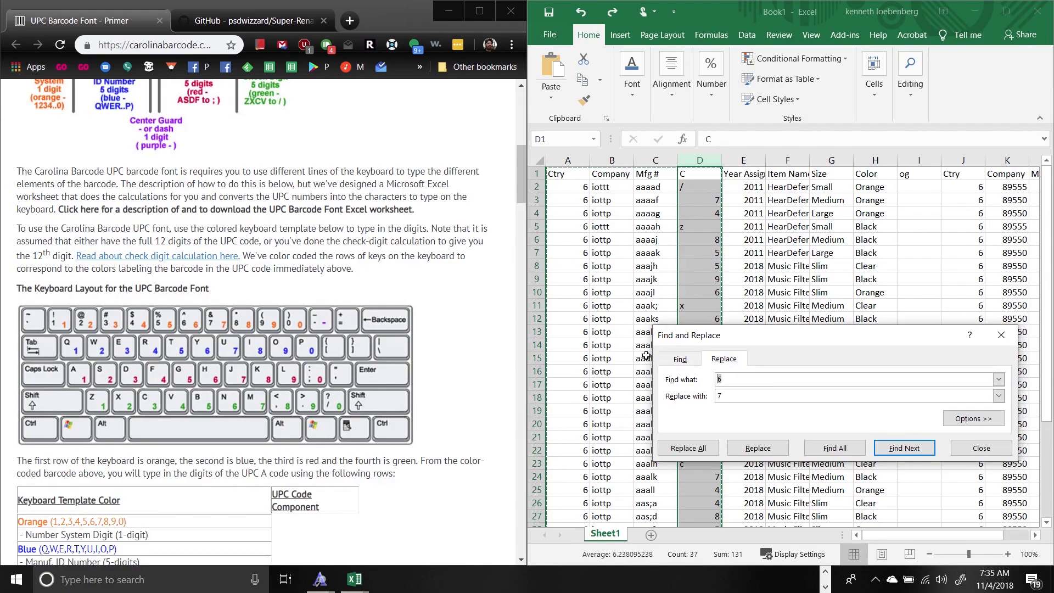
type("4")
type("v")
key("BackSpace")
key("Tab")
type("v")
left_click(758, 448)
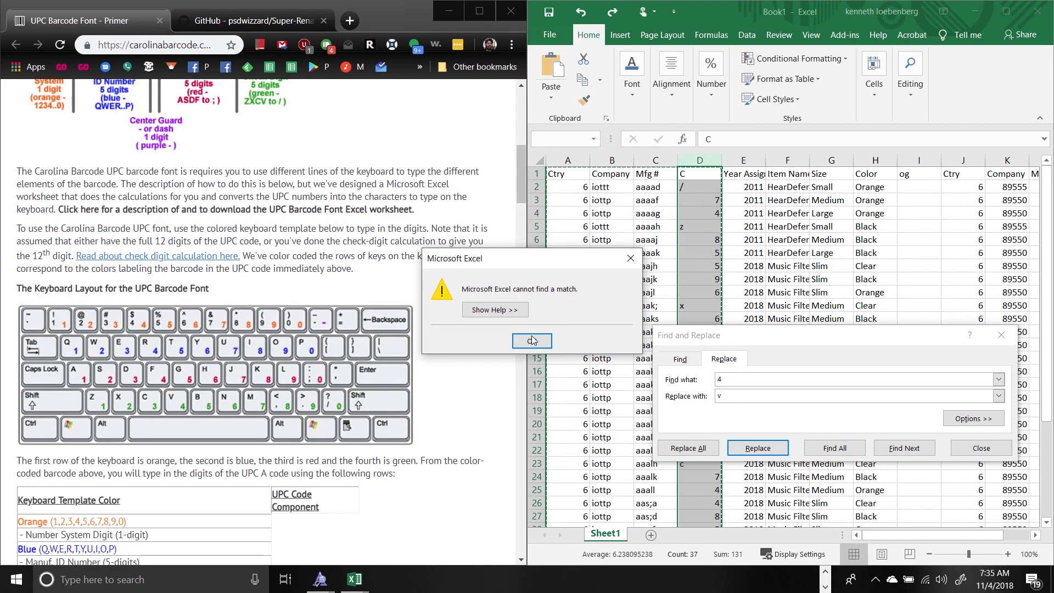
left_click(532, 340)
left_click(700, 447)
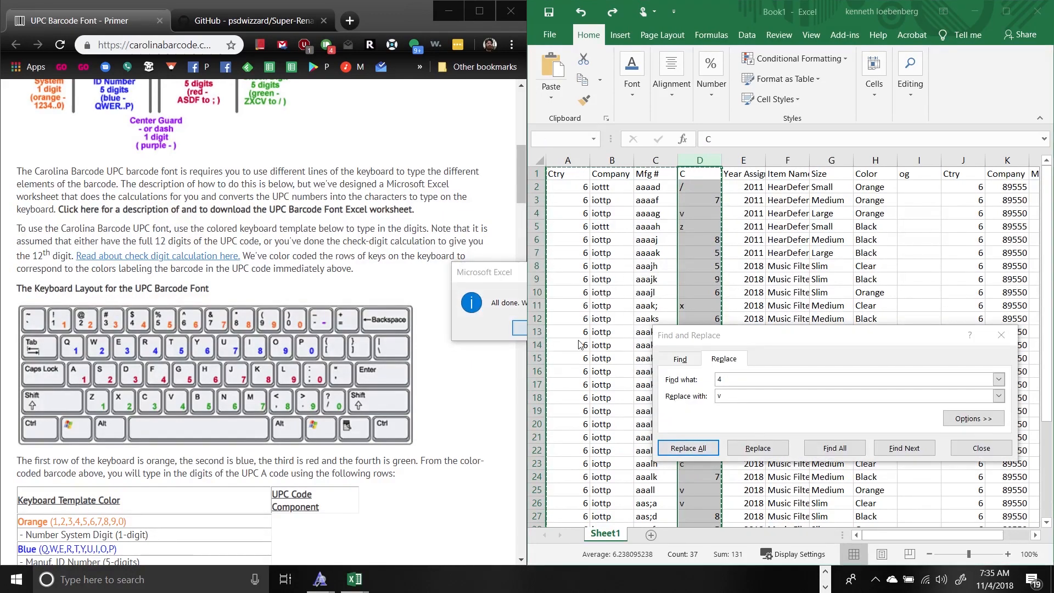
key("Return")
Step: Replace every 5 in the check digit column D with "b"
type("5")
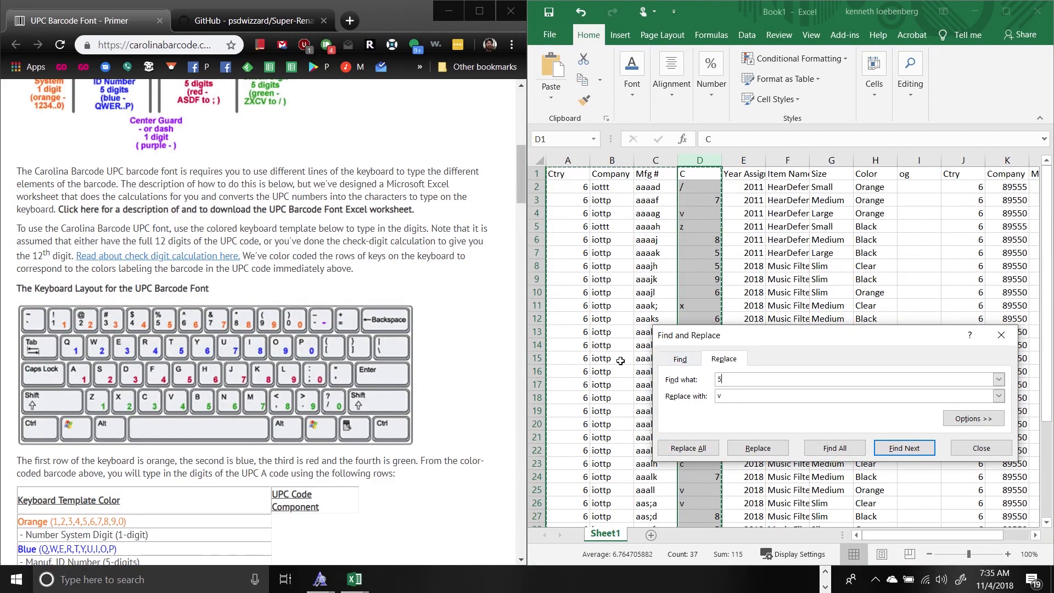
key("Tab")
type("b")
left_click(681, 449)
left_click(550, 332)
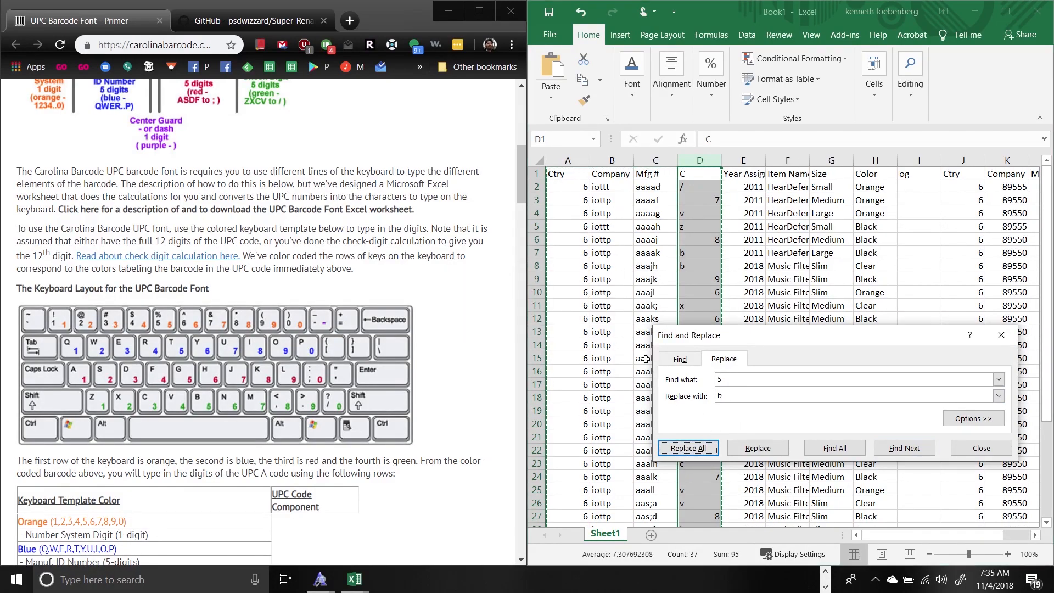
Step: Replace every 6 in the check digit column D with "n"
type("6")
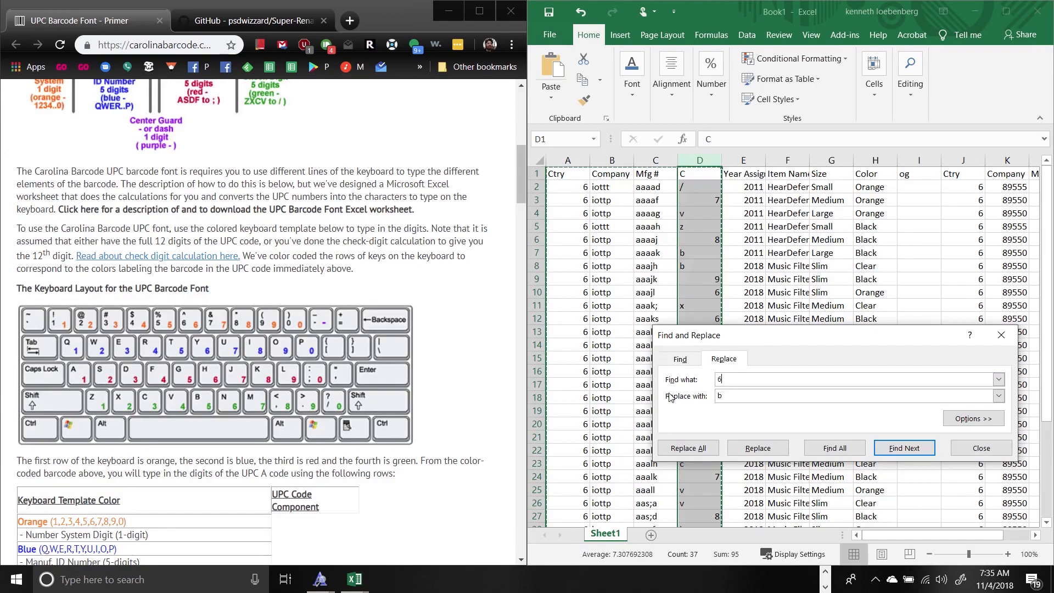
left_click(719, 395)
type("n")
left_click(713, 449)
key("Return")
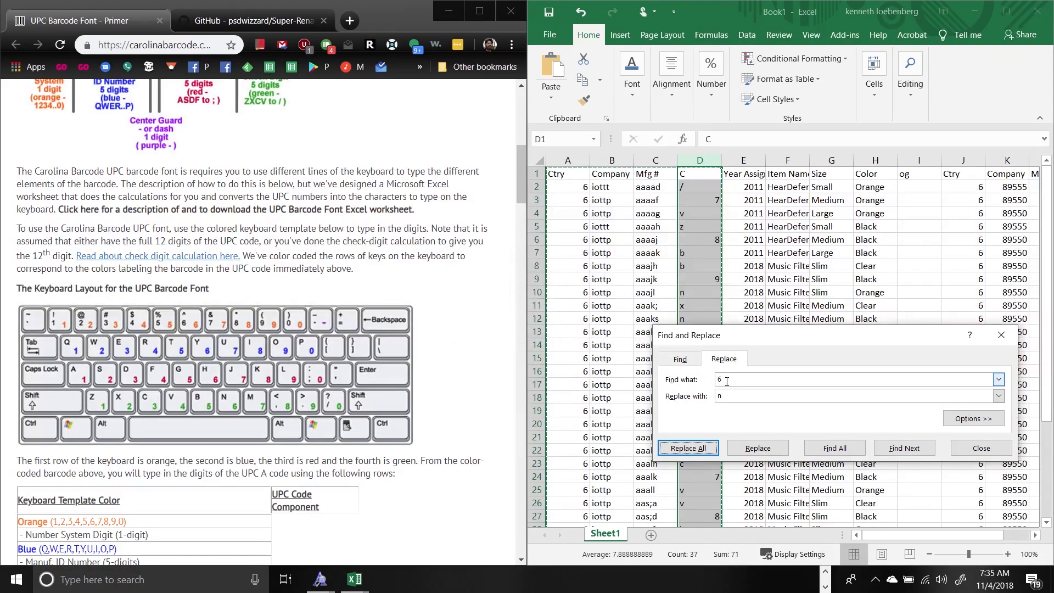
Step: Replace every 7 in the check digit column D with "m"
type("7")
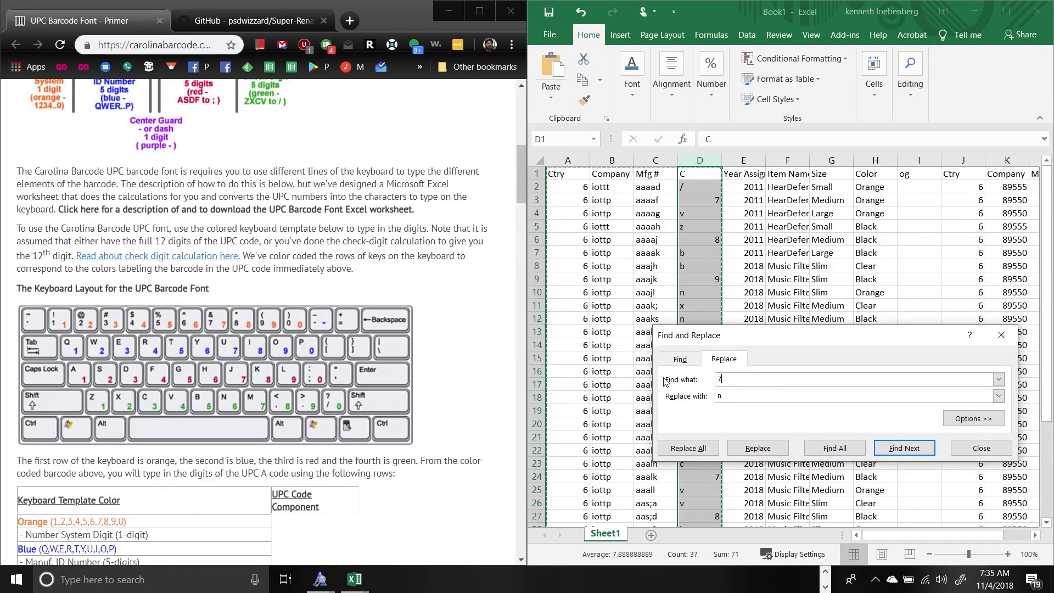
key("Tab")
type("m")
left_click(679, 449)
left_click(604, 335)
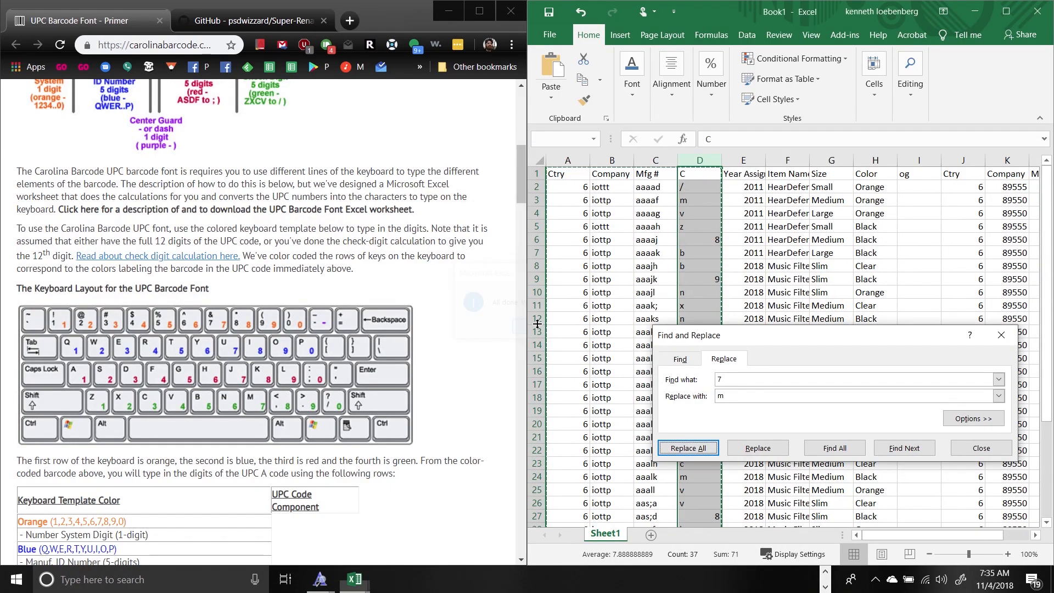
Step: Replace every 8 in the check digit column D with a comma
left_click_drag(723, 379, 674, 374)
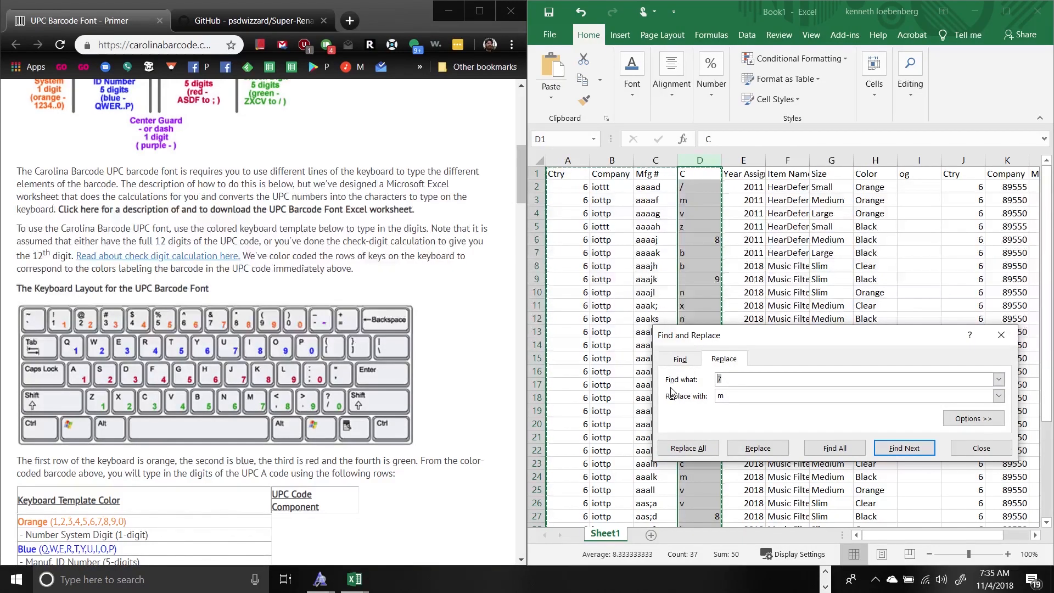
type("8")
key("Tab")
type(",")
left_click(689, 448)
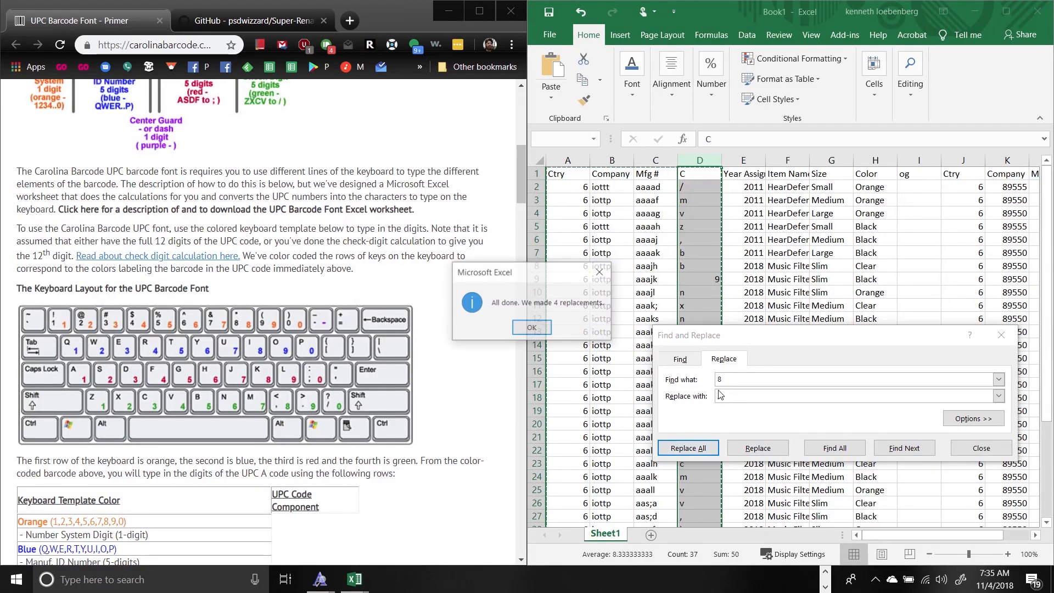
left_click(604, 336)
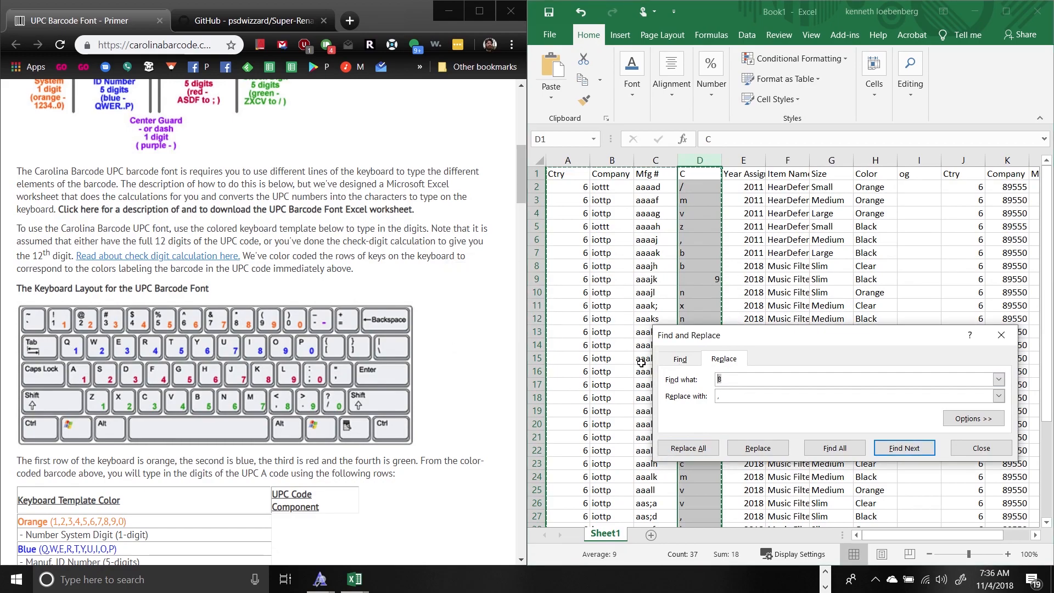
Step: Replace every 9 in the check digit column D with a period, close Find and Replace, and check the column
type("9")
left_click(711, 453)
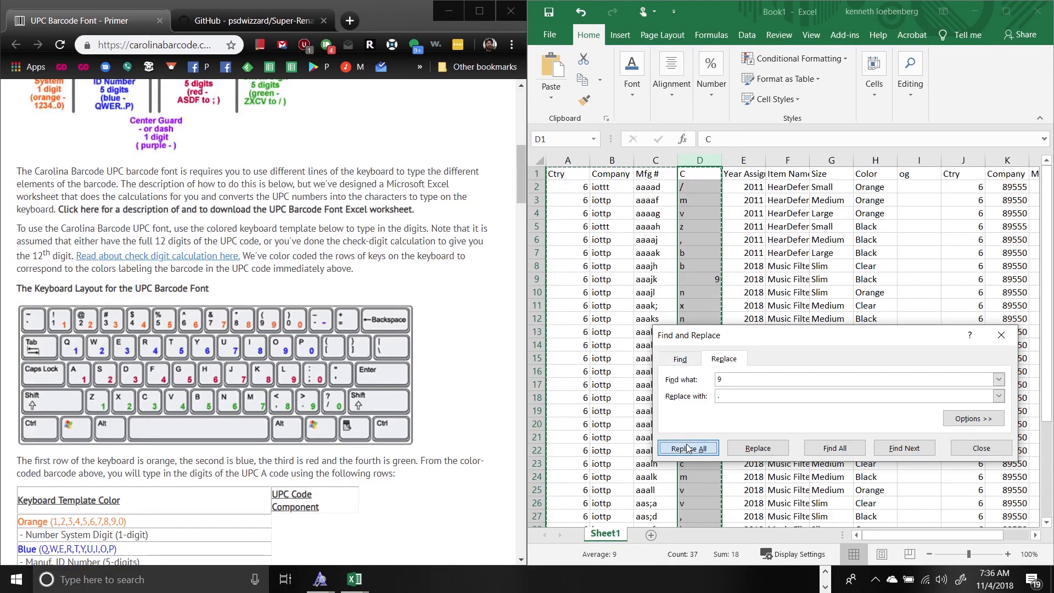
left_click(586, 340)
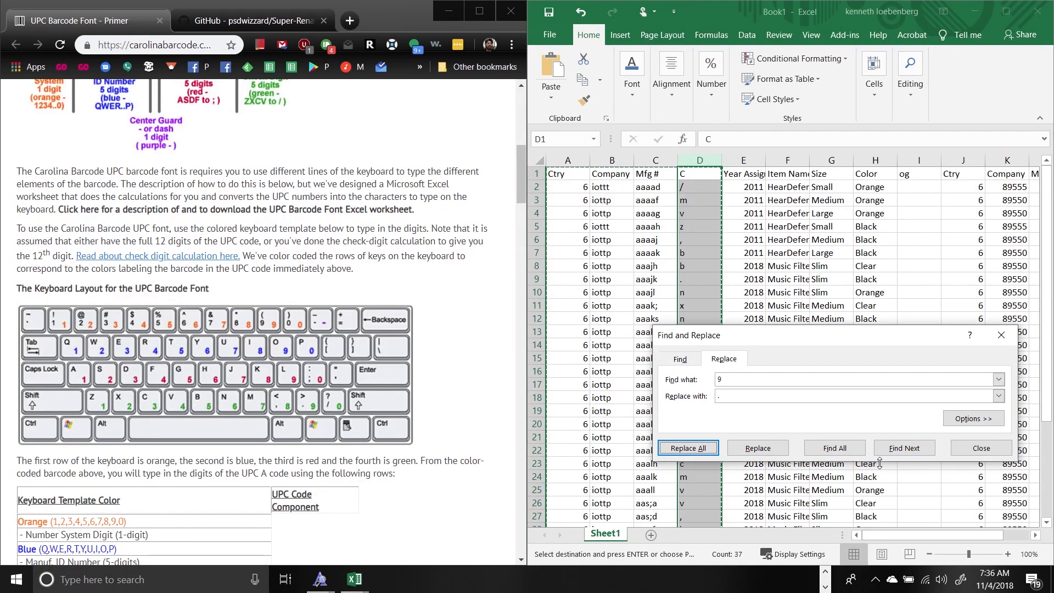
left_click(961, 449)
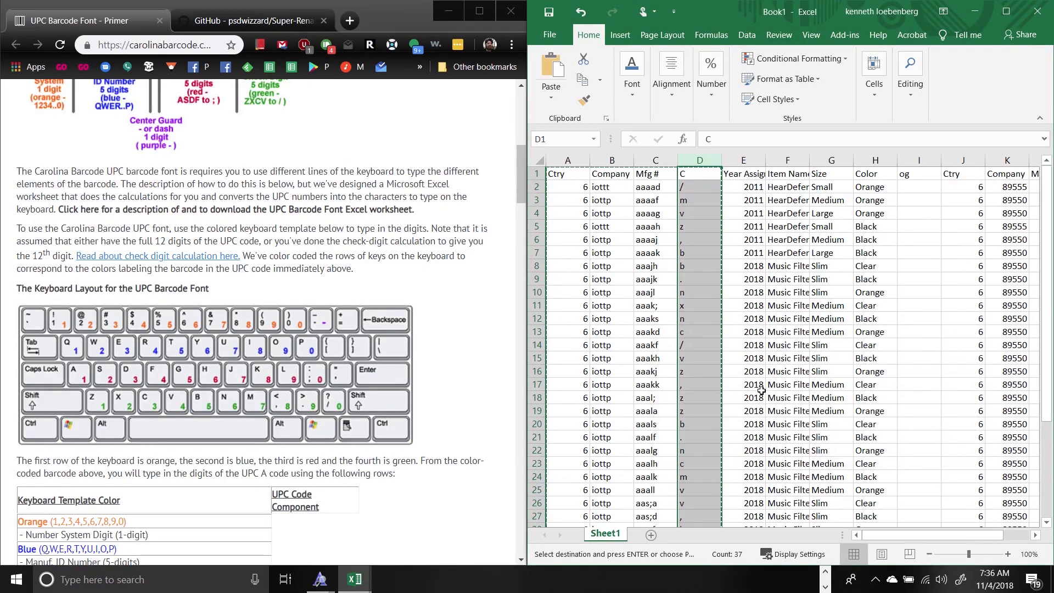
scroll(720, 436, "down", 4)
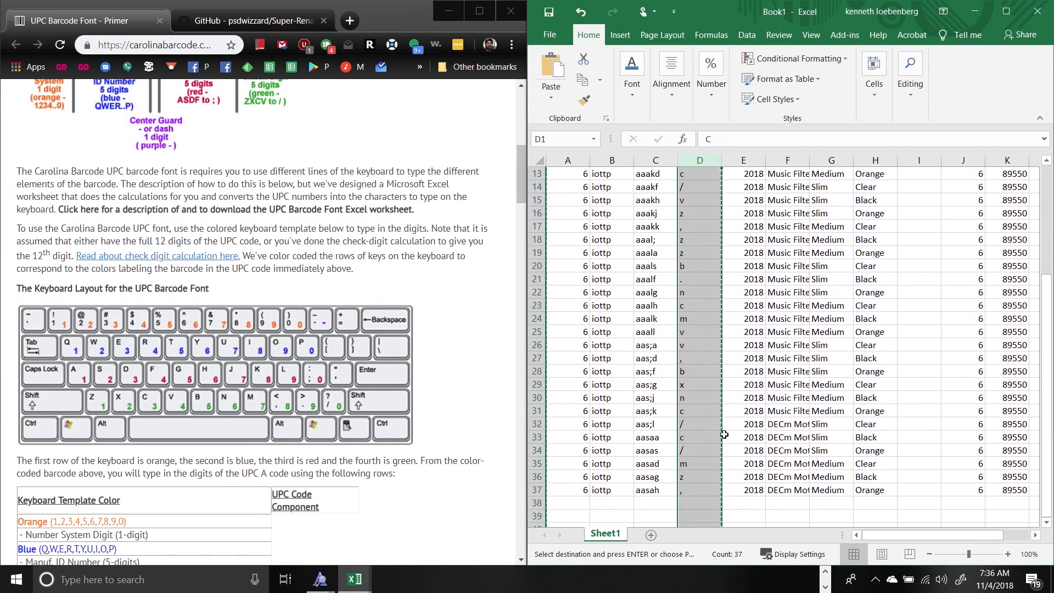
scroll(721, 435, "up", 4)
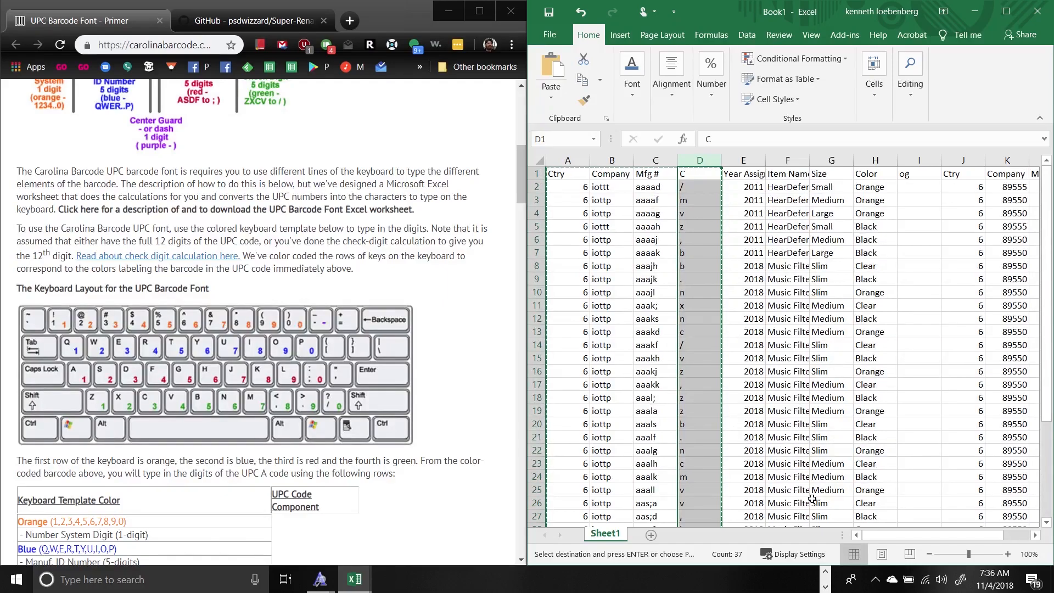
Step: Maximize the workbook window and prepare to save a copy in the barcode folder as CSV (Comma delimited)
left_click_drag(726, 9, 489, 4)
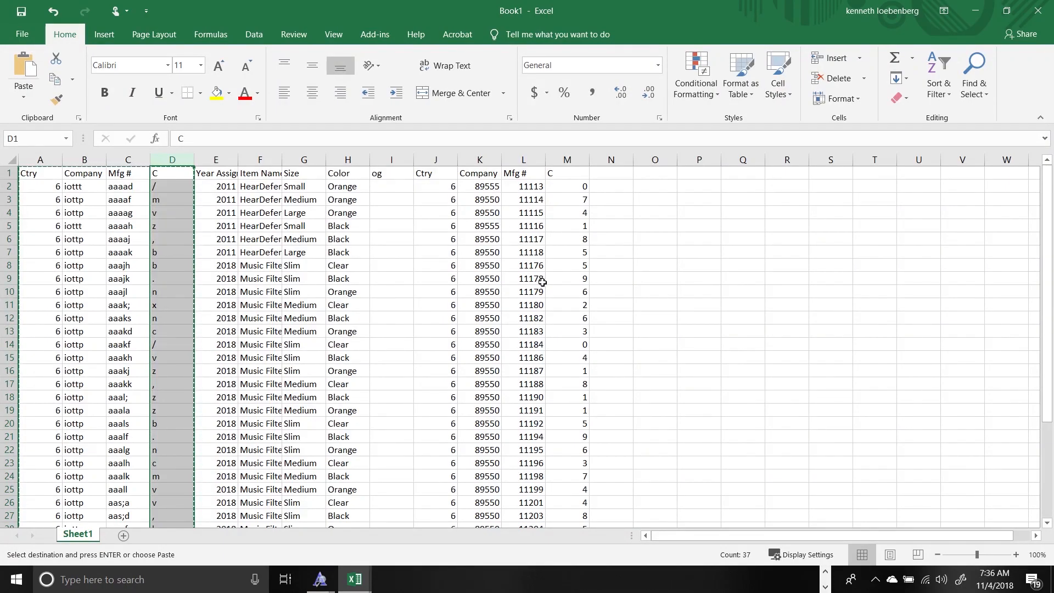
left_click(32, 39)
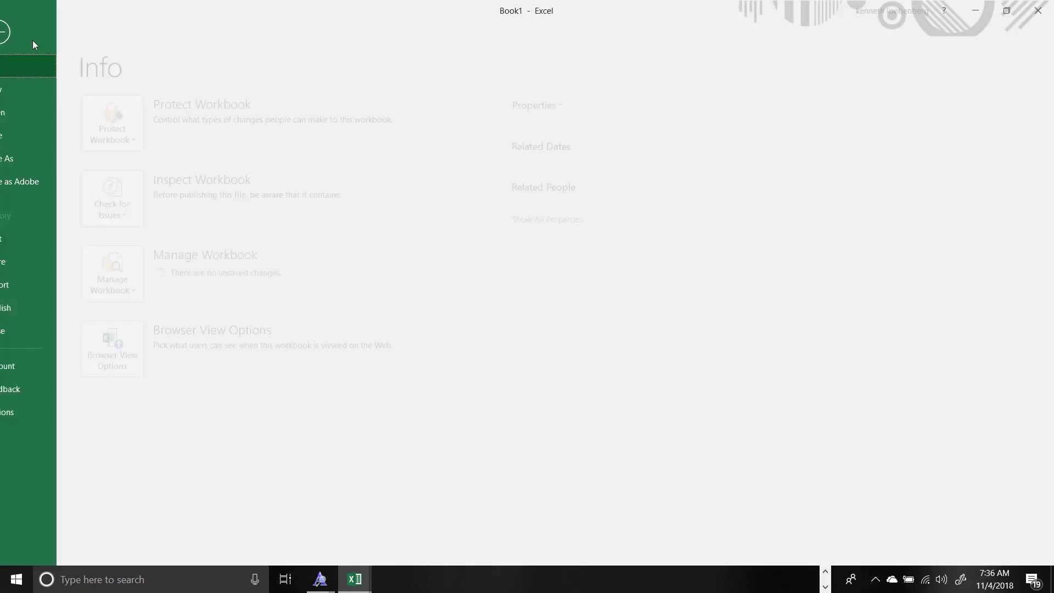
left_click(35, 158)
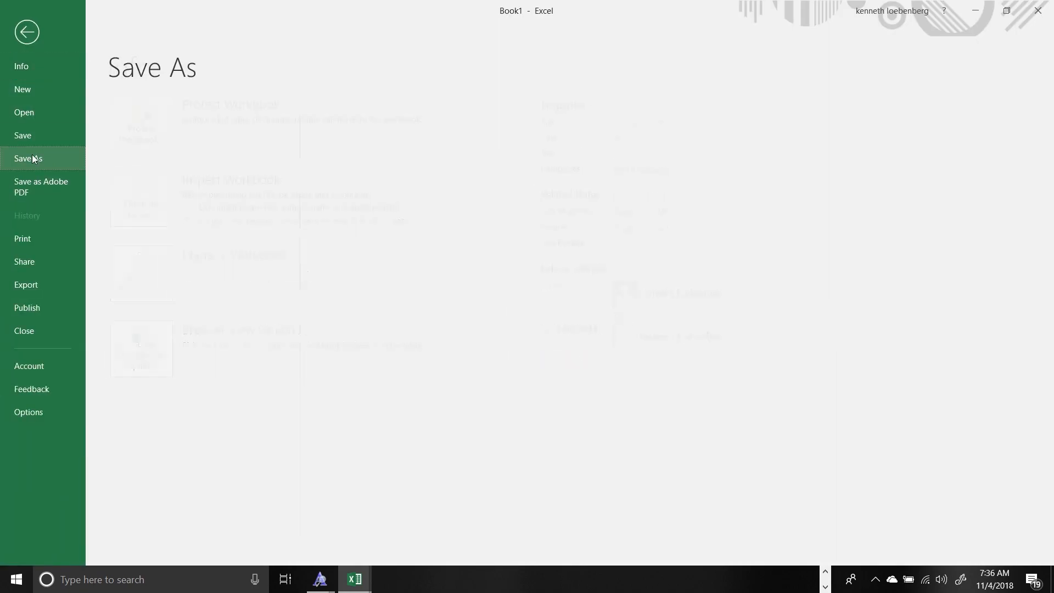
left_click(406, 164)
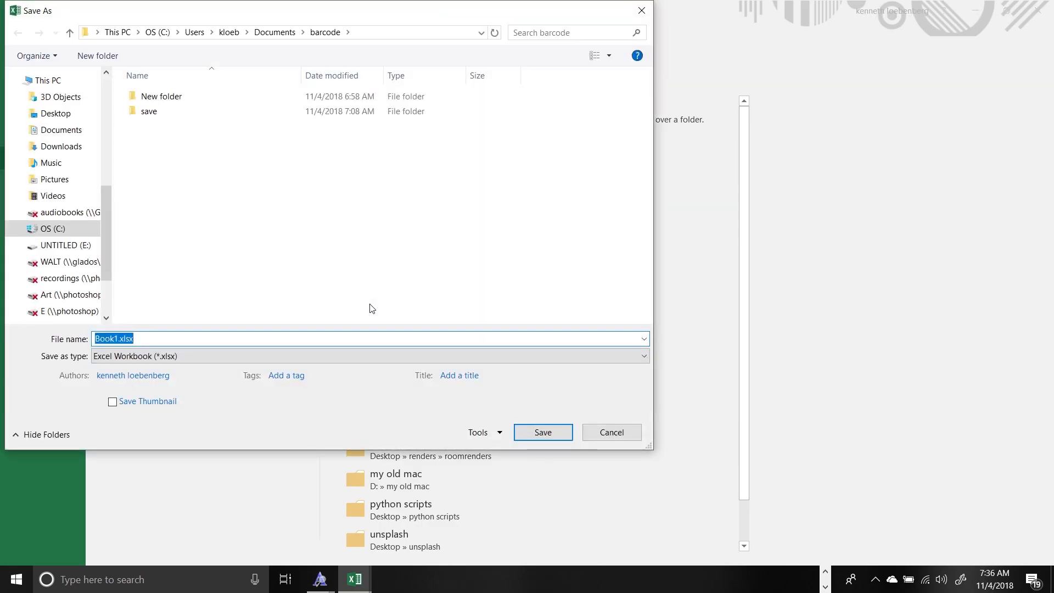
left_click(193, 355)
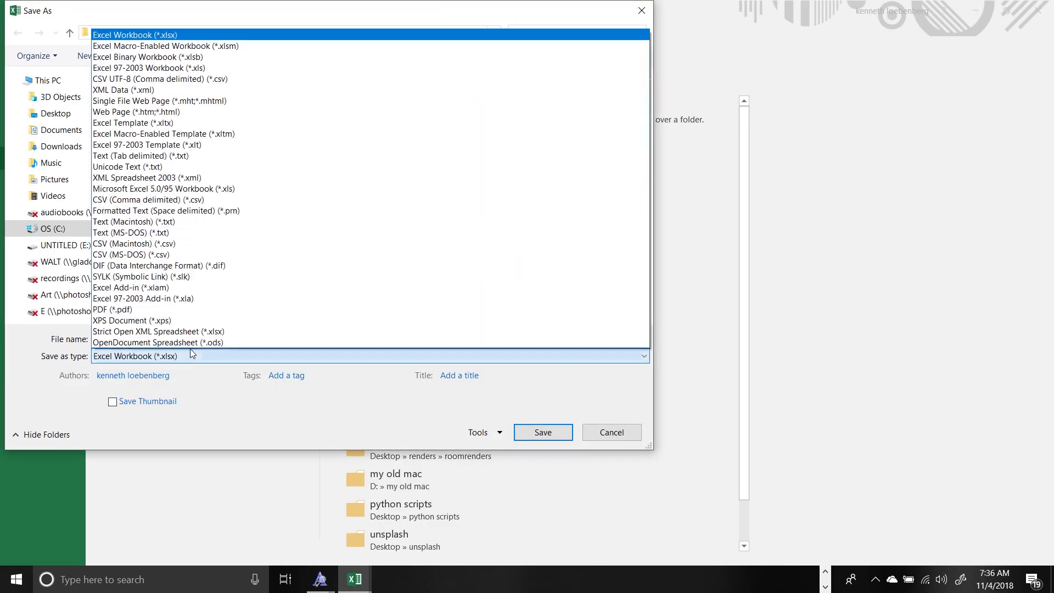
left_click(218, 200)
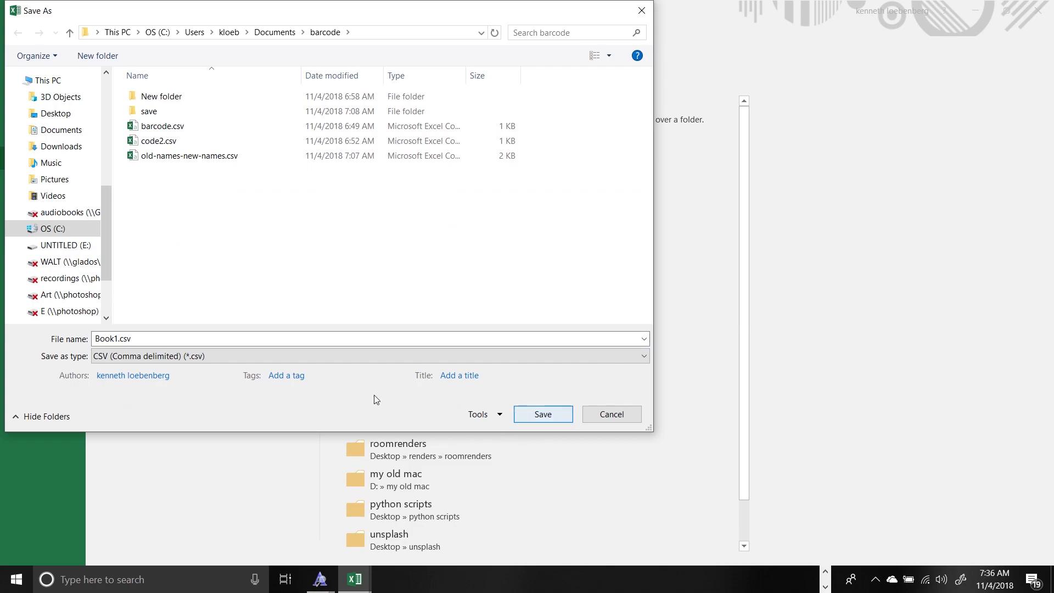
Step: Name the file s-codes.csv, save it, and keep the CSV format
left_click(125, 339)
double_click(119, 340)
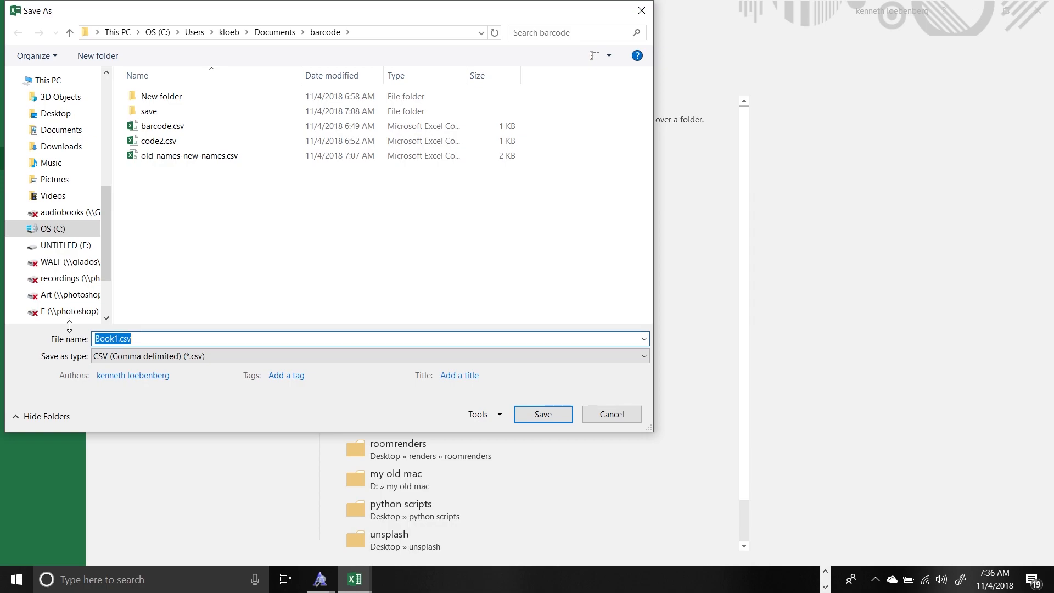
left_click(119, 338)
left_click_drag(116, 339, 93, 338)
type("1")
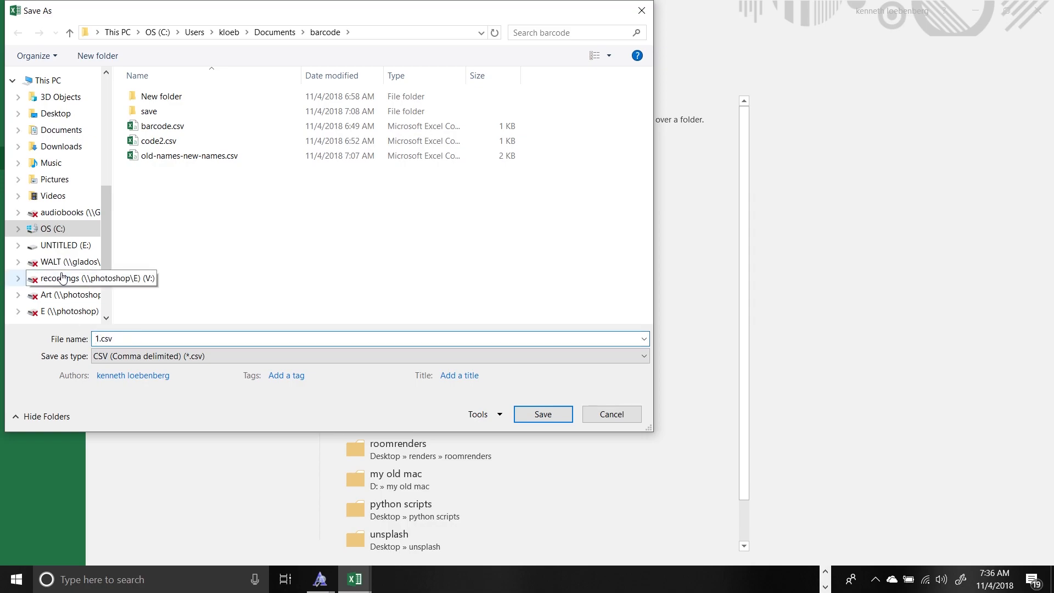
type("scods")
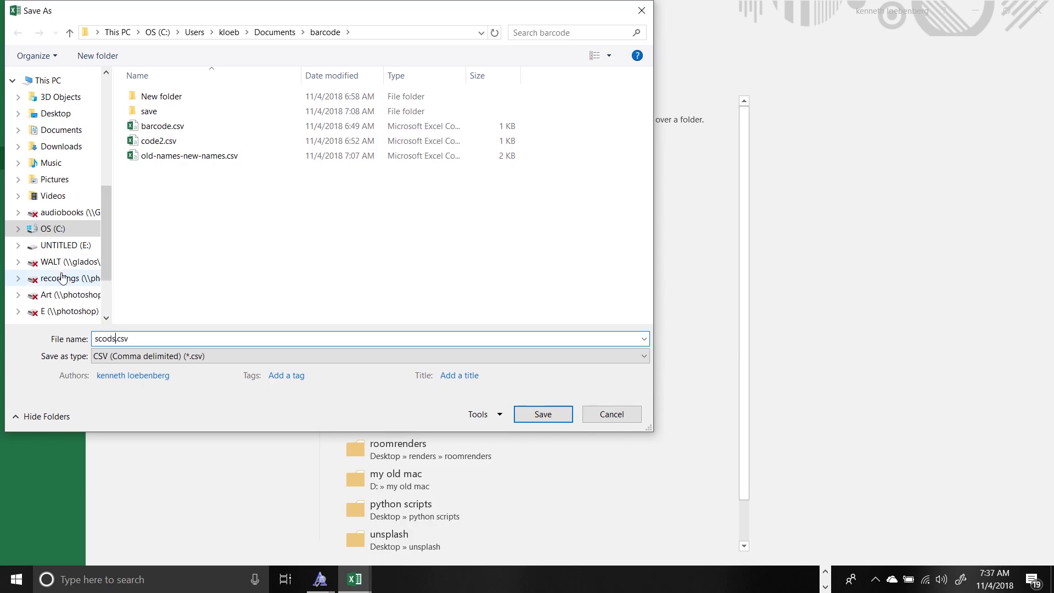
type("e")
key("BackSpace")
key("Left")
type("e-")
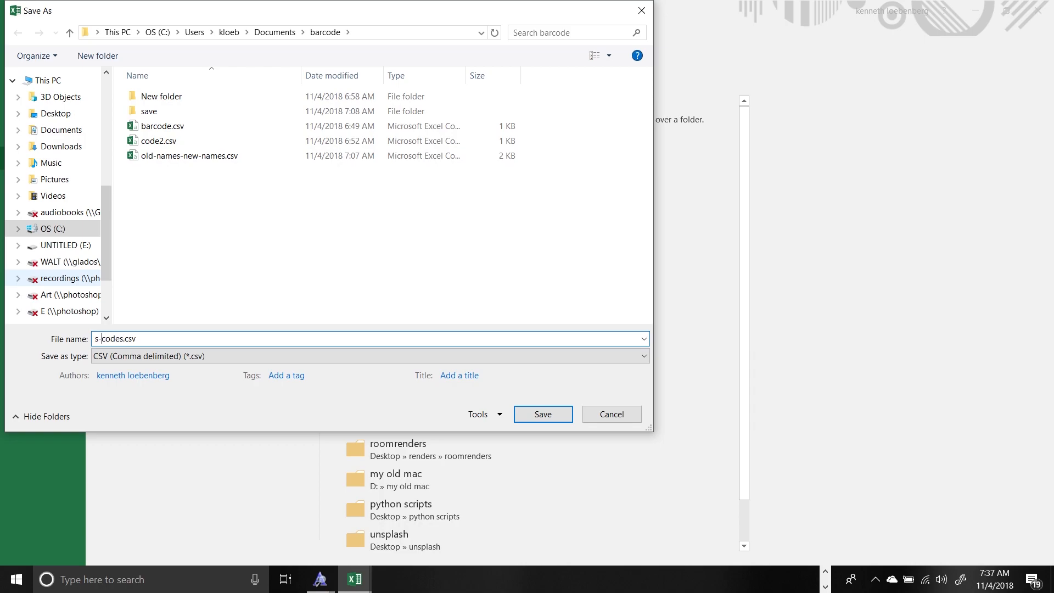
left_click(543, 414)
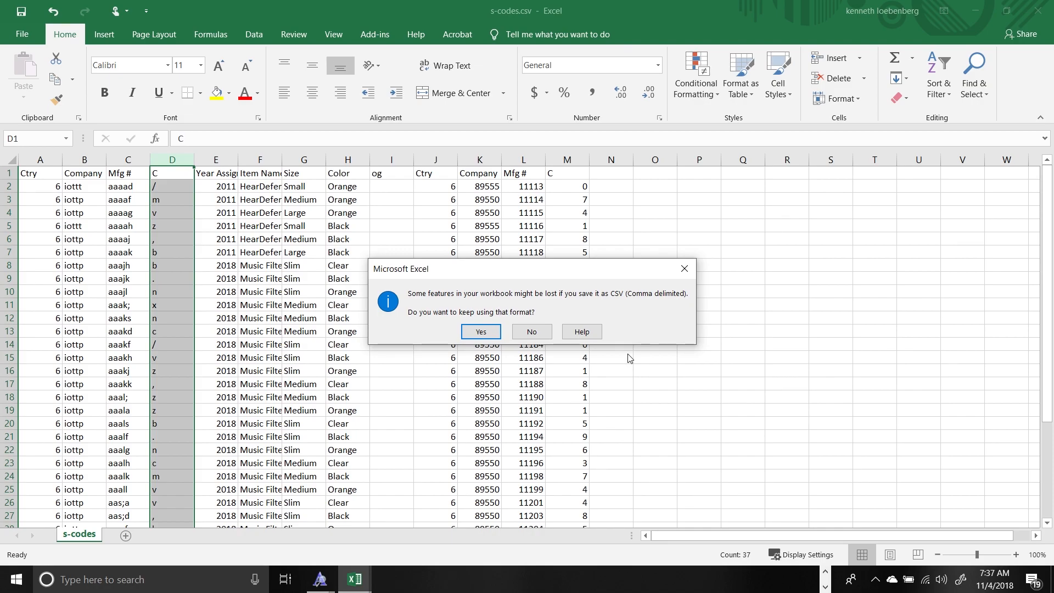
left_click(480, 333)
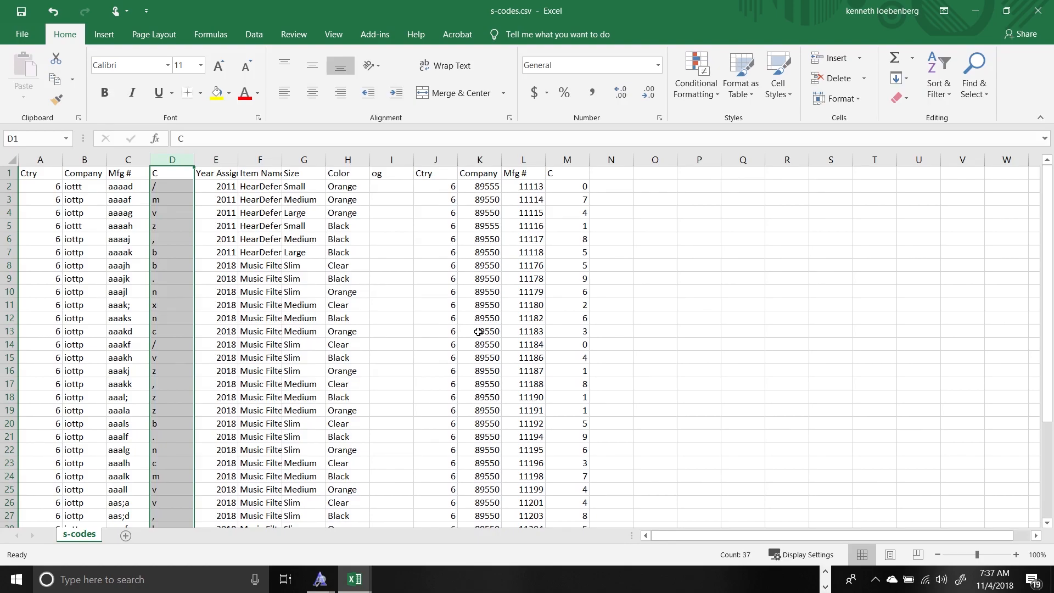
Step: Switch to InDesign and view the whole merged barcode in the Untitled-1-1 document
left_click(825, 586)
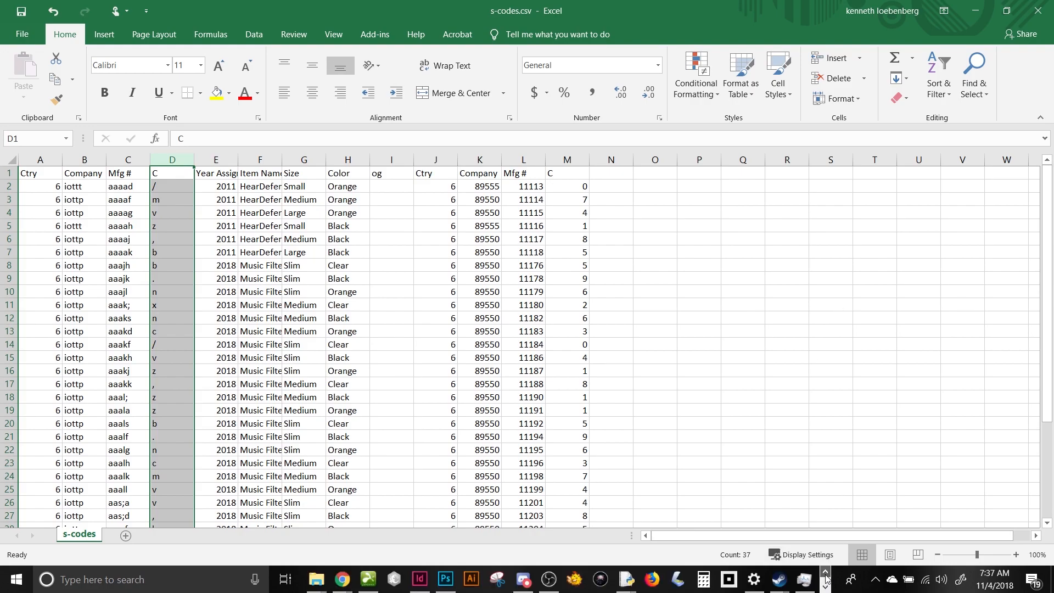
left_click(420, 578)
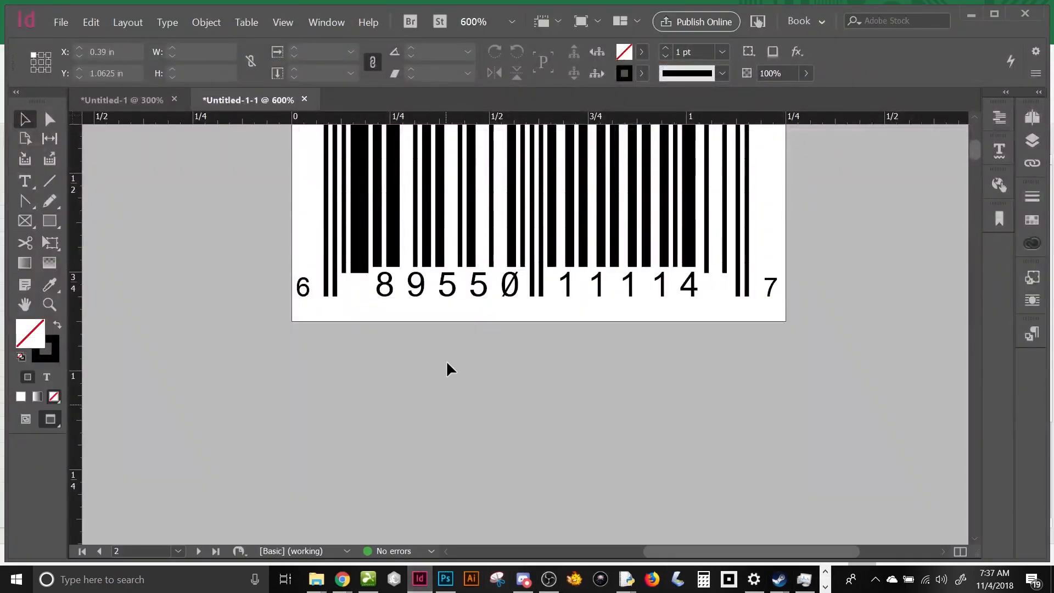
scroll(448, 366, "up", 1)
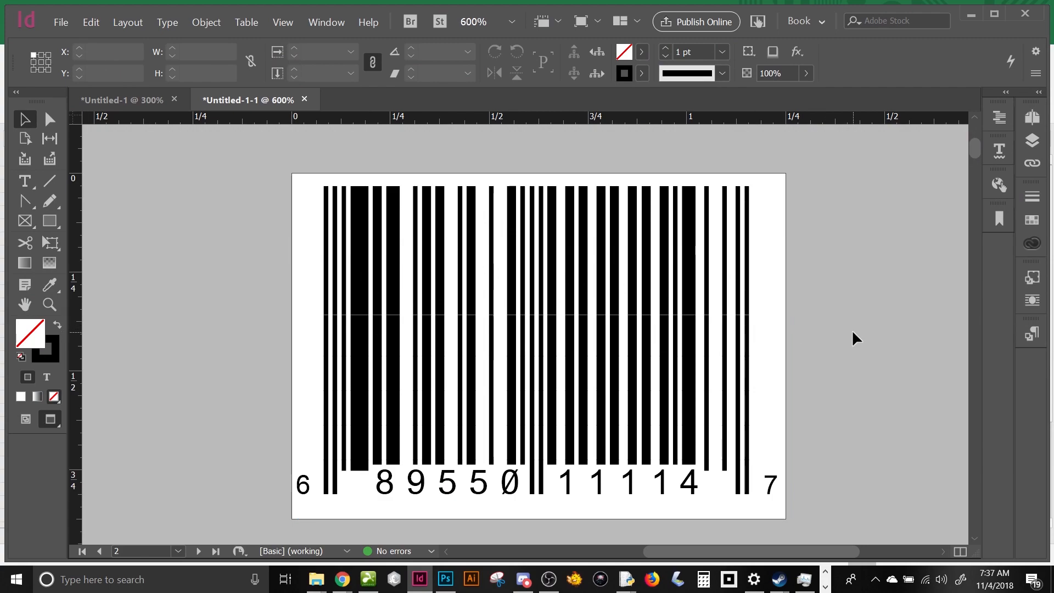
Step: In the Untitled-1 document, turn off preview mode and delete the sample barcode frame on the pasteboard
left_click(138, 106)
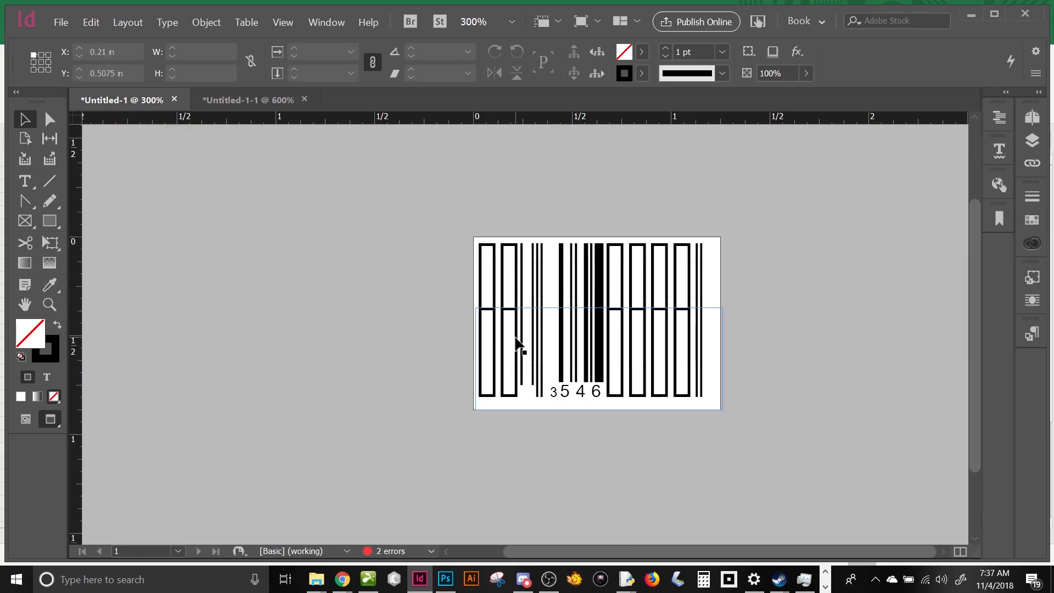
key("w")
left_click(356, 294)
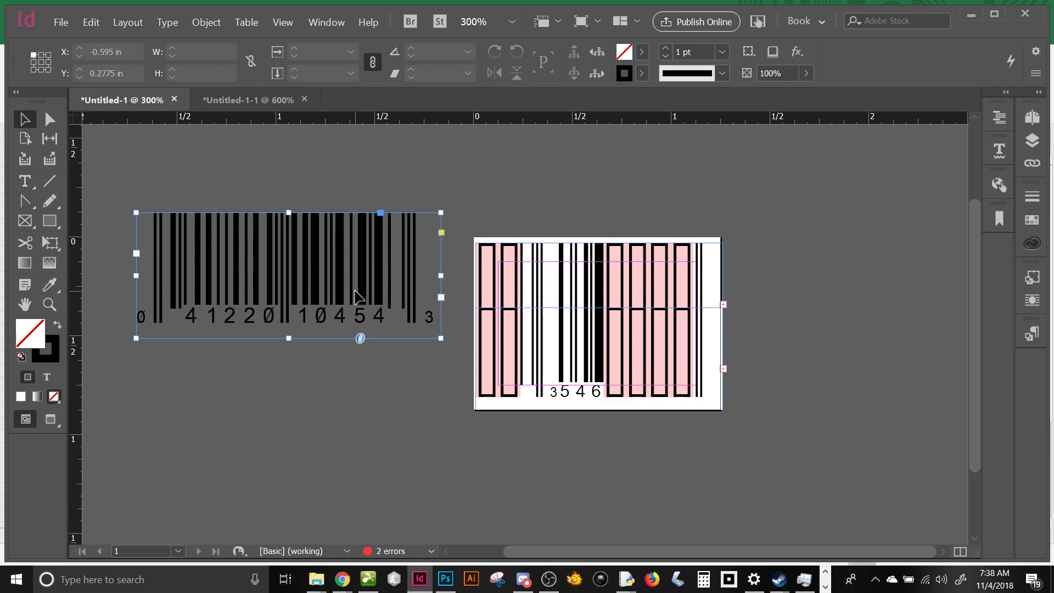
key("Delete")
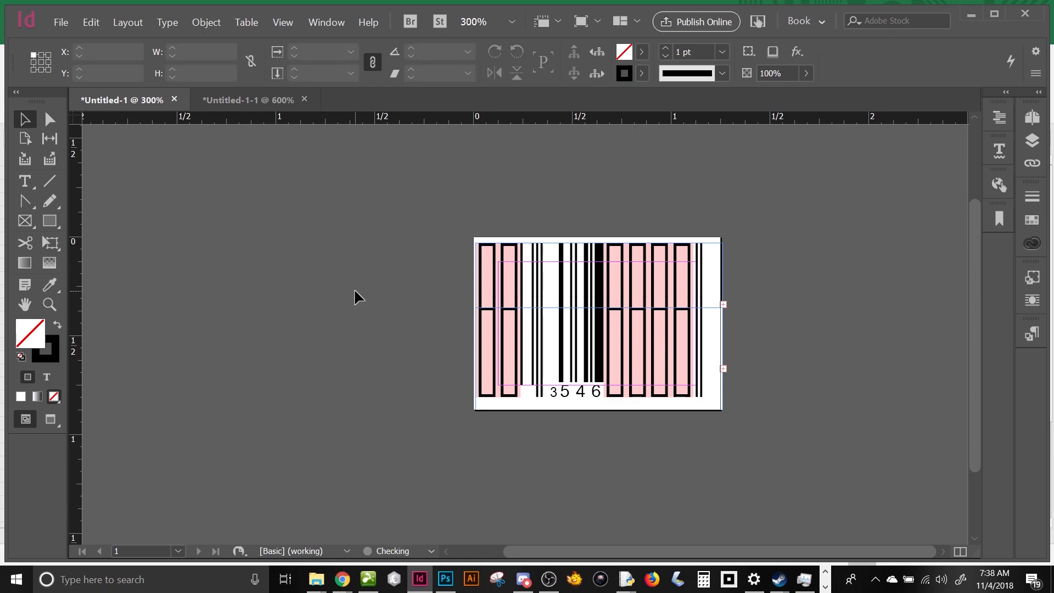
Step: Move the upper barcode text frame onto the pasteboard left of the page and clear all text from the lower frame
left_click_drag(670, 280, 343, 271)
left_click(549, 373)
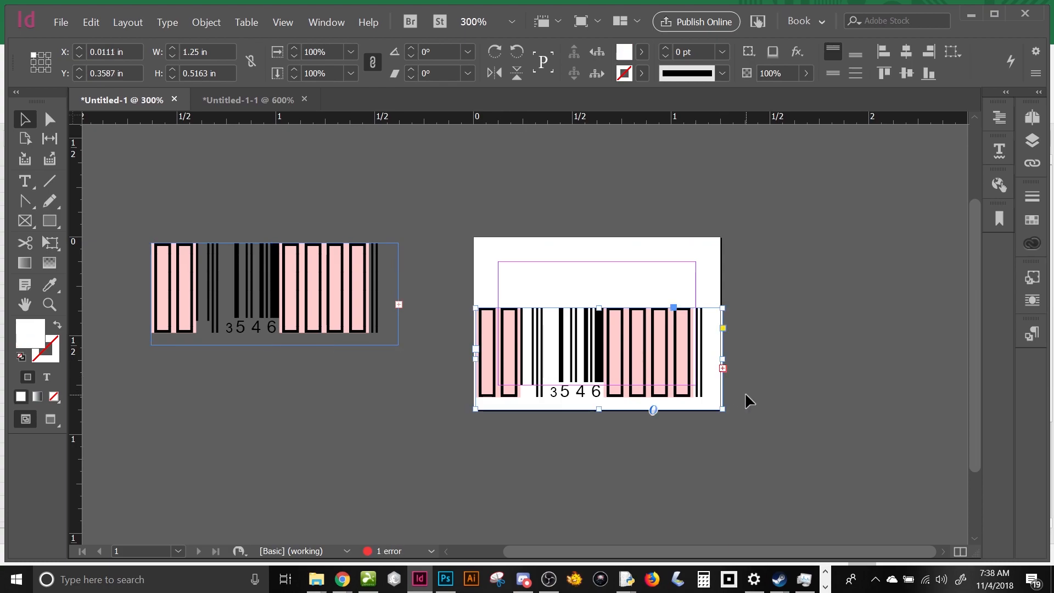
key("t")
double_click(627, 346)
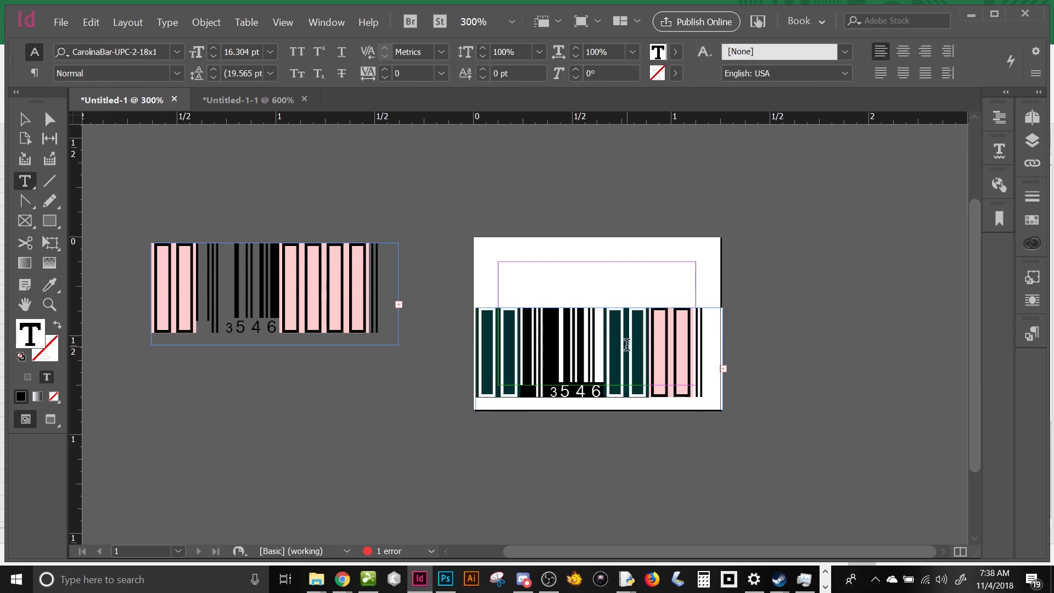
key("ctrl+a")
key("BackSpace")
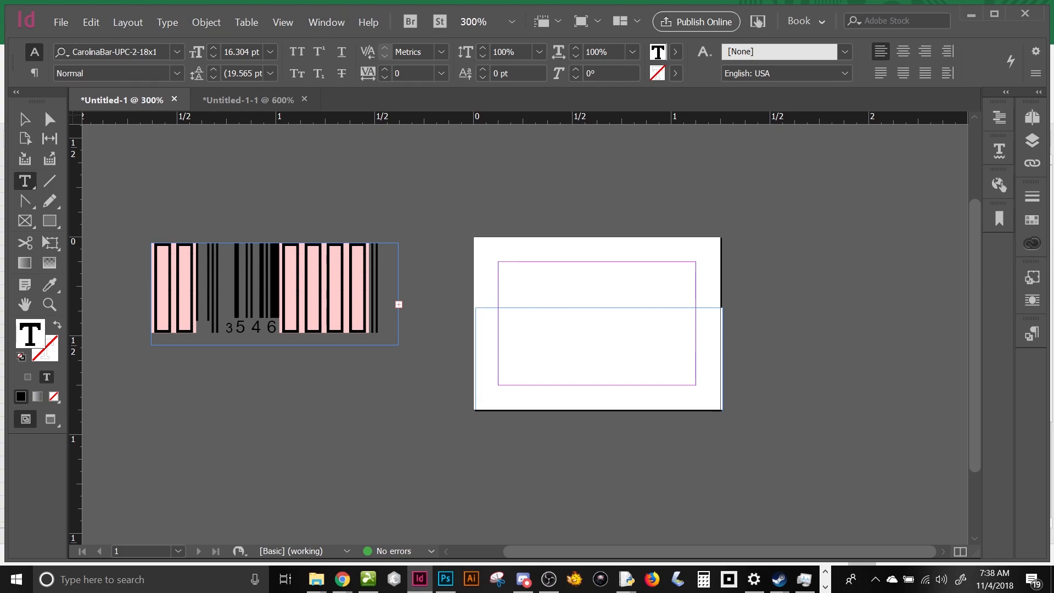
Step: Bring up the Data Merge panel for the Untitled-1 document
key("alt+Tab")
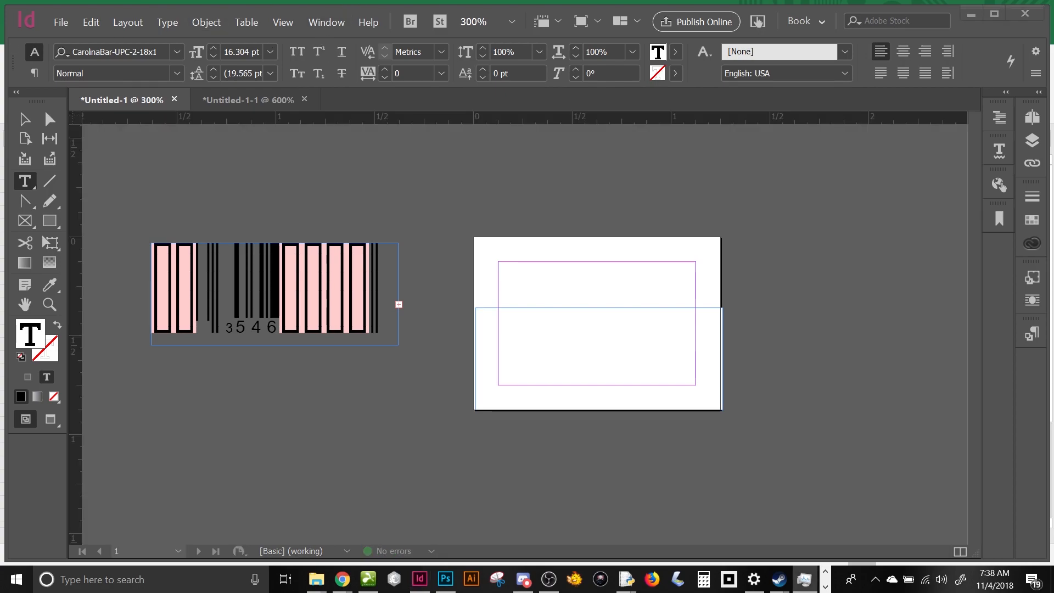
left_click_drag(0, 307, 1022, 366)
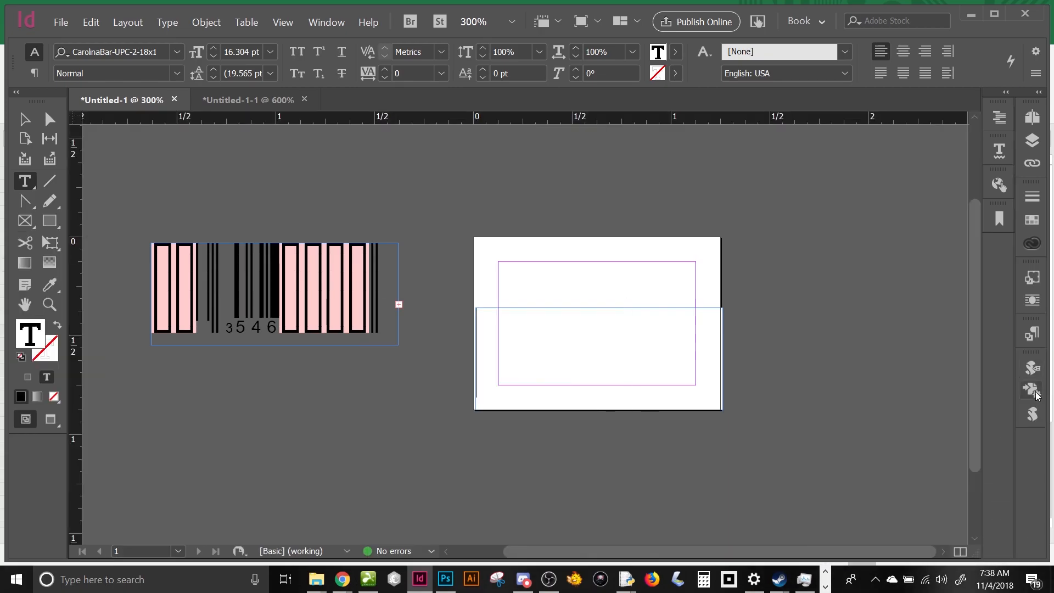
left_click(1033, 391)
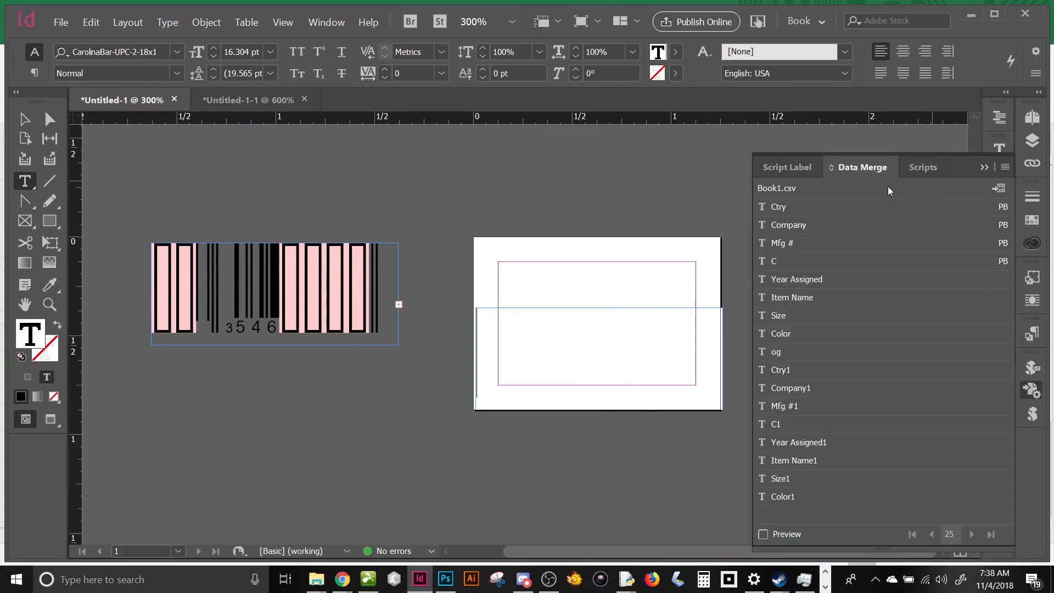
left_click(983, 166)
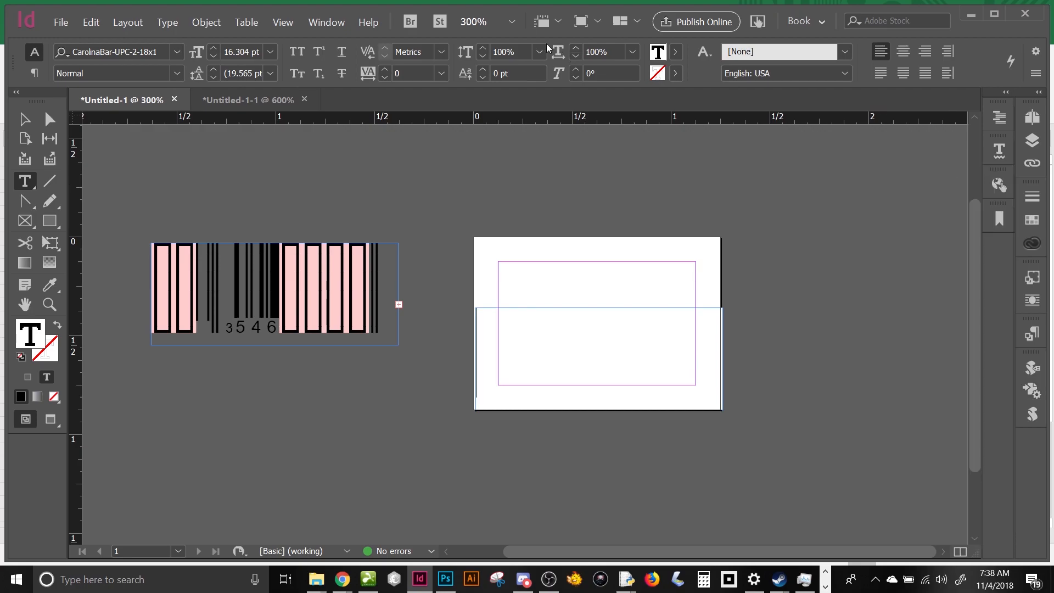
left_click(319, 21)
mouse_move(391, 336)
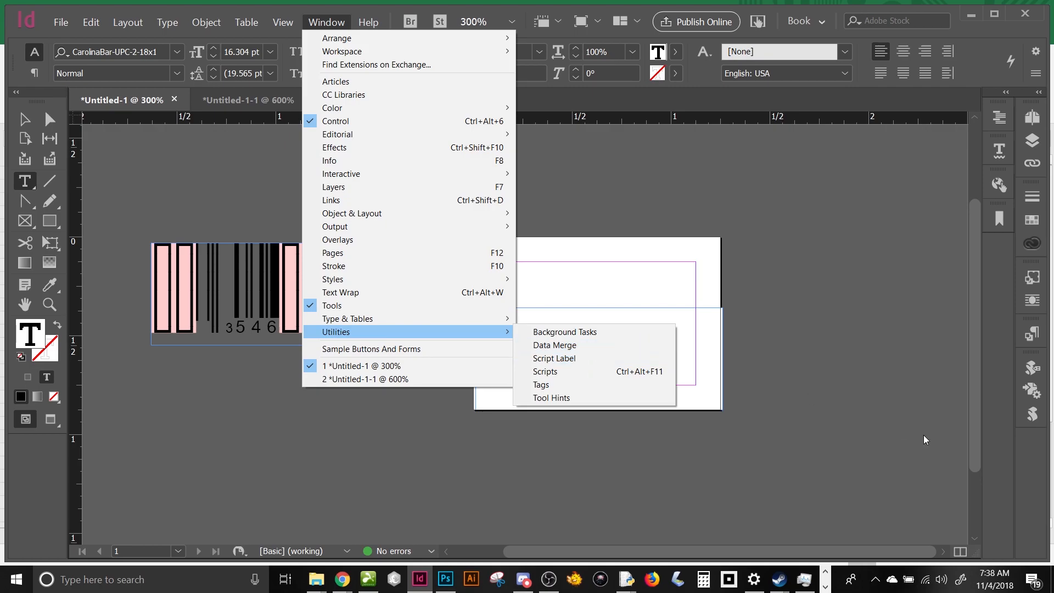
left_click(1034, 432)
left_click(1032, 390)
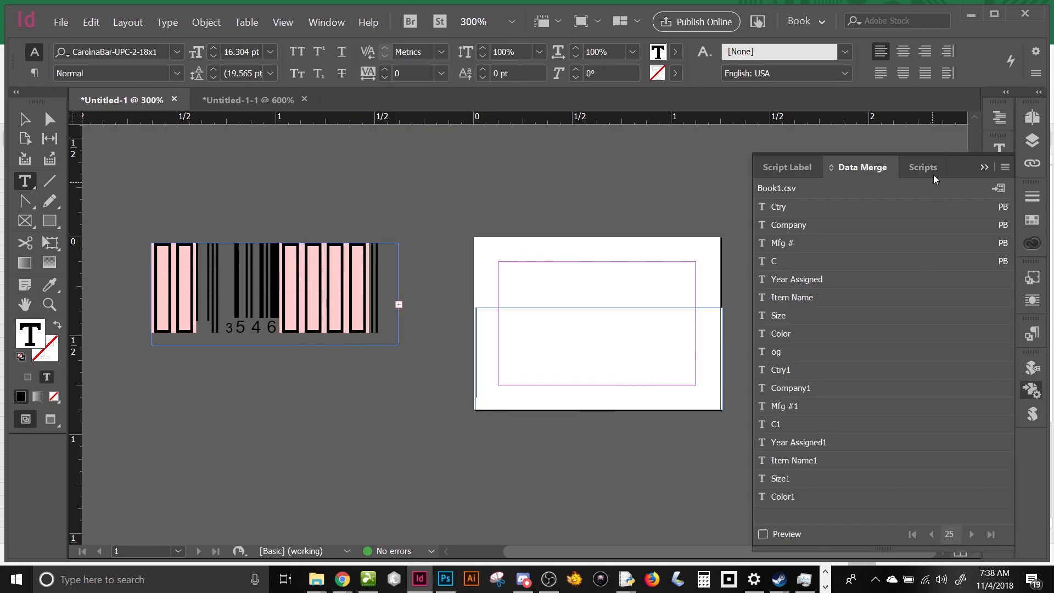
Step: Try to select a new data source for the merge in place of Book1.csv
left_click(1006, 167)
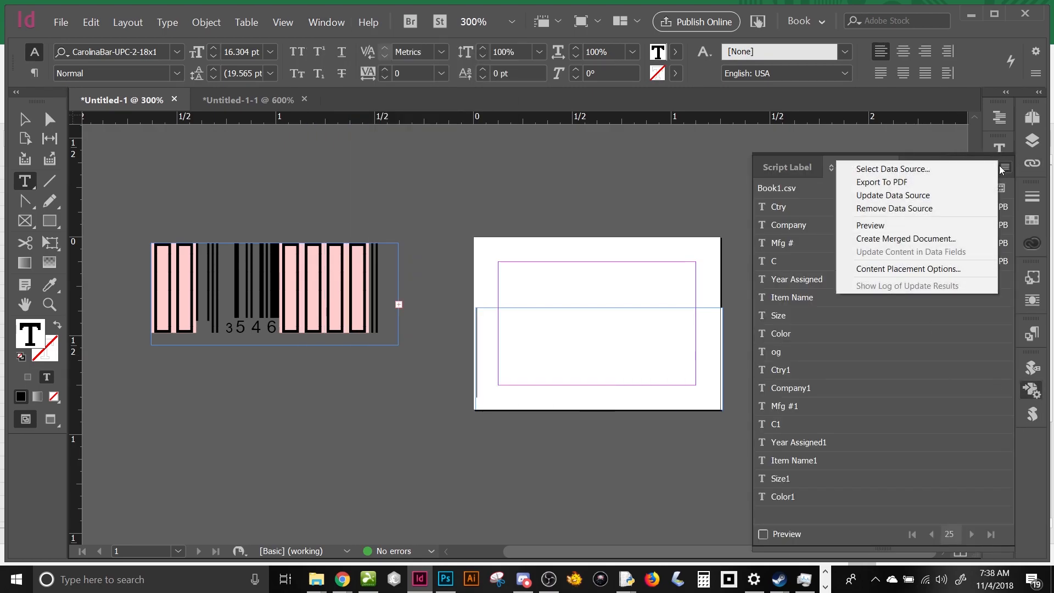
left_click(982, 172)
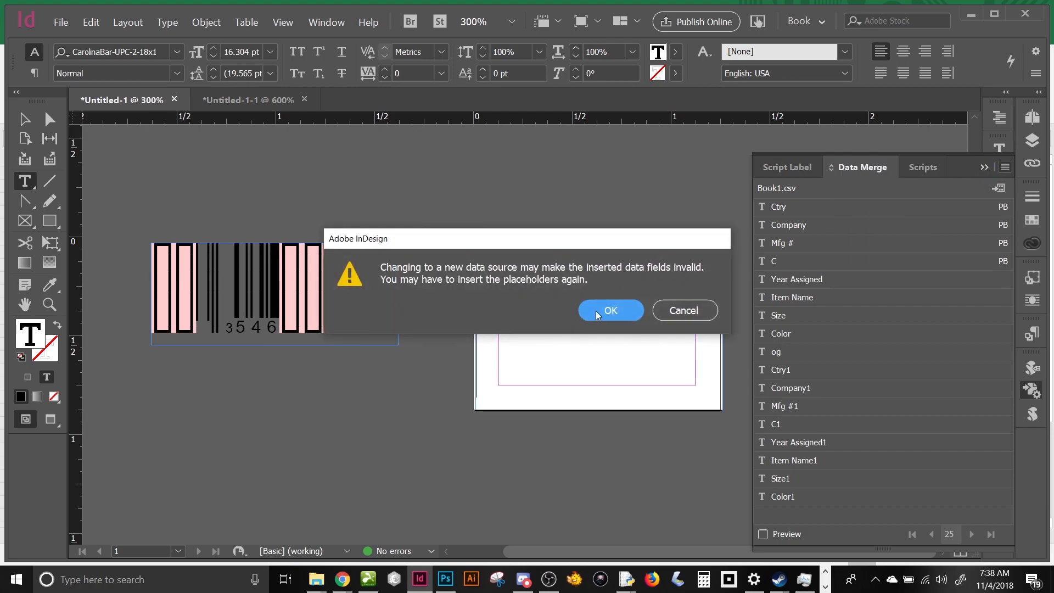
left_click(600, 311)
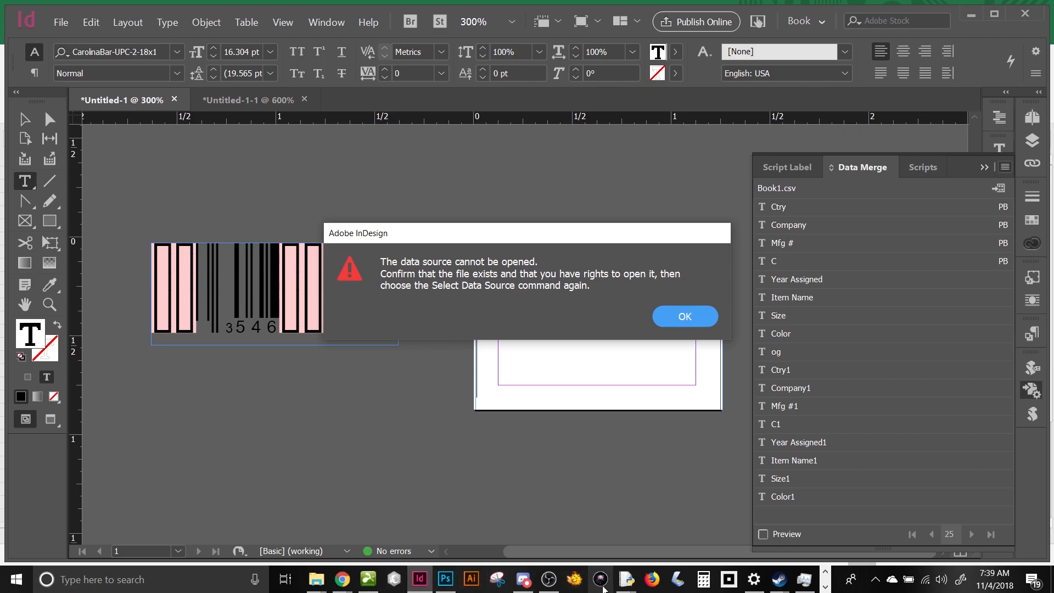
Step: Switch to Excel to close the s-codes.csv workbook, then return to InDesign and dismiss the data source alert
left_click(825, 587)
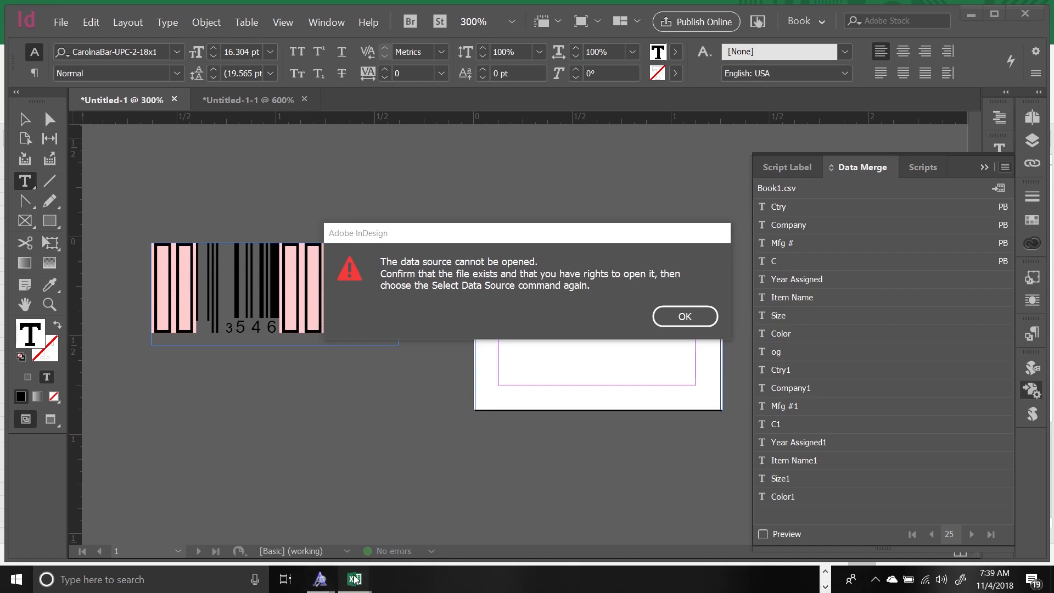
mouse_move(354, 579)
left_click(44, 486)
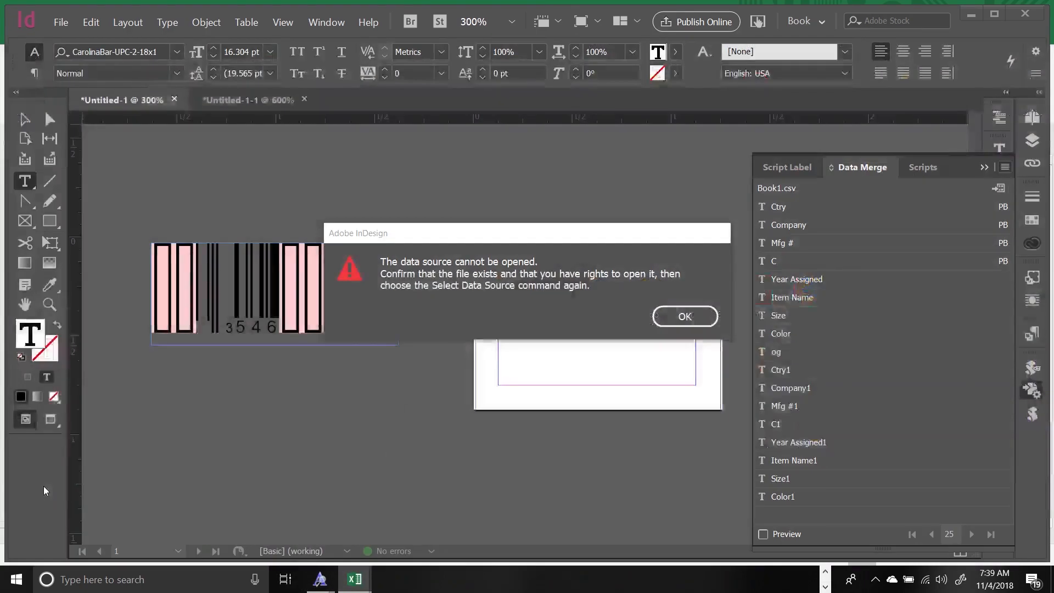
mouse_move(389, 579)
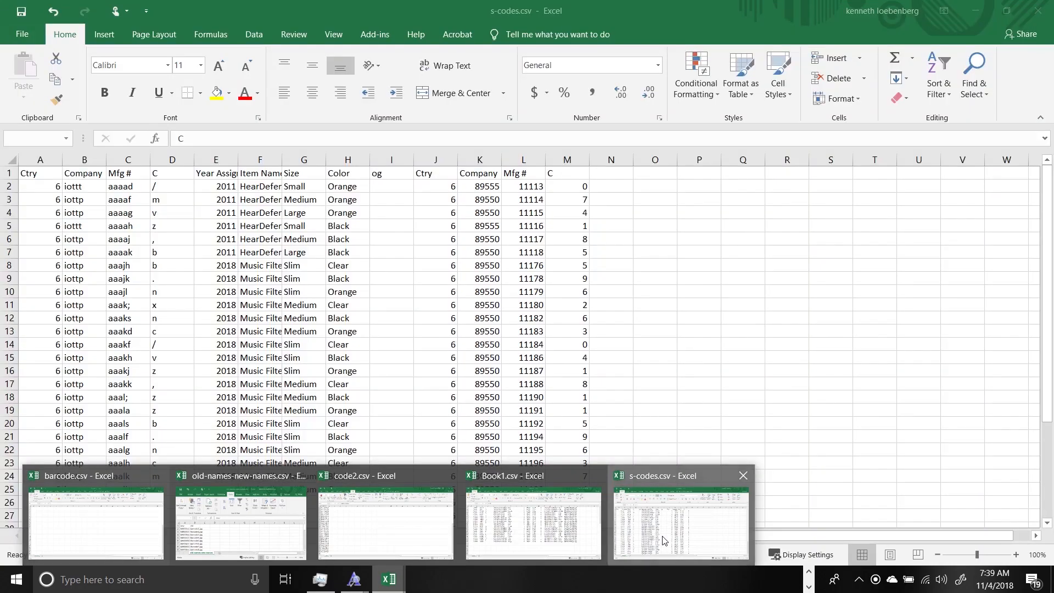
left_click(663, 539)
left_click(1049, 5)
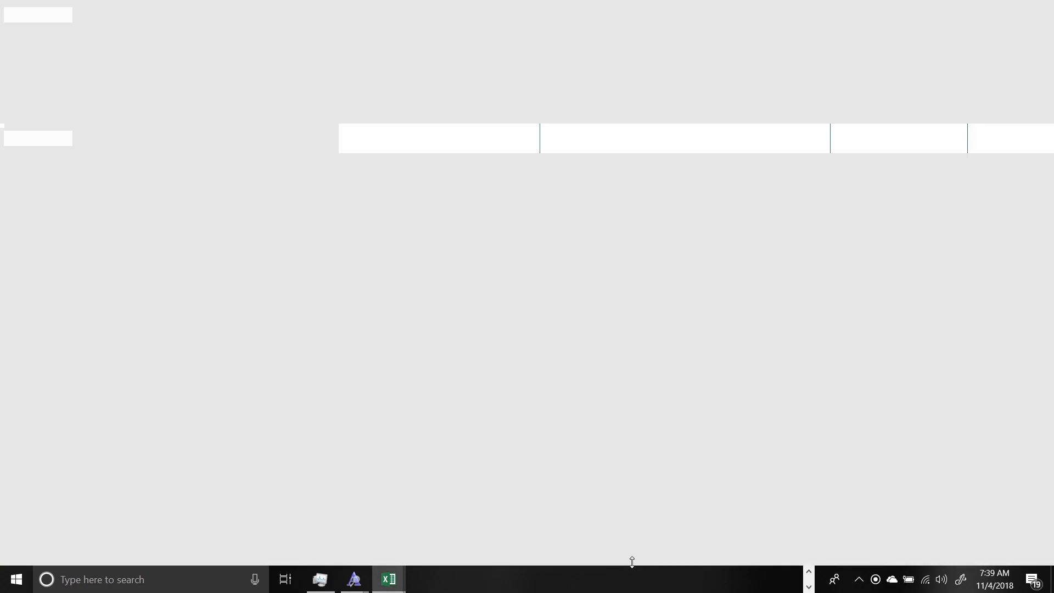
left_click(689, 314)
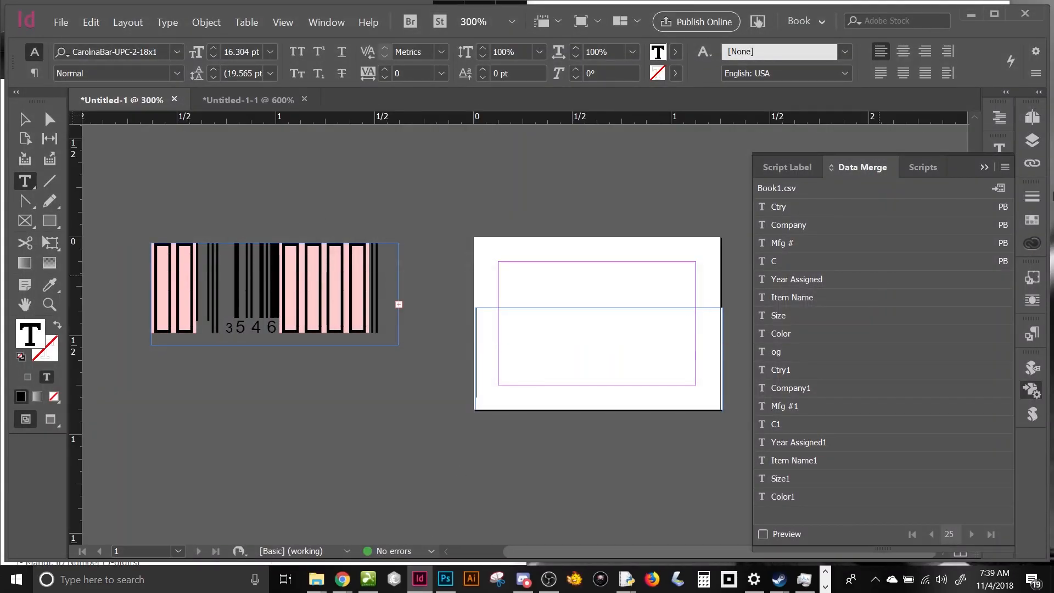
Step: Replace the data merge source with s-codes.csv from the barcode folder, accepting the warning about changing sources
left_click(1005, 167)
left_click(992, 179)
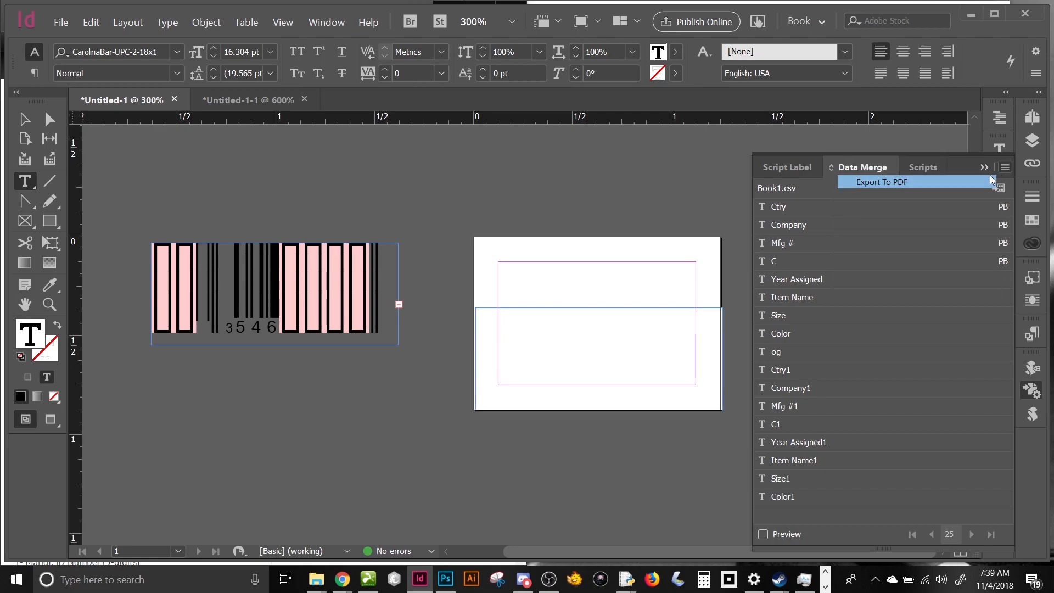
left_click(675, 308)
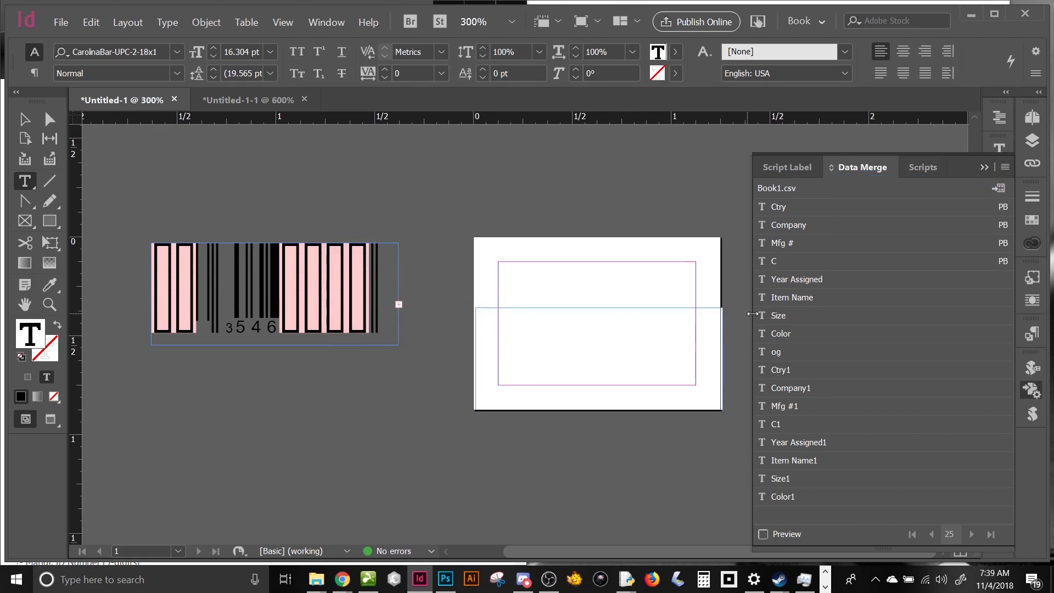
left_click(1005, 167)
left_click(978, 171)
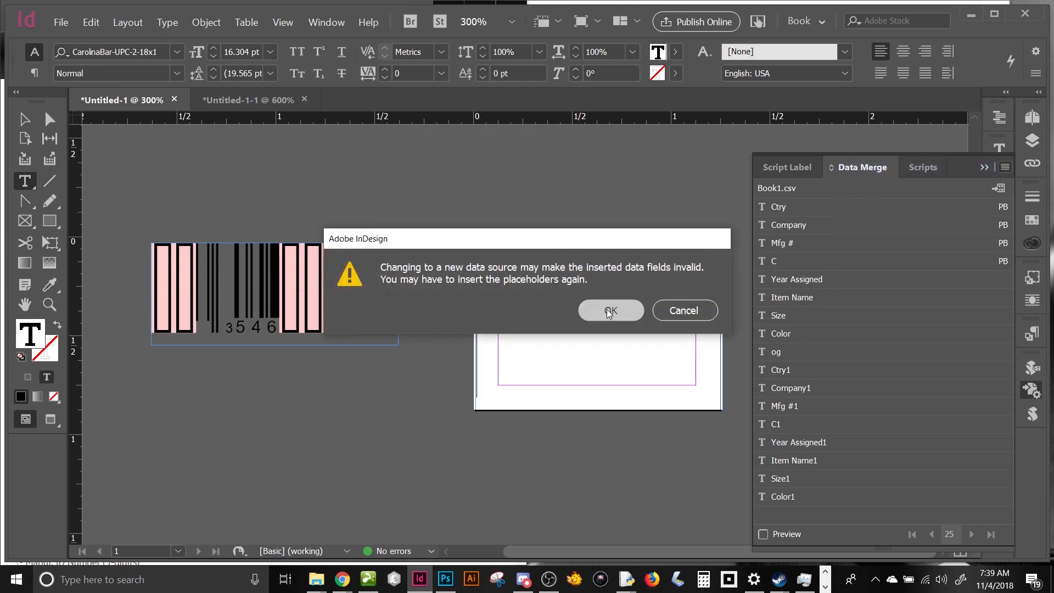
left_click(610, 312)
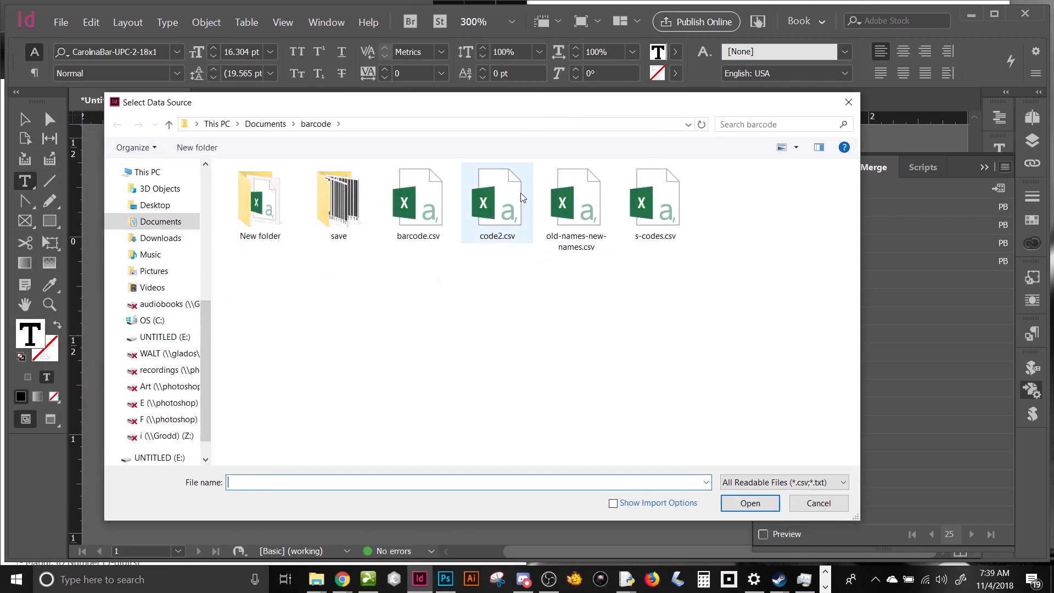
left_click(677, 217)
left_click(746, 502)
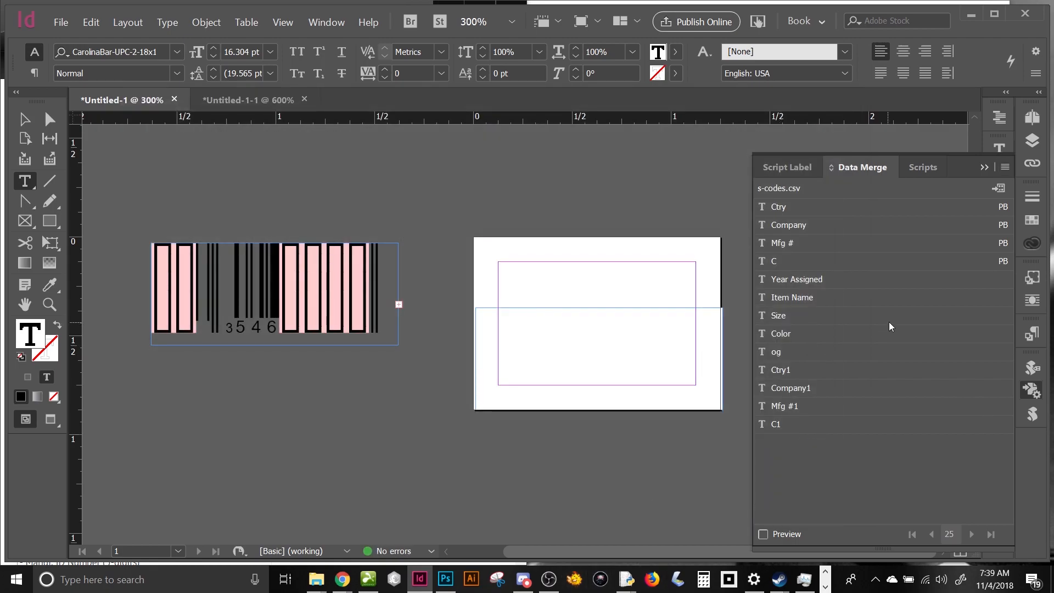
Step: Delete all the frames on the pasteboard beside the page
left_click_drag(328, 374, 256, 327)
left_click(25, 122)
left_click_drag(129, 426, 379, 297)
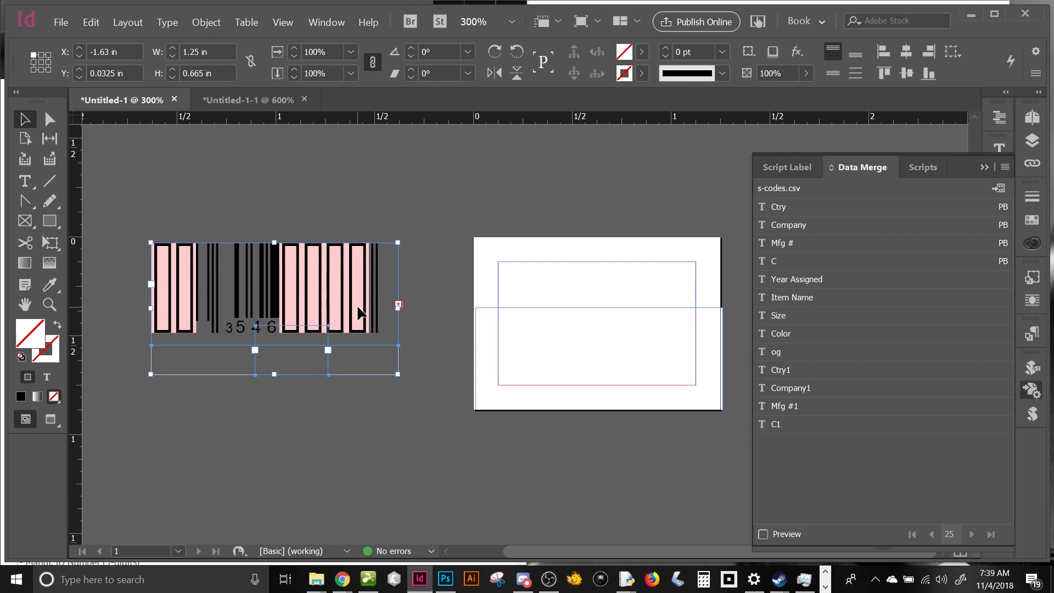
key("Delete")
Step: Insert the Ctry, Company, Mfg # and C merge fields into the empty frame on the page and preview the merged barcode
double_click(524, 355)
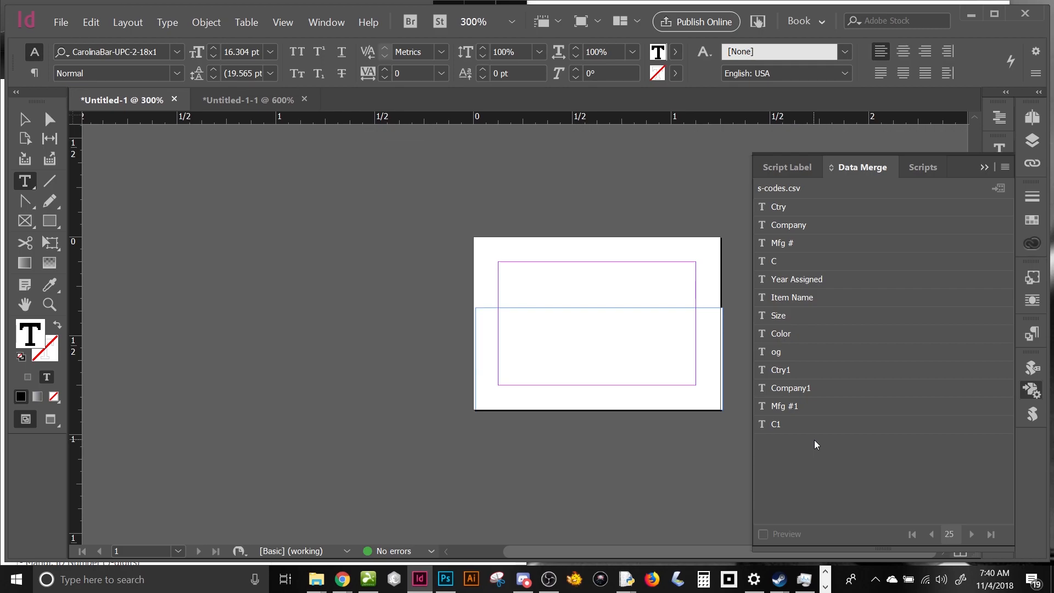
left_click(776, 208)
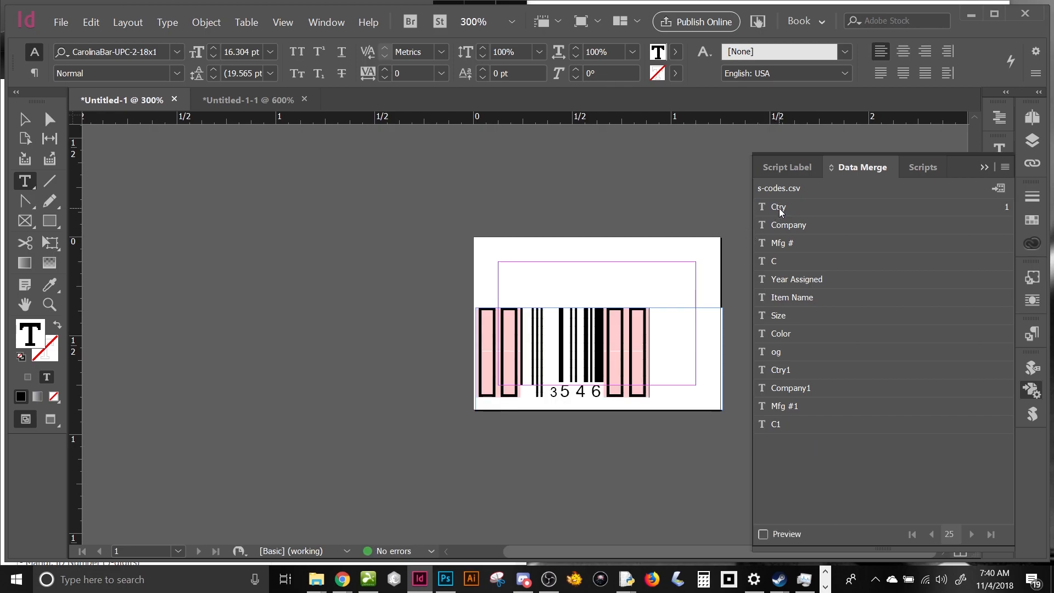
left_click(762, 534)
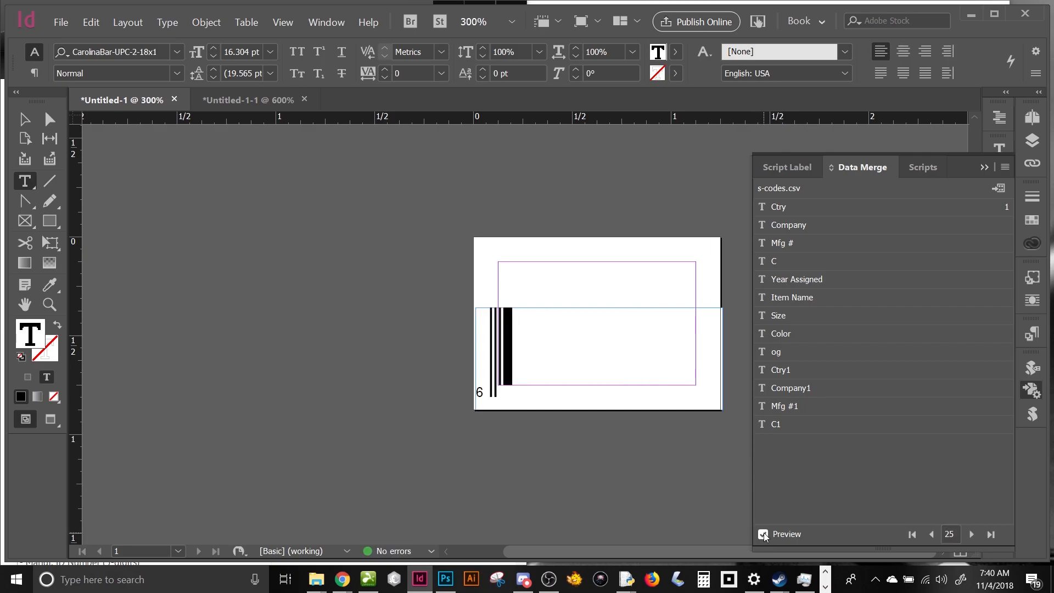
left_click(763, 533)
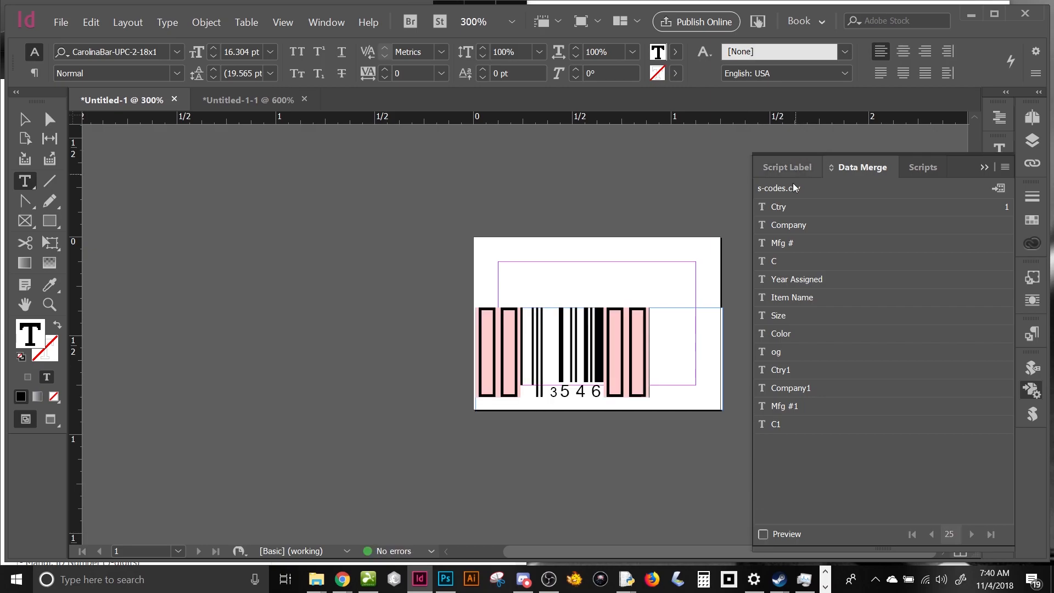
left_click(806, 228)
left_click(800, 245)
left_click(792, 265)
left_click(763, 534)
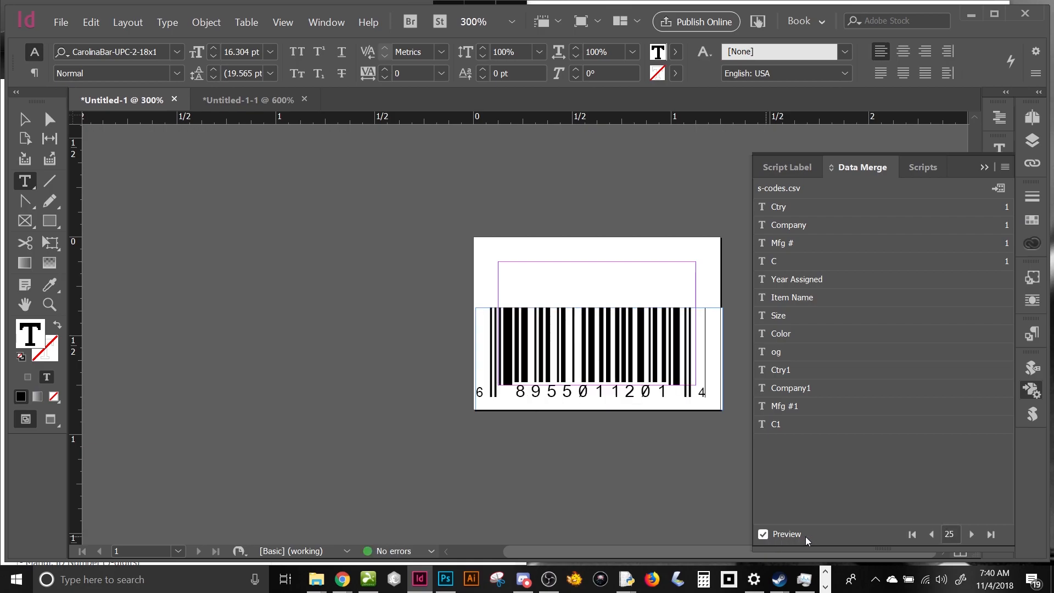
Step: Step the merge preview forward to record 33, checking each generated barcode
left_click(971, 534)
left_click(972, 534)
left_click(971, 538)
left_click(971, 538)
left_click(972, 538)
left_click(971, 539)
left_click(971, 541)
left_click(970, 541)
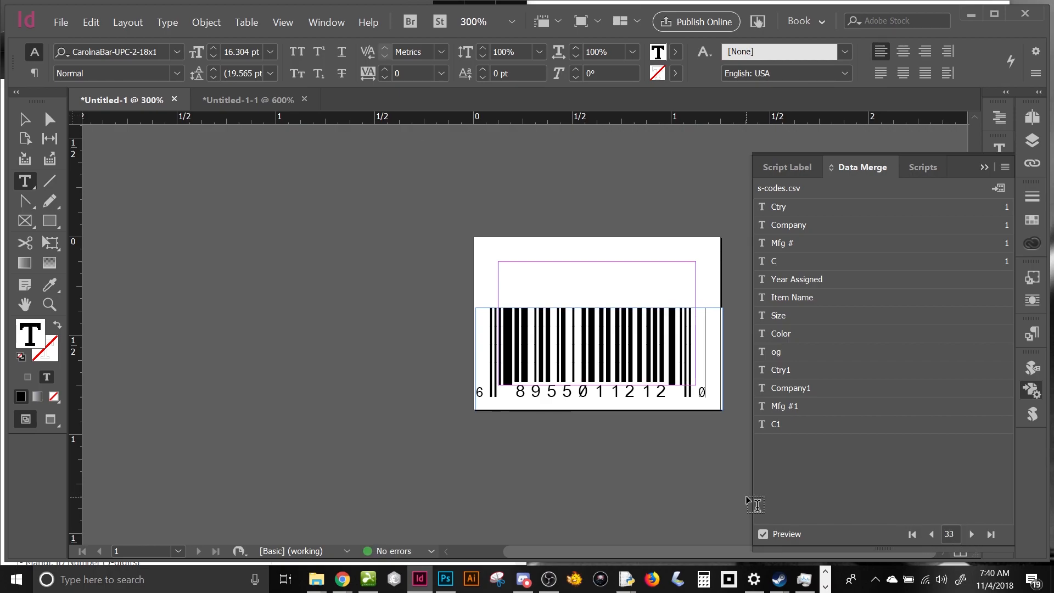
Step: Turn off the preview, duplicate the barcode frame straight up to Y 0.0325 in and send the copy behind the original
left_click(763, 534)
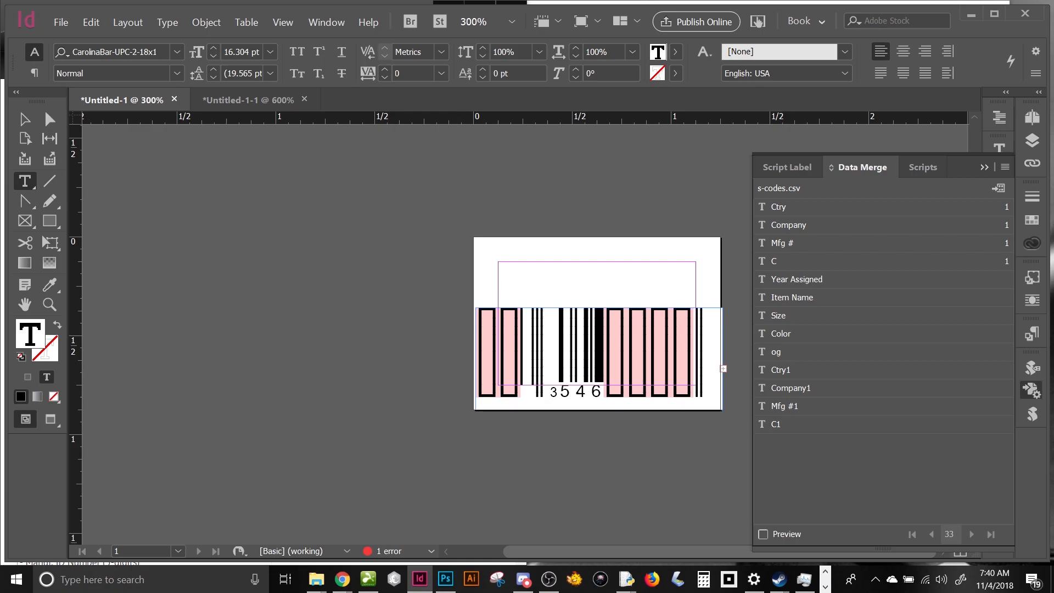
left_click(24, 119)
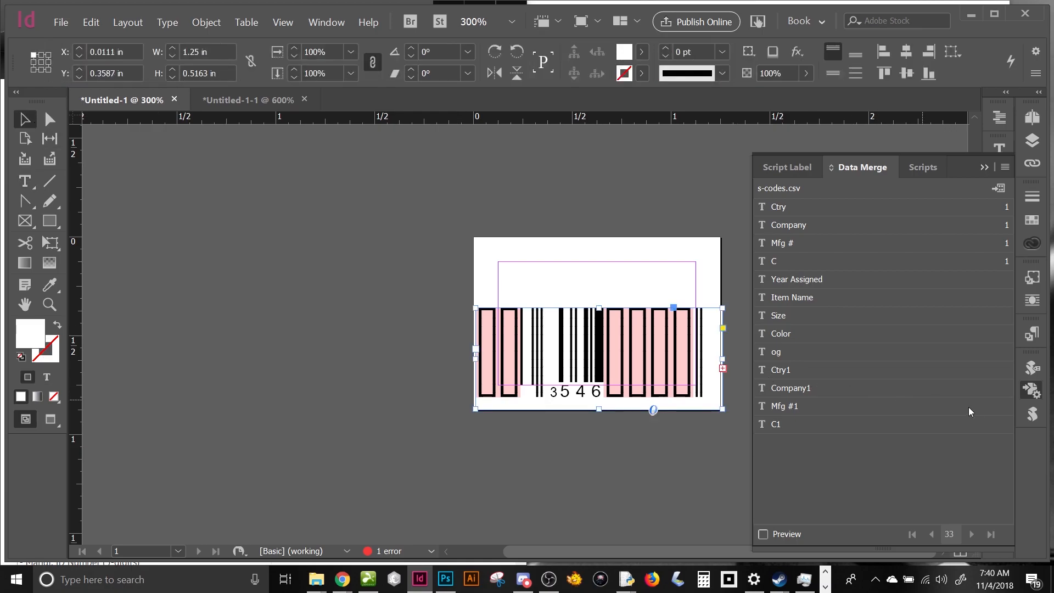
left_click_drag(602, 357, 605, 290)
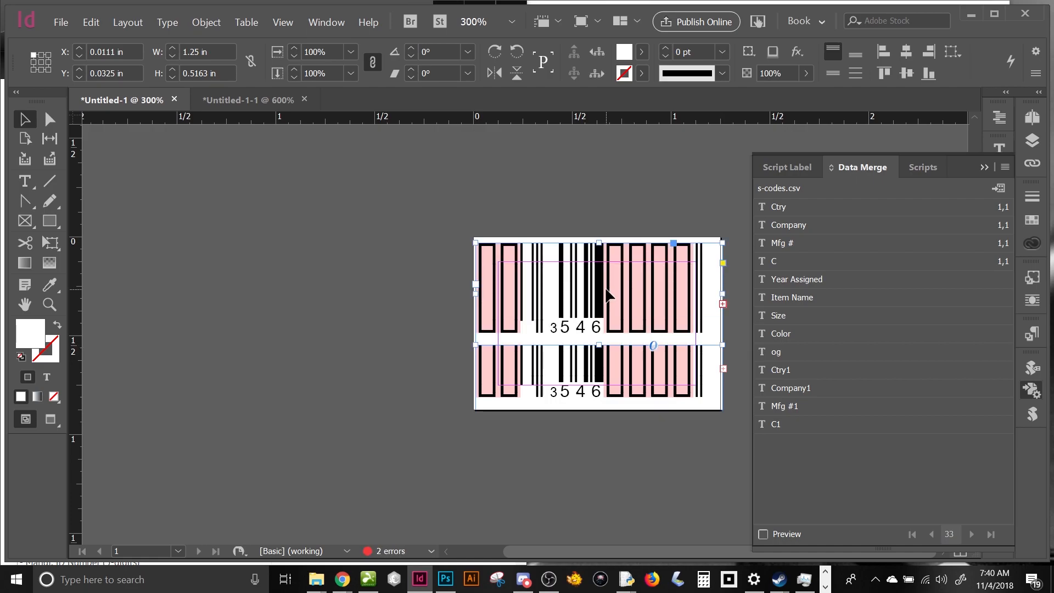
key("ctrl+[")
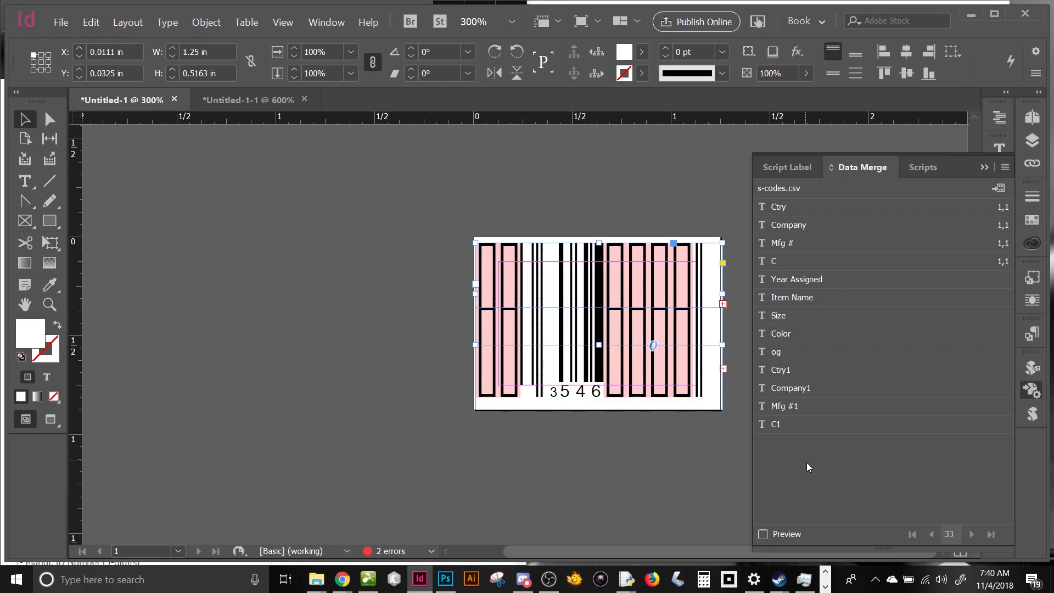
Step: Preview the merged data and check the overlapping barcodes without guides and frame edges
left_click(764, 534)
left_click(588, 504)
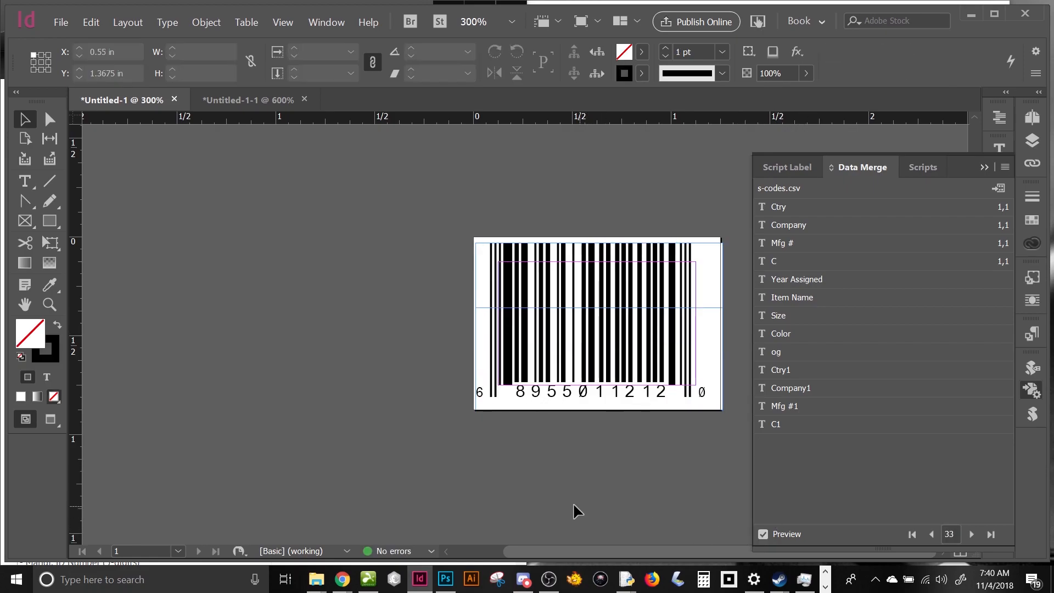
key("w")
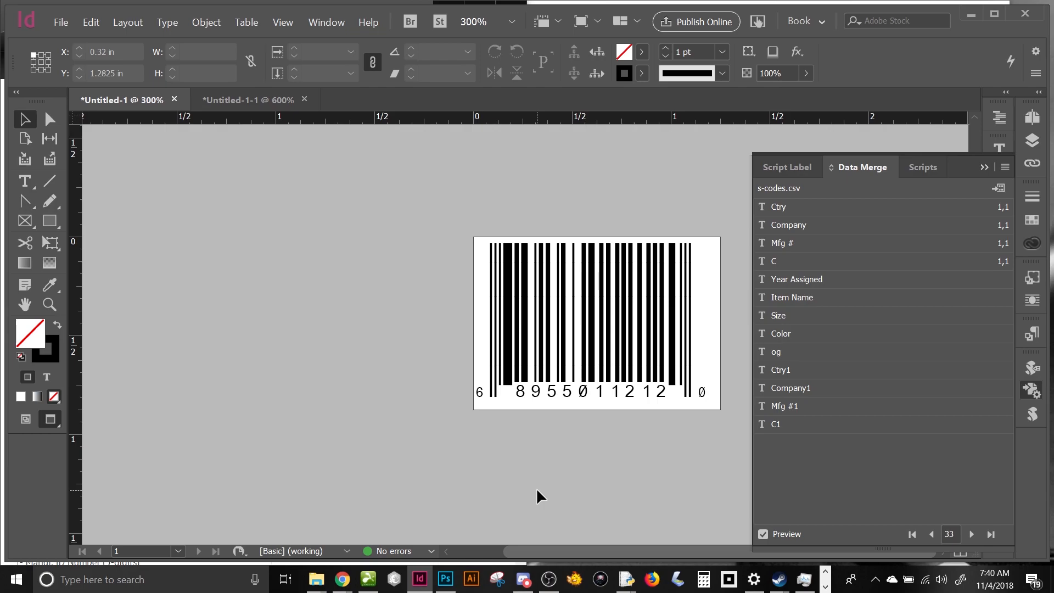
key("w")
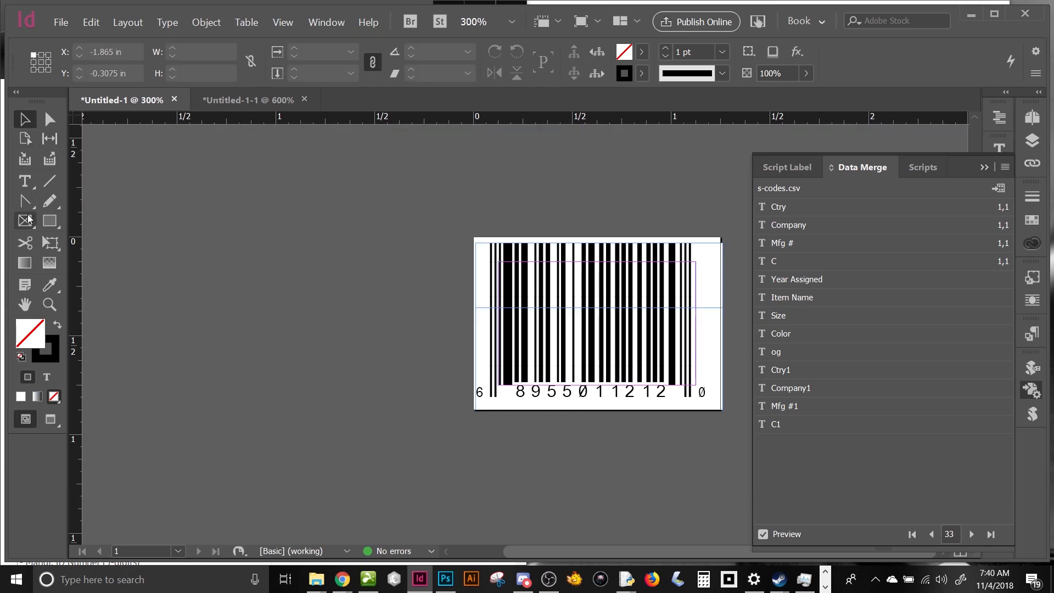
left_click(50, 220)
left_click_drag(456, 404, 742, 503)
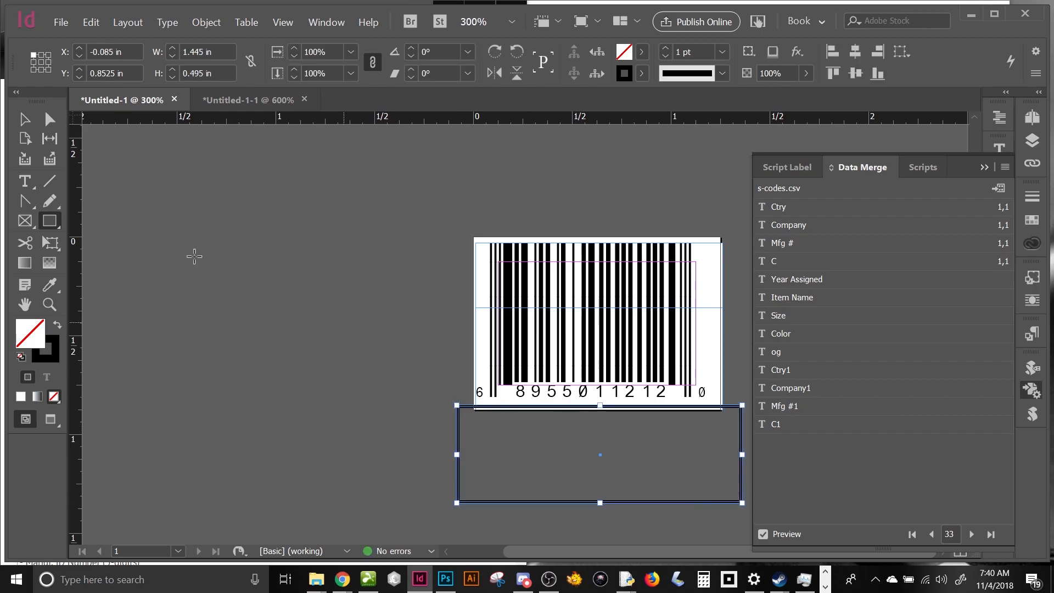
key("Delete")
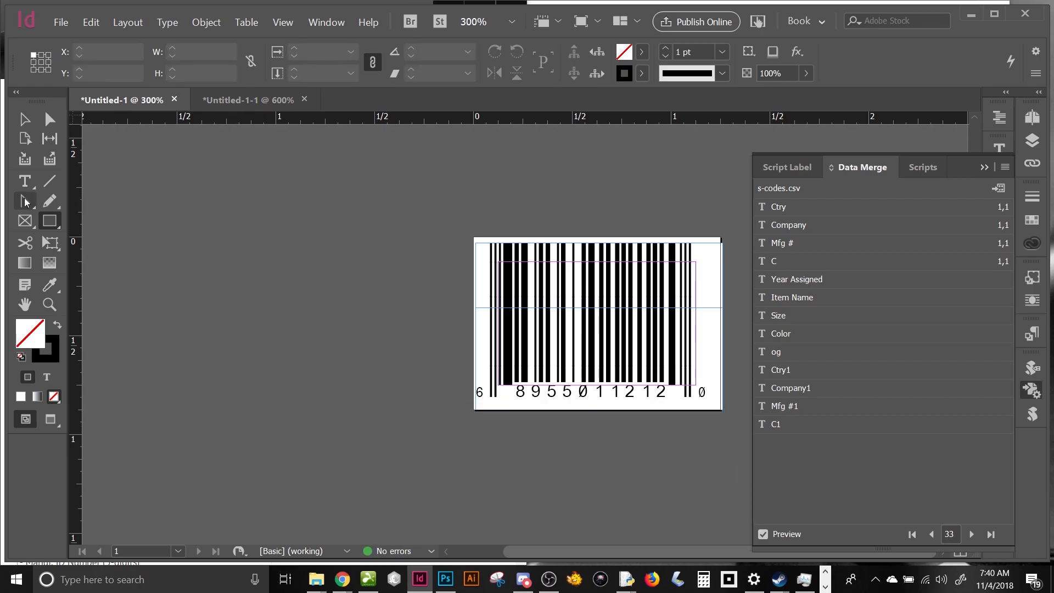
Step: Draw a frame about 1.3 by 0.41 in over the page's lower edge, below the barcode, and make it a text frame
key("f")
left_click_drag(474, 404, 731, 484)
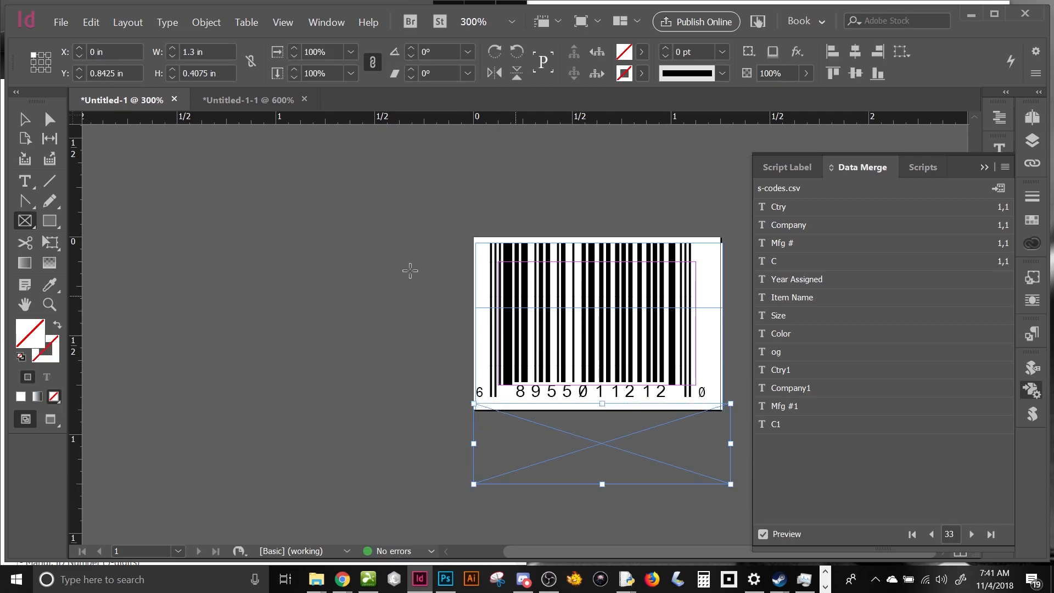
key("t")
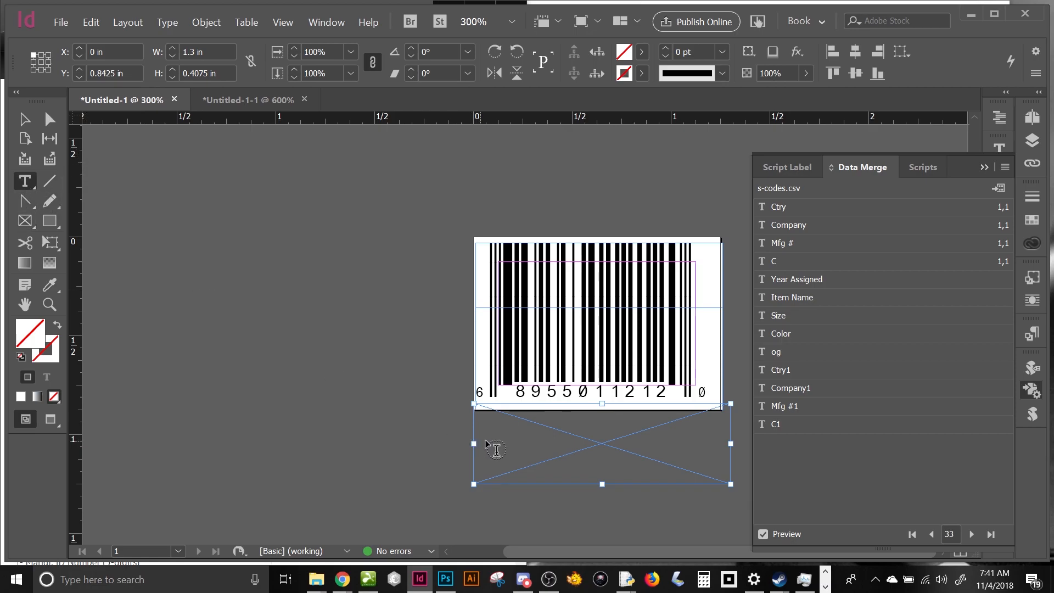
left_click(492, 447)
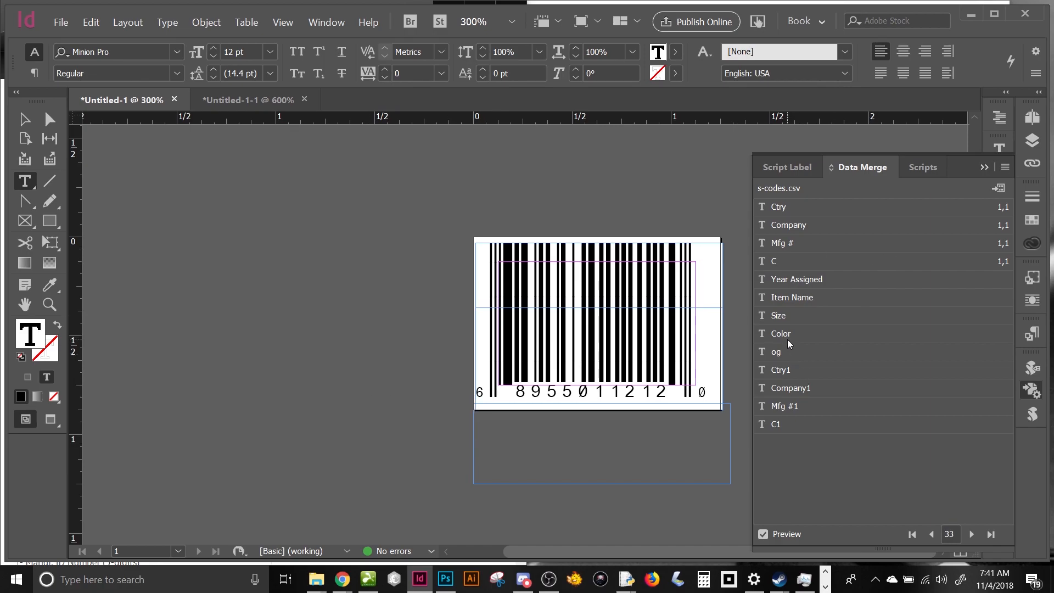
Step: Insert the Ctry1, Company1, Mfg #1 and C1 merge fields into the new text frame
left_click(790, 374)
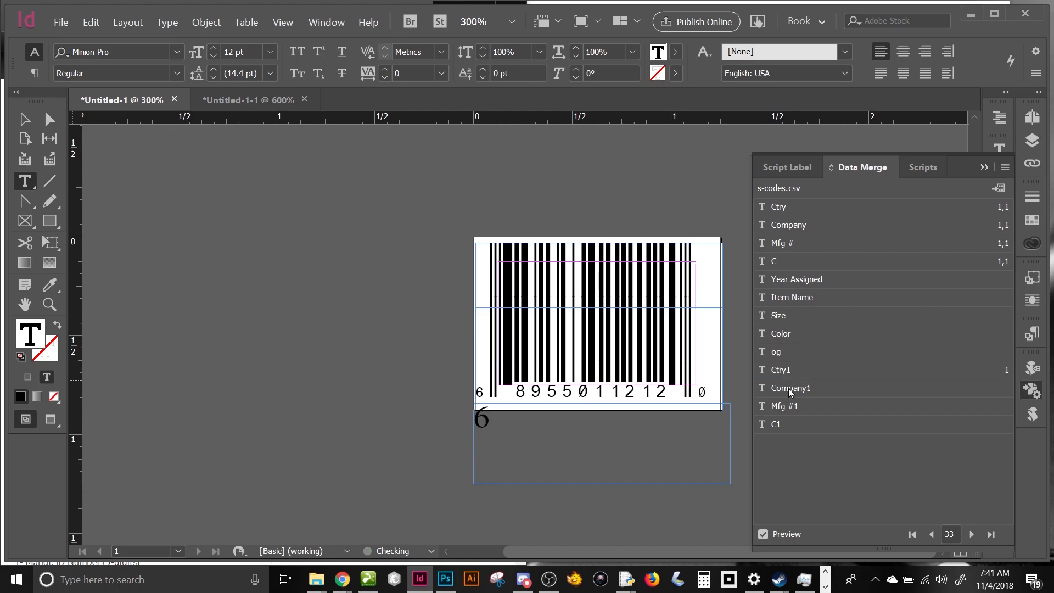
left_click(790, 392)
left_click(786, 409)
left_click(777, 426)
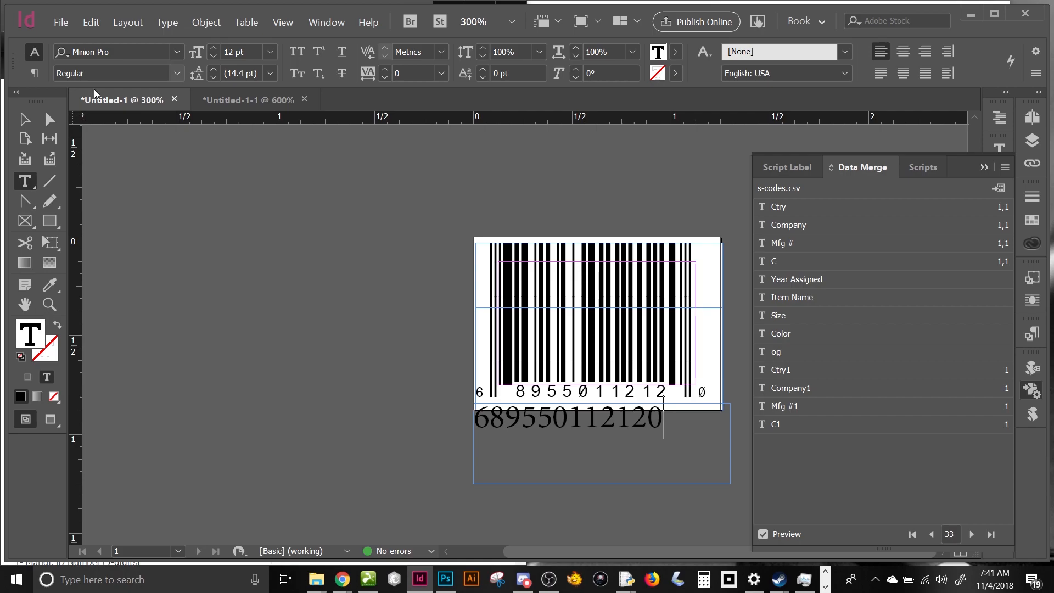
Step: Centre the number text, align it to the bottom of its frame and shorten the frame to about 0.155 in high
left_click(23, 119)
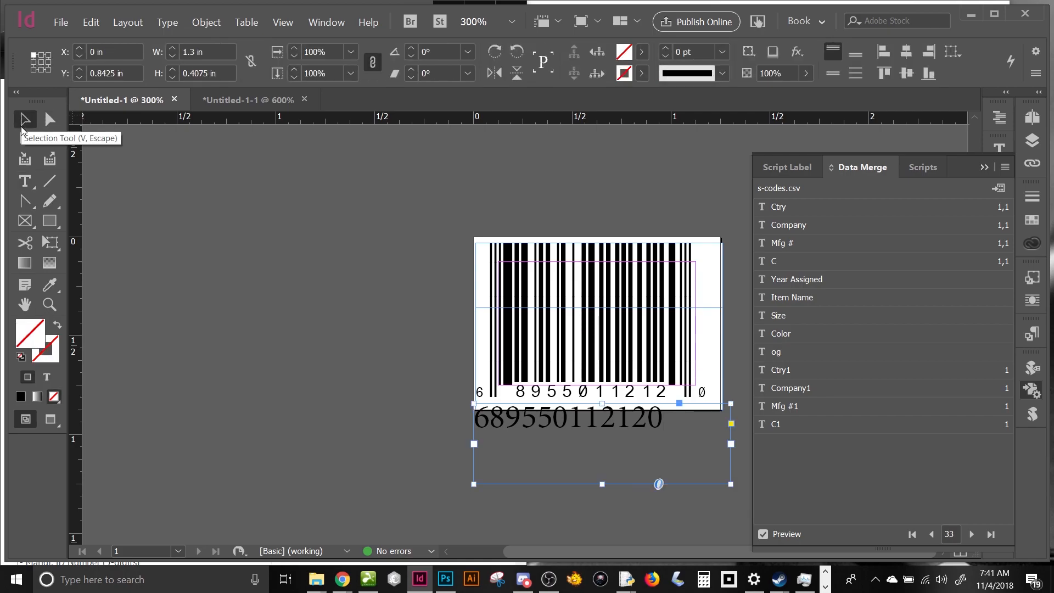
key("ctrl+shift+c")
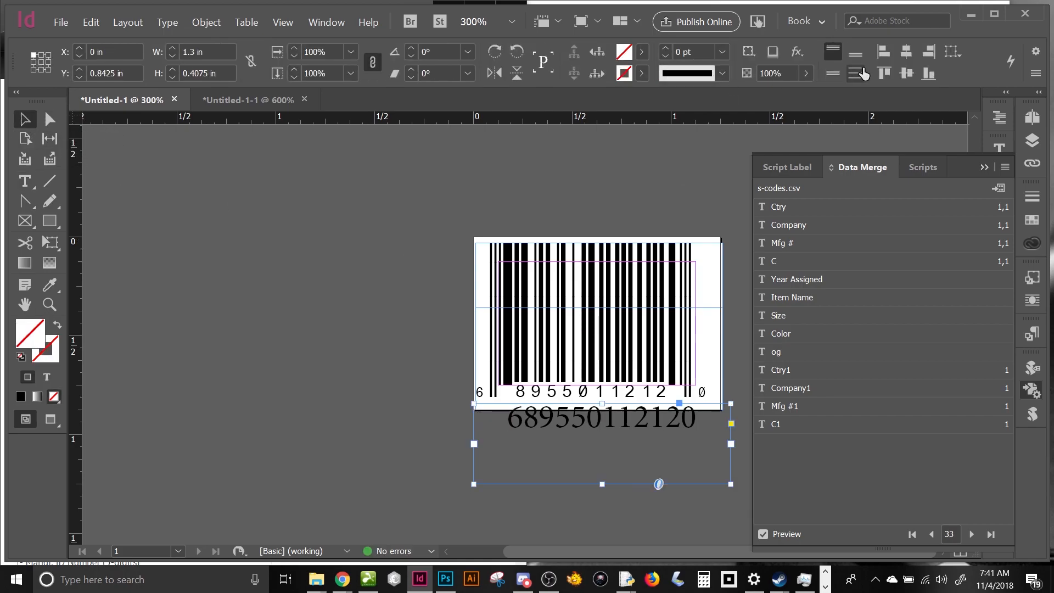
left_click(855, 53)
left_click_drag(601, 484, 603, 434)
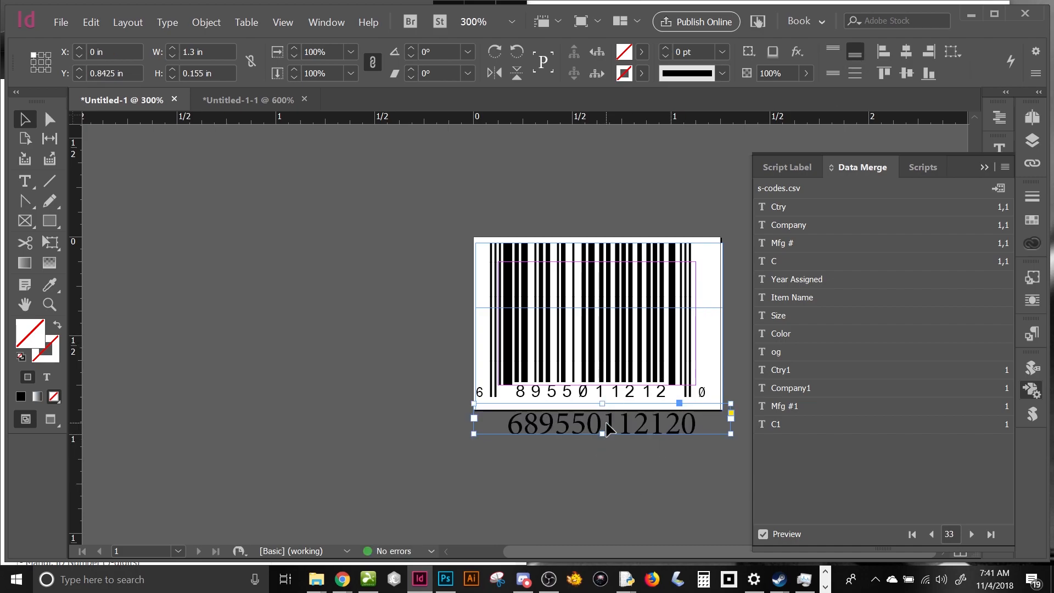
Step: Set the tracking of the whole number line below the barcode to 140
triple_click(606, 429)
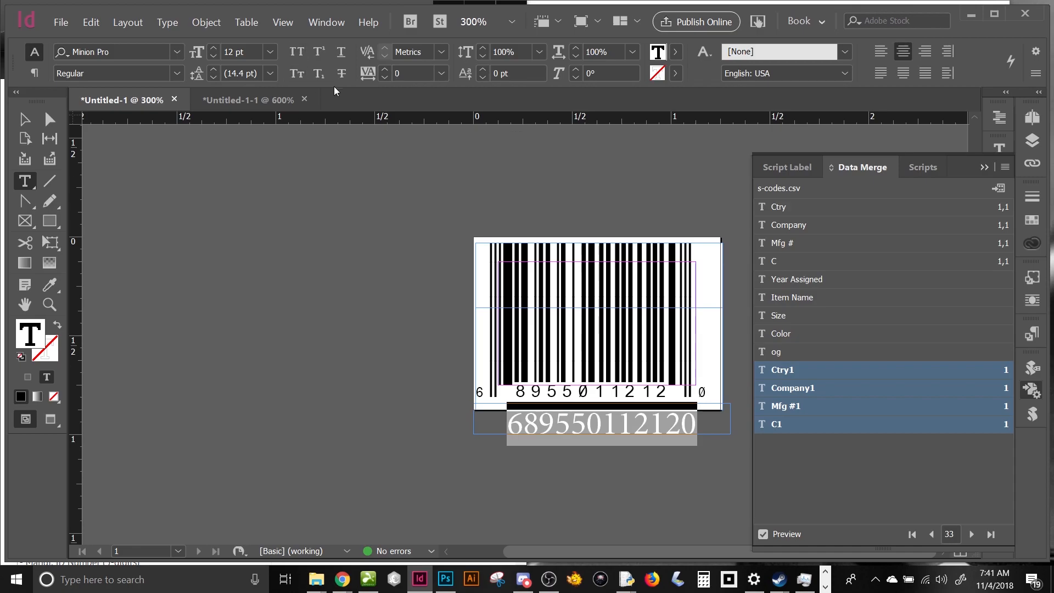
triple_click(385, 69)
triple_click(386, 69)
triple_click(386, 69)
triple_click(386, 69)
double_click(386, 69)
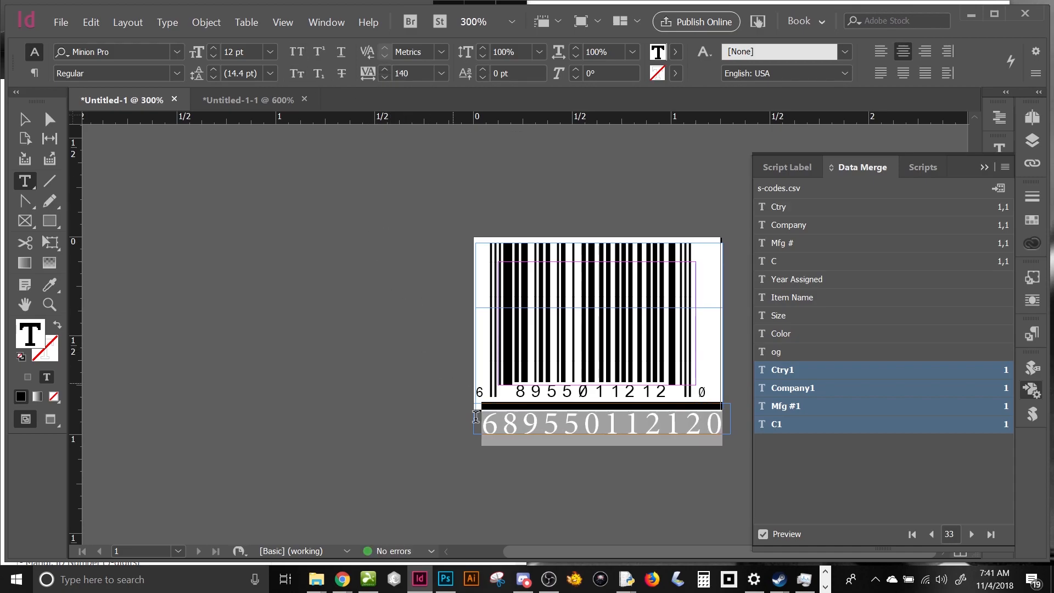
Step: Add a space after the Ctry1 field and before the C1 field, and set the whole line's tracking to 80
left_click(501, 416)
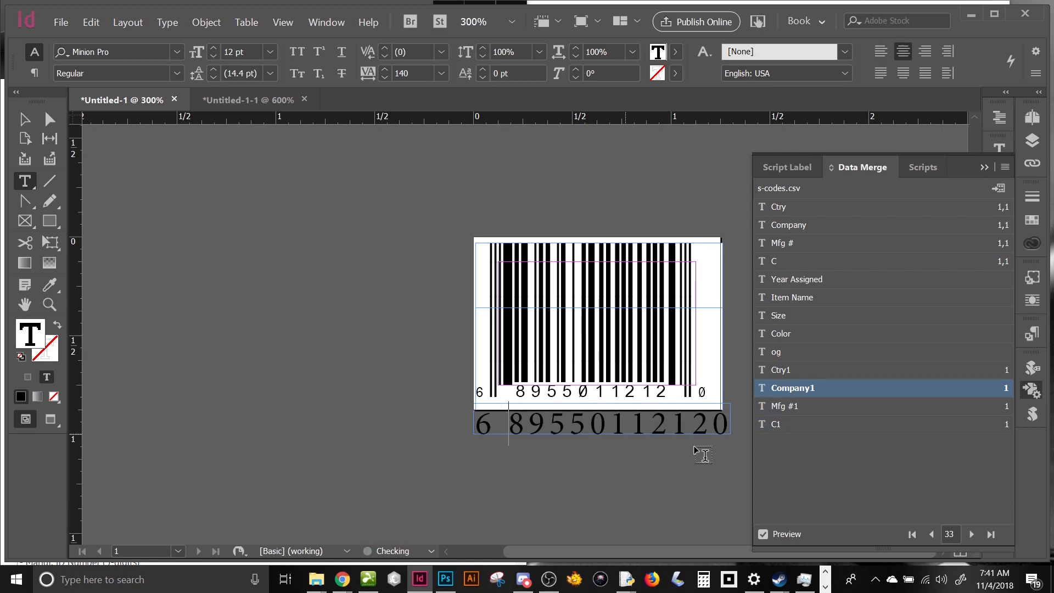
left_click(702, 425)
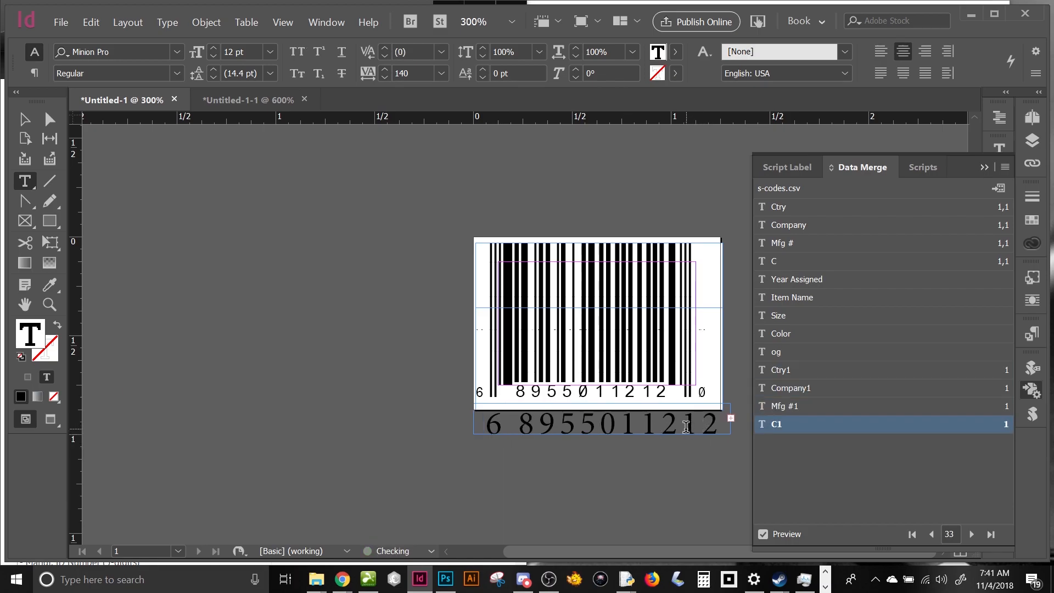
double_click(681, 427)
key("ctrl+a")
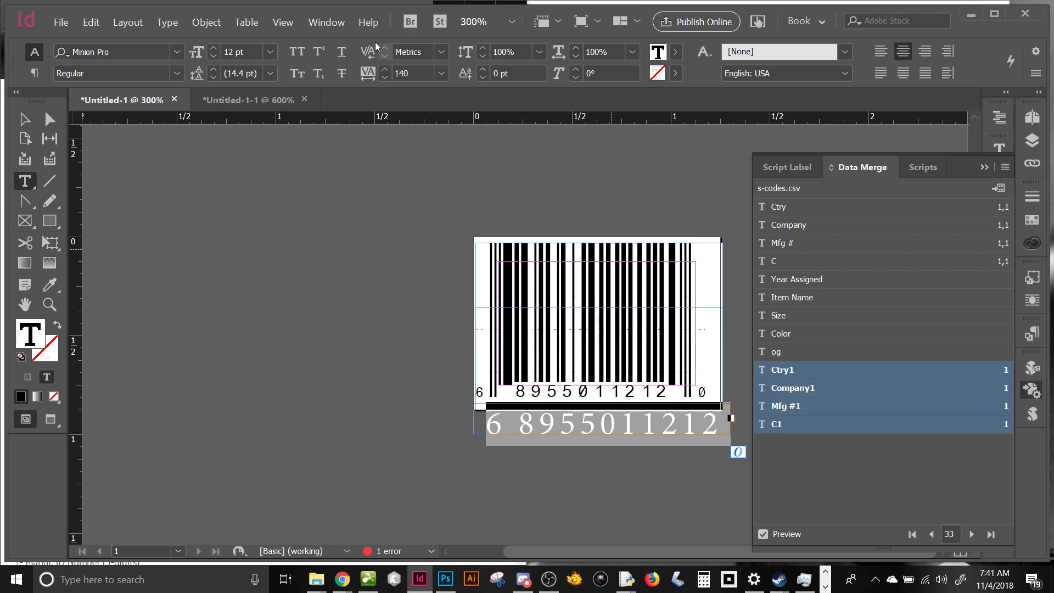
left_click(386, 78)
left_click(385, 78)
left_click(385, 78)
left_click(385, 79)
left_click(386, 79)
left_click(385, 78)
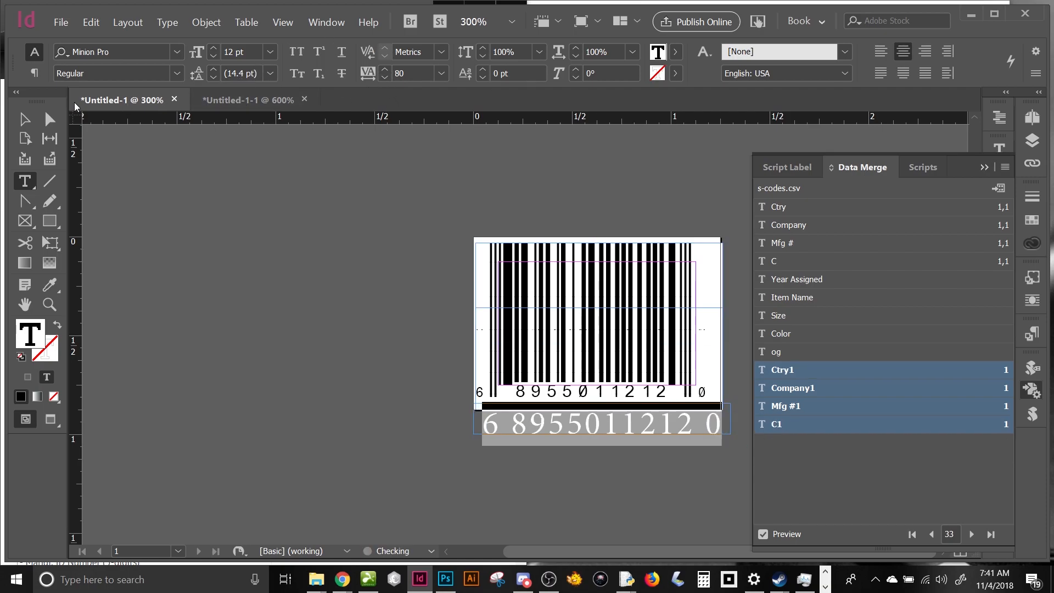
Step: Move the number line's frame to X -0.05 in and set its text size to 10 pt
left_click(25, 119)
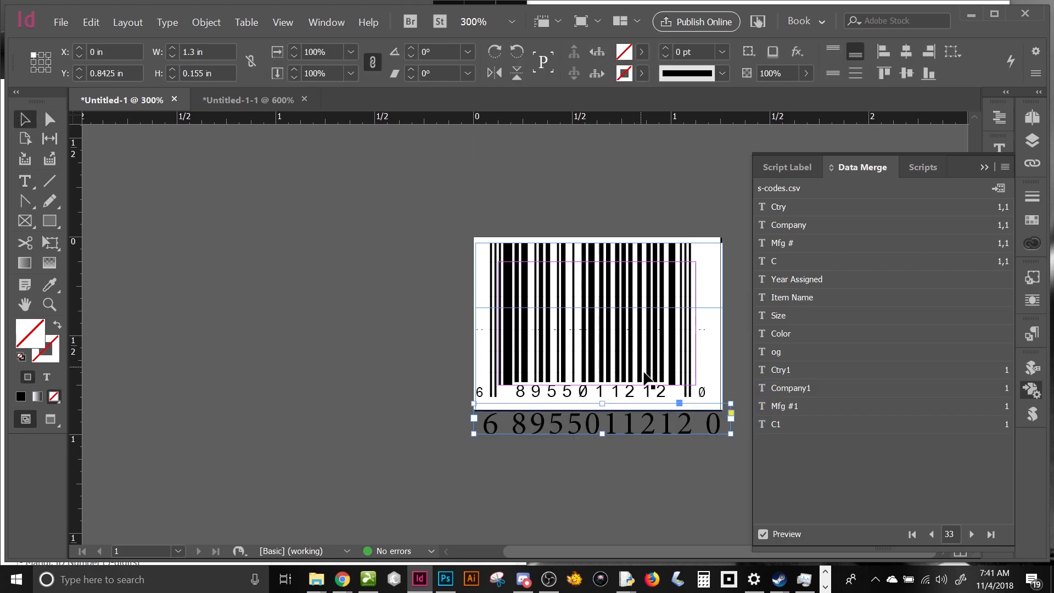
left_click(640, 428)
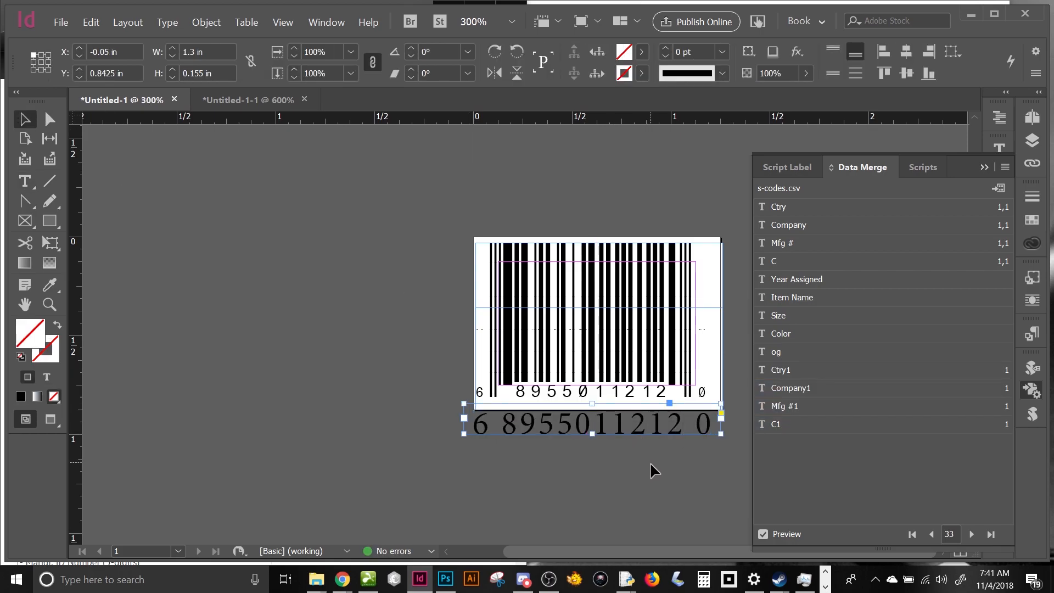
triple_click(679, 421)
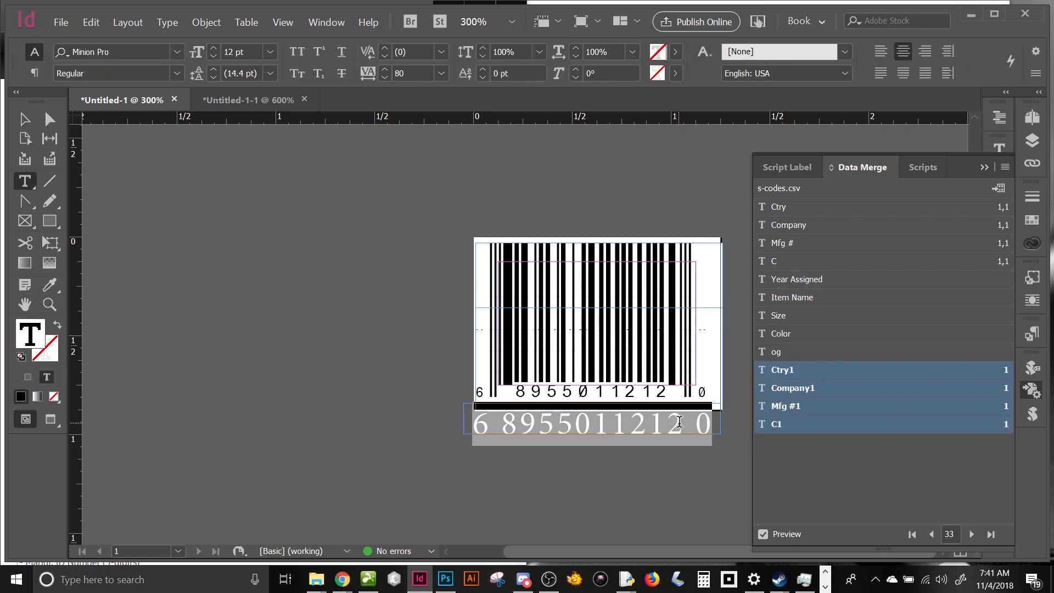
key("ctrl+shift+comma")
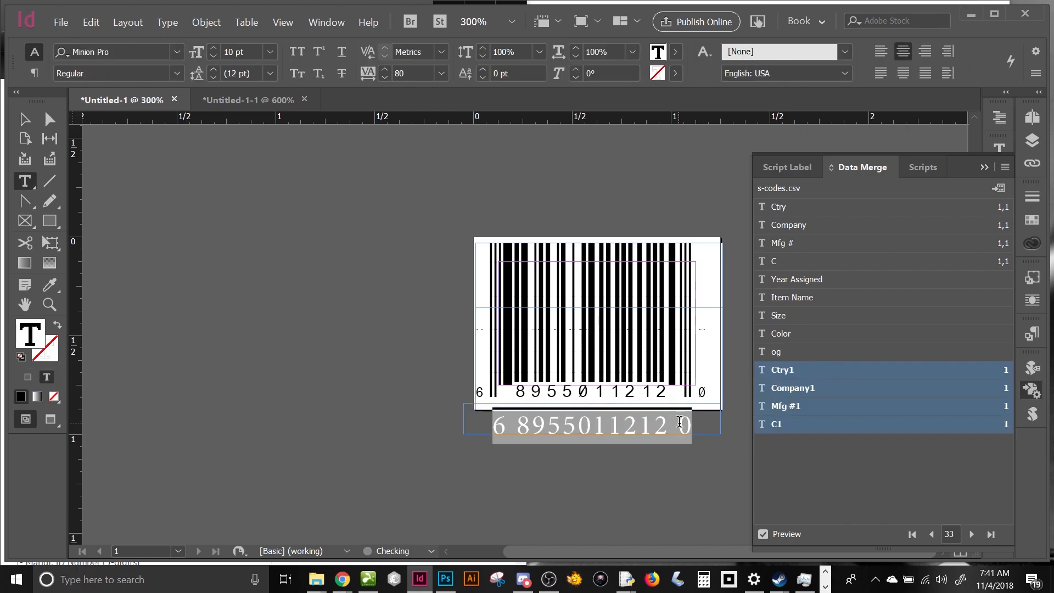
Step: Set the tracking of the whole number line below the barcode to 190
left_click(385, 70)
left_click(384, 70)
left_click(385, 70)
left_click(385, 70)
left_click(385, 70)
left_click(384, 69)
left_click(385, 78)
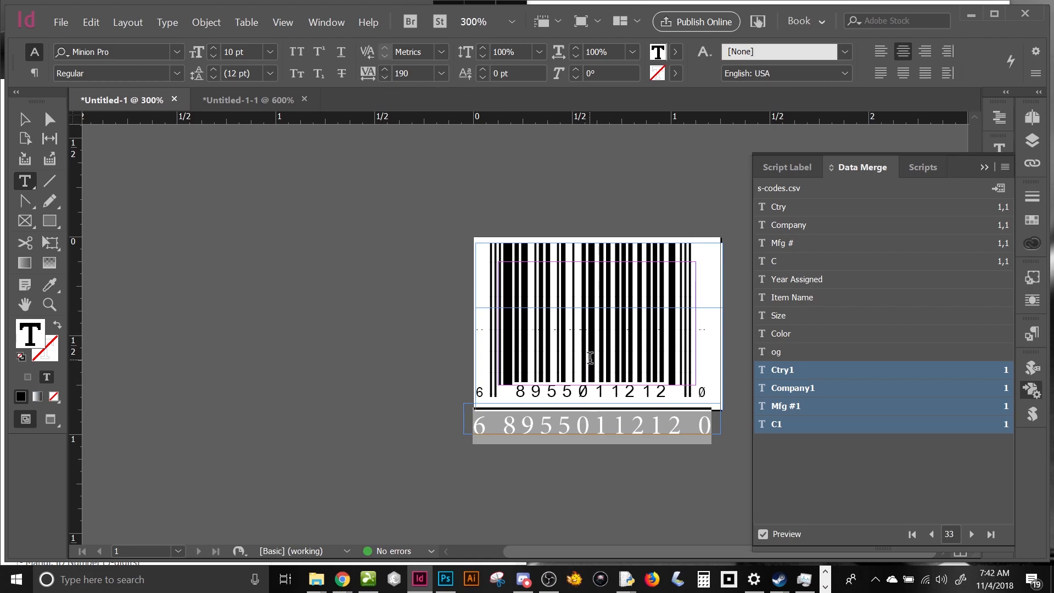
Step: Delete the upper copy of the barcode frame
left_click(24, 119)
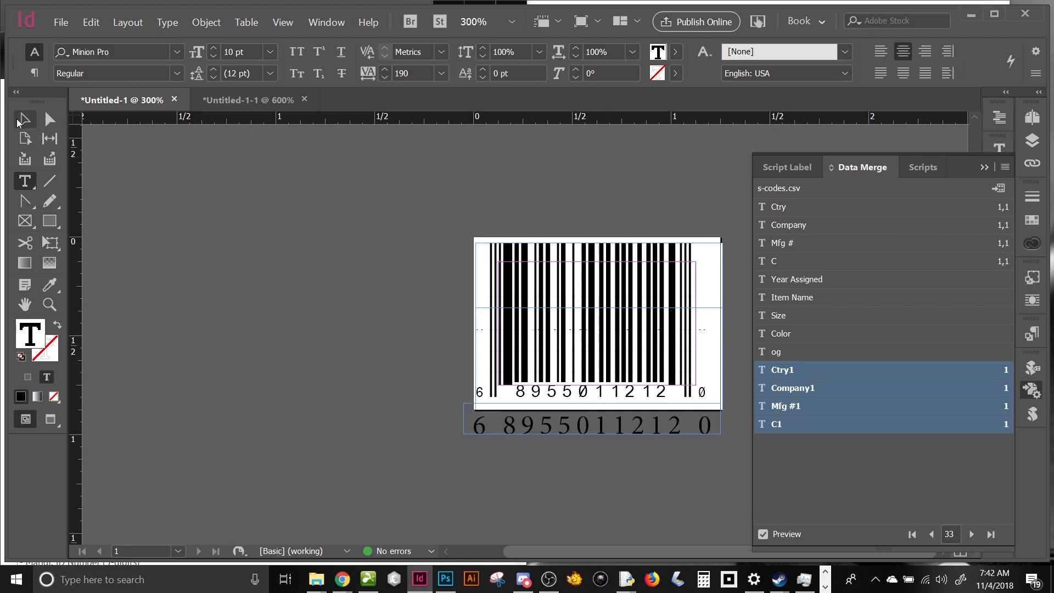
left_click(599, 288)
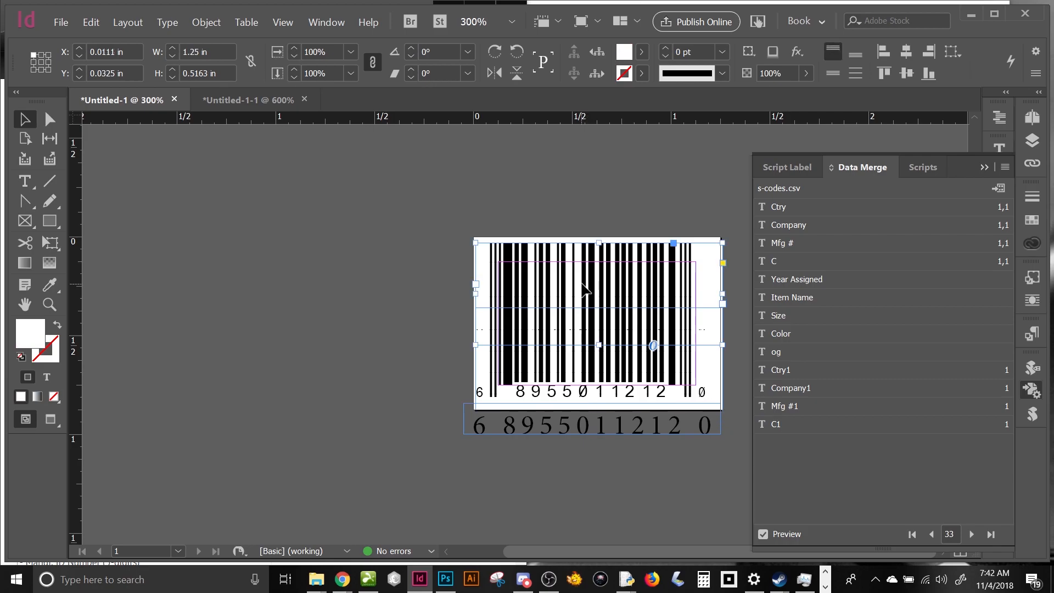
key("Delete")
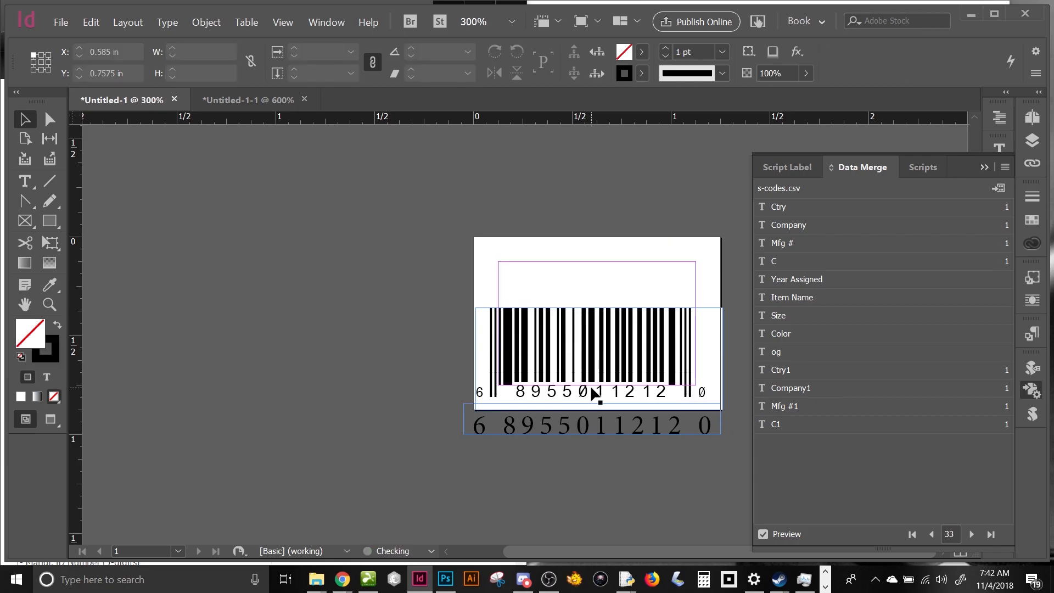
Step: Insert a hyphen between the Company and Mfg # fields in the remaining barcode frame
left_click(593, 389)
double_click(597, 395)
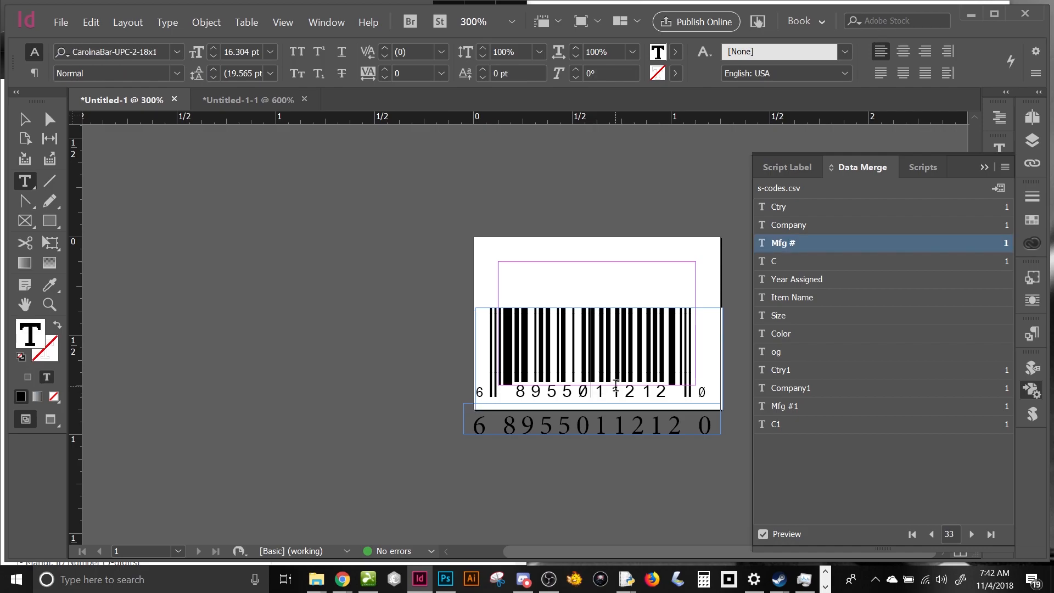
type("-")
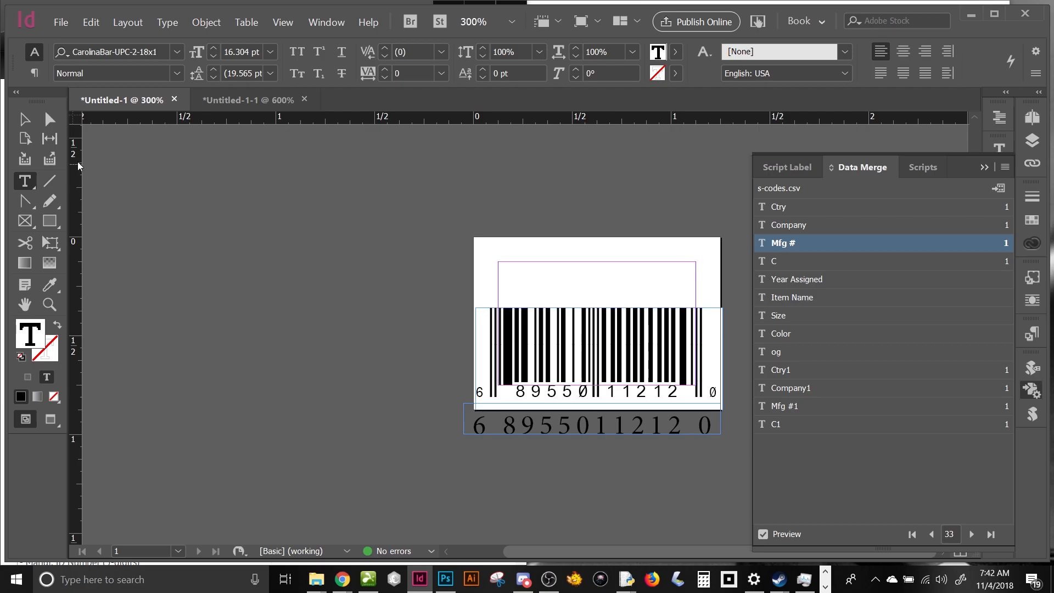
Step: Duplicate the barcode frame upward to Y 0.0275 in and send the copy backward behind the original
left_click(25, 119)
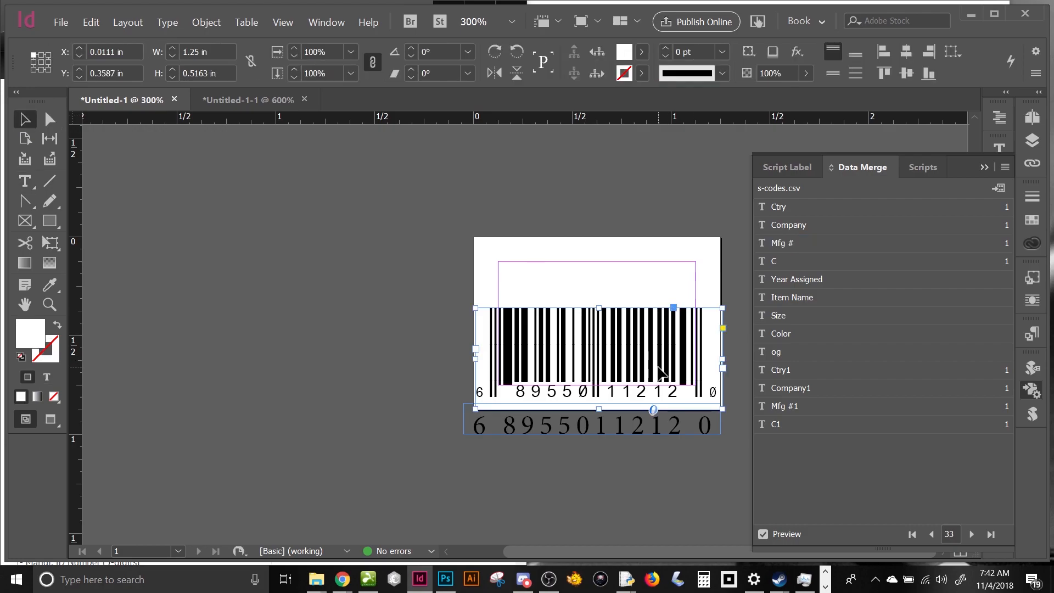
left_click_drag(662, 373, 657, 307)
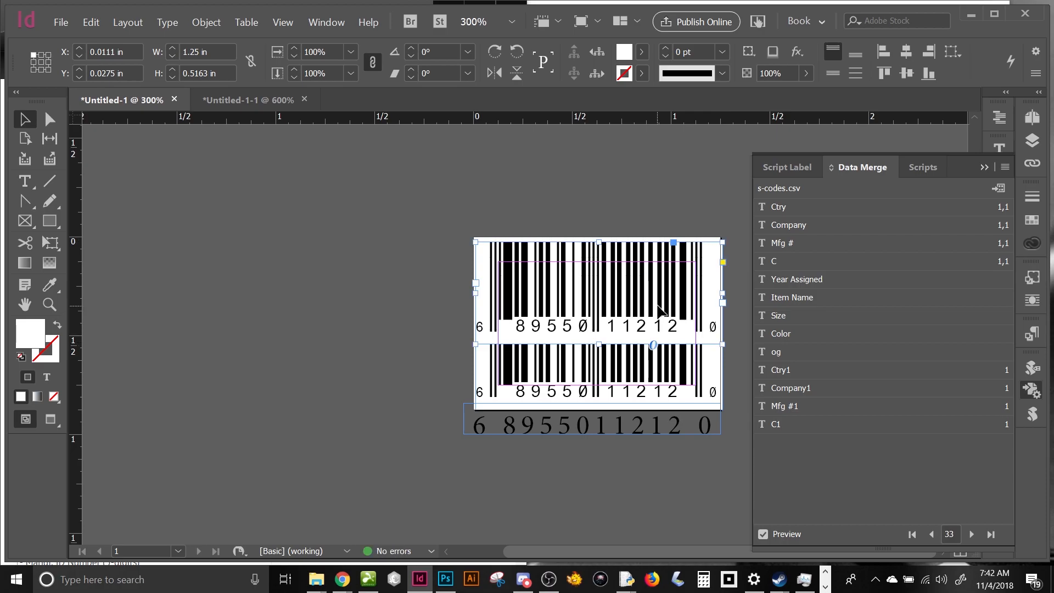
key("ctrl+bracketleft")
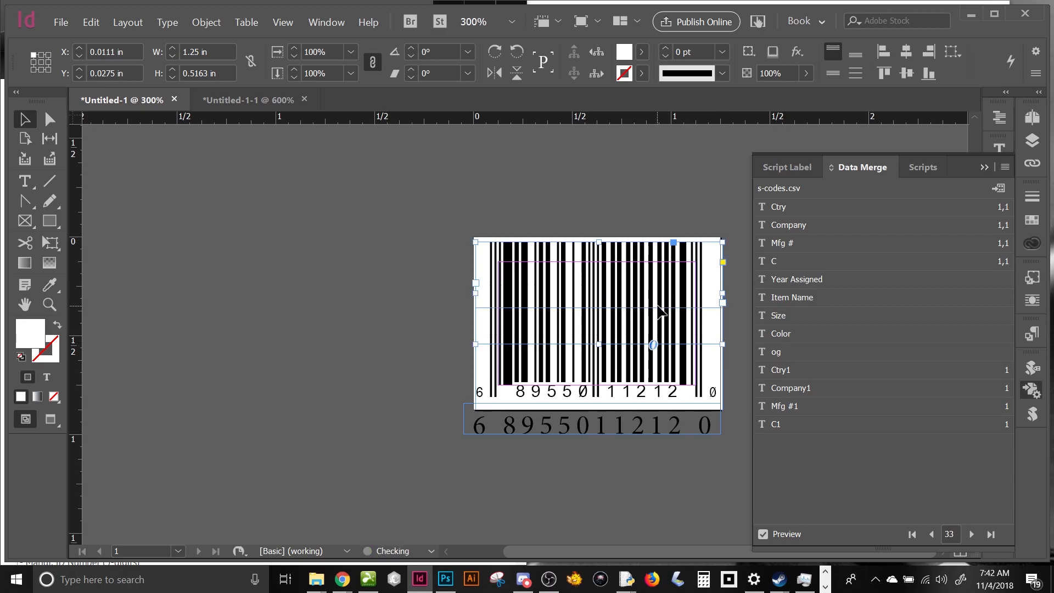
left_click(639, 473)
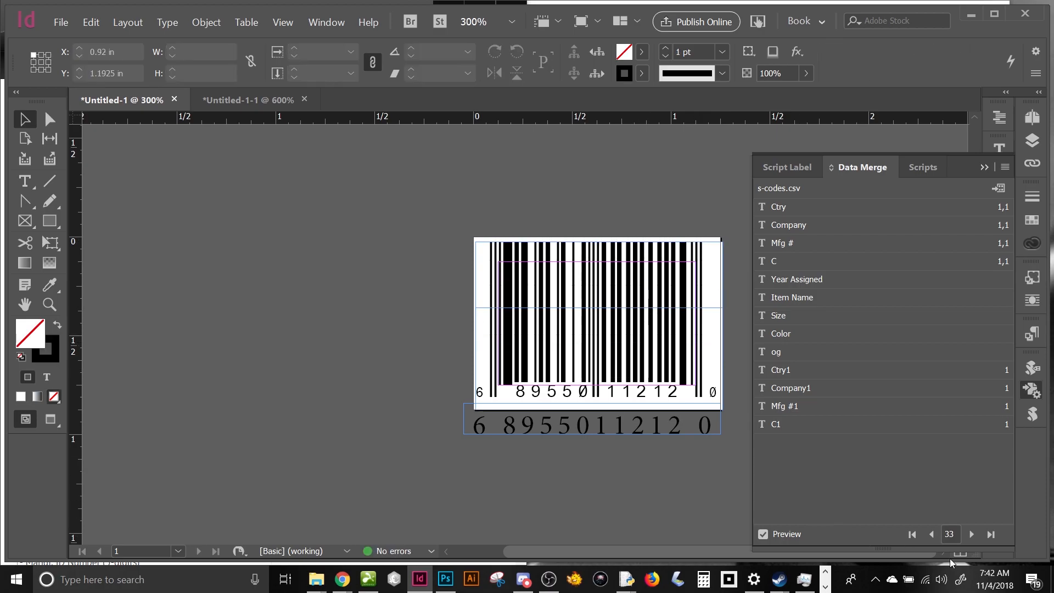
Step: Preview the merge records forward to record 36 and back to record 1, comparing each barcode with its number line
left_click(973, 535)
left_click(972, 535)
left_click(973, 535)
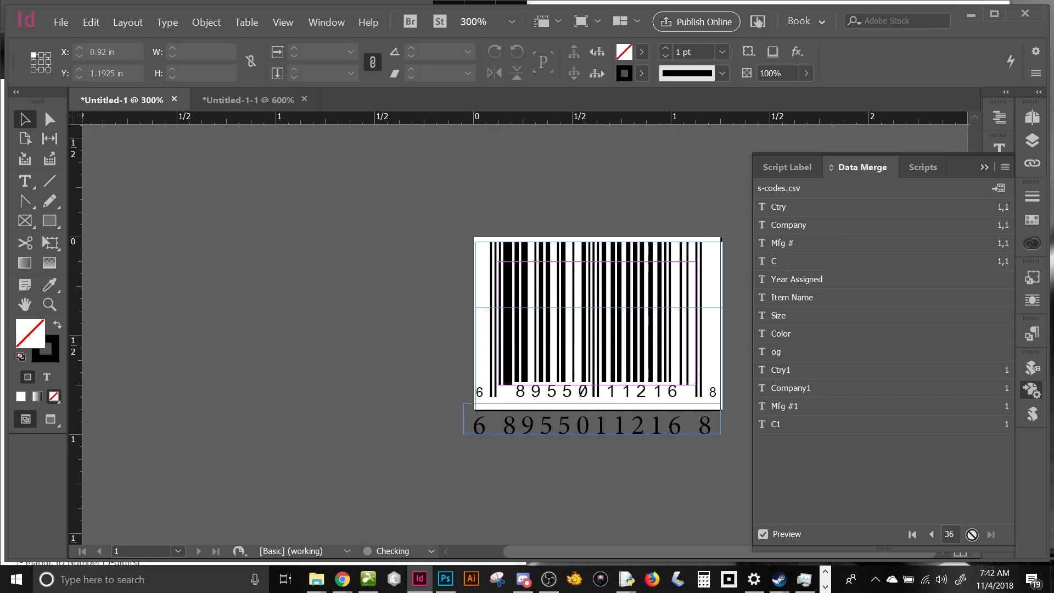
left_click(931, 535)
left_click(932, 535)
left_click(932, 535)
left_click(931, 535)
left_click(931, 534)
left_click(932, 535)
left_click(932, 535)
left_click(932, 535)
left_click(932, 535)
left_click(932, 535)
left_click(932, 534)
left_click(932, 534)
left_click(932, 535)
left_click(932, 535)
left_click(931, 535)
left_click(932, 535)
left_click(931, 535)
left_click(931, 535)
left_click(932, 535)
left_click(931, 535)
left_click(931, 535)
left_click(932, 535)
left_click(932, 535)
left_click(932, 535)
left_click(932, 535)
left_click(931, 535)
left_click(932, 535)
left_click(932, 535)
left_click(932, 535)
left_click(932, 535)
left_click(932, 534)
left_click(931, 535)
left_click(931, 535)
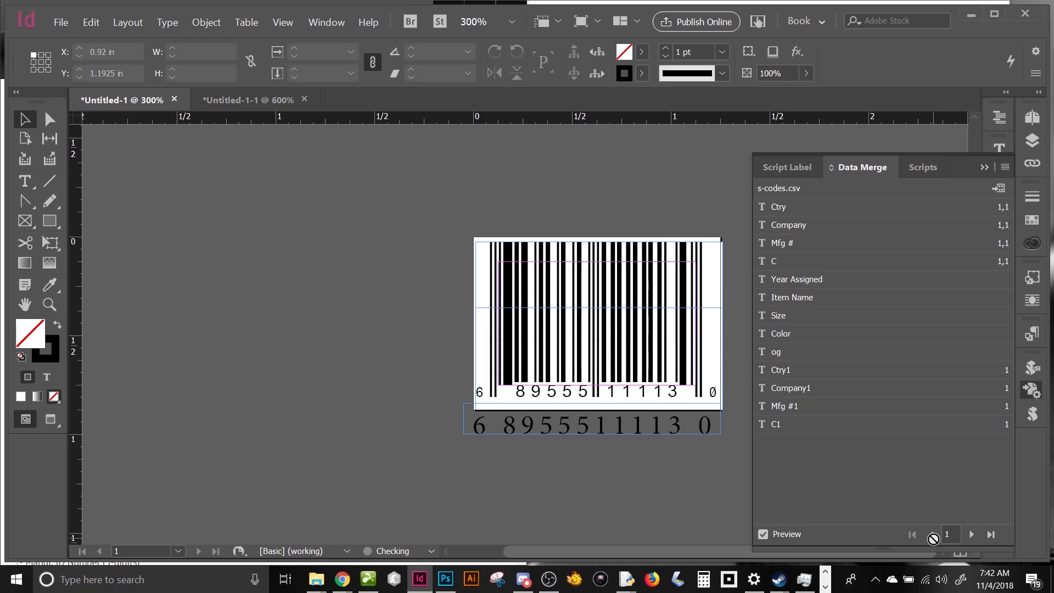
Step: Create a merged document from all records with a single record per document page
left_click(999, 189)
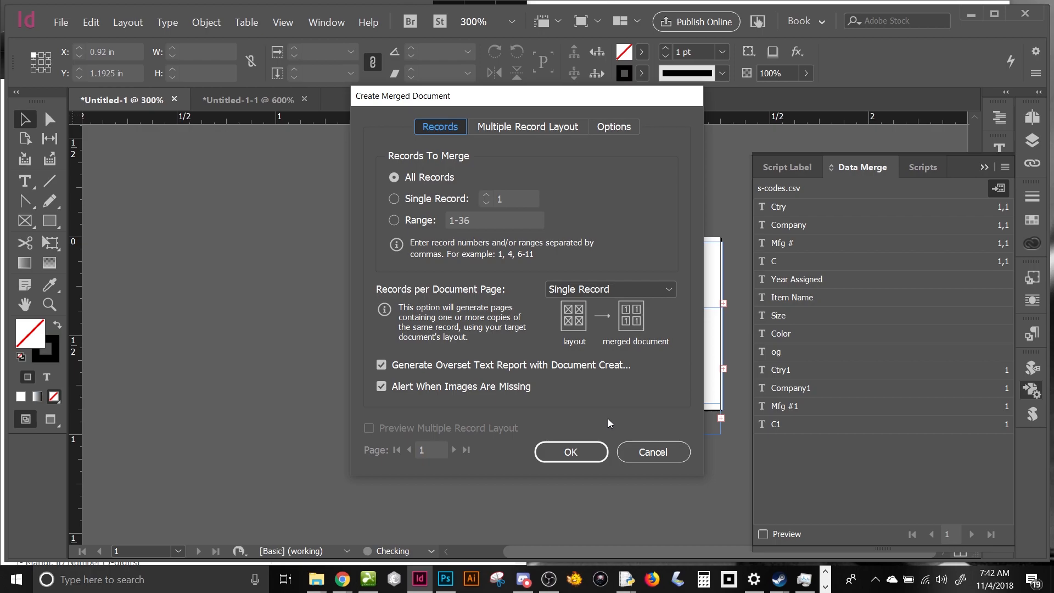
left_click(574, 453)
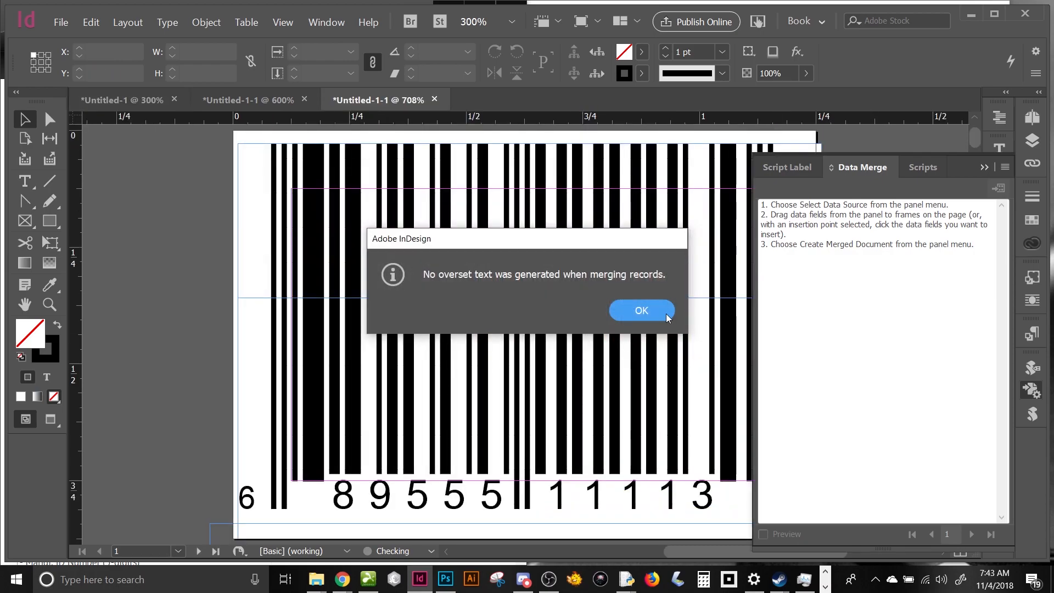
left_click(649, 314)
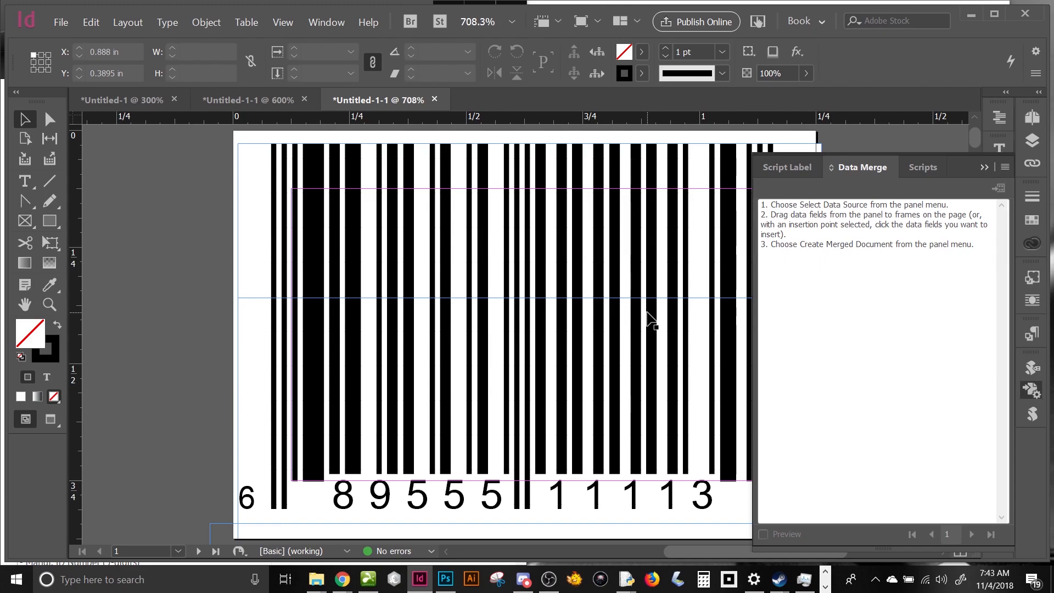
Step: Page through the merged document to check the barcodes and their number lines
key("ctrl+minus")
key("ctrl+minus")
key("ctrl+minus")
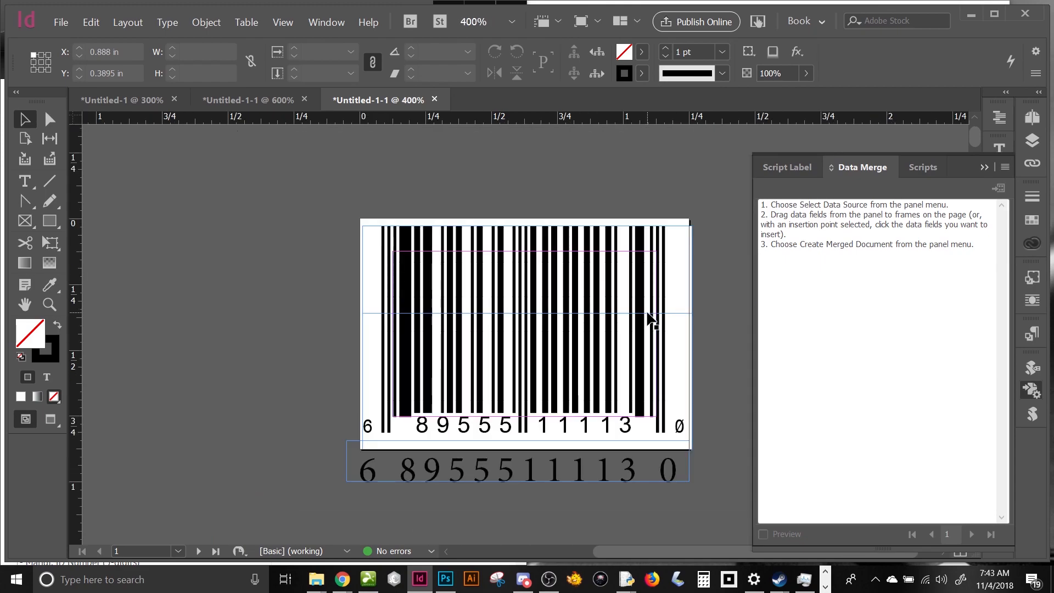
key("ctrl+shift+Page_Down")
key("ctrl+shift+Page_Up")
key("ctrl+shift+Page_Down")
key("ctrl+shift+Page_Up")
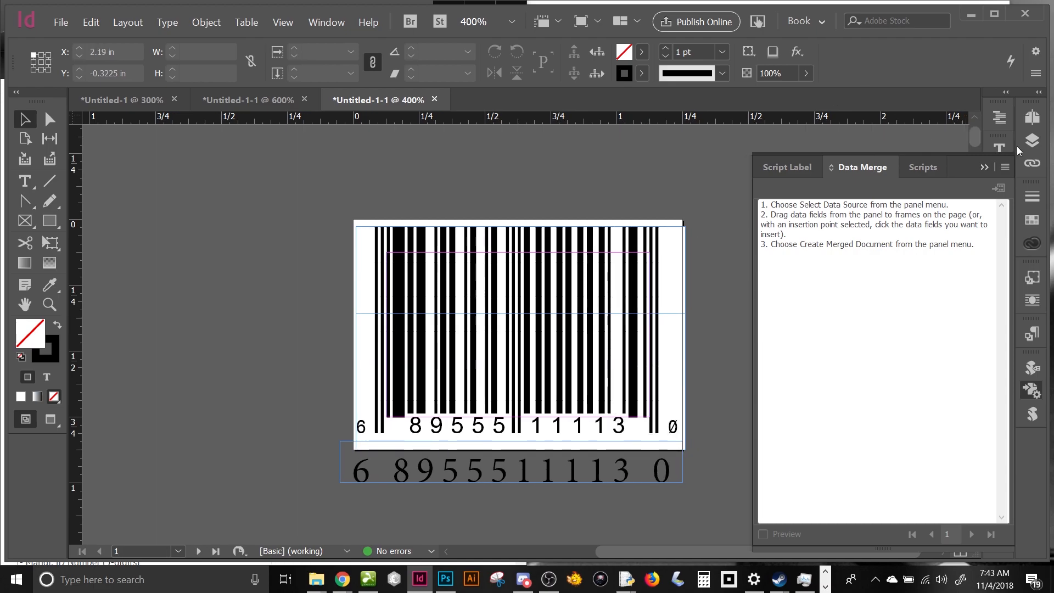
Step: Start a JPEG export and create and open a folder named new inside the barcode folder as its destination
left_click(986, 167)
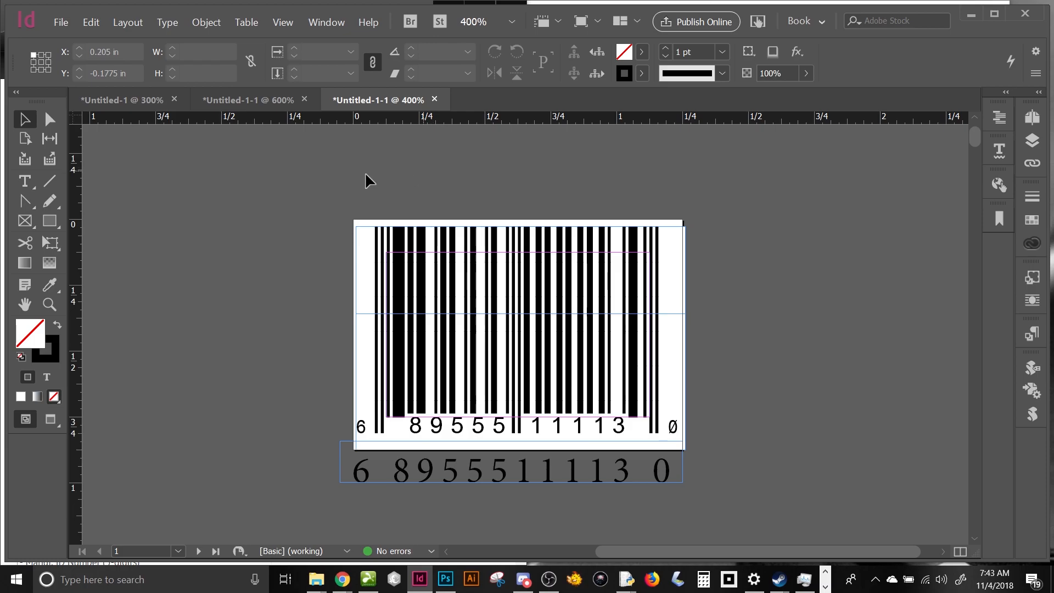
left_click(64, 22)
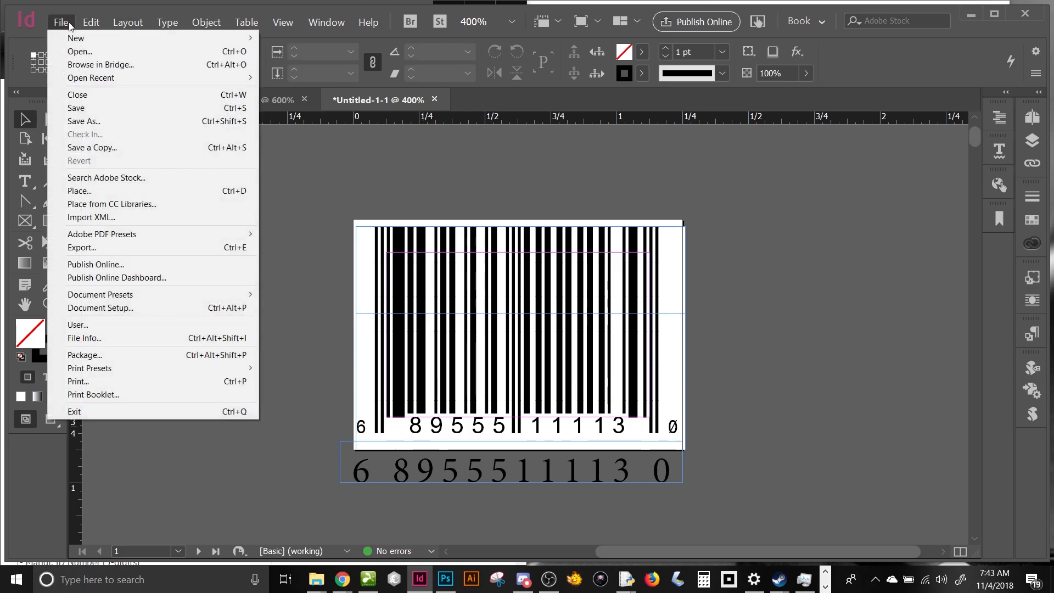
left_click(160, 248)
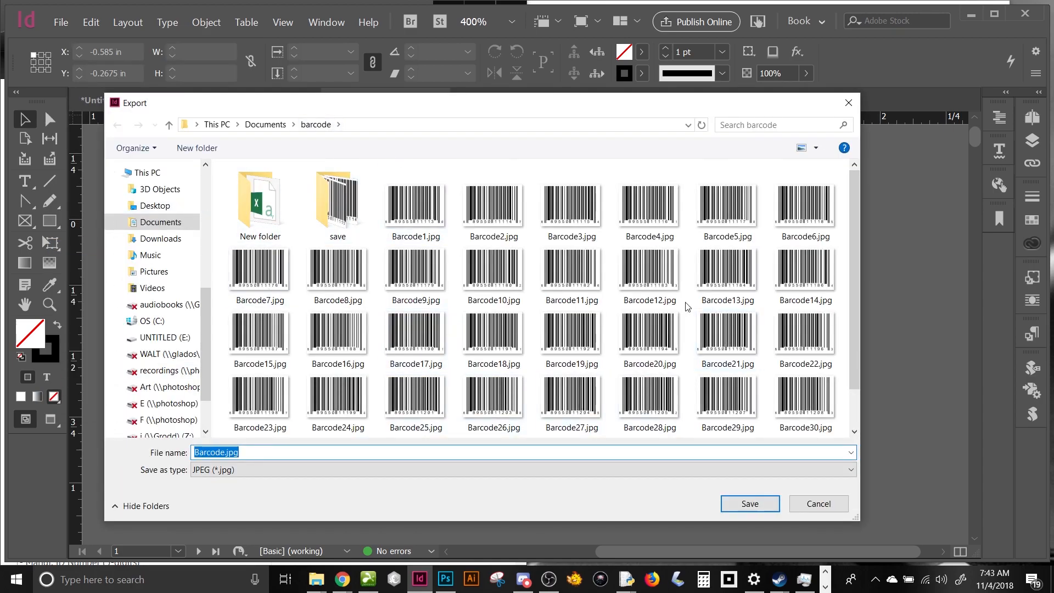
scroll(688, 306, "down", 1)
right_click(642, 226)
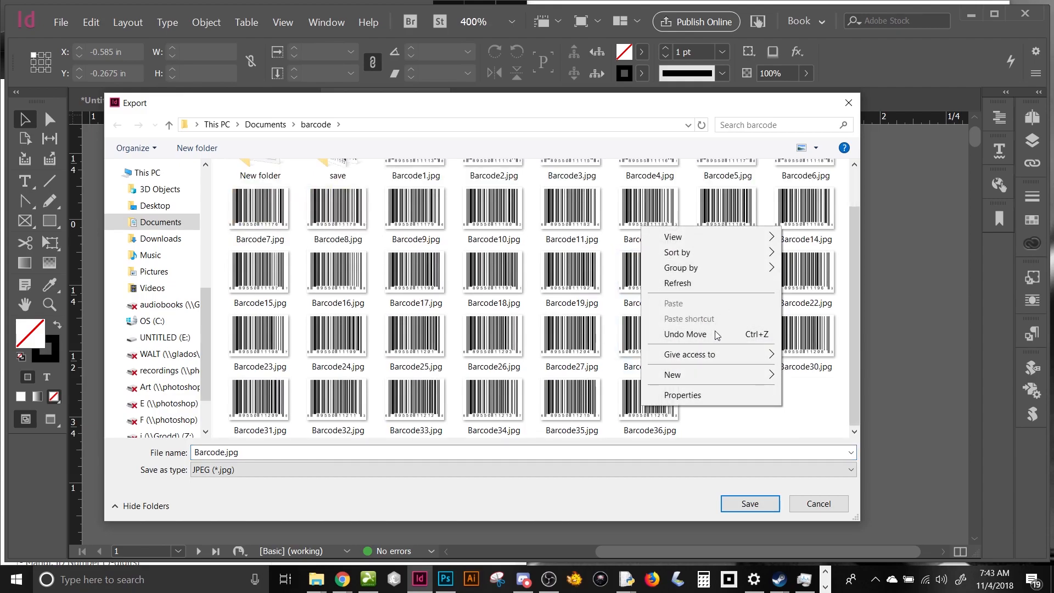
mouse_move(712, 376)
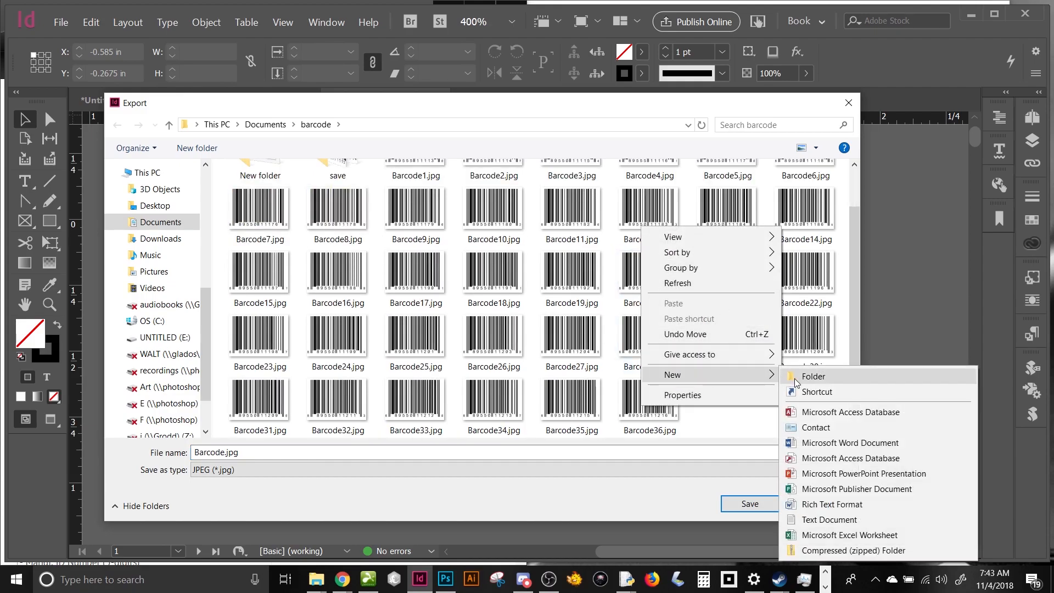
left_click(796, 378)
type("new")
key("Return")
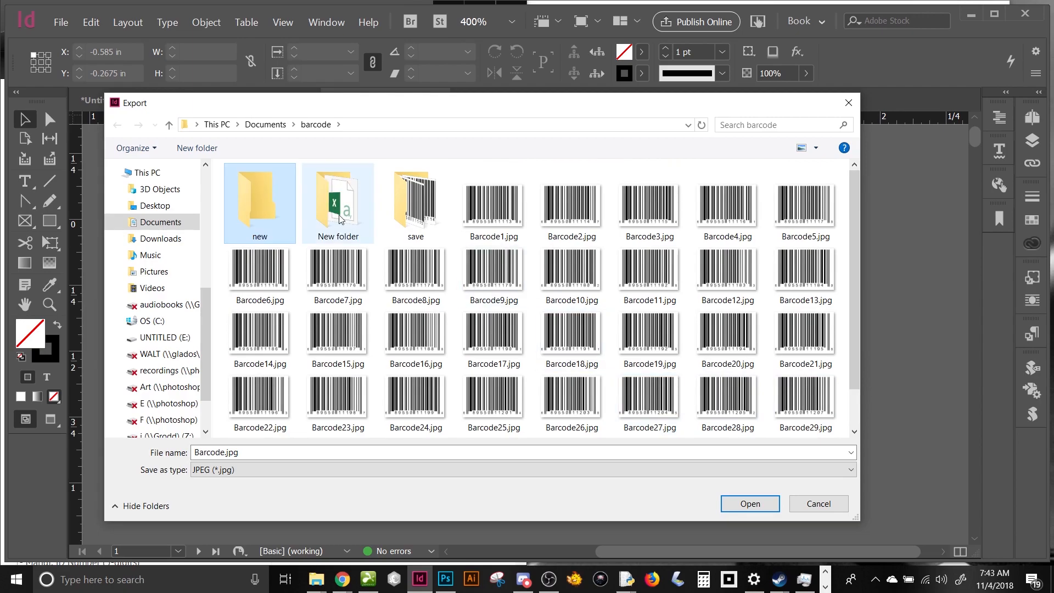
double_click(258, 218)
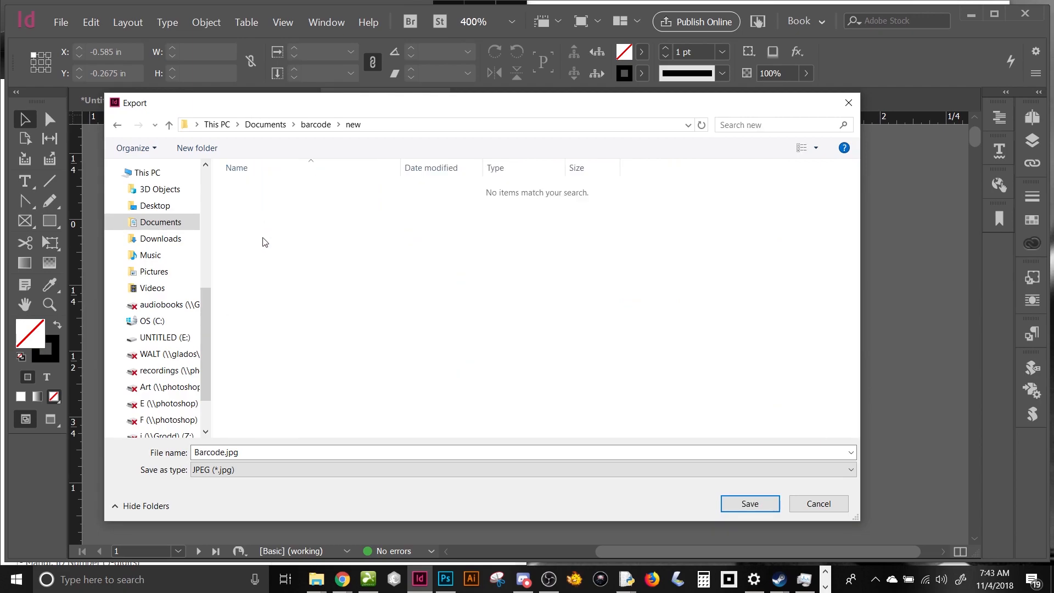
Step: Export all pages as Barcode.jpg with Medium quality, Baseline format, 300 ppi and RGB color
double_click(223, 452)
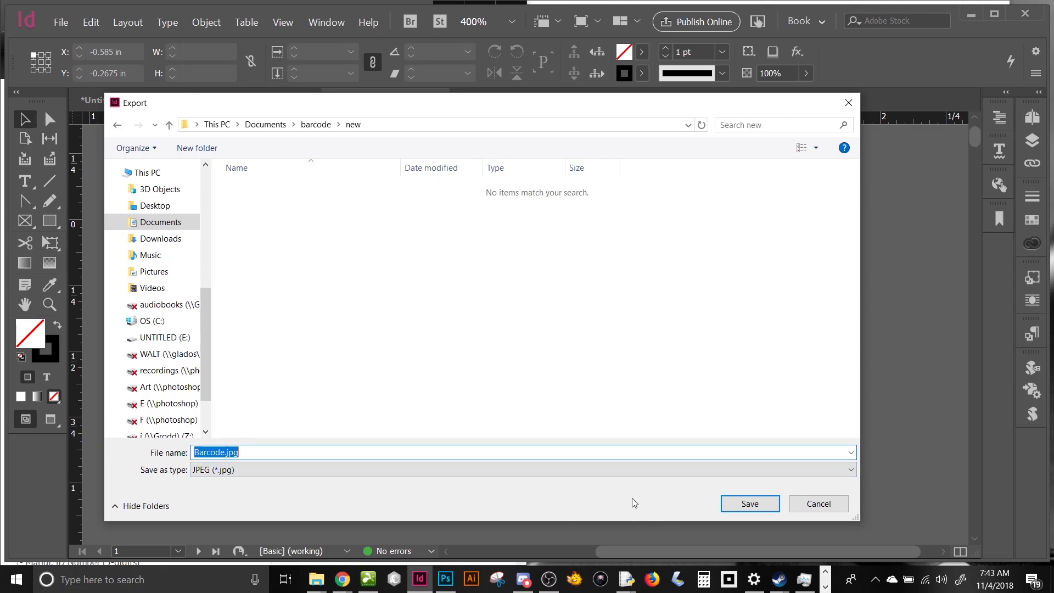
left_click(750, 505)
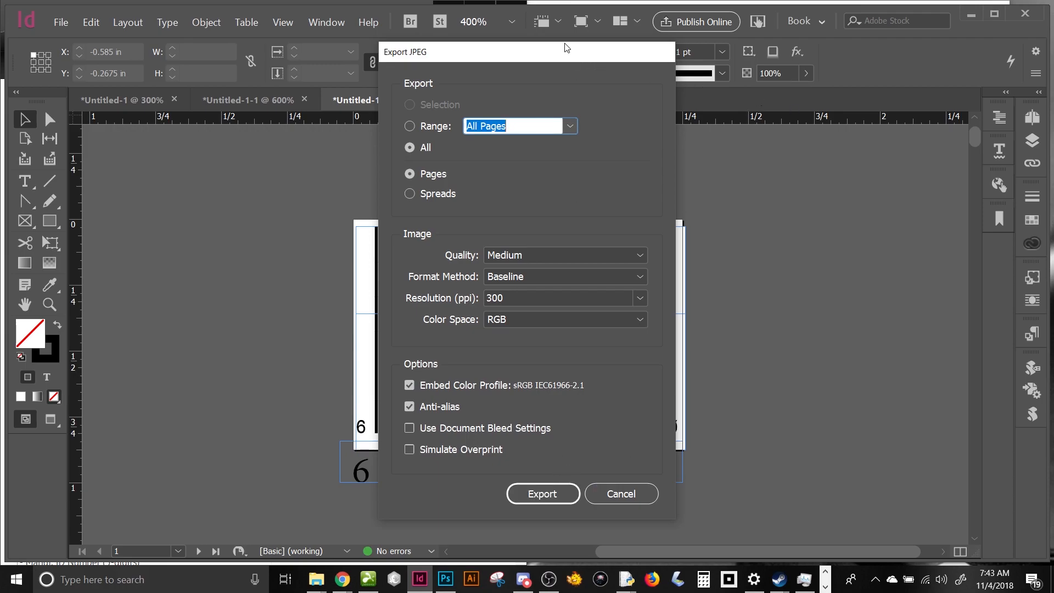
left_click_drag(584, 53, 872, 101)
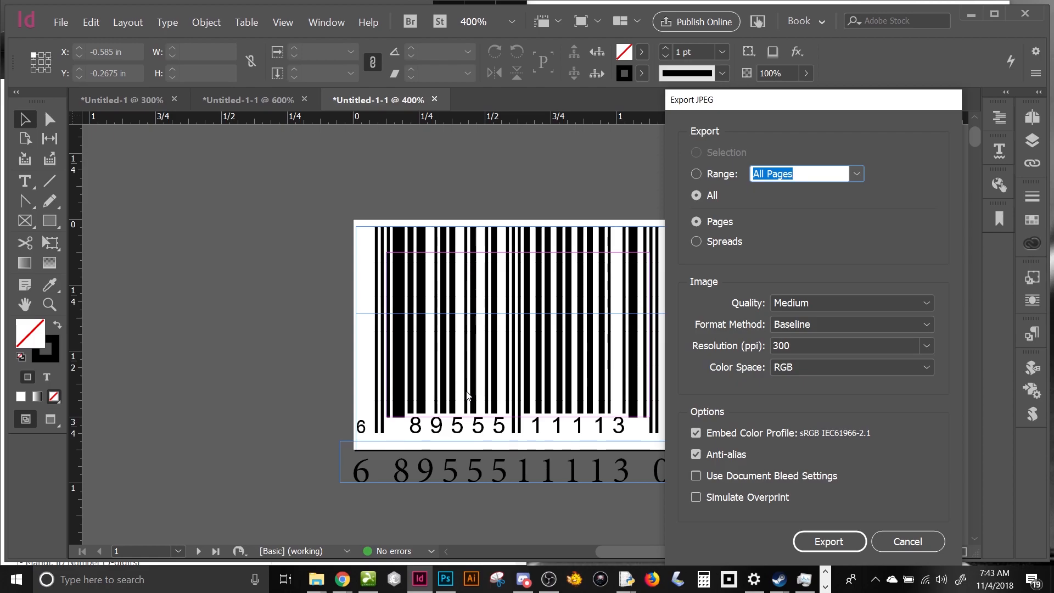
left_click_drag(744, 106, 147, 42)
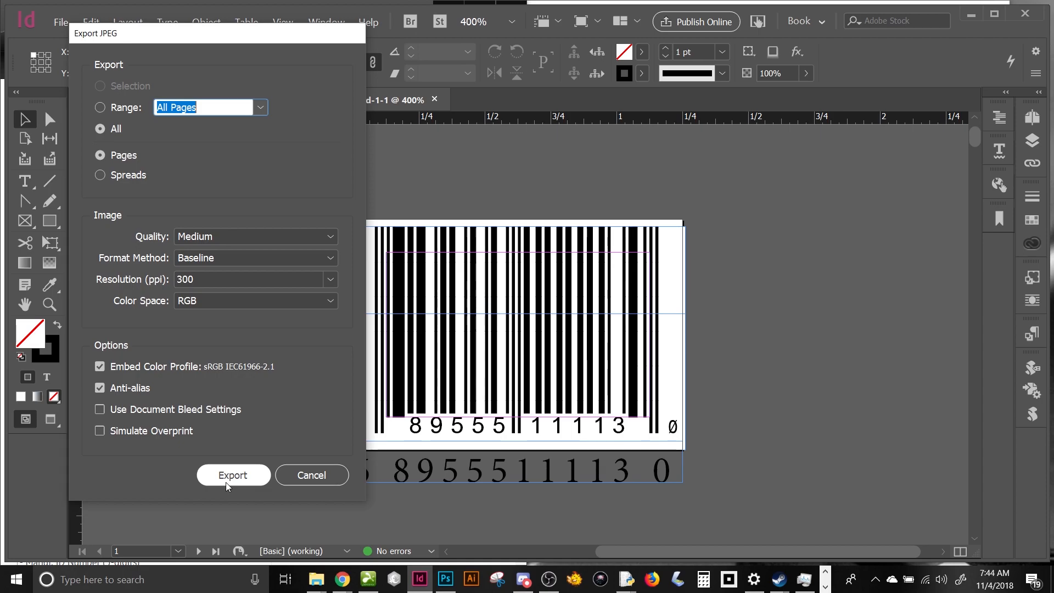
left_click(225, 482)
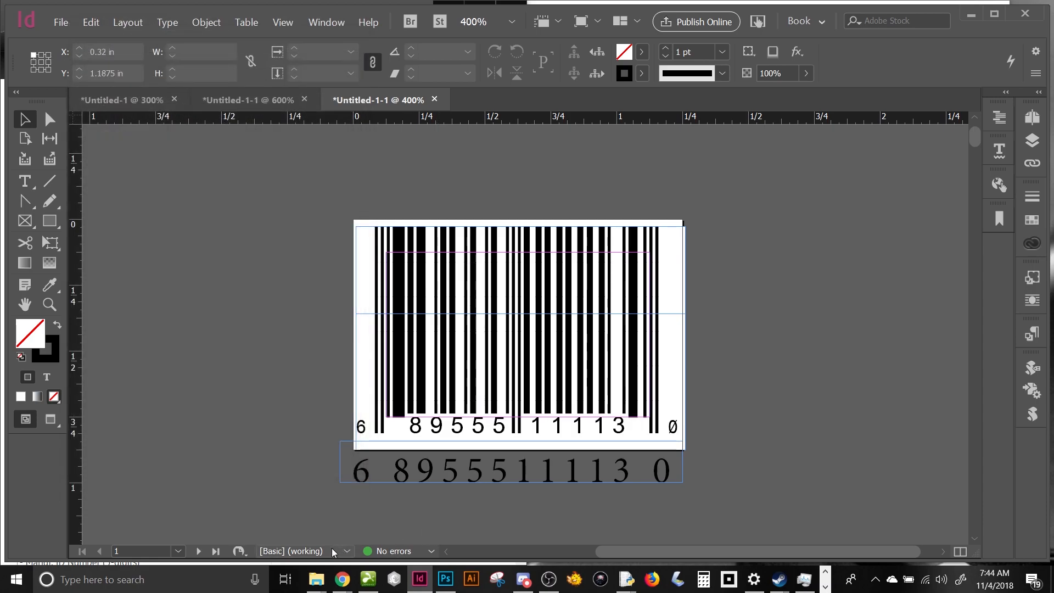
Step: Switch to File Explorer and open the new folder inside the barcode folder
mouse_move(315, 580)
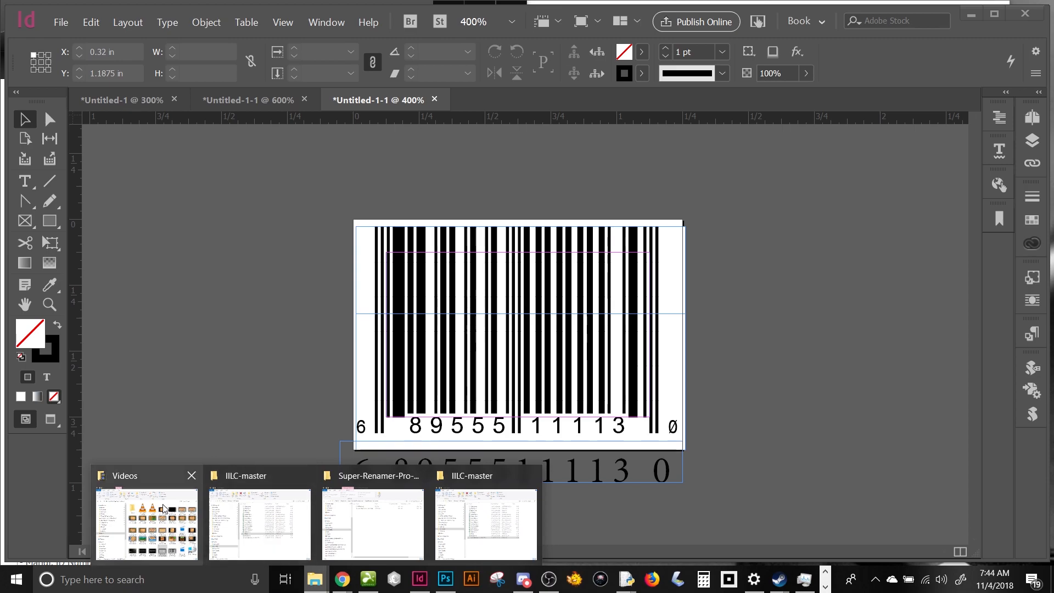
mouse_move(395, 527)
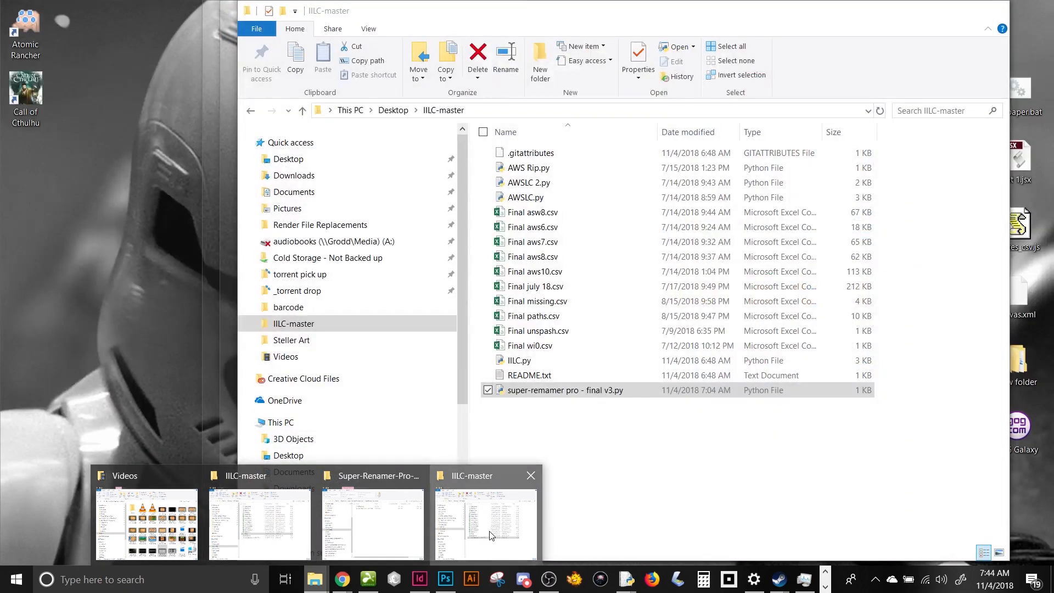
left_click(486, 524)
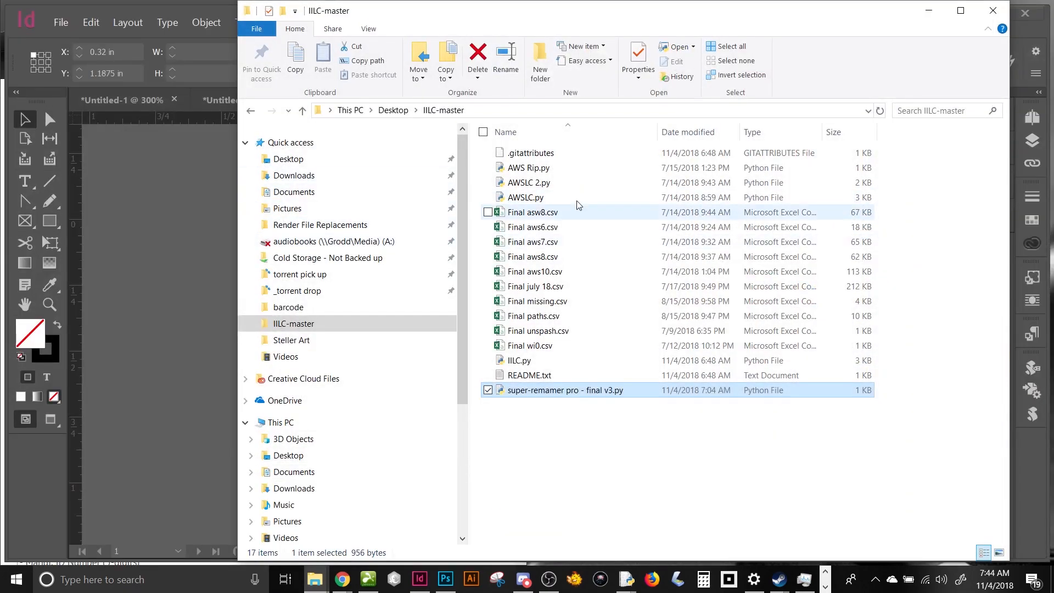
left_click(663, 110)
left_click(821, 109)
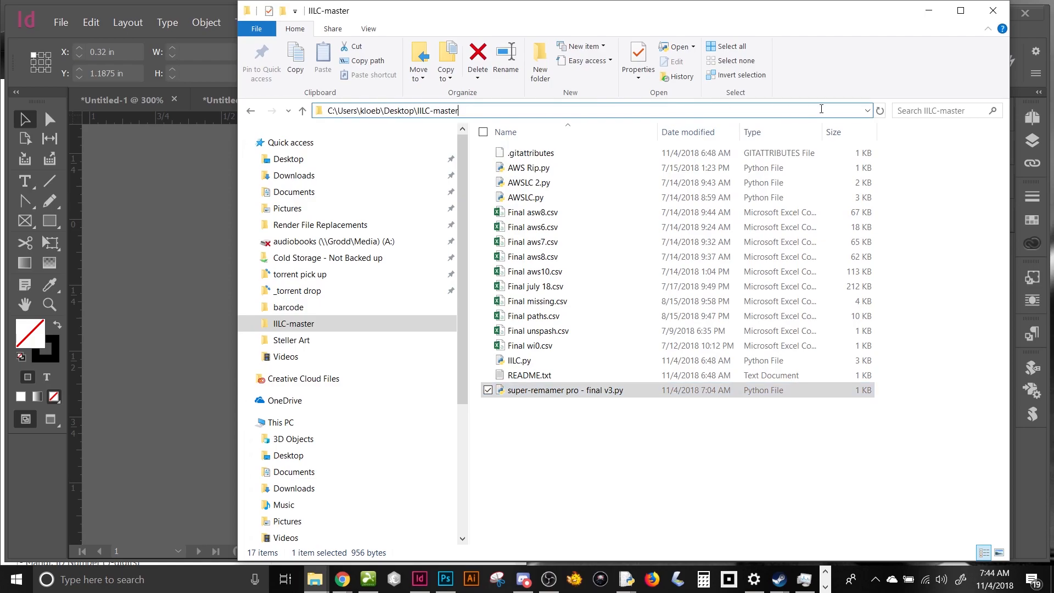
left_click(867, 110)
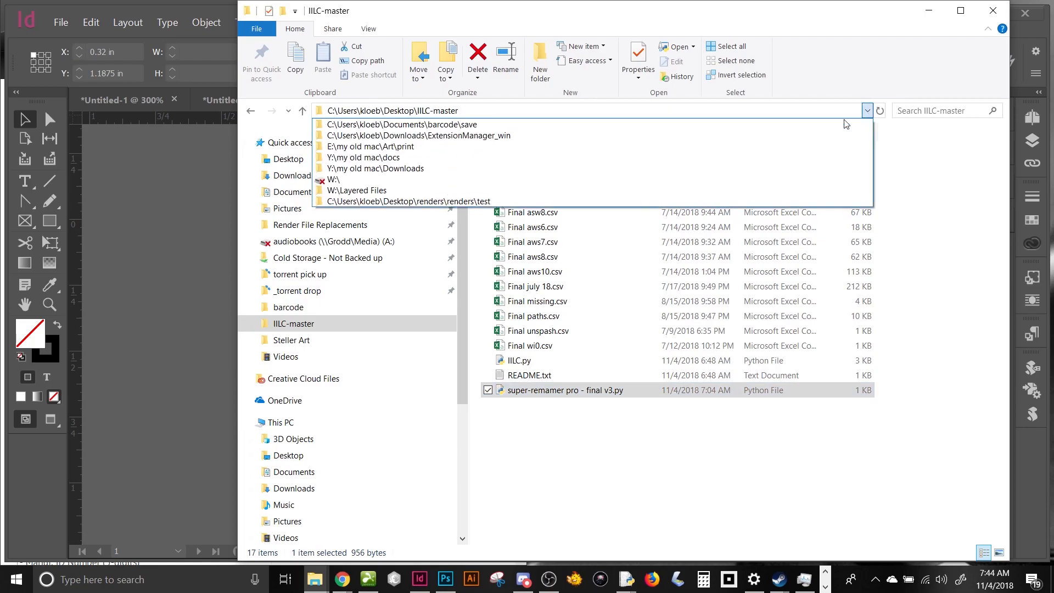
left_click(567, 124)
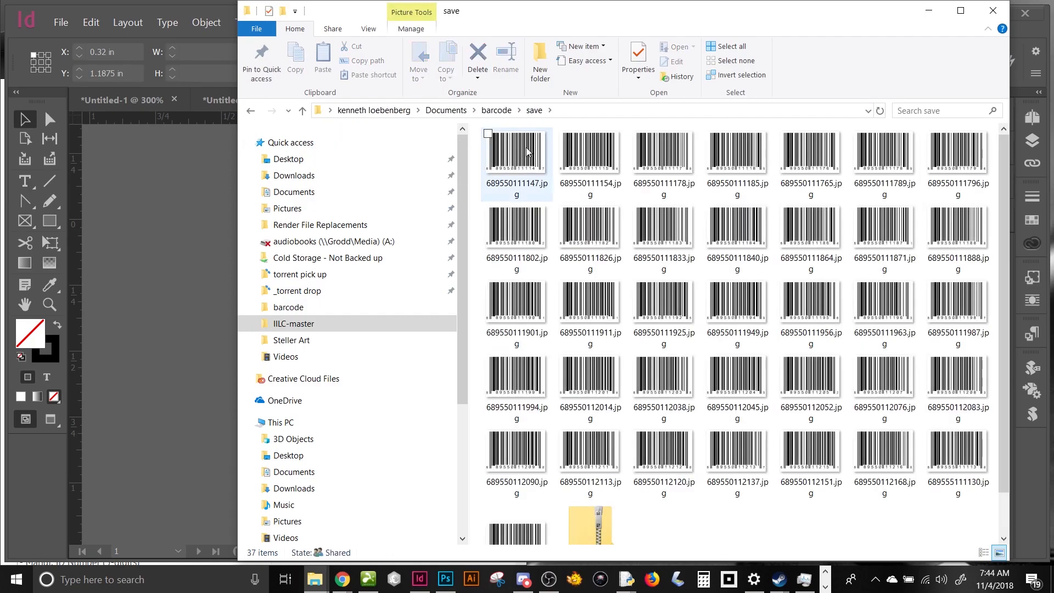
left_click(496, 110)
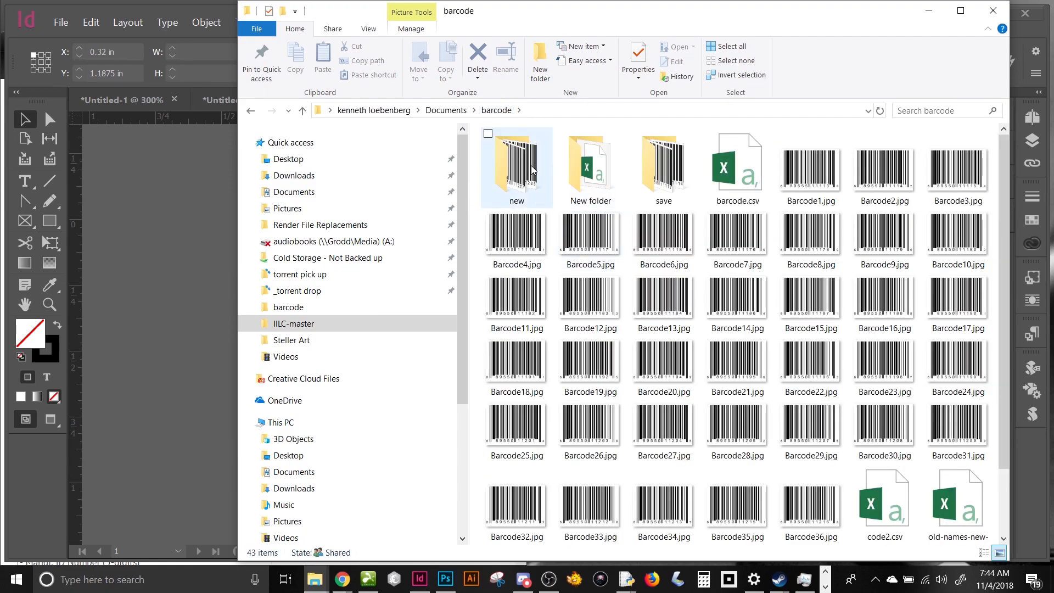
double_click(530, 167)
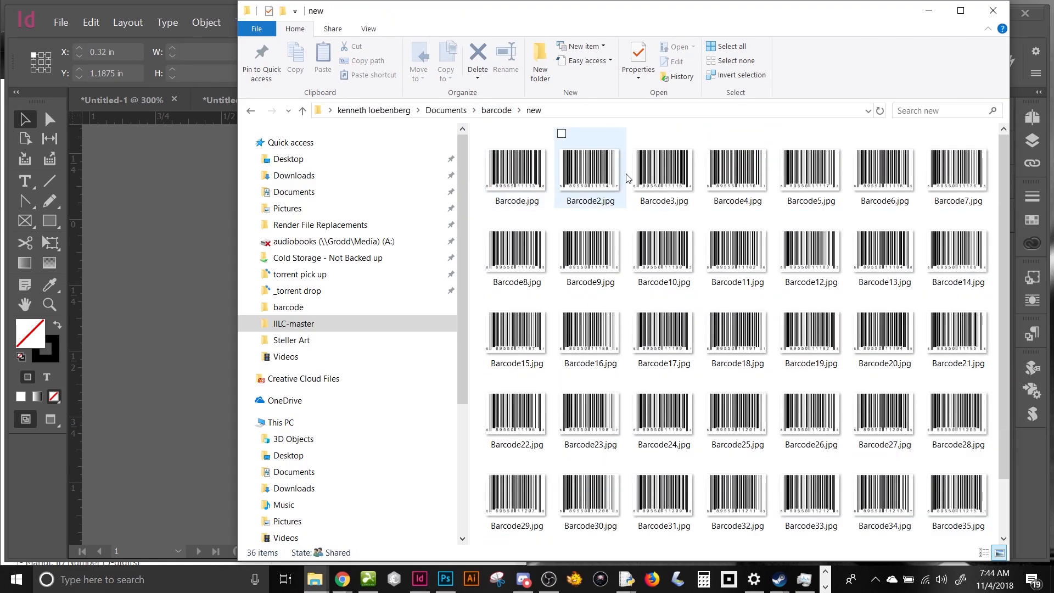
scroll(811, 303, "down", 1)
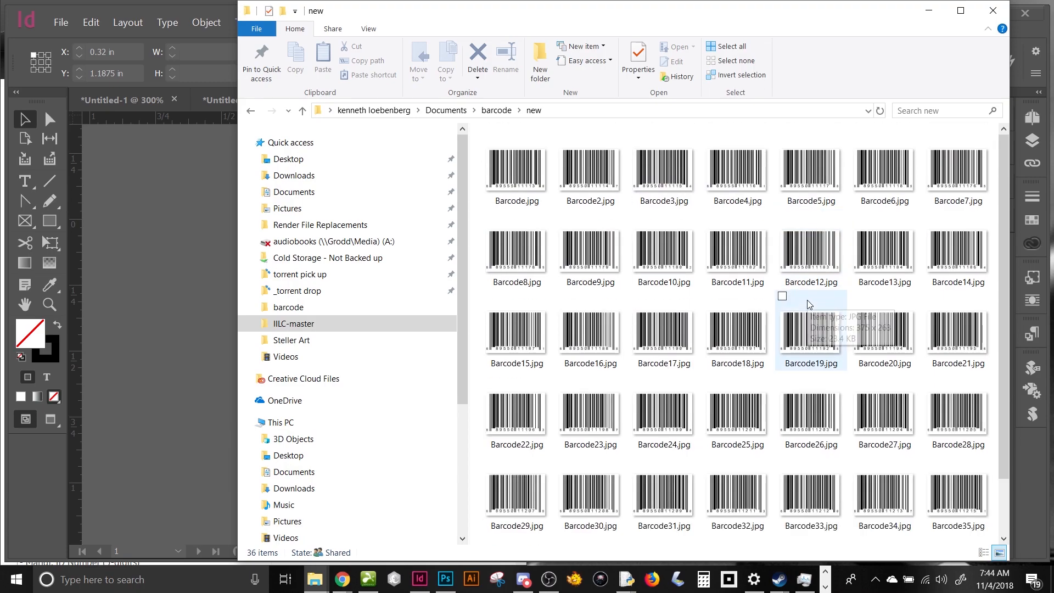
scroll(810, 303, "up", 1)
Step: Rename the first exported image, Barcode.jpg, as Barcode01.jpg
left_click(524, 207)
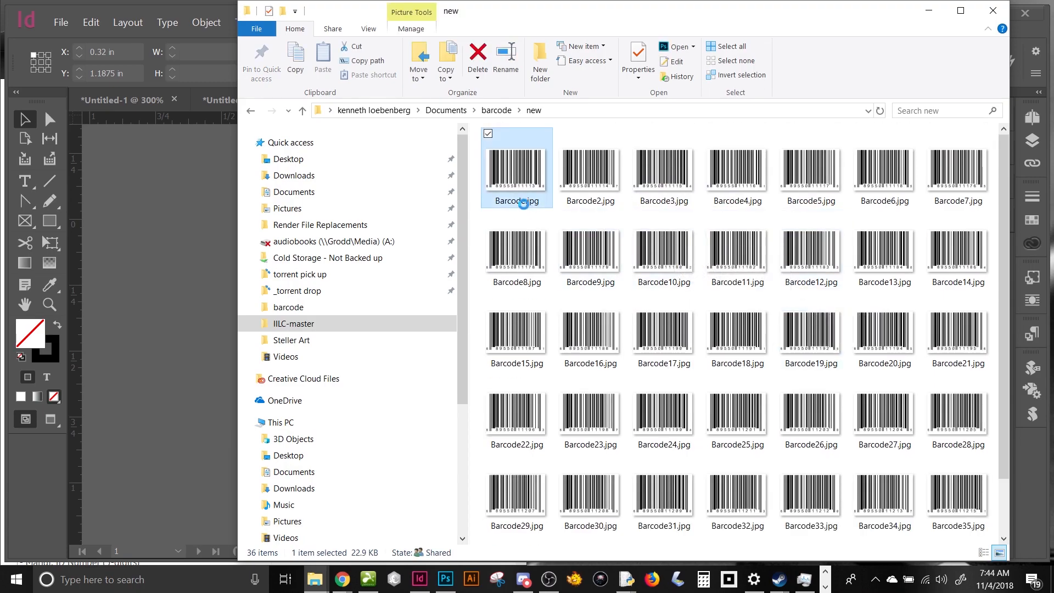
left_click(524, 200)
left_click(526, 201)
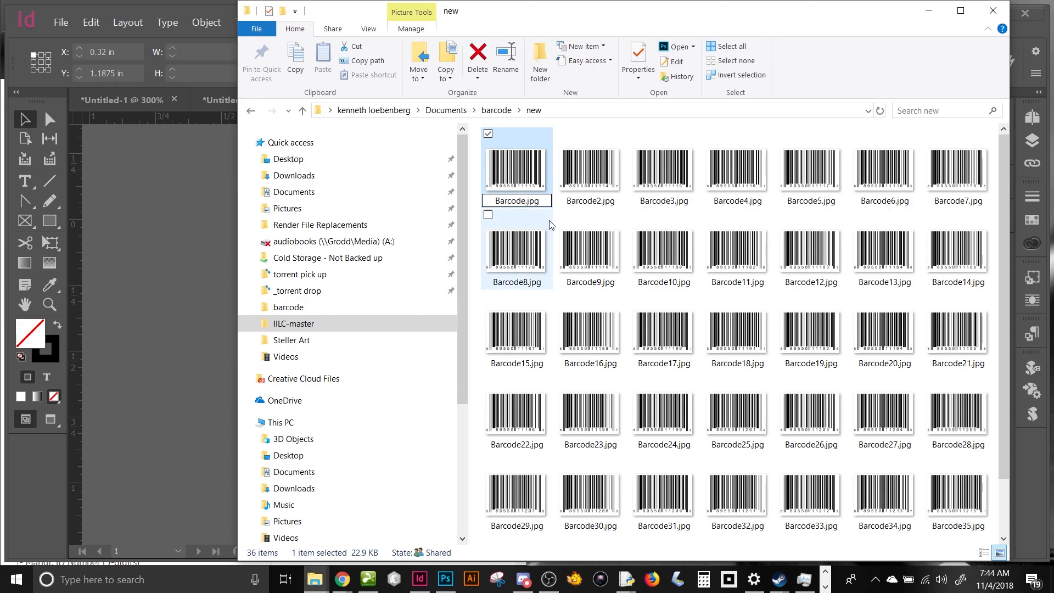
type("01")
left_click(599, 210)
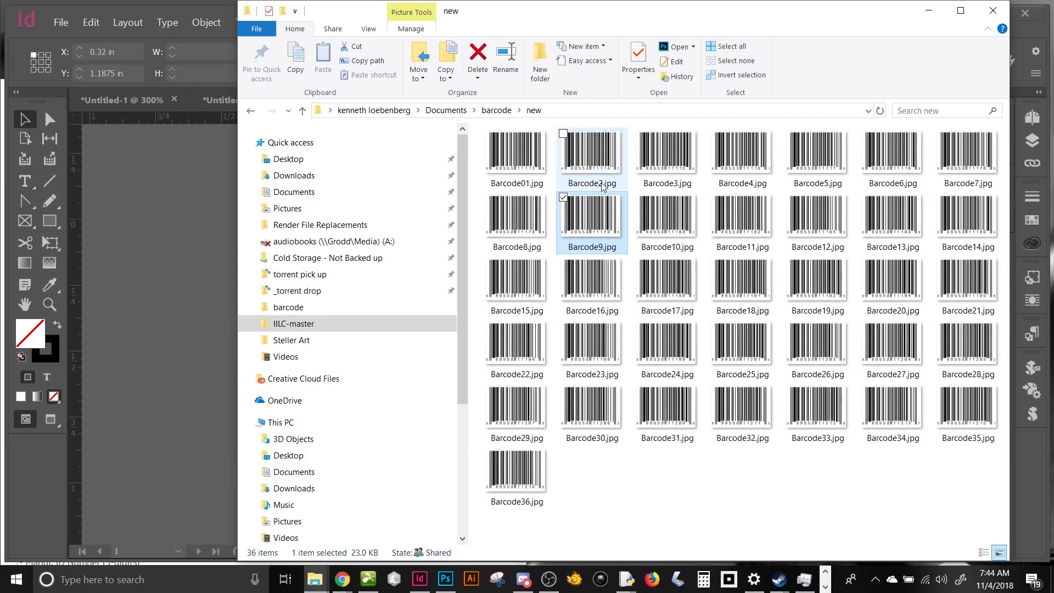
Step: Rename Barcode2.jpg as Barcode02.jpg and Barcode3.jpg as Barcode03.jpg
left_click(601, 184)
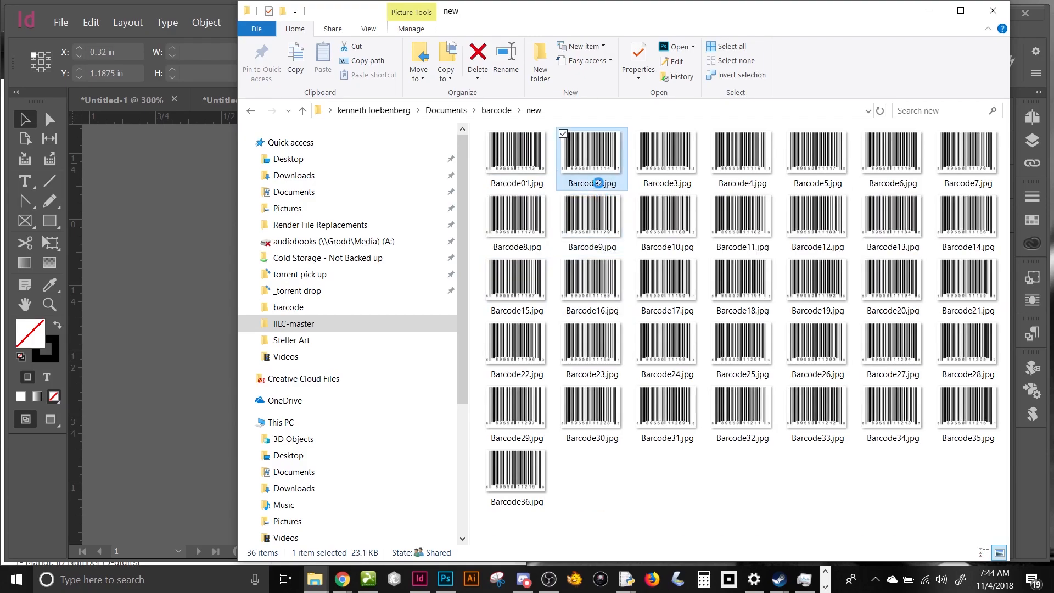
left_click(598, 182)
type("0")
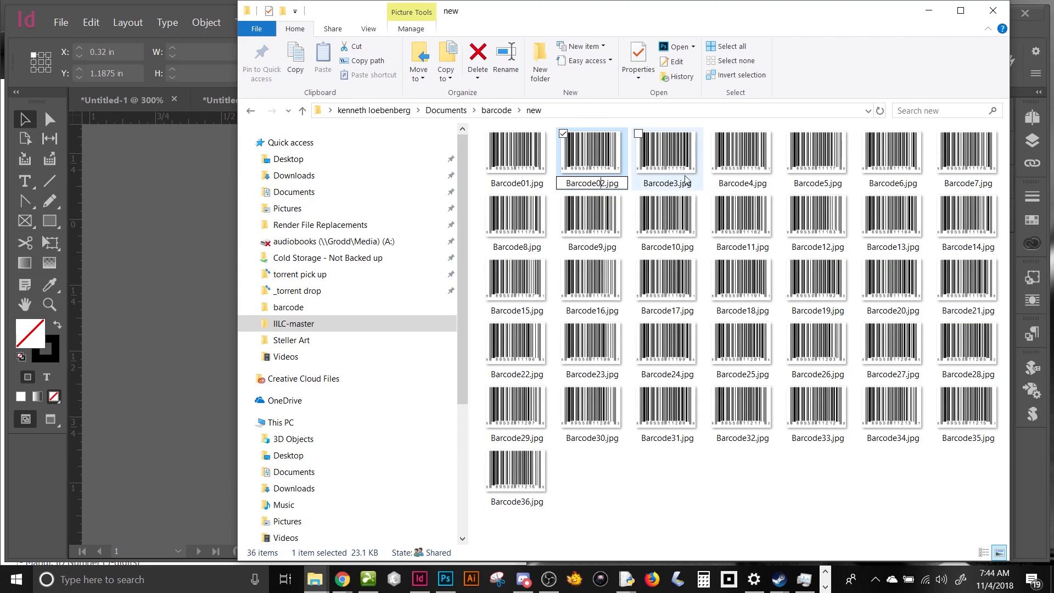
left_click(677, 187)
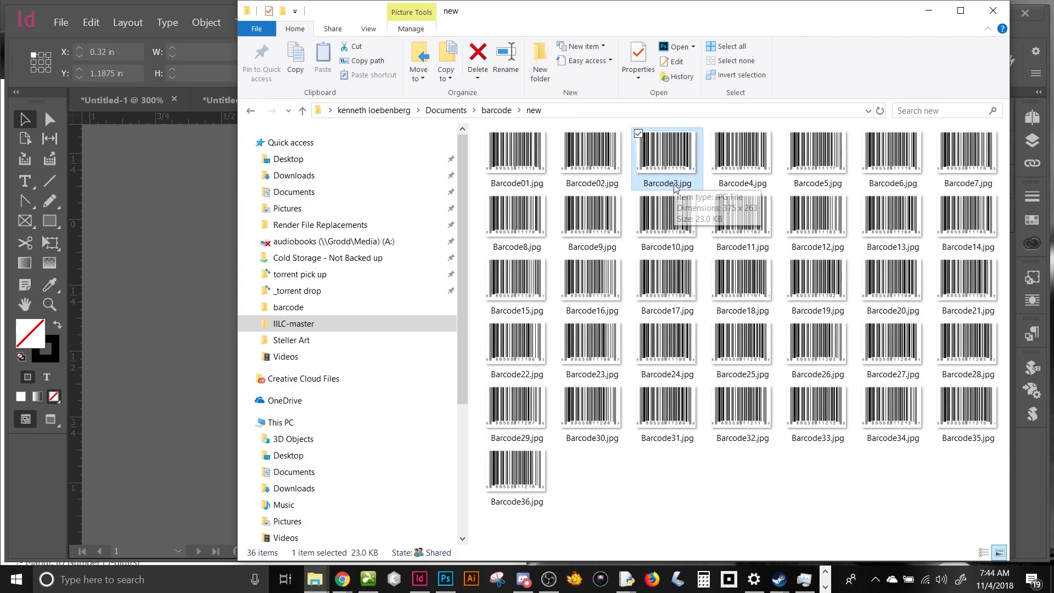
left_click(675, 187)
left_click(673, 183)
type("0")
key("Return")
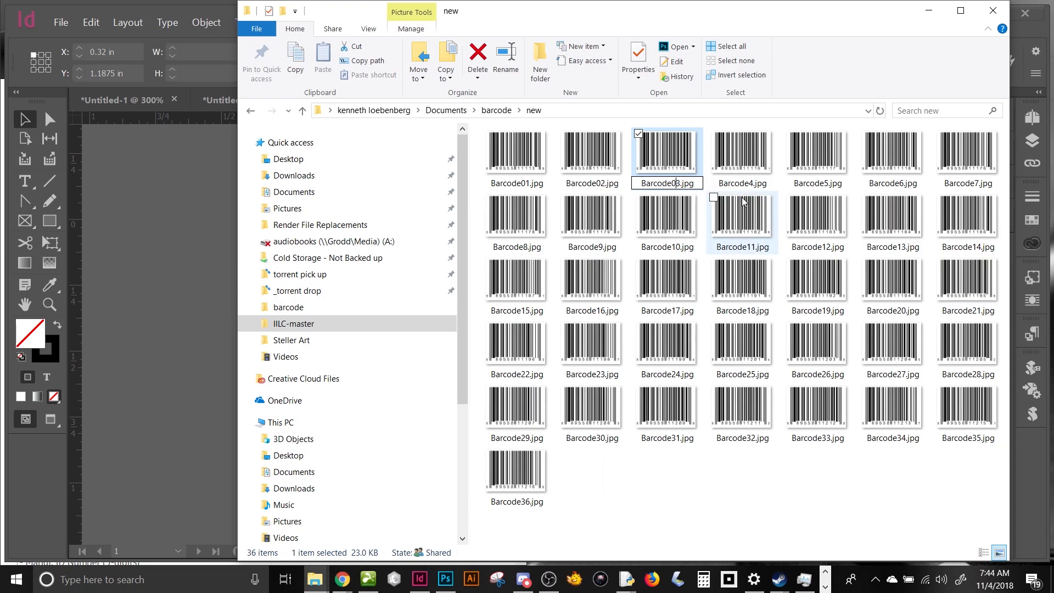
Step: Rename Barcode4.jpg as Barcode04.jpg and Barcode5.jpg as Barcode05.jpg
left_click(751, 187)
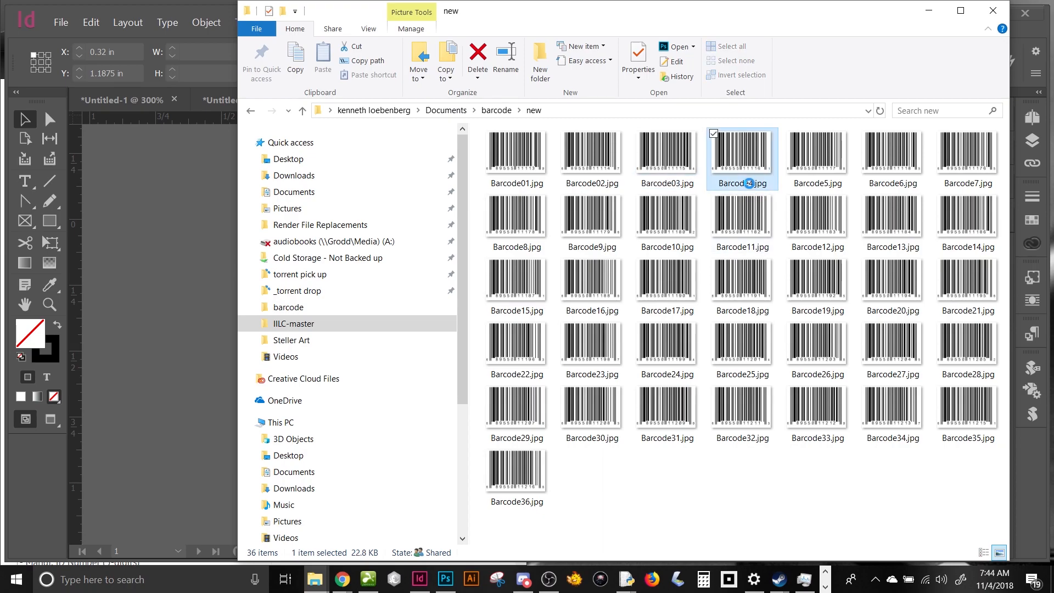
left_click(752, 186)
left_click(748, 184)
type("0")
key("Return")
left_click(826, 185)
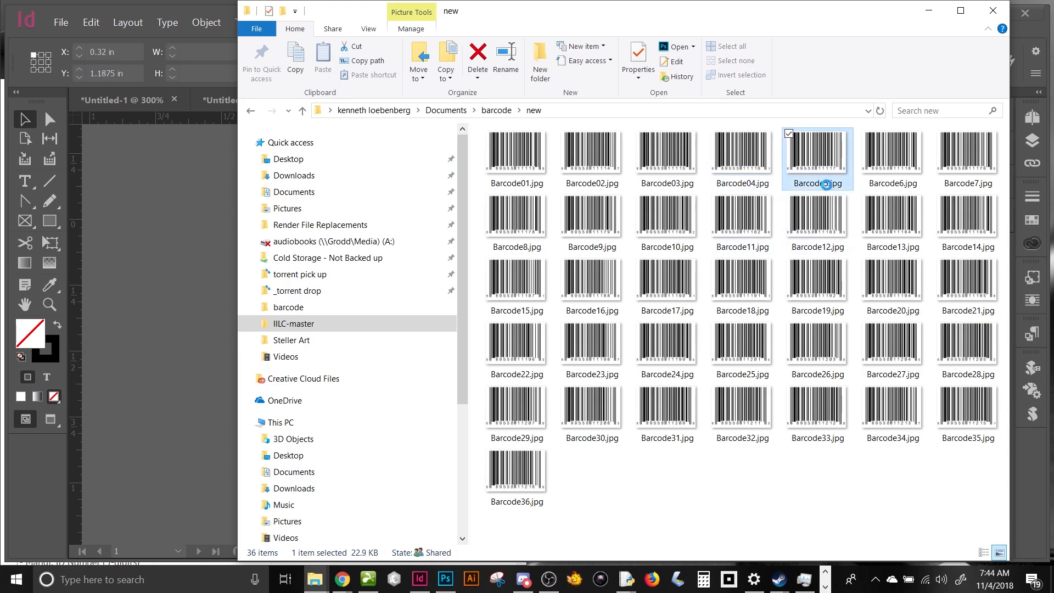
left_click(822, 183)
left_click(823, 184)
type("0")
Step: Rename Barcode6.jpg as Barcode06.jpg and Barcode7.jpg as Barcode07.jpg
left_click(898, 185)
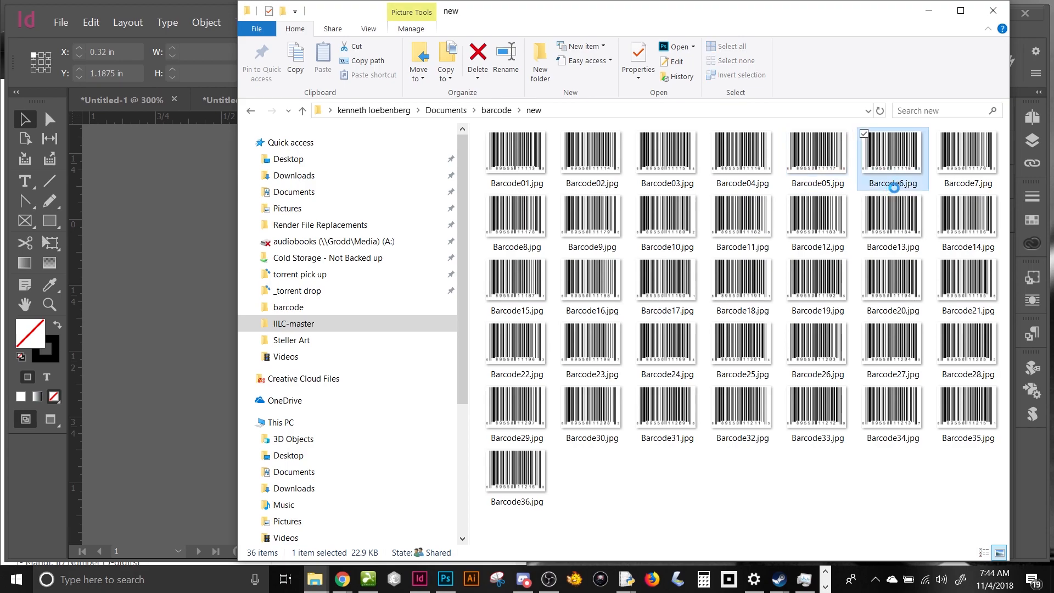
left_click(899, 183)
left_click(900, 183)
type("0")
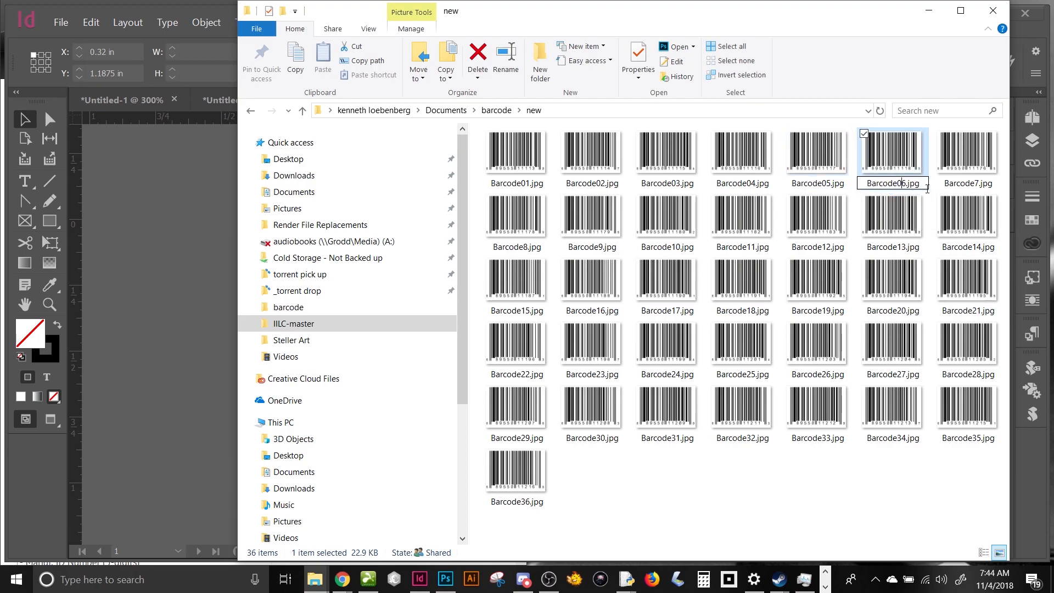
left_click(978, 186)
left_click(976, 185)
left_click(974, 184)
type("0")
key("Return")
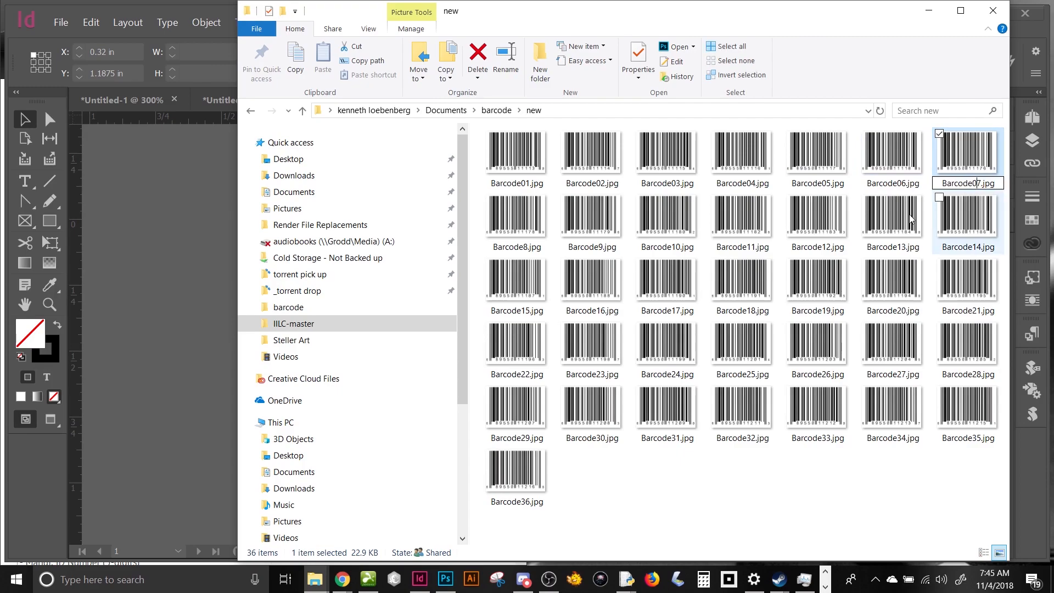
Step: Rename Barcode8.jpg as Barcode08.jpg and Barcode9.jpg as Barcode09.jpg
left_click(525, 249)
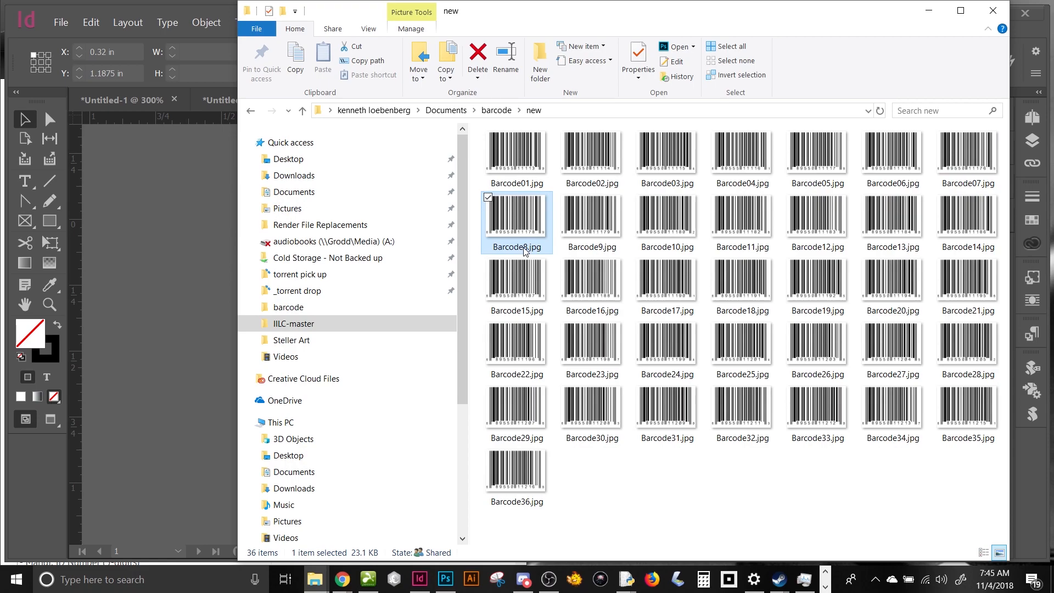
left_click(522, 247)
left_click(520, 247)
type("0")
key("Return")
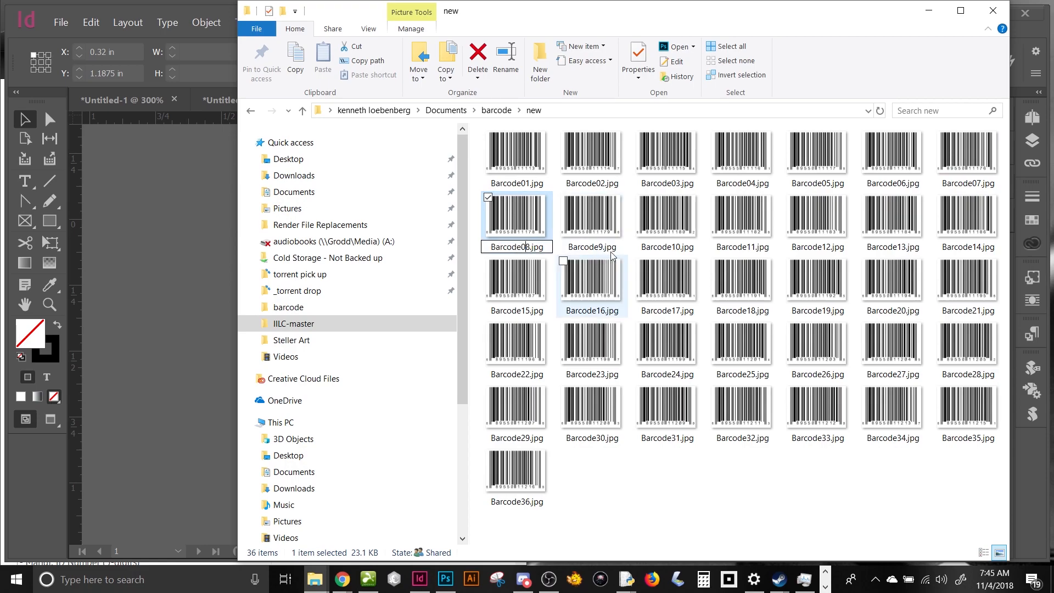
left_click(600, 247)
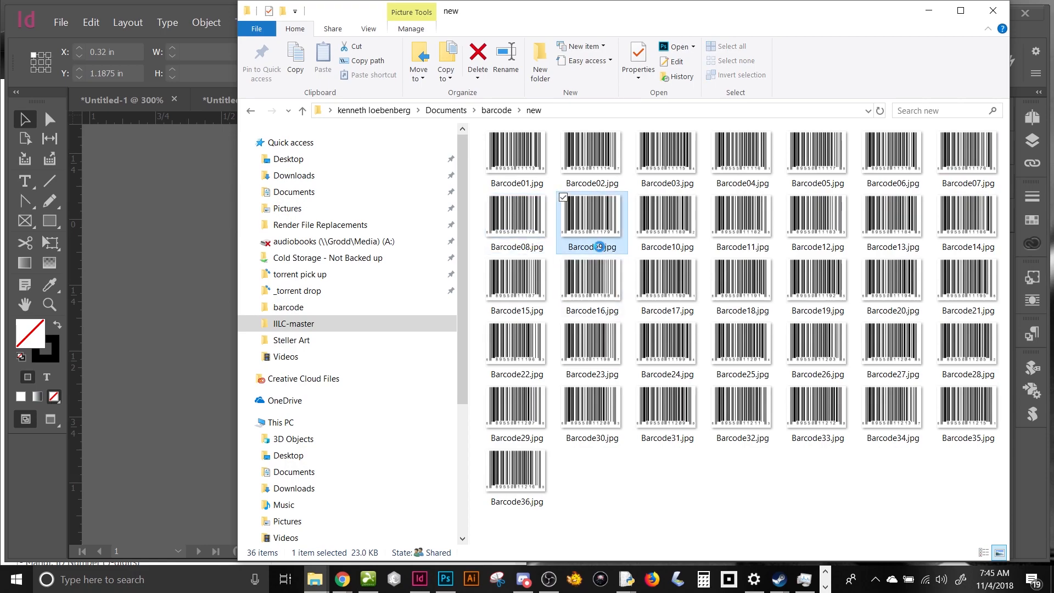
left_click(599, 248)
left_click(597, 247)
type("0")
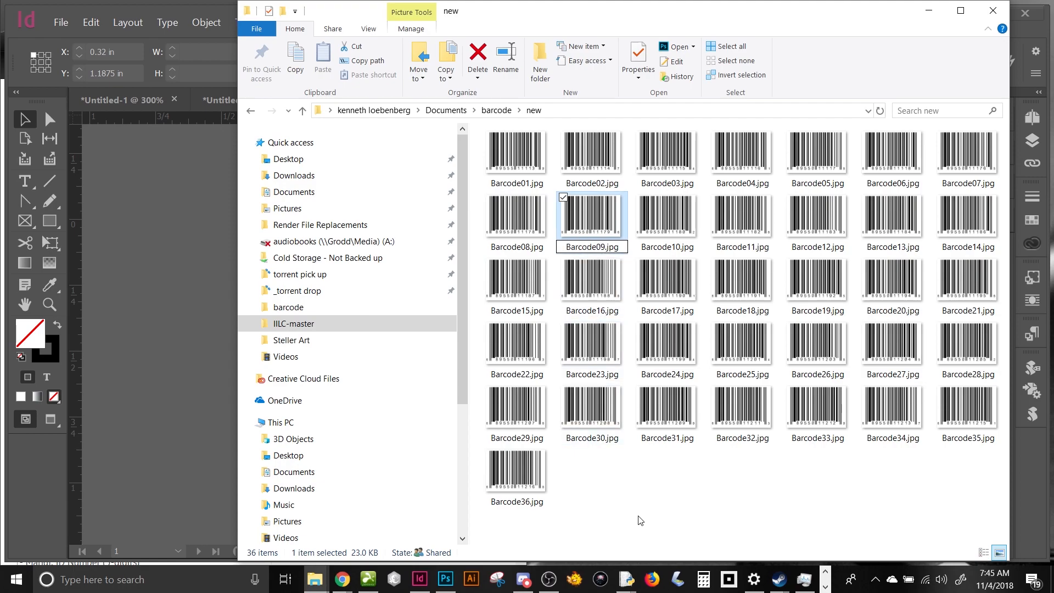
left_click(664, 477)
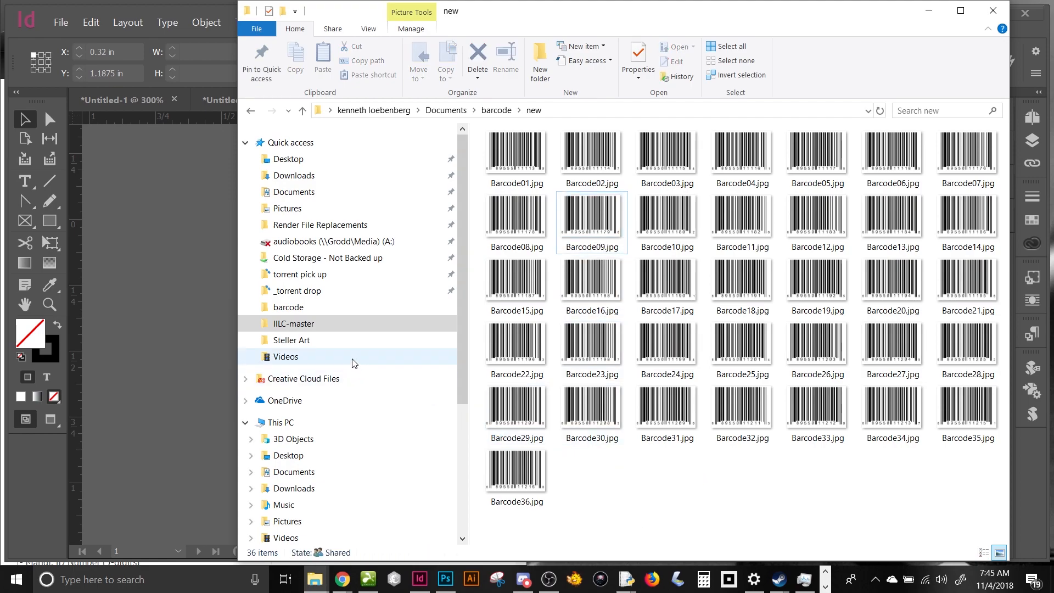
Step: Open the IILC-master folder and switch to the Super-Renamer-Pro GitHub page in Chrome
left_click(302, 325)
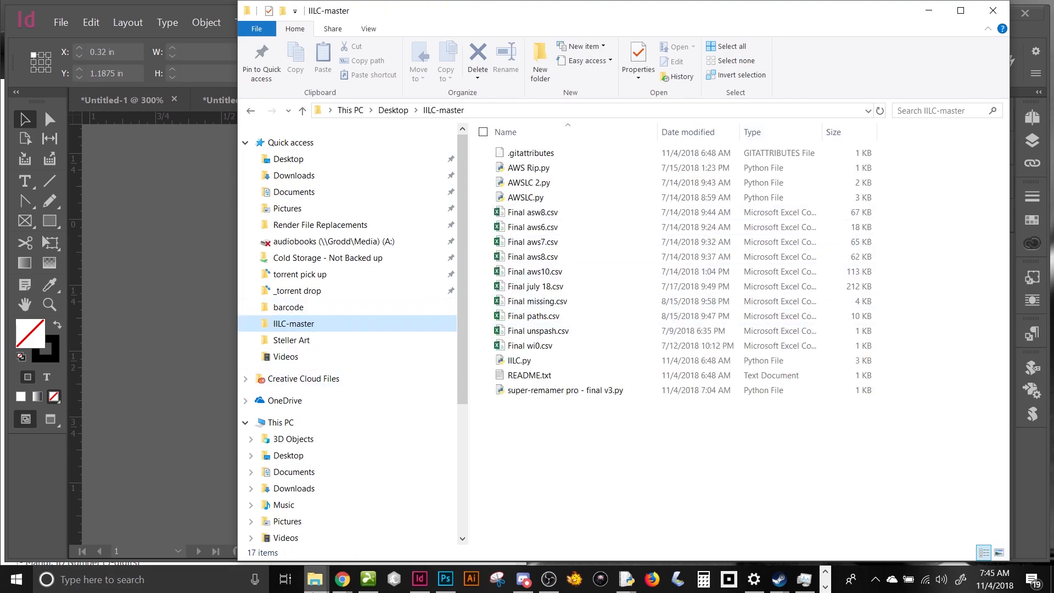
left_click(342, 580)
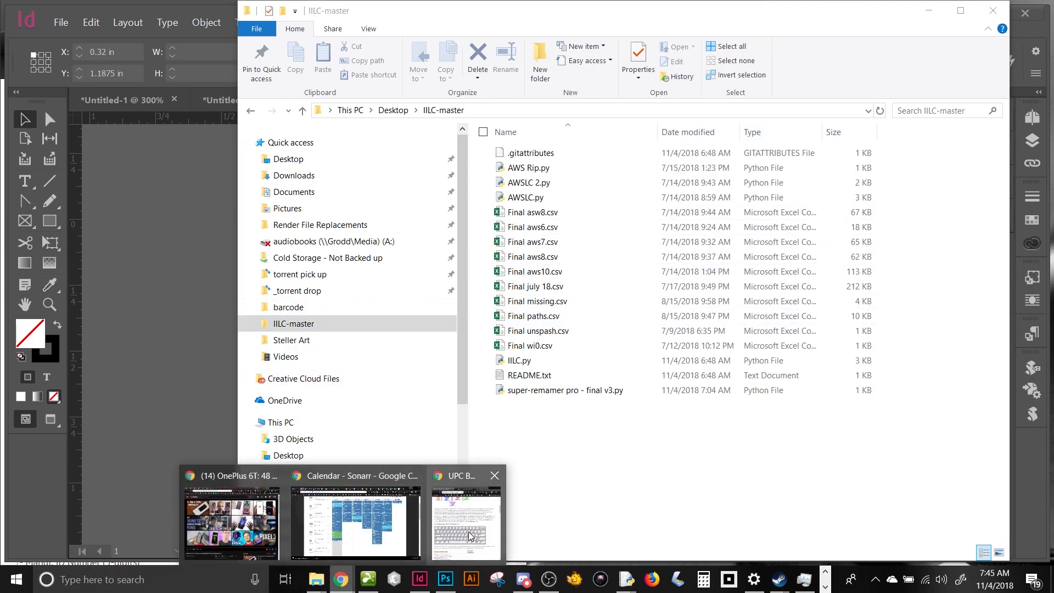
left_click(466, 536)
left_click(486, 12)
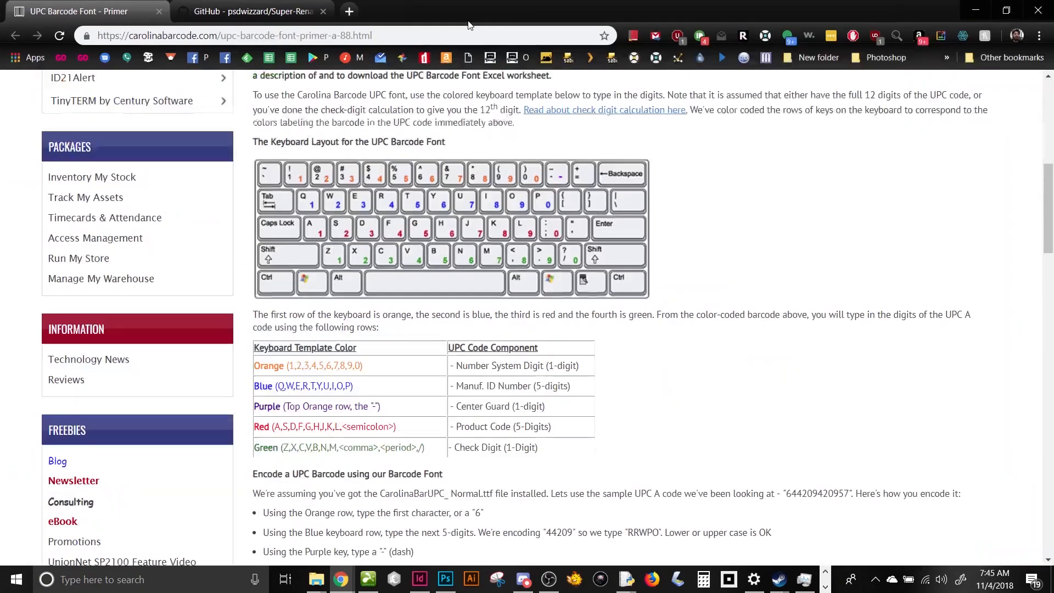
left_click(252, 11)
scroll(500, 173, "up", 2)
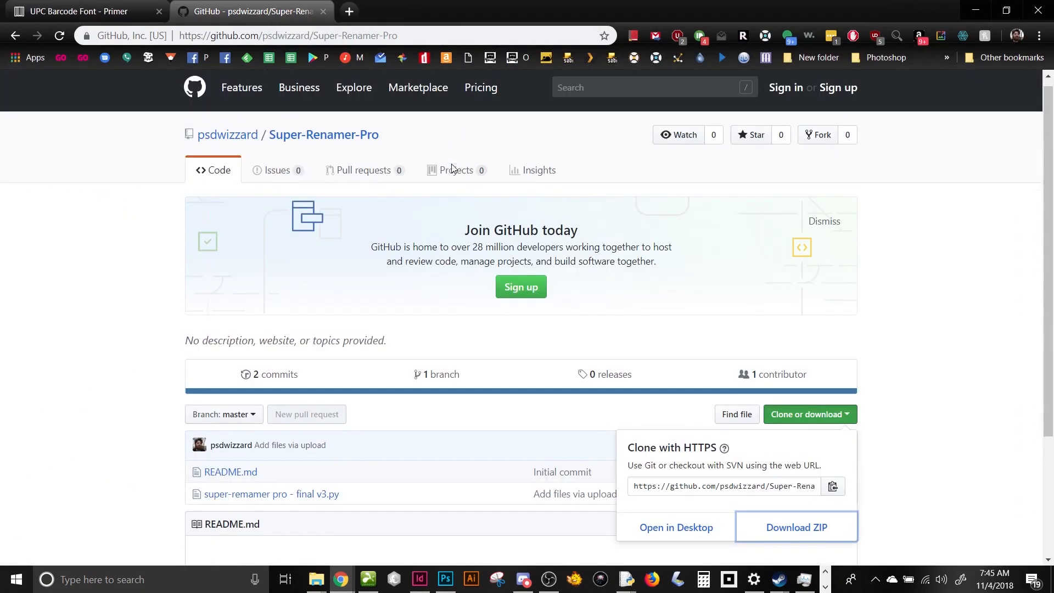
Step: Open the IILC repository from the author's GitHub profile and read its README
left_click(235, 156)
left_click(237, 145)
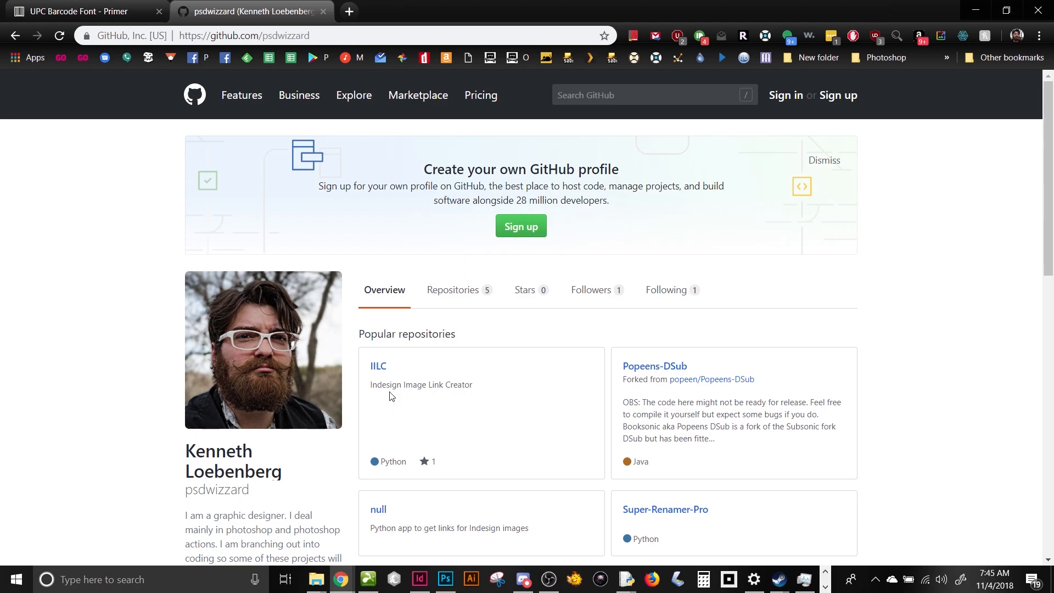
left_click(379, 366)
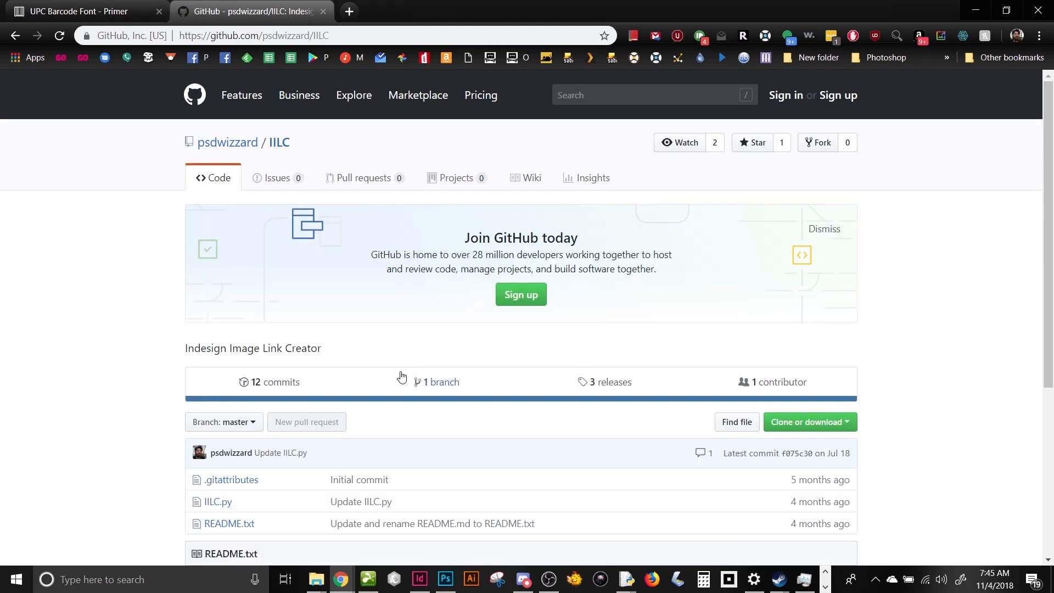
scroll(401, 377, "down", 2)
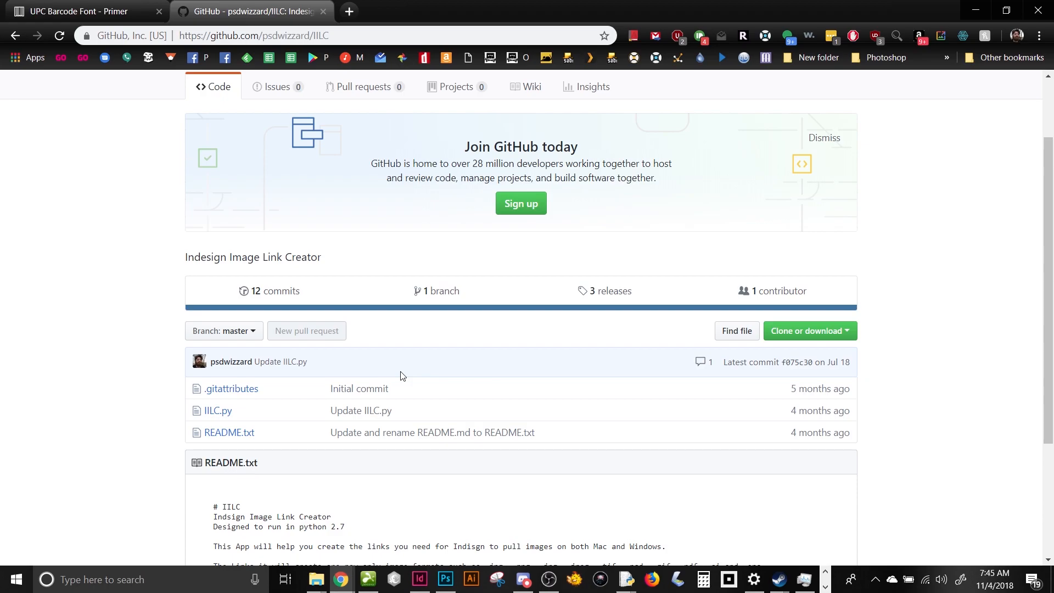
scroll(394, 436, "down", 3)
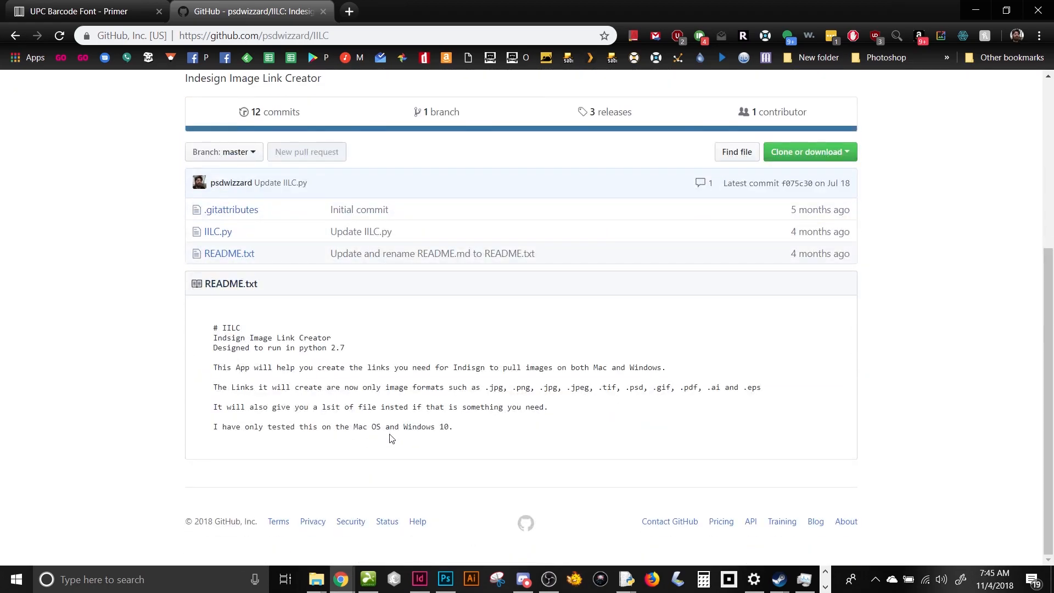
scroll(391, 437, "up", 3)
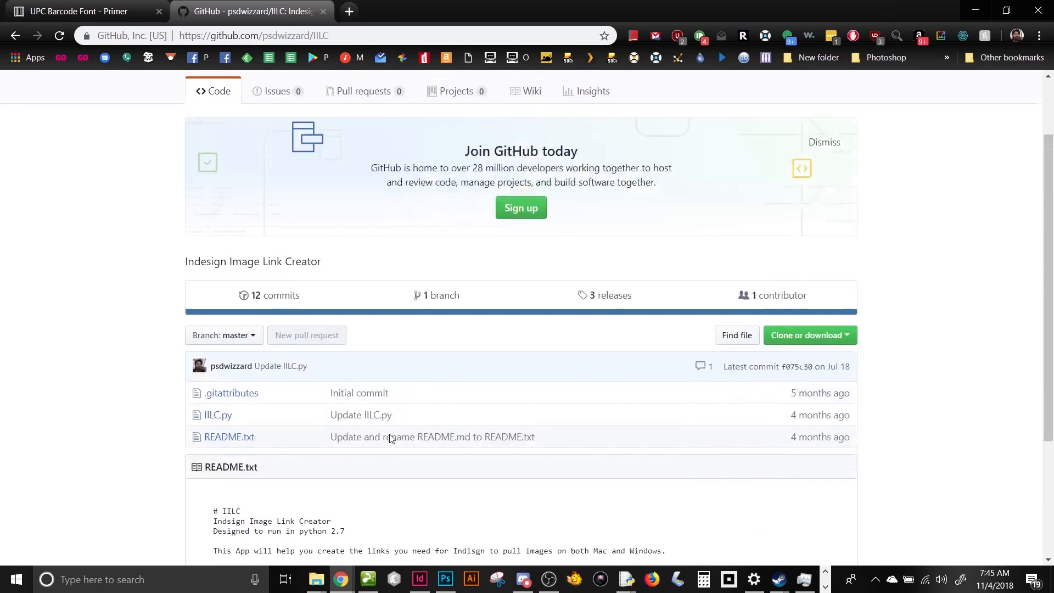
Step: Run IILC.py from the IILC-master folder in File Explorer and choose files as its output type
left_click(794, 345)
left_click(570, 539)
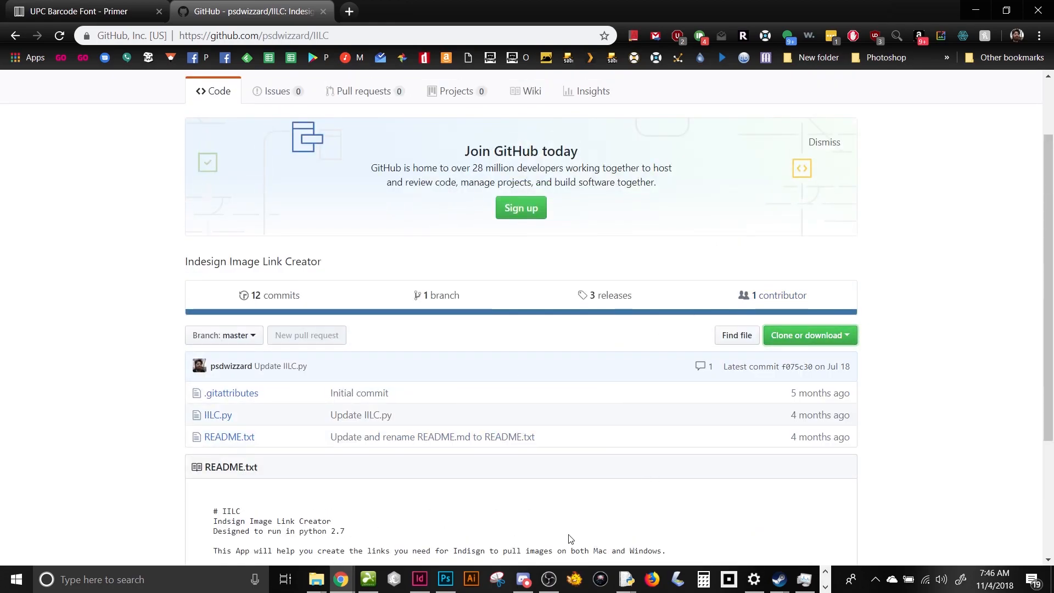
mouse_move(316, 579)
left_click(492, 530)
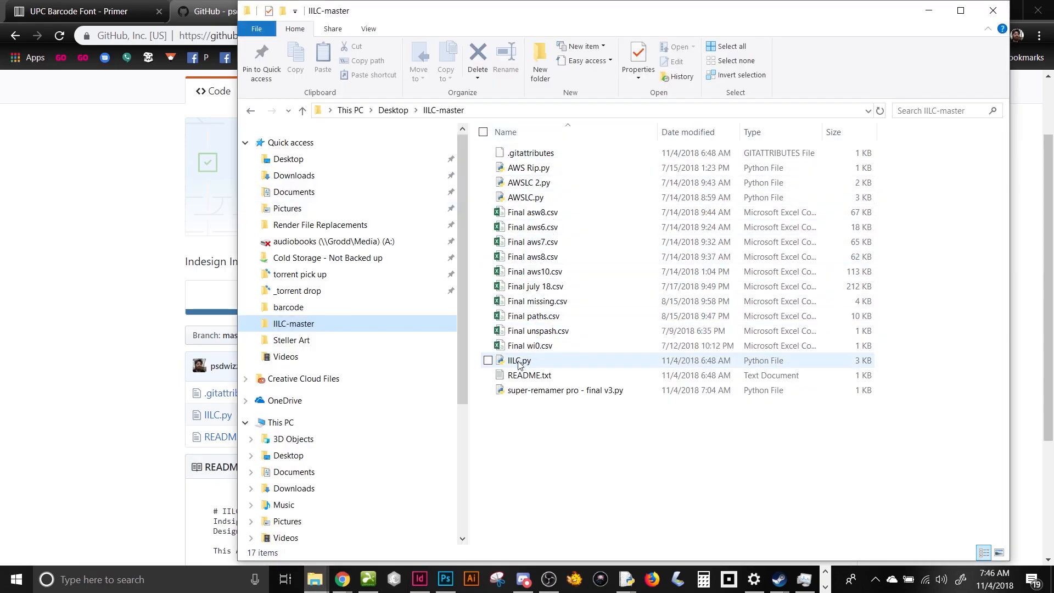
double_click(500, 363)
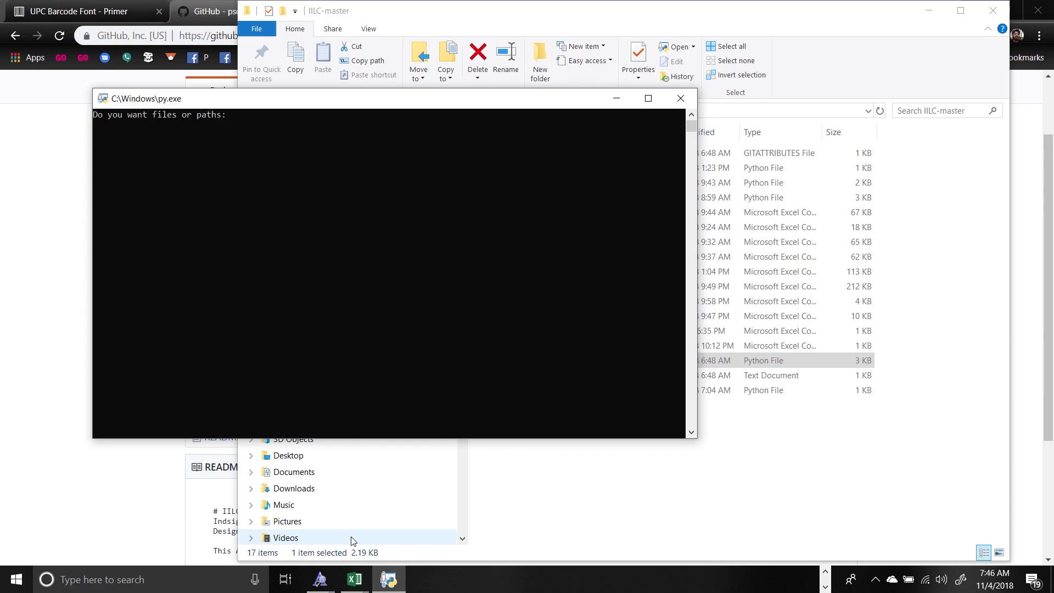
key("Return")
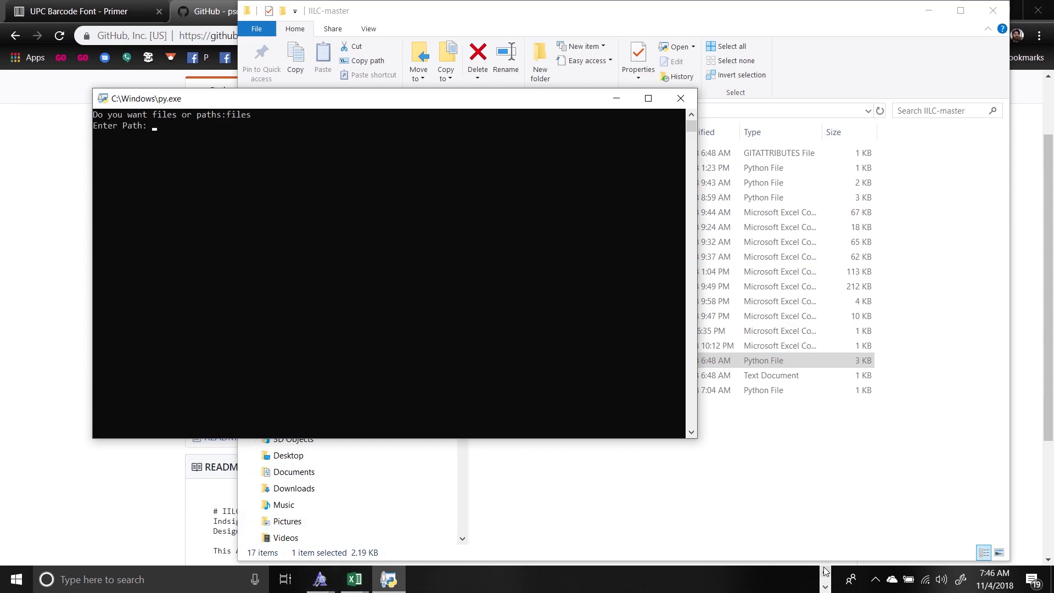
Step: Go back to the barcode\new folder in File Explorer and copy its full path
left_click(852, 513)
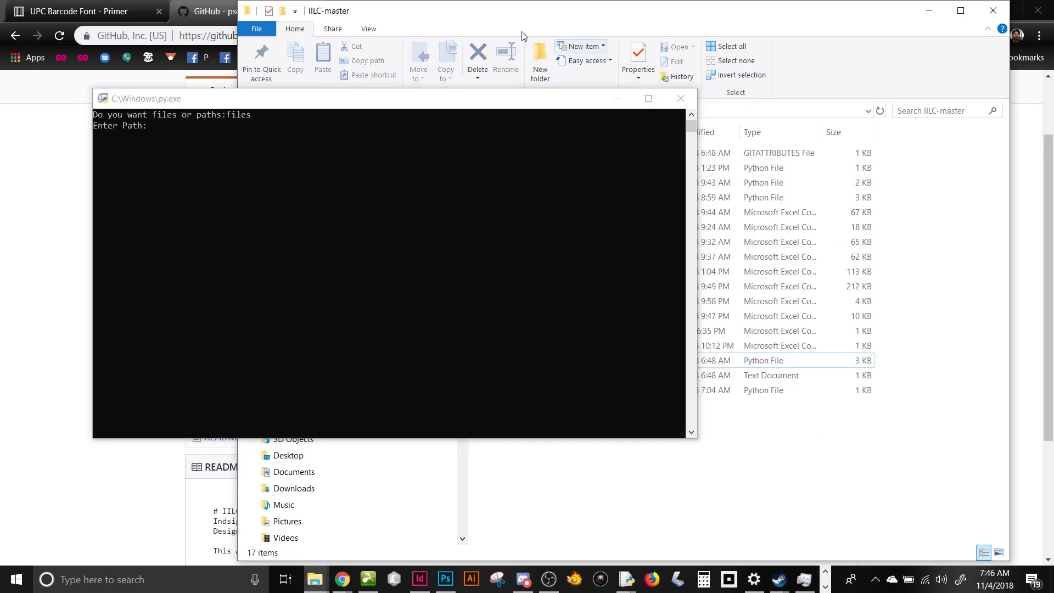
left_click_drag(759, 22, 828, 34)
left_click_drag(533, 103, 478, 279)
left_click(833, 26)
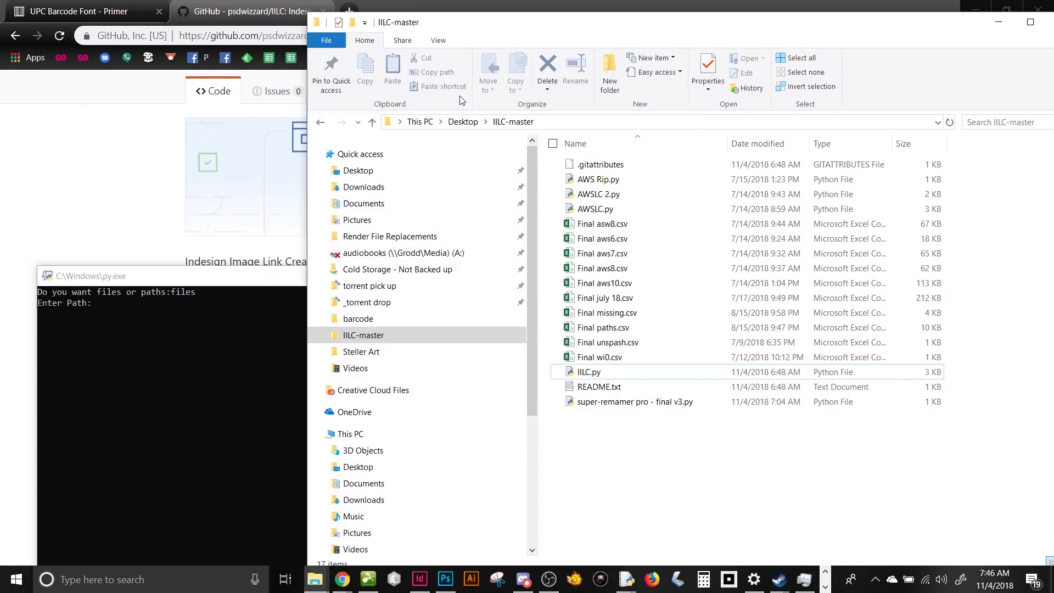
left_click(320, 122)
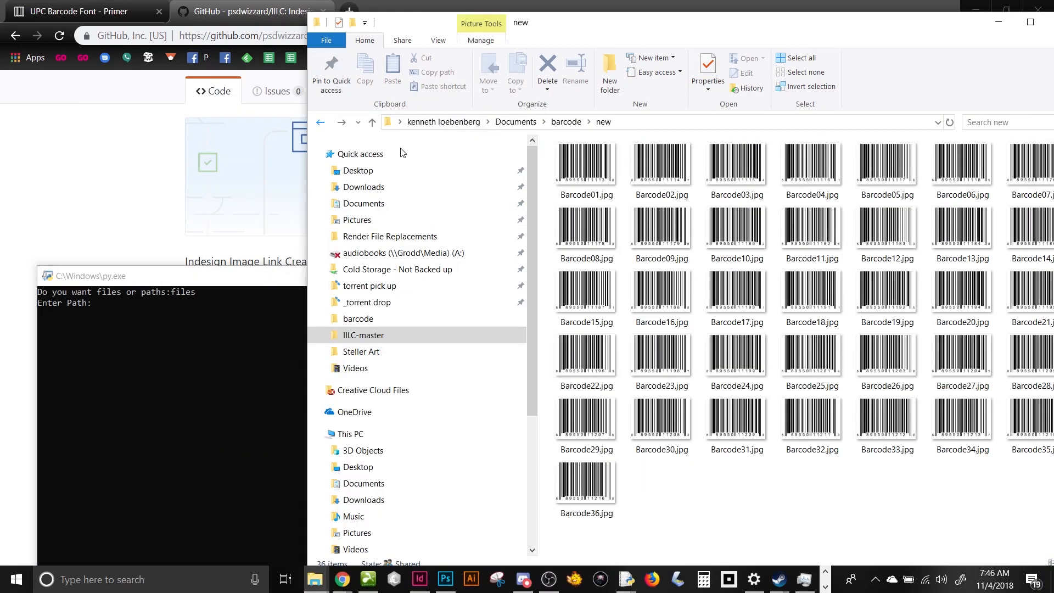
left_click(641, 122)
key("ctrl+c")
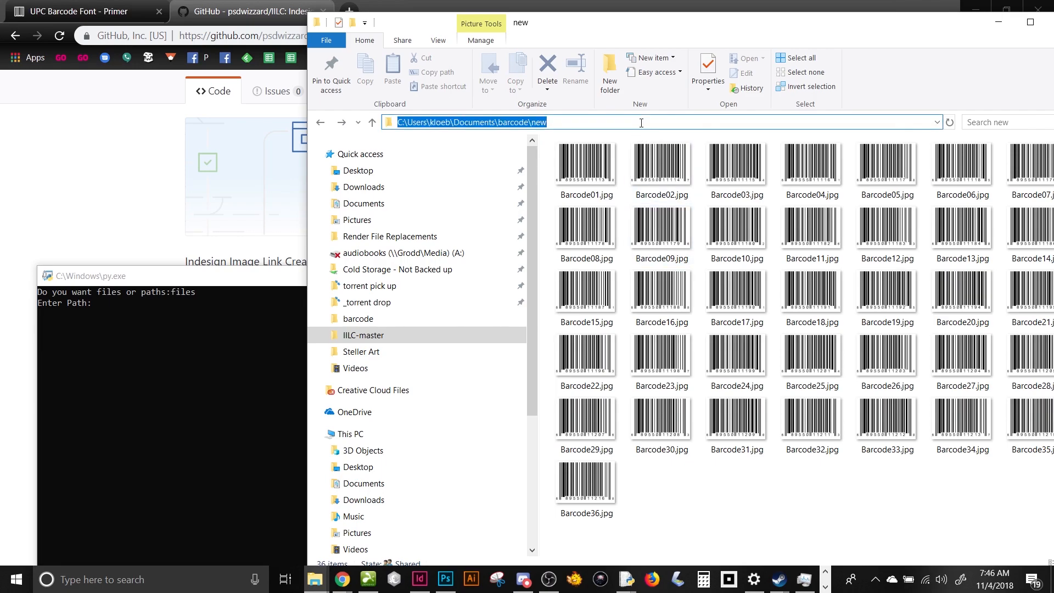
left_click(704, 497)
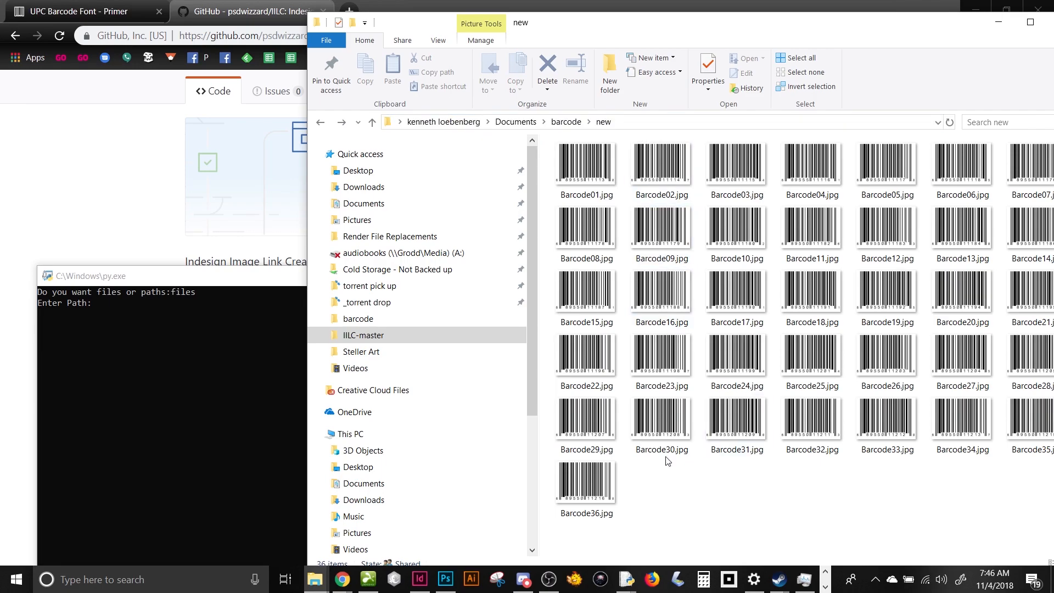
right_click(571, 356)
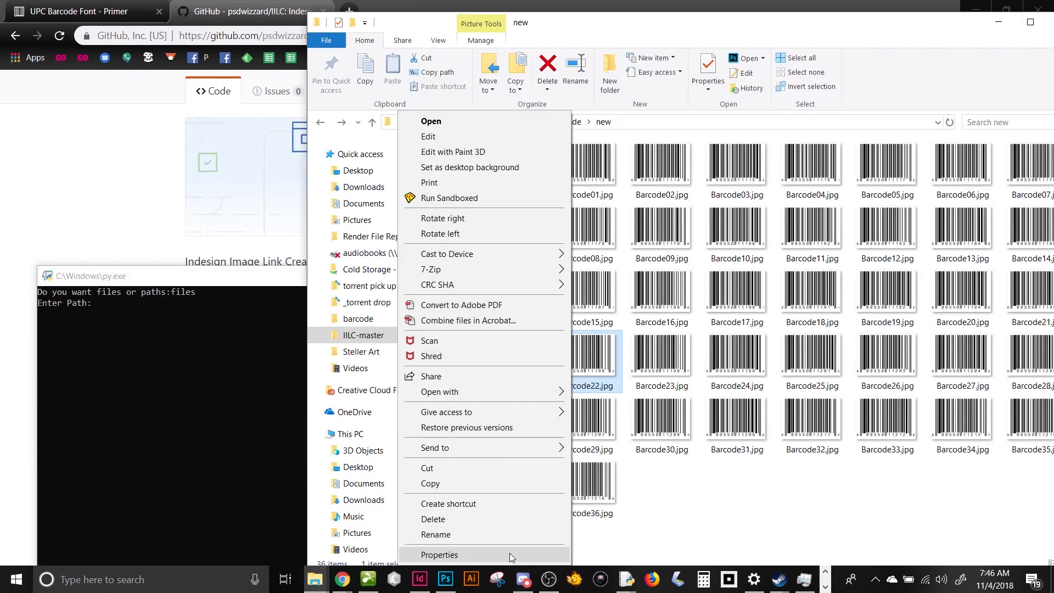
left_click(686, 508)
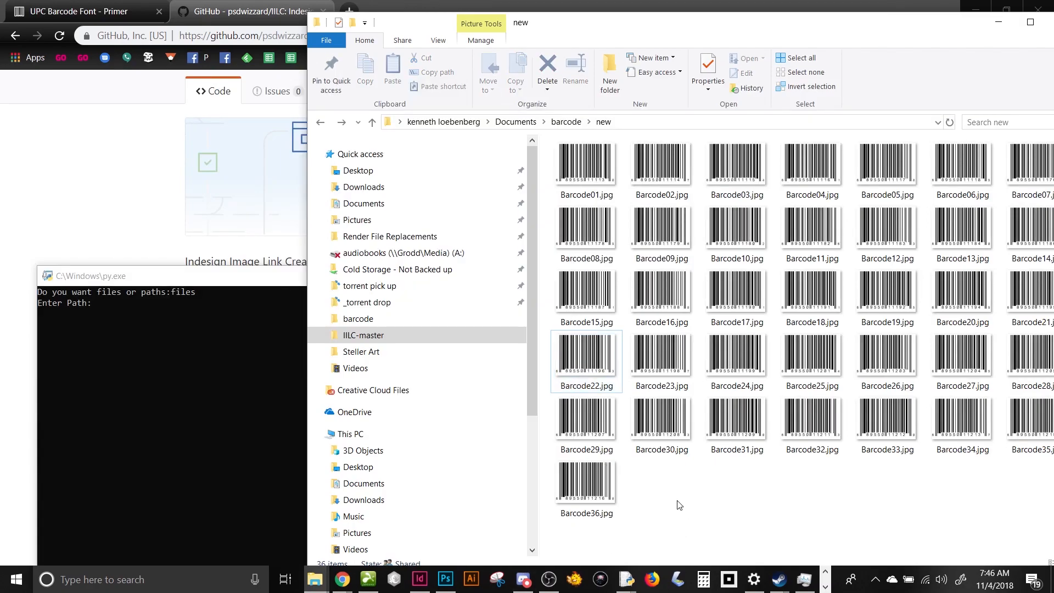
Step: Give the IILC script the copied folder path and the project name Bcodes
left_click_drag(239, 279, 354, 141)
left_click(367, 210)
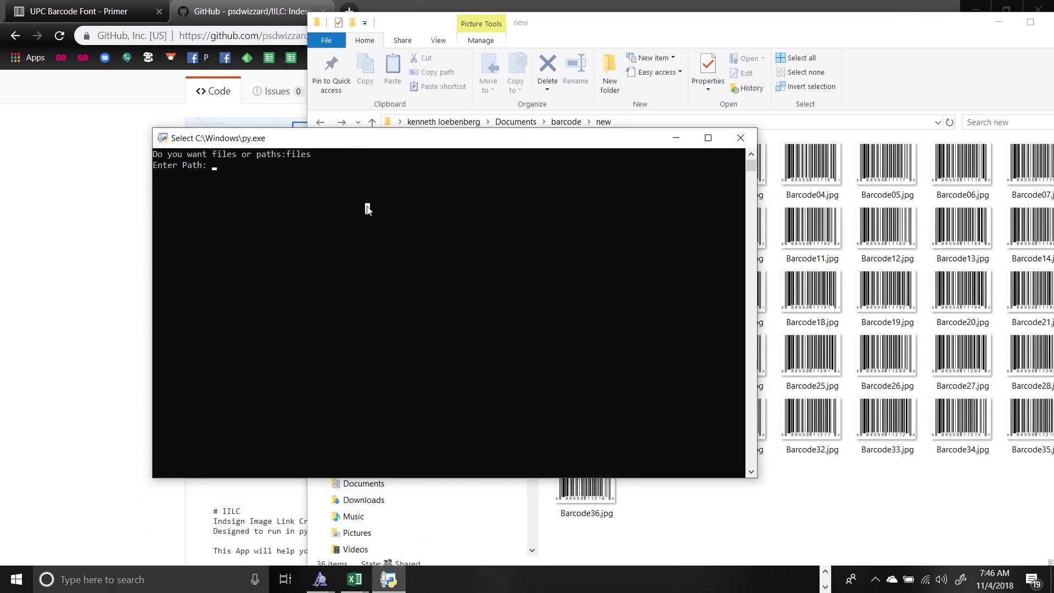
key("ctrl+v")
key("Return")
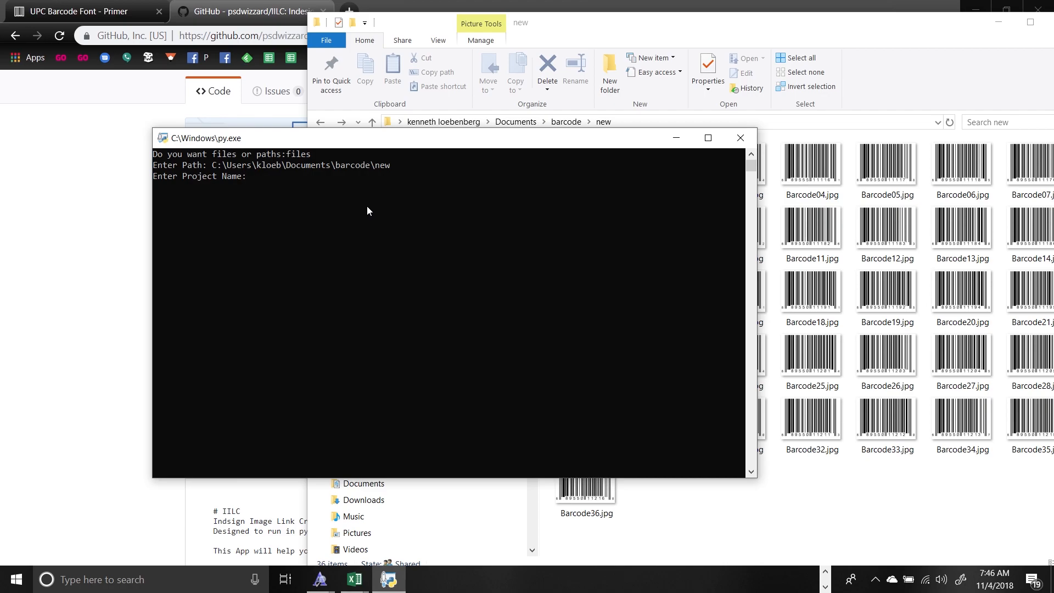
type("Bcodes")
key("Return")
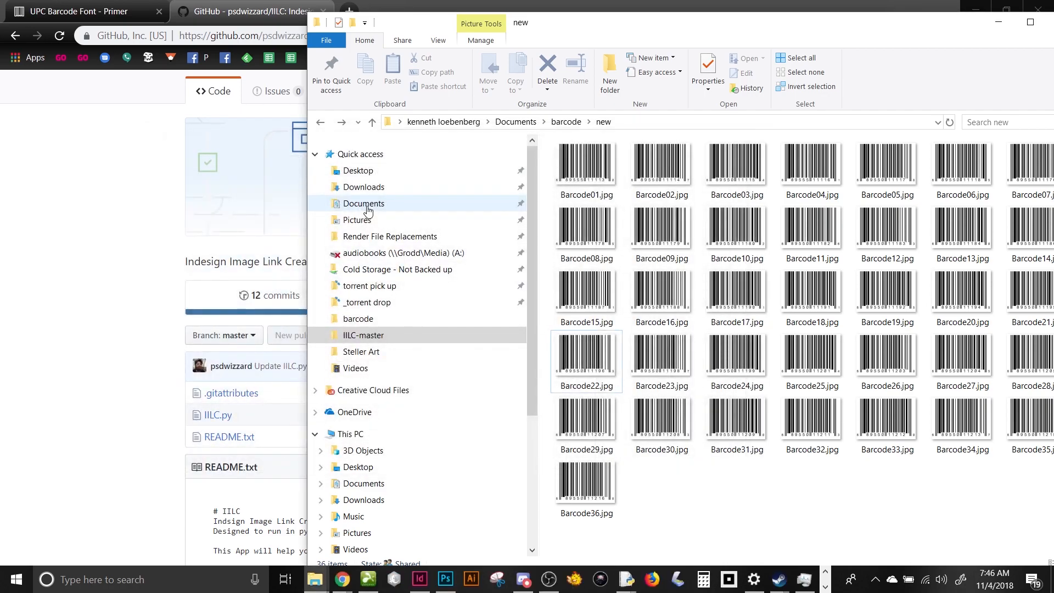
Step: Open Bcodes.csv from the new folder in Excel and check its file-name list through to the end
left_click(668, 497)
double_click(668, 498)
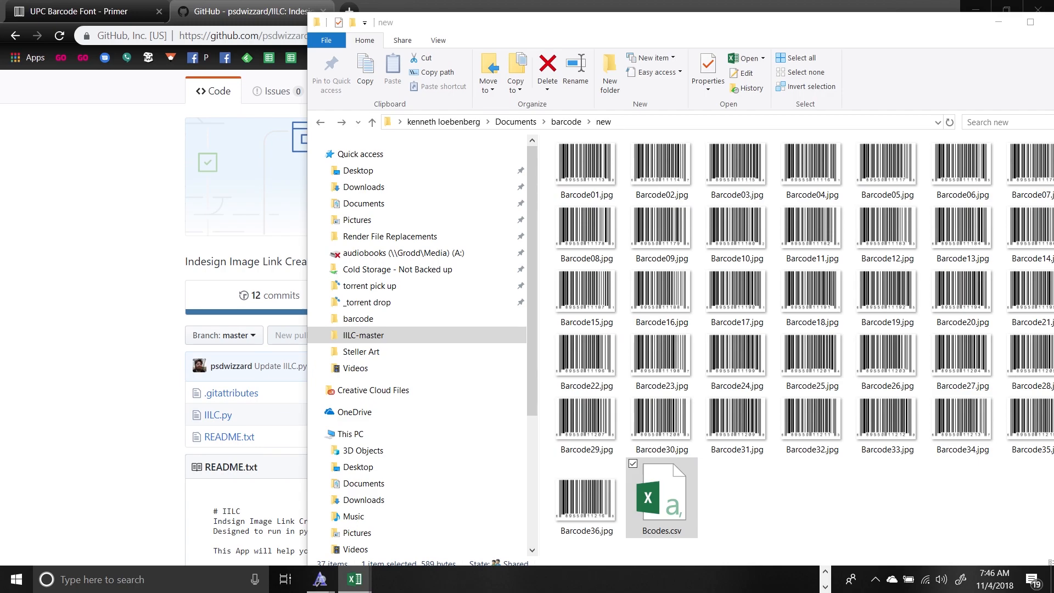
left_click_drag(1, 332, 743, 4)
scroll(271, 328, "down", 19)
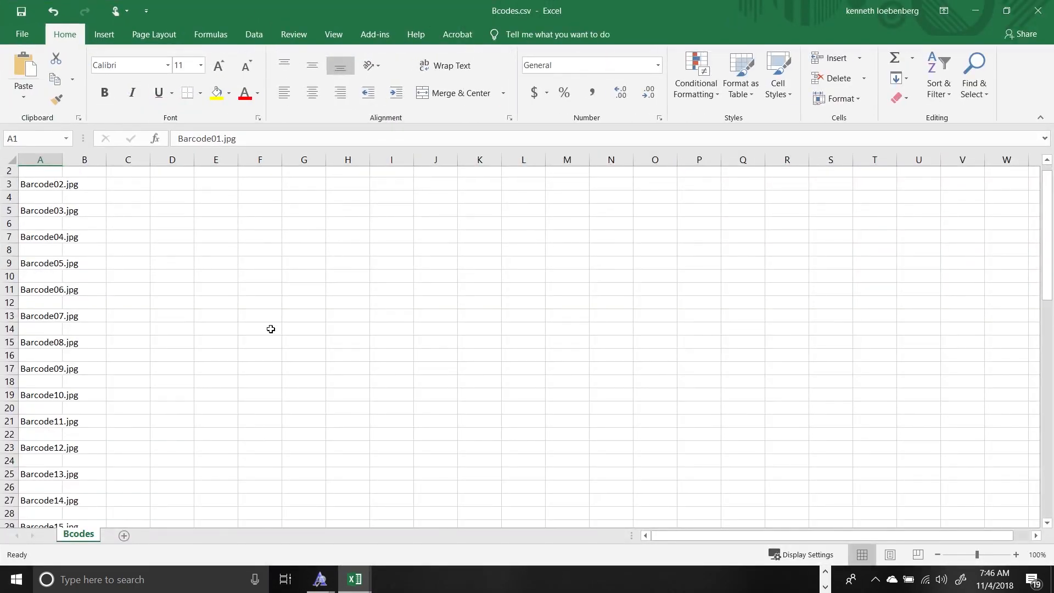
scroll(265, 329, "up", 12)
scroll(266, 329, "down", 15)
left_click(32, 271)
left_click(32, 279)
key("Delete")
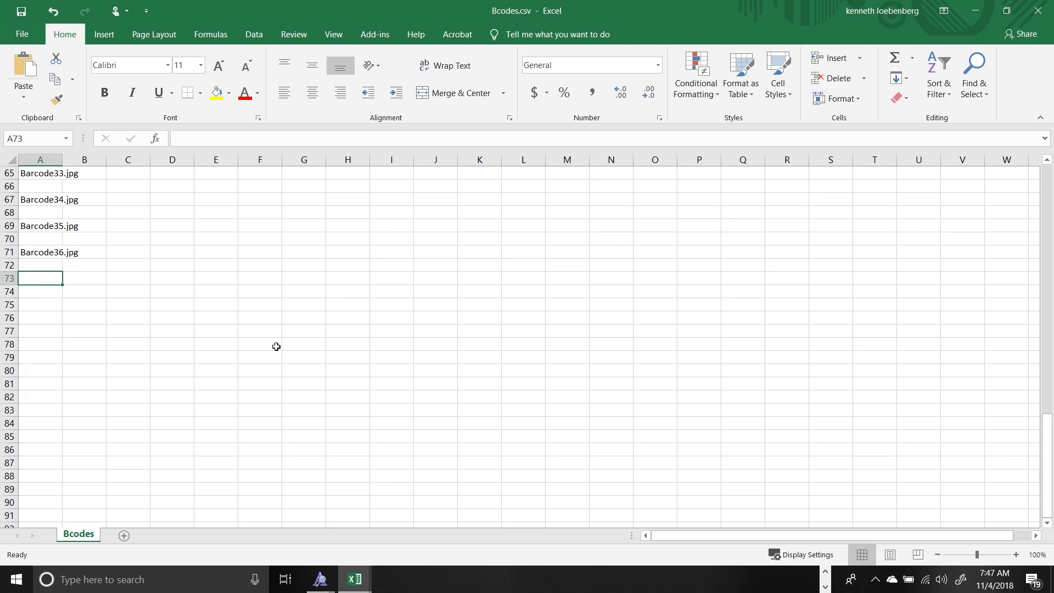
Step: Sort column A by cell values from A to Z to close the blank rows between the file names
scroll(275, 346, "up", 20)
left_click(34, 161)
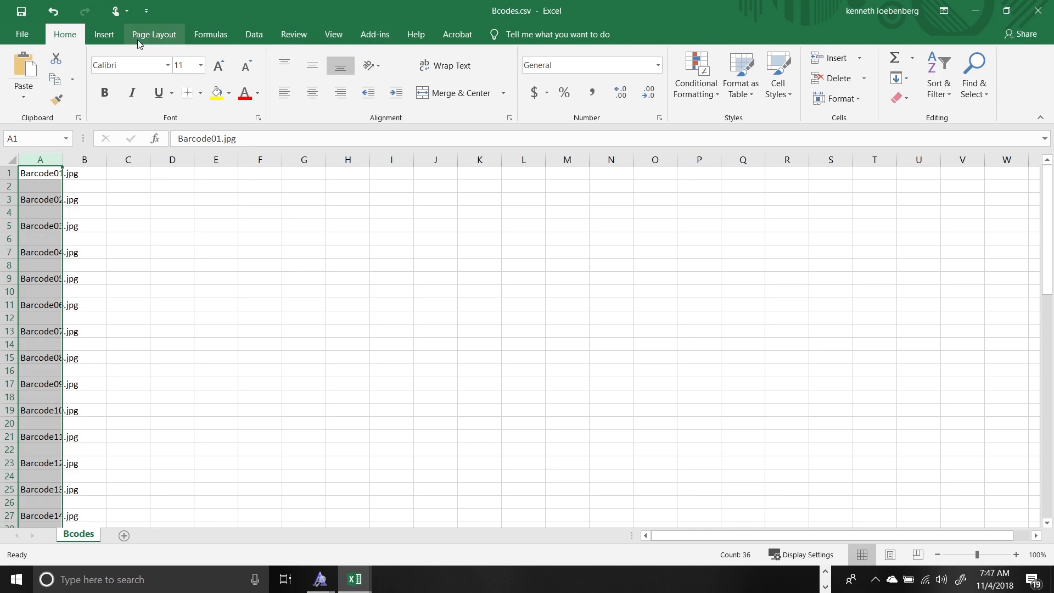
left_click(266, 37)
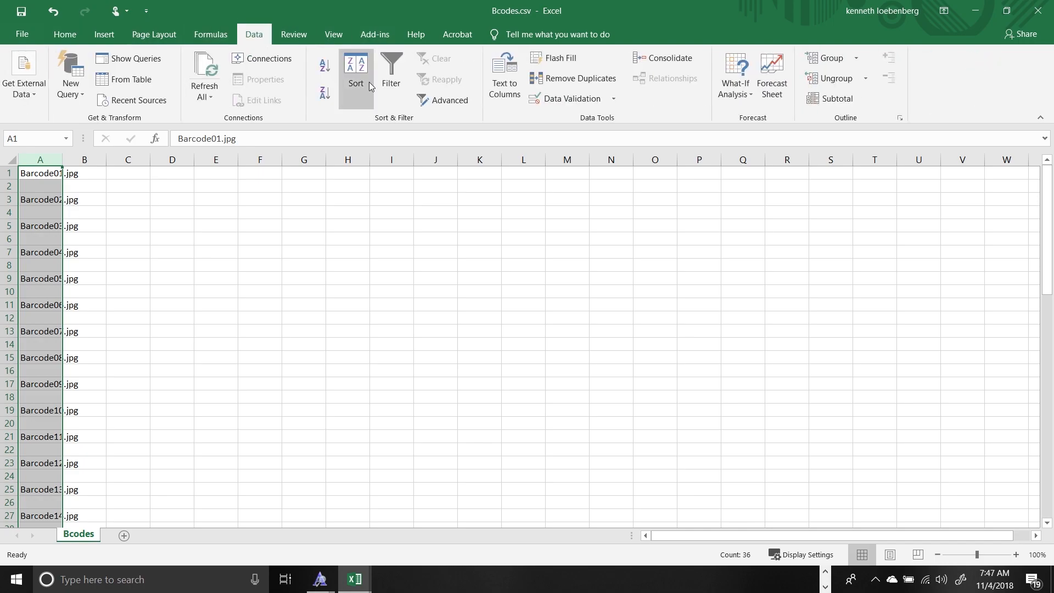
left_click(357, 74)
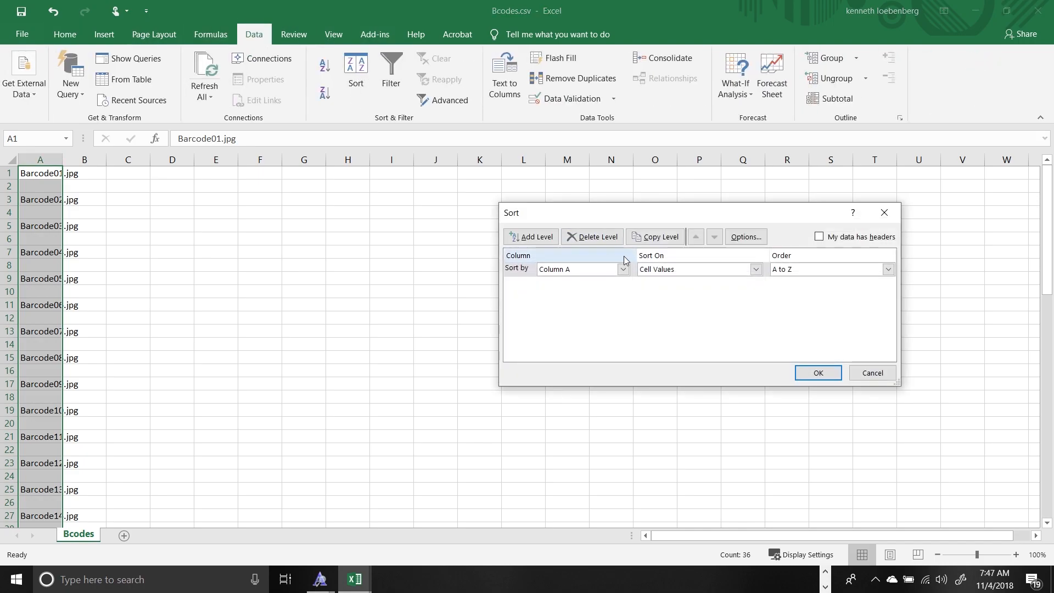
left_click(806, 373)
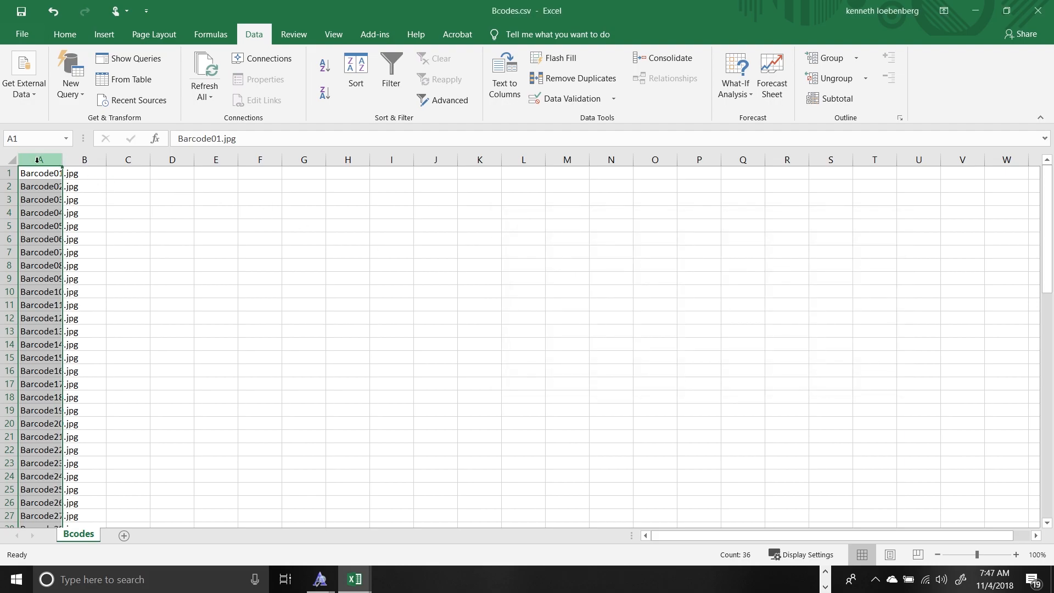
Step: Move the sorted file names from column A to column B
key("ctrl+c")
left_click(96, 176)
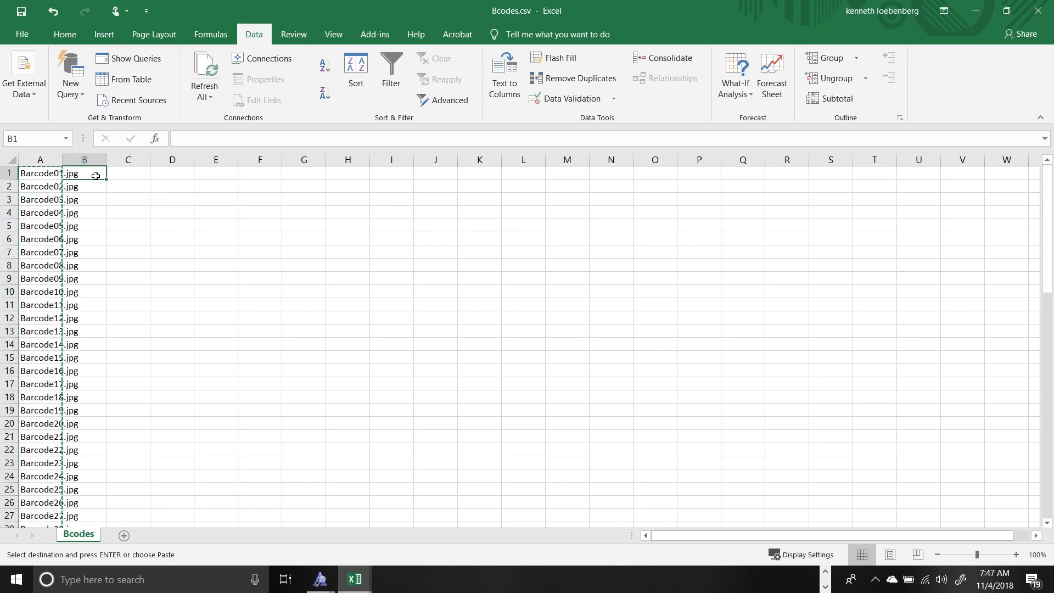
key("Return")
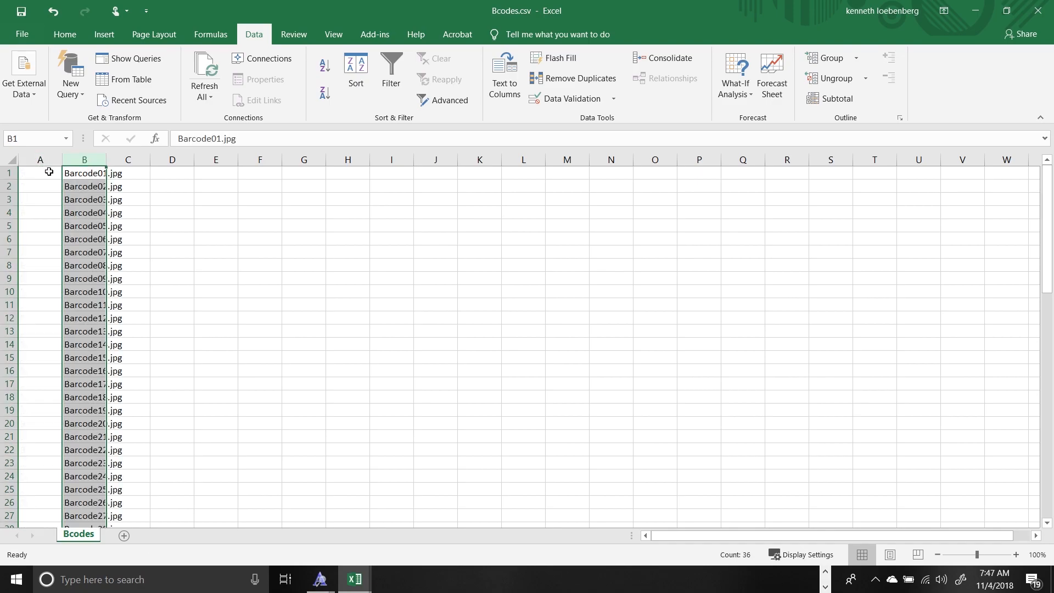
Step: Insert a cell above the first file name in column B, shifting cells down, and enter the header old
left_click(74, 174)
right_click(79, 175)
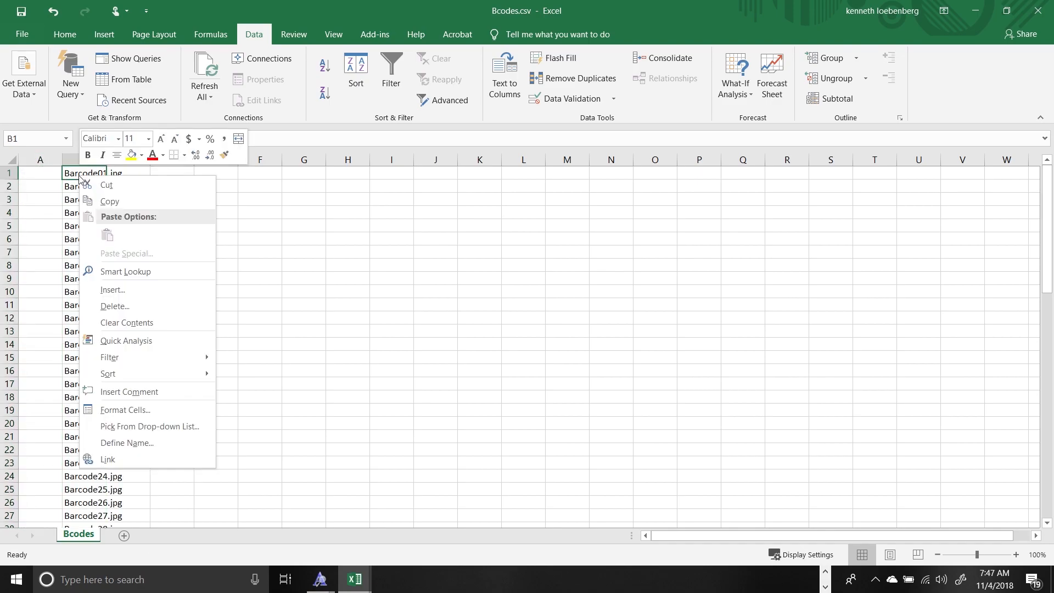
left_click(161, 292)
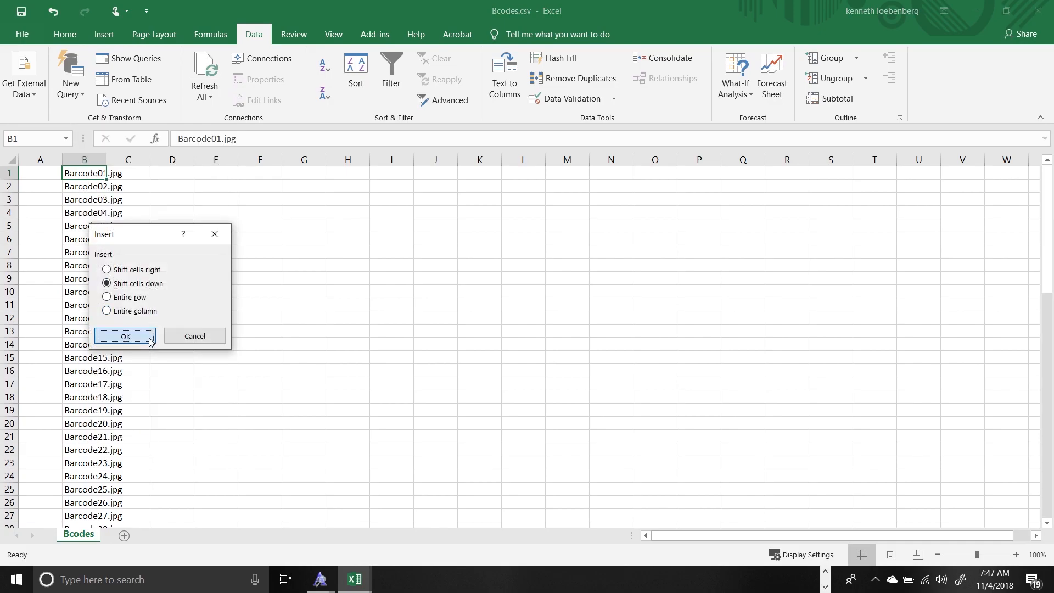
left_click(147, 337)
type("old")
key("Return")
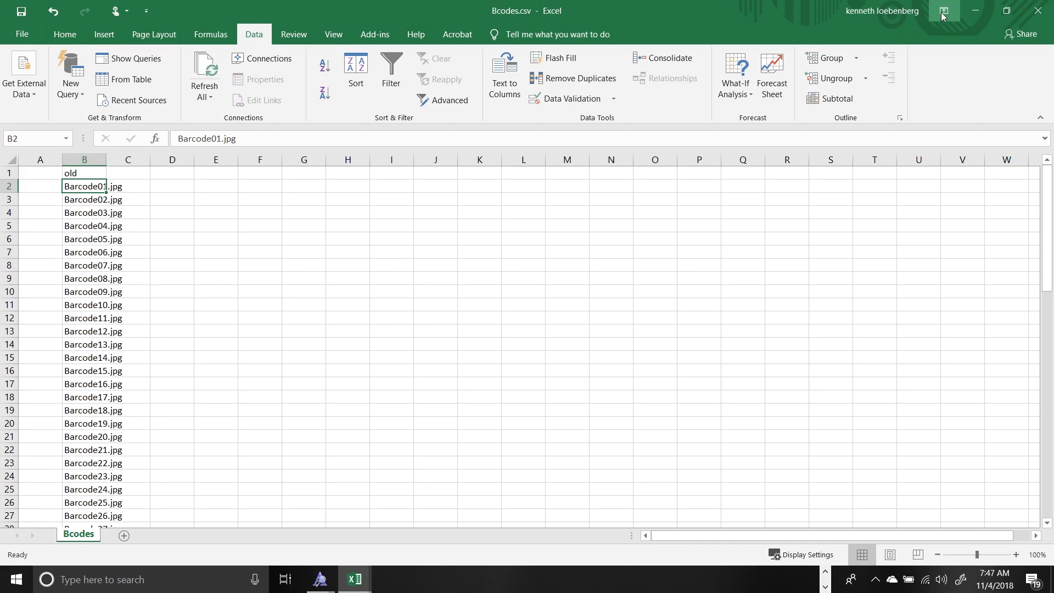
left_click(975, 11)
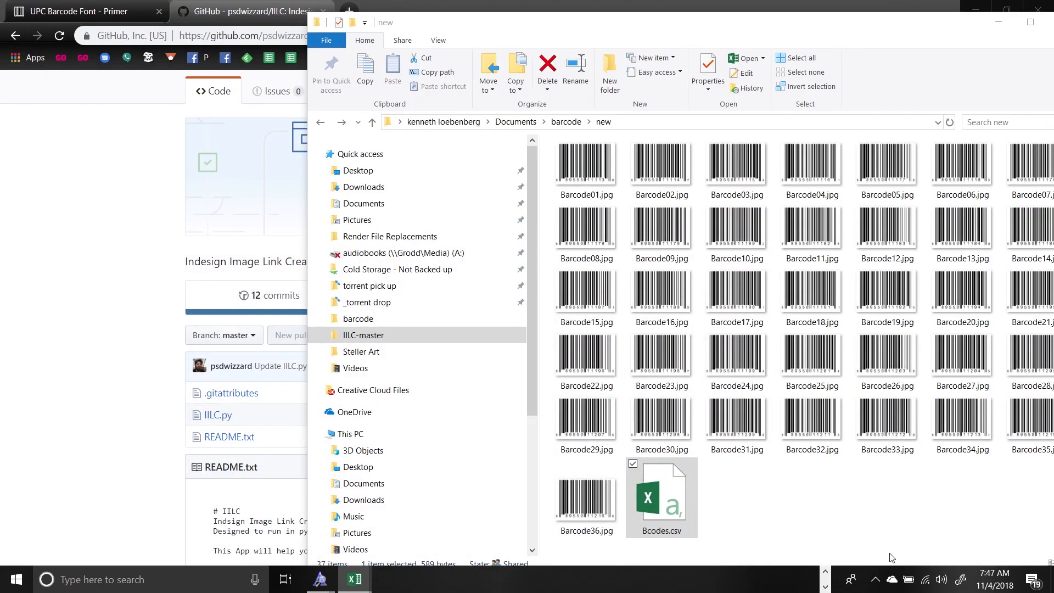
mouse_move(354, 579)
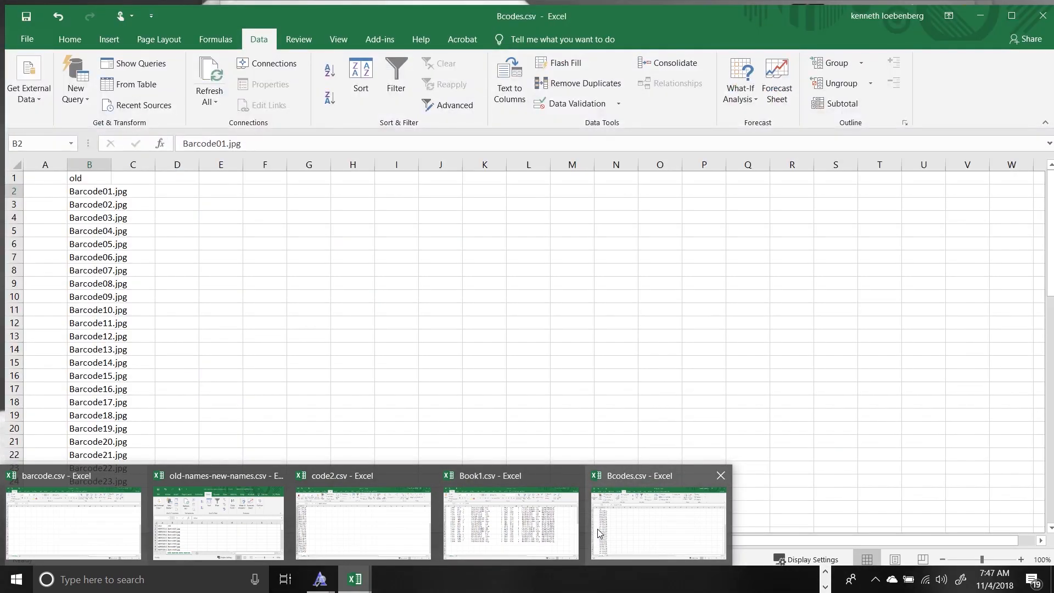
left_click(598, 532)
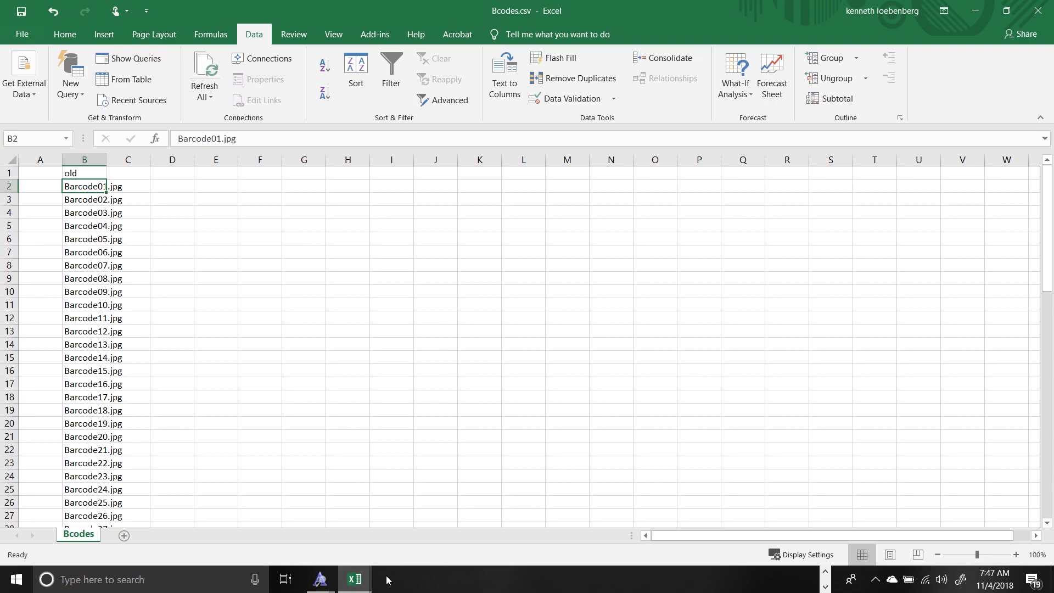
left_click(355, 579)
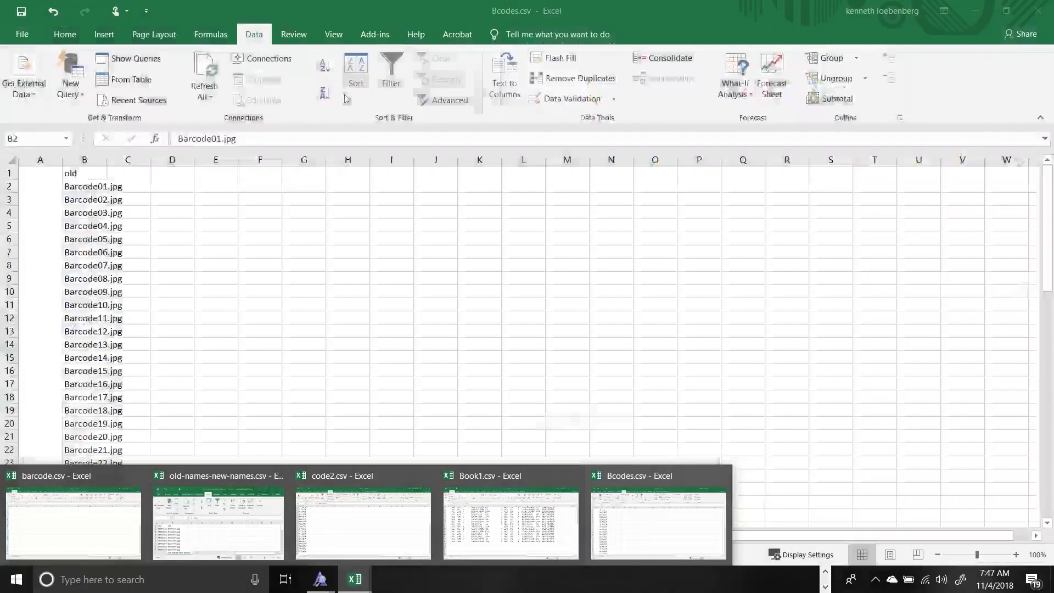
left_click(659, 524)
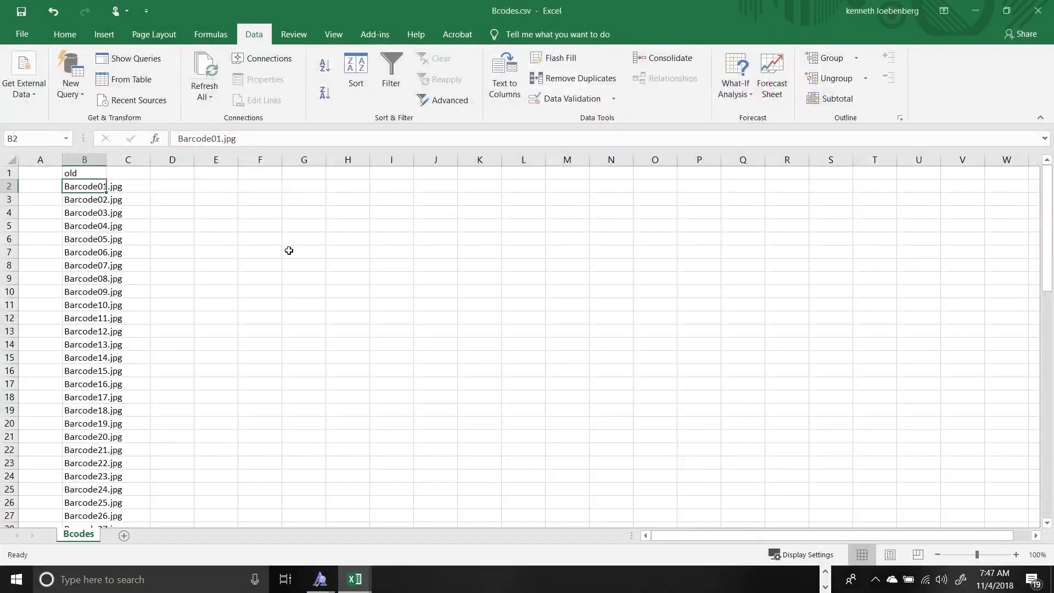
left_click(21, 32)
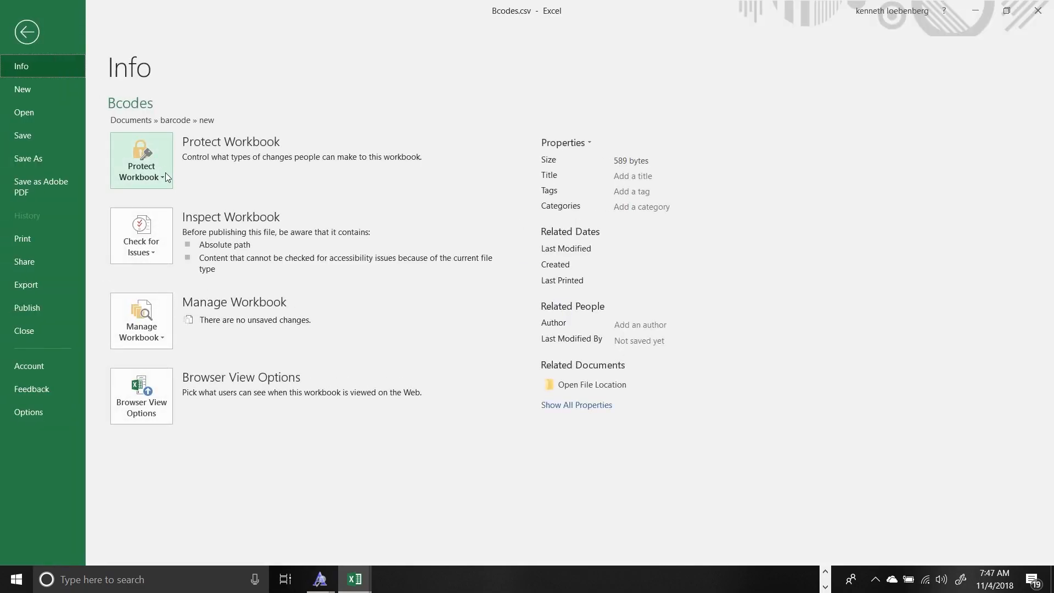
left_click(50, 116)
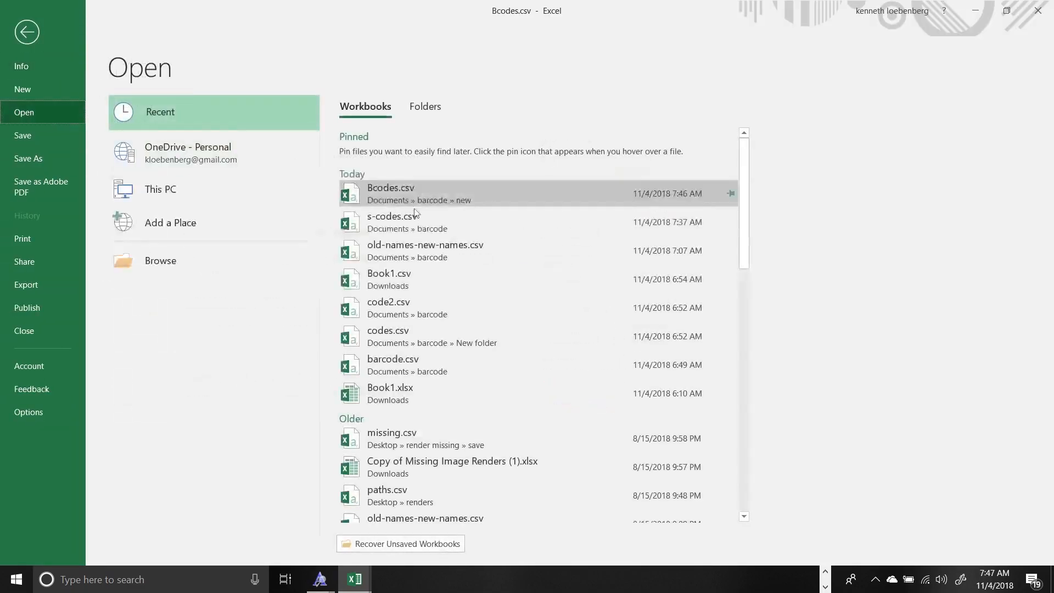
left_click(408, 190)
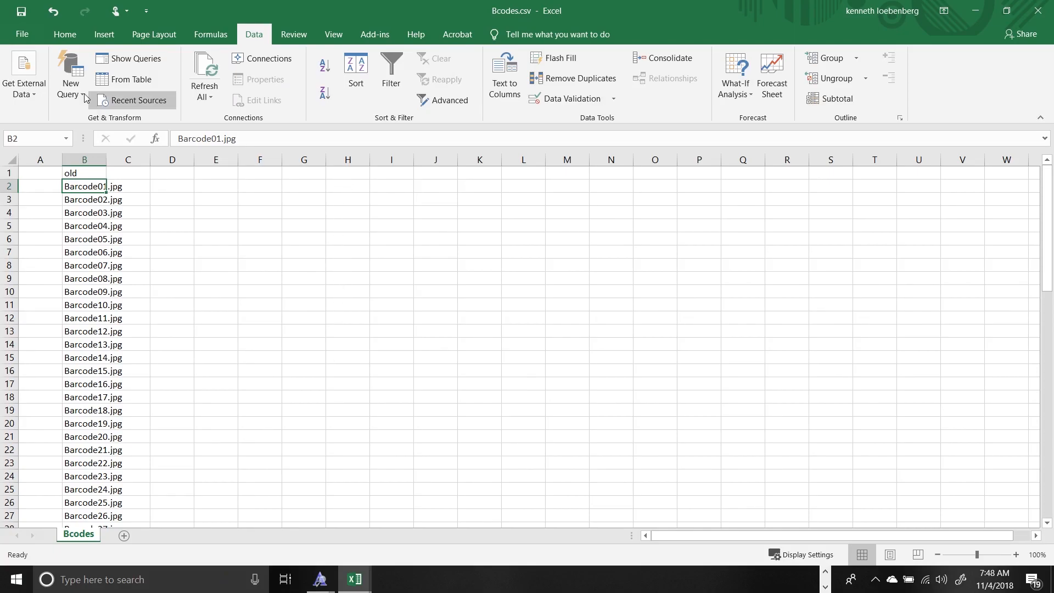
Step: Open the recent workbook s-codes.csv from the barcode folder
left_click(24, 36)
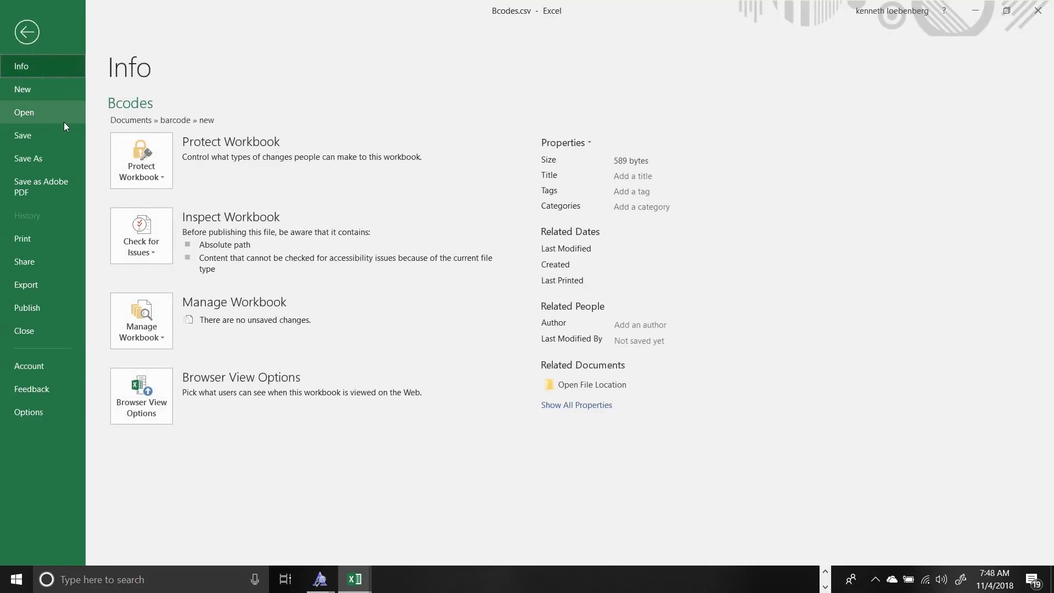
left_click(38, 109)
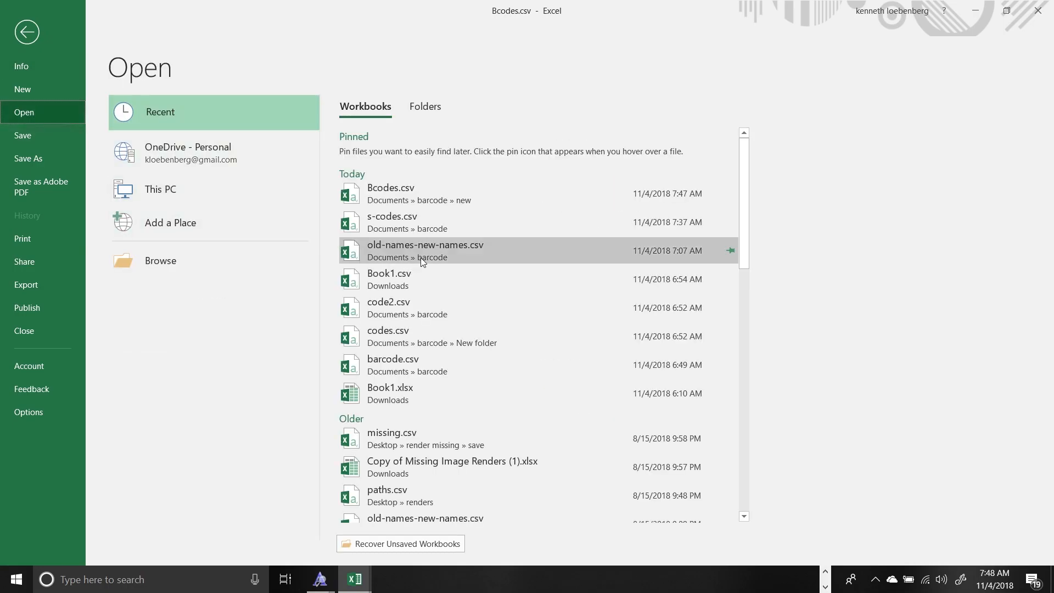
left_click(426, 228)
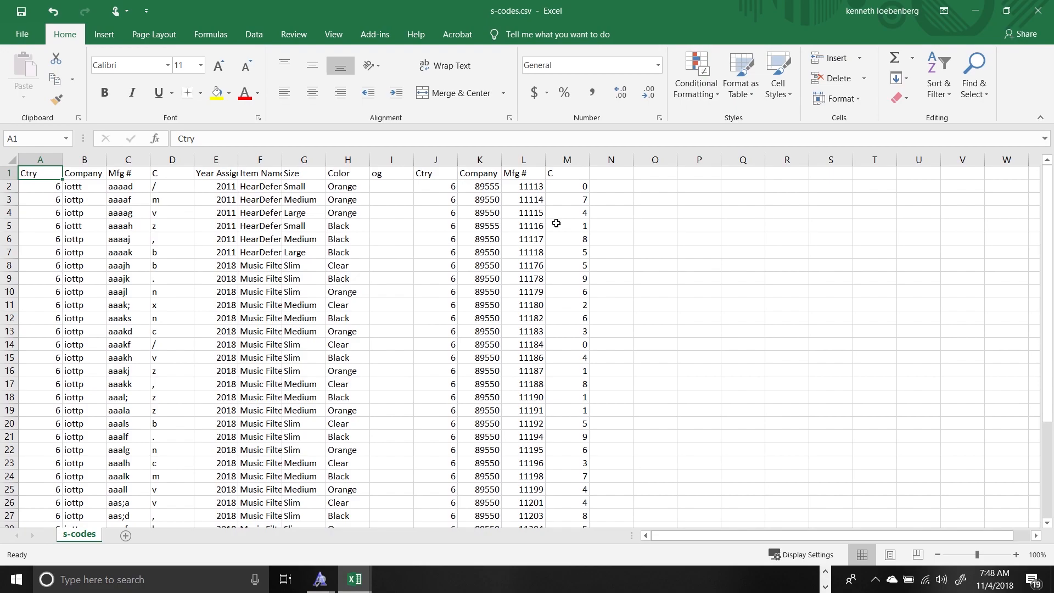
Step: Hide columns A through I in the s-codes sheet
left_click(351, 159)
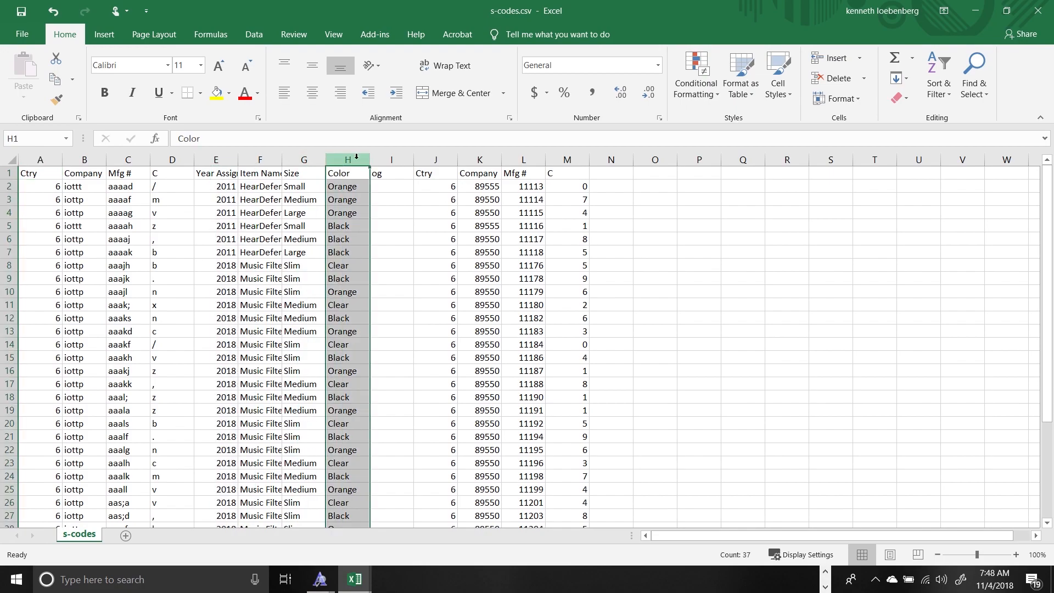
left_click_drag(357, 158, 40, 160)
right_click(41, 162)
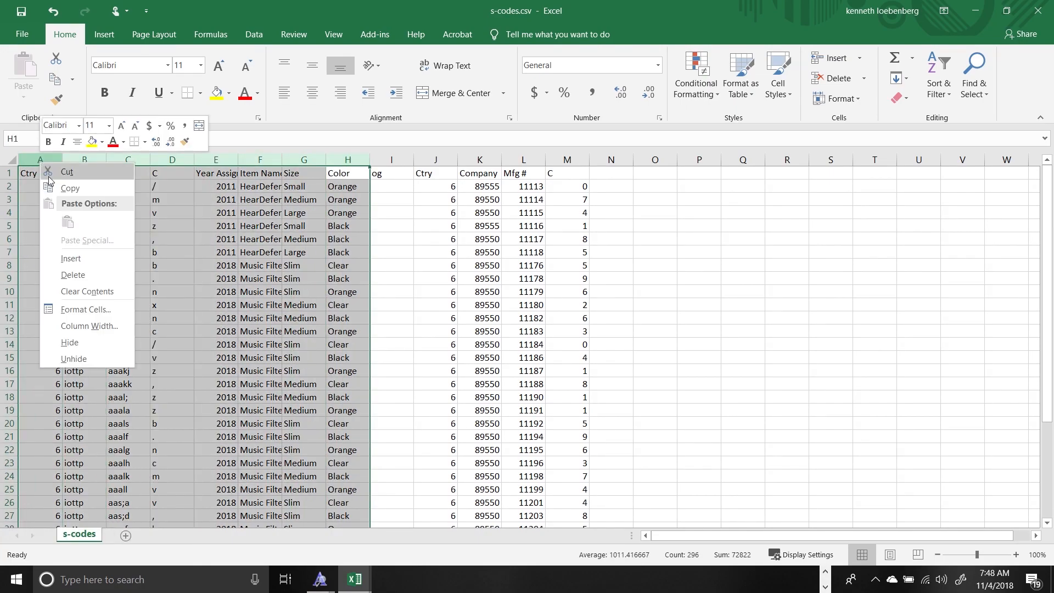
left_click(91, 342)
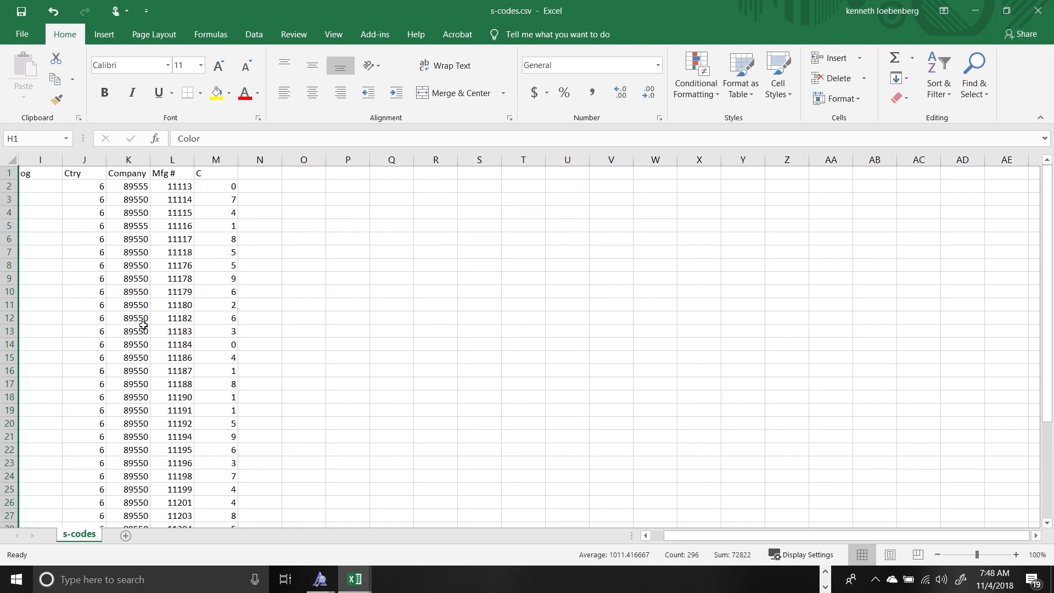
left_click(40, 159)
right_click(50, 161)
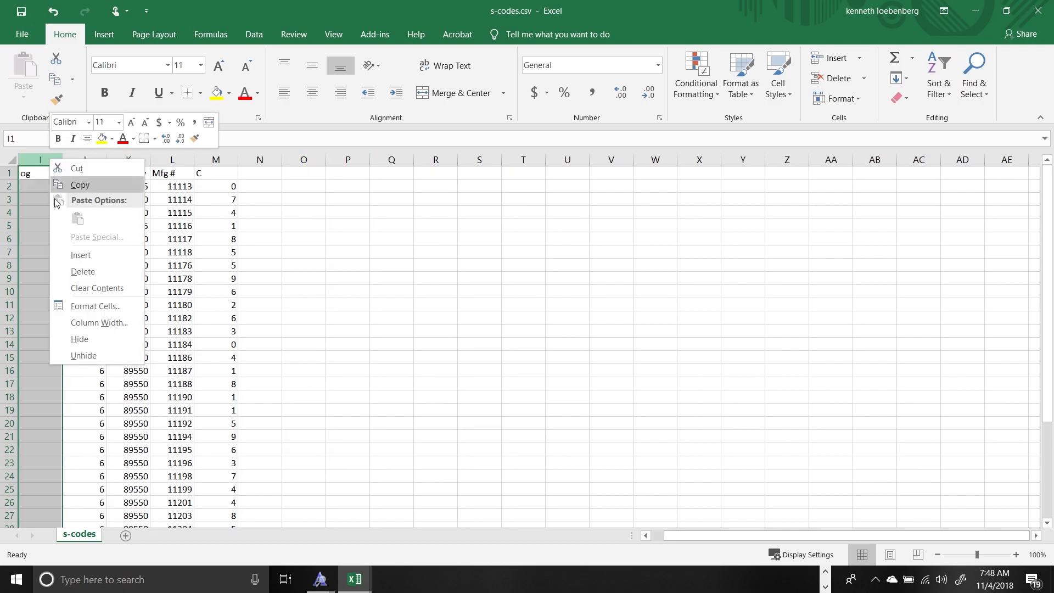
left_click(101, 345)
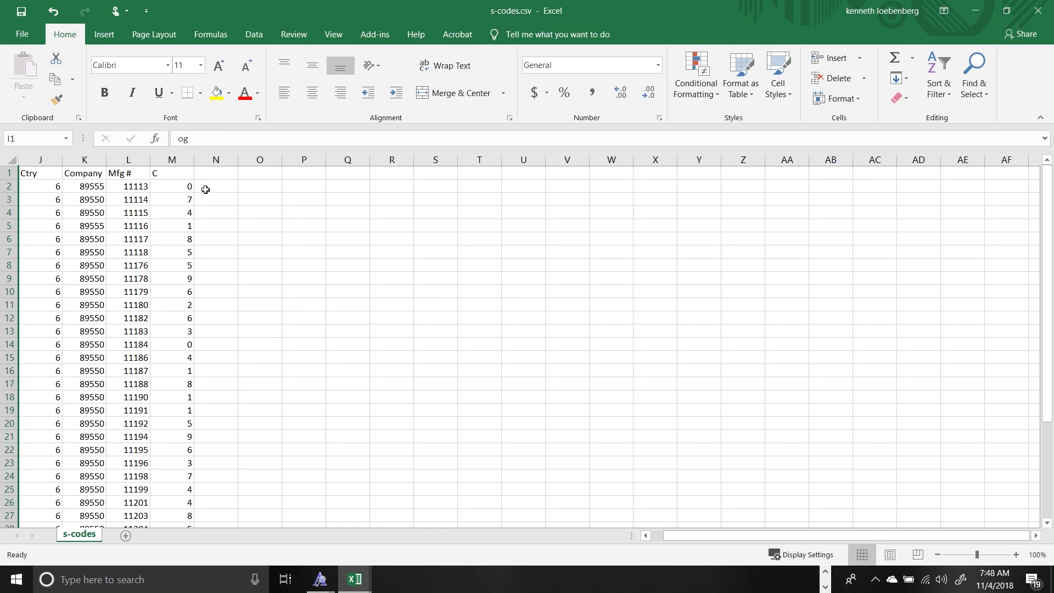
Step: Enter the extension .jpg in cell N2, beside the first check digit
left_click(205, 190)
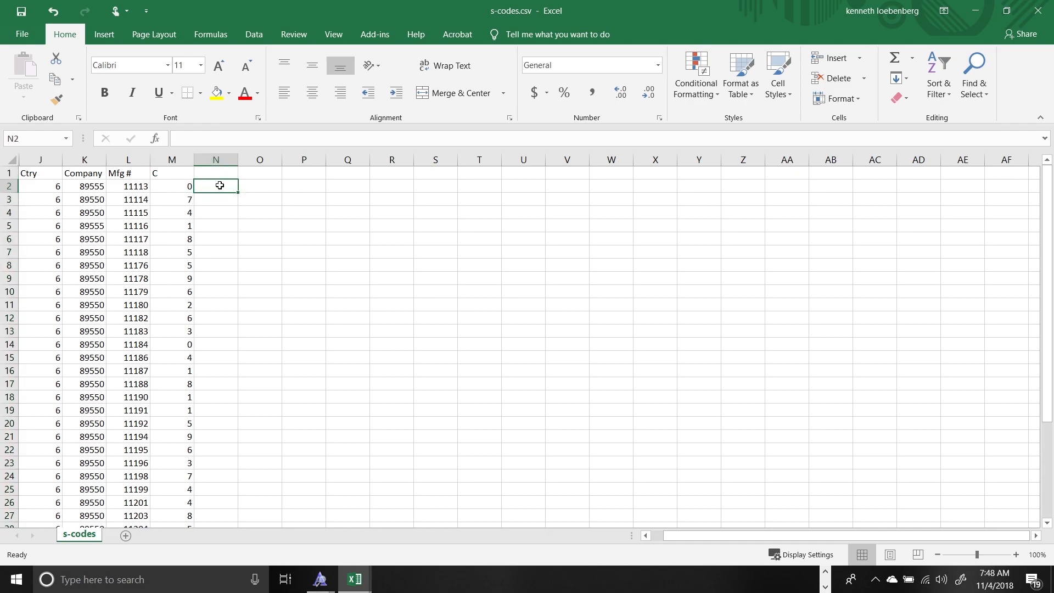
type(".jpg")
key("Return")
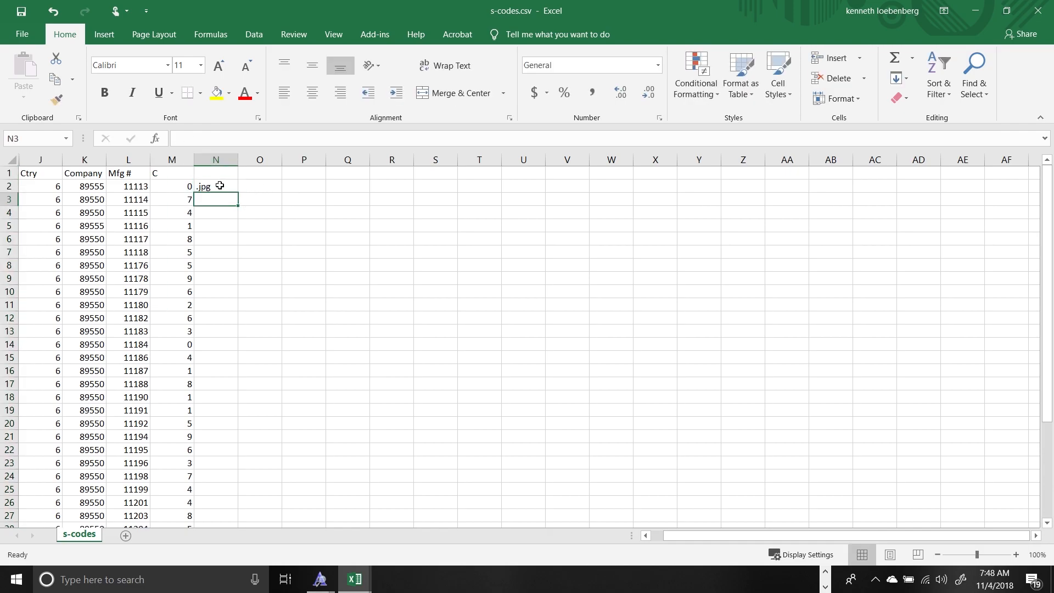
Step: Join the first row's code parts and extension in cell O2 with the formula =J2&K2&L2&M2&N2
left_click(271, 188)
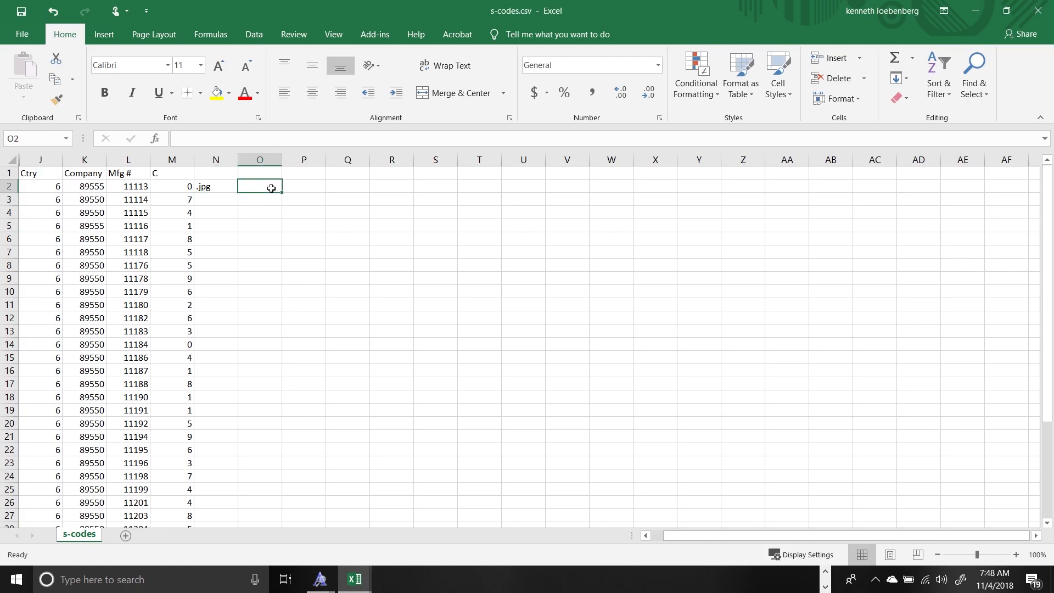
type("=")
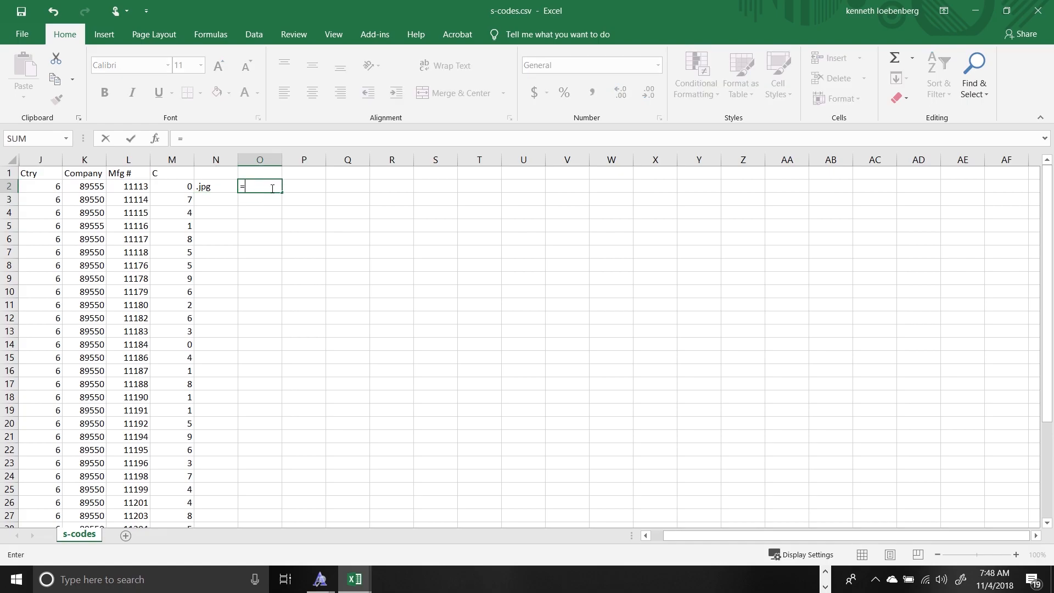
left_click(43, 184)
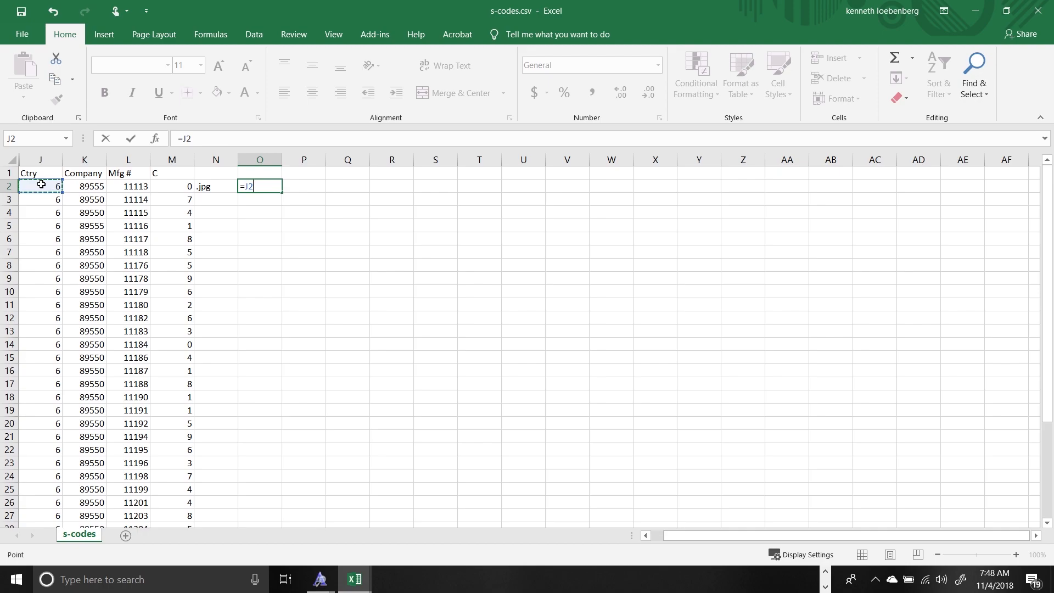
type("&")
left_click(89, 191)
type("&")
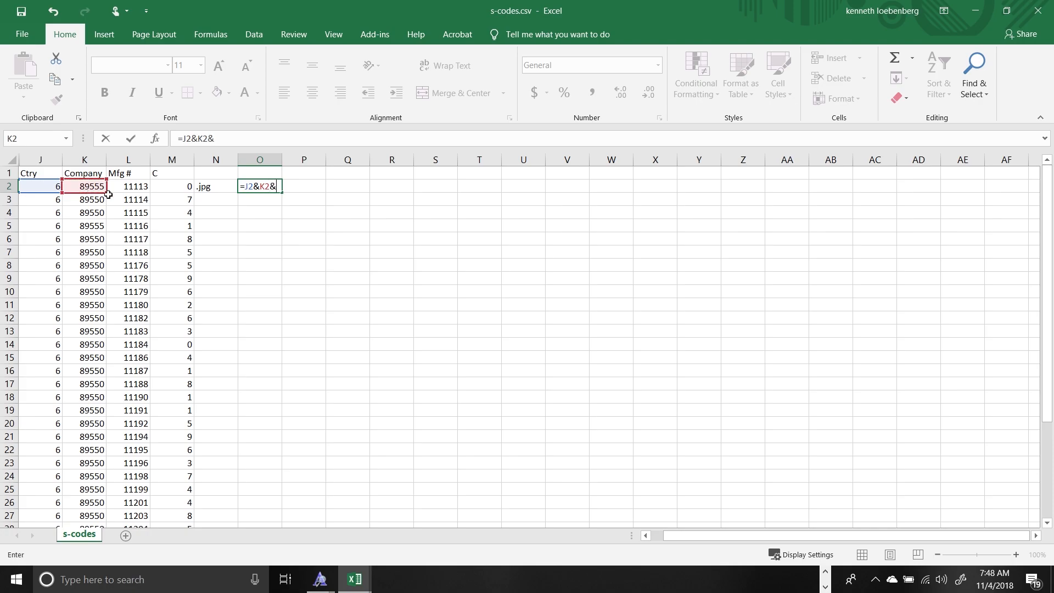
left_click(138, 191)
type("&")
left_click(176, 188)
type("&")
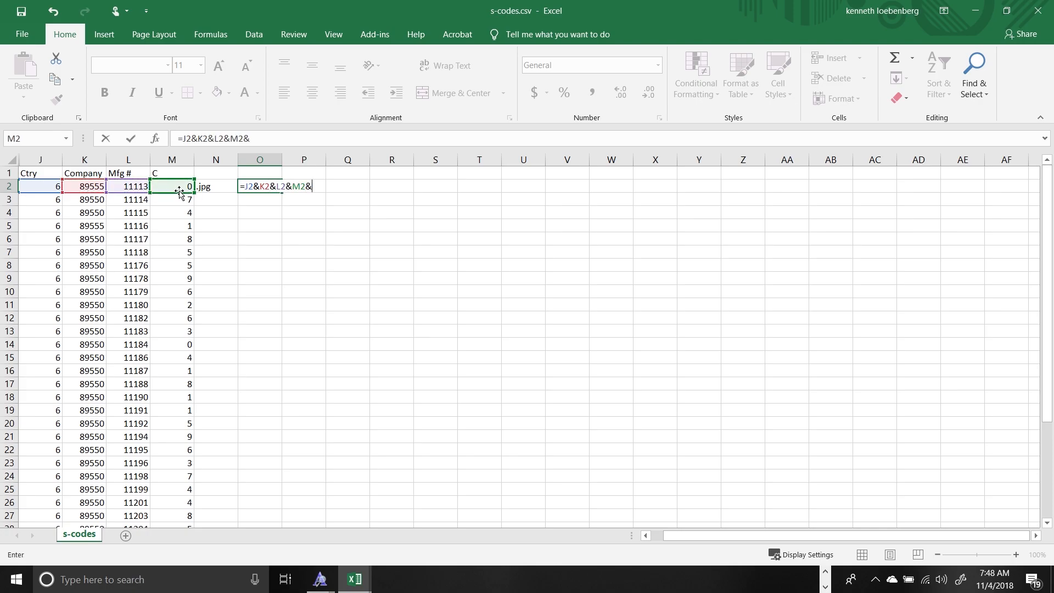
left_click(203, 187)
key("Return")
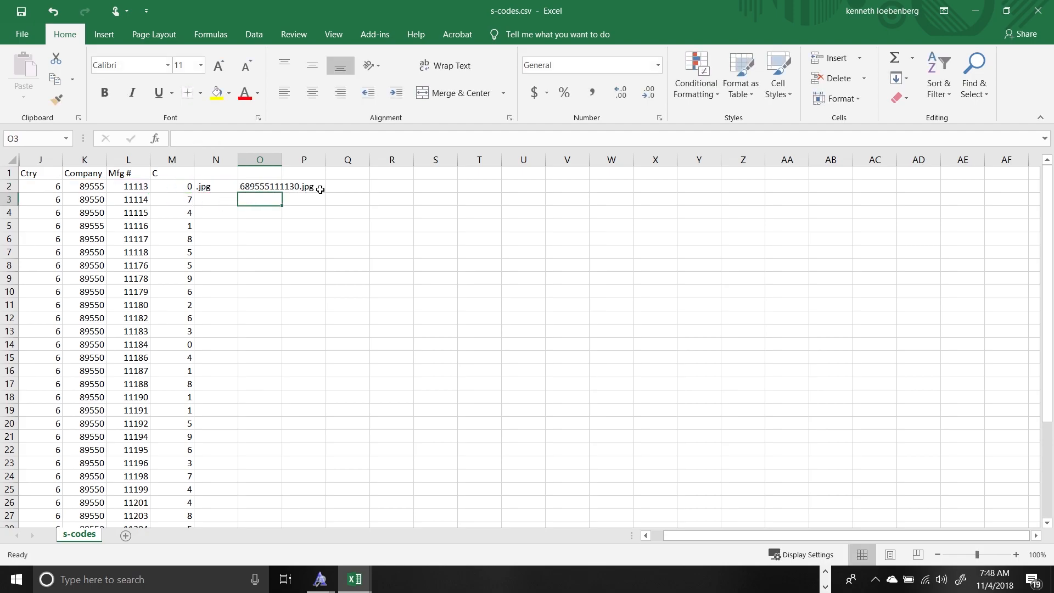
Step: Fill the extension and the joining formula from N2:O2 down through all code rows
left_click_drag(224, 189, 263, 188)
double_click(281, 193)
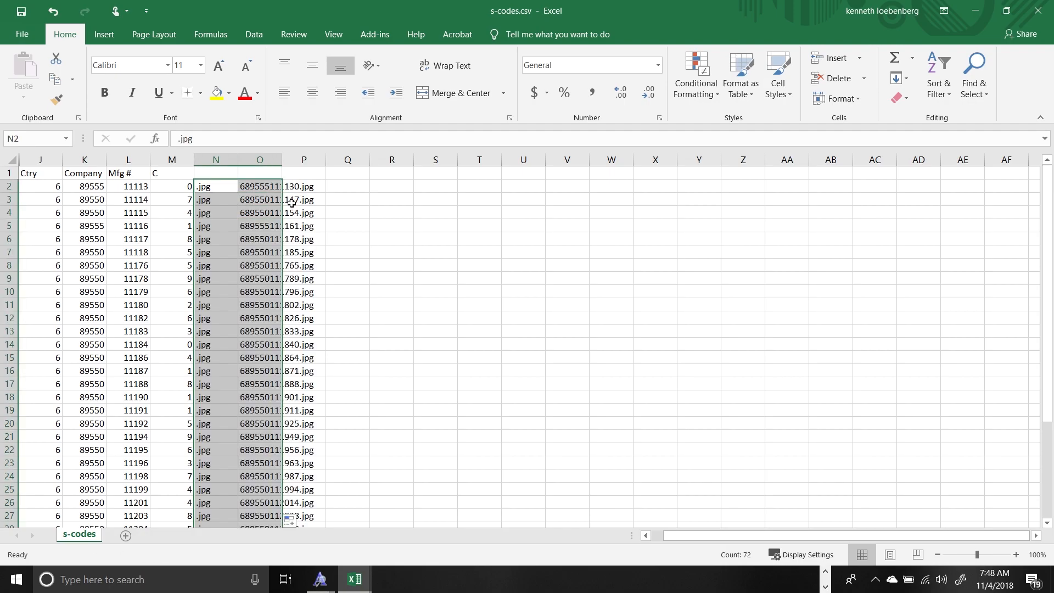
scroll(331, 283, "down", 1)
scroll(331, 283, "up", 8)
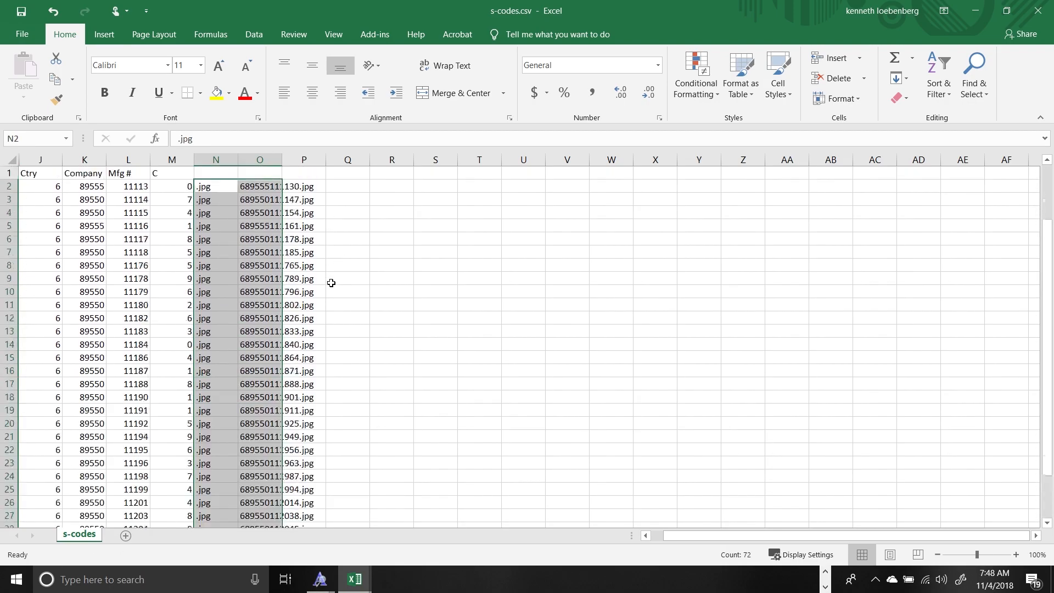
left_click(364, 273)
left_click(262, 189)
scroll(267, 215, "down", 5)
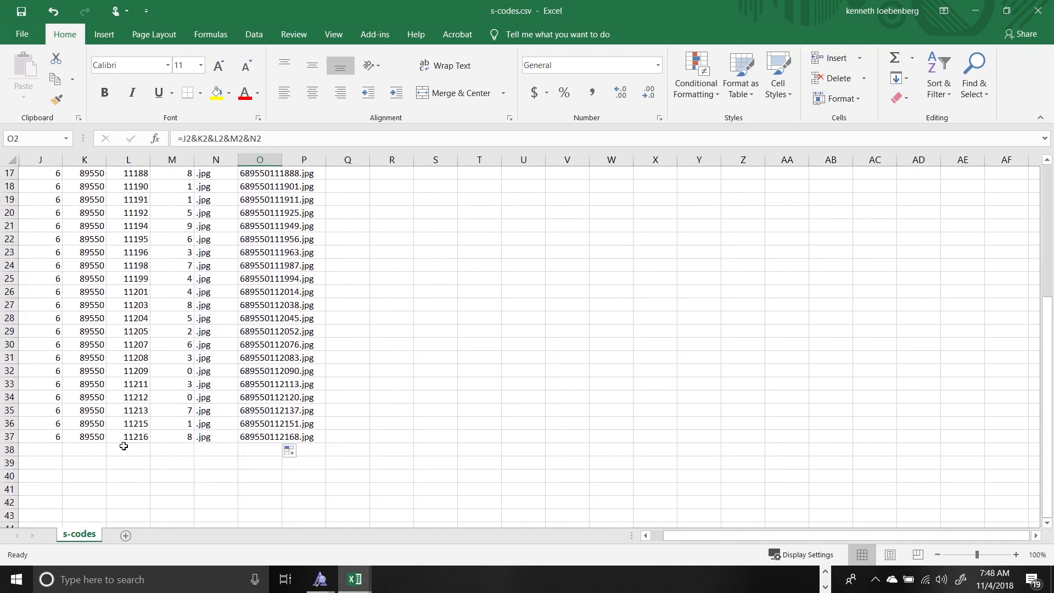
left_click(260, 434, "shift")
key("ctrl")
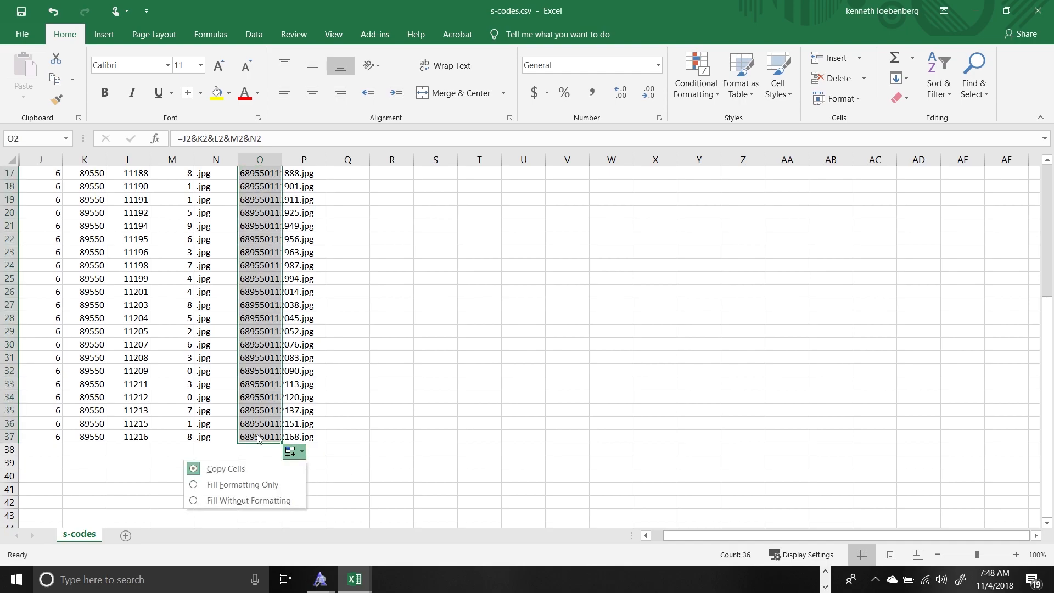
left_click(368, 409)
scroll(368, 409, "up", 6)
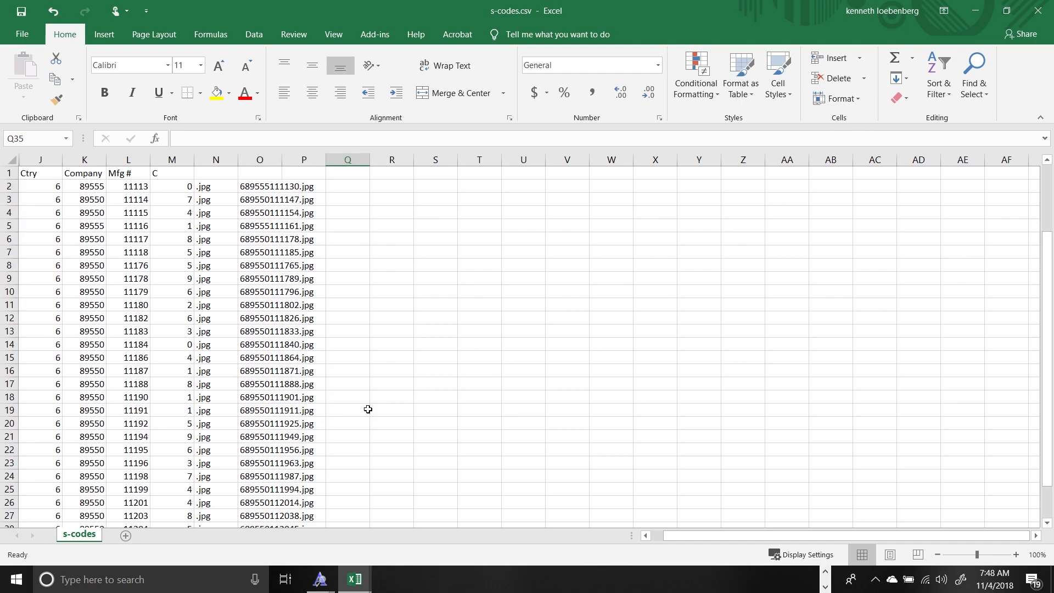
Step: Copy the joined file names in O2:O37 and switch back to the Bcodes.csv workbook
left_click(259, 186)
scroll(263, 274, "down", 8)
left_click(274, 332, "shift")
key("ctrl+c")
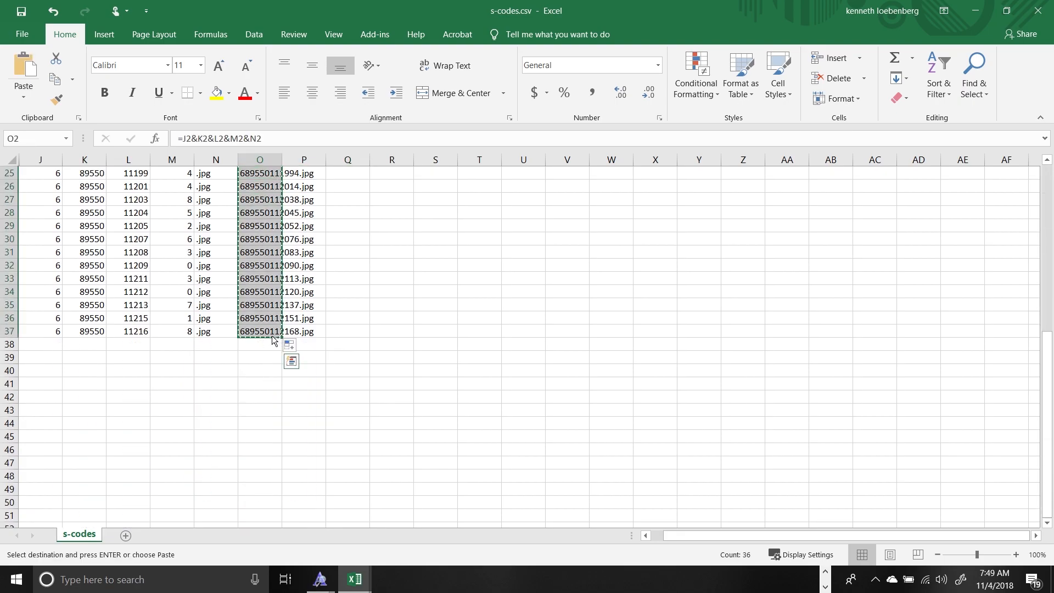
left_click(975, 8)
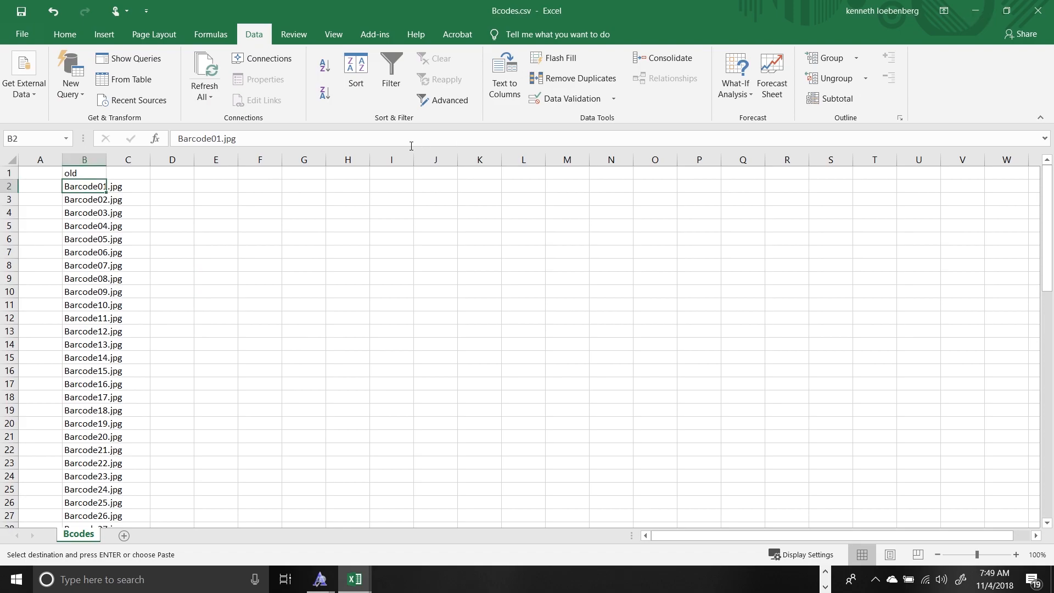
Step: Try a regular paste of the copied file names into column A from cell A2, and undo it
left_click(260, 238)
left_click(46, 186)
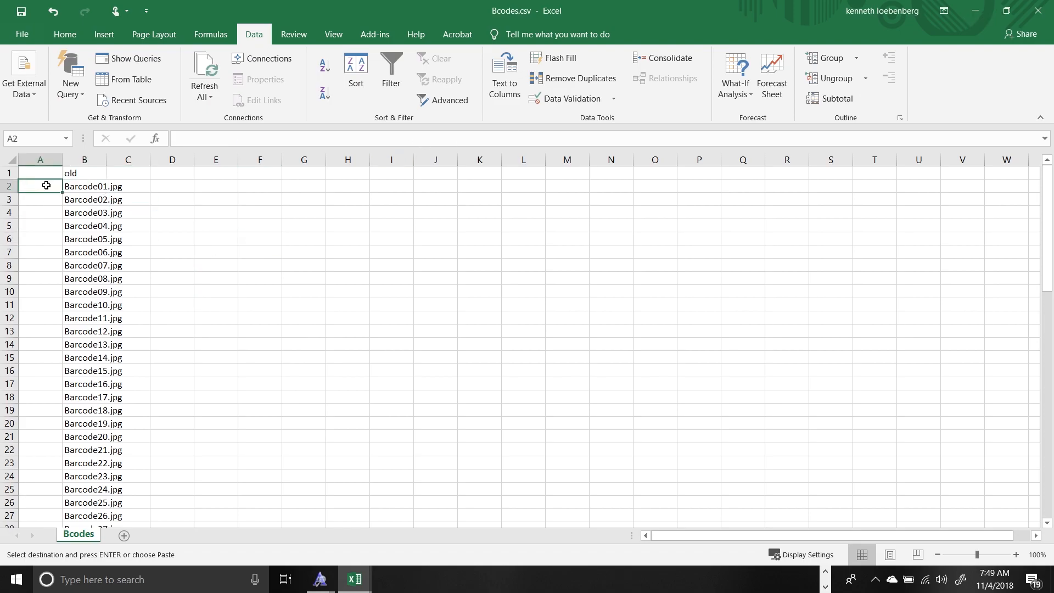
key("ctrl+v")
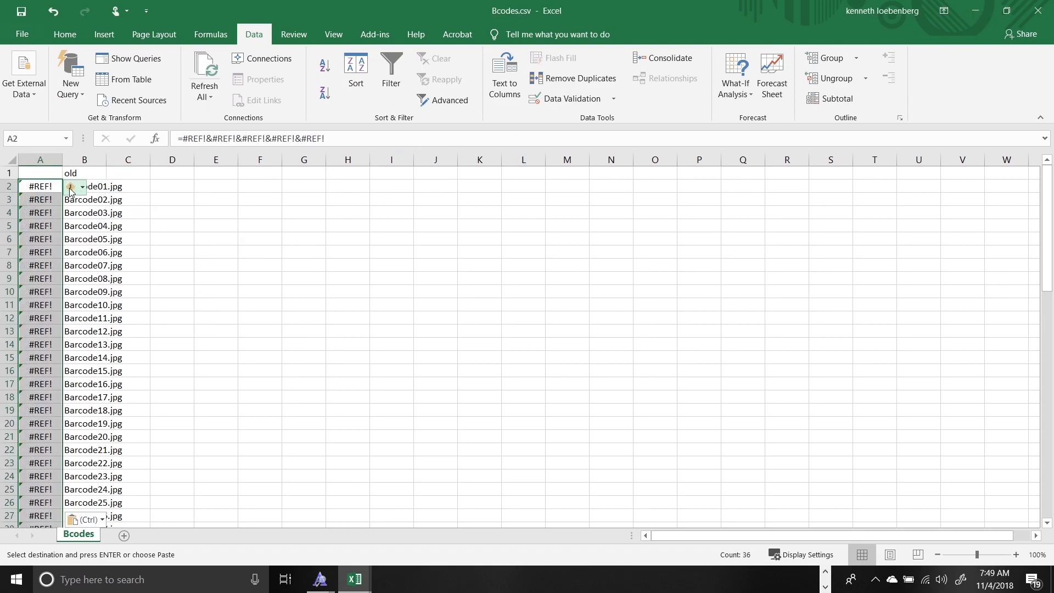
key("ctrl+z")
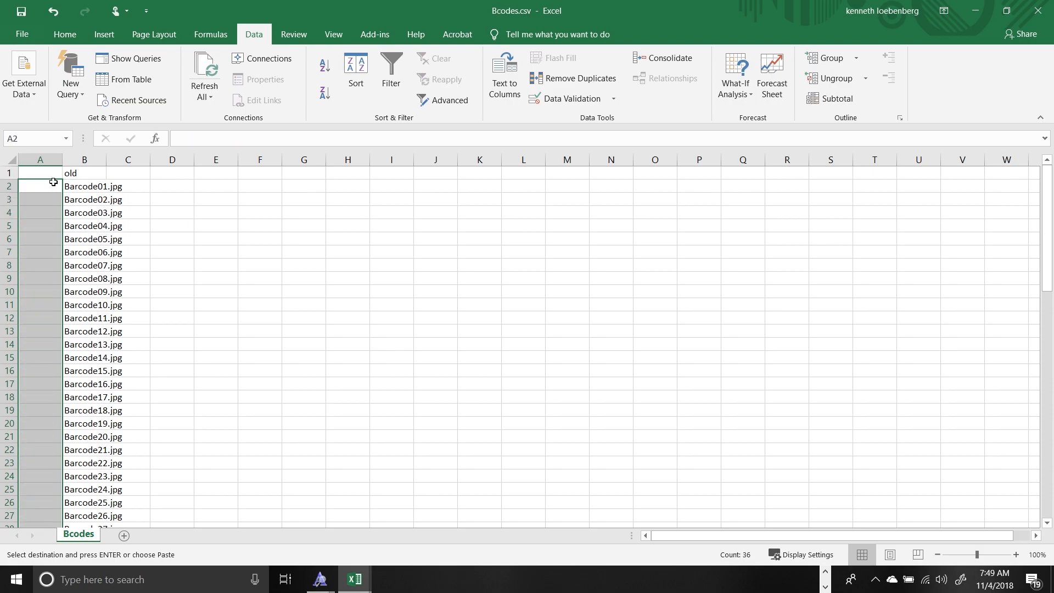
Step: Paste the copied file names into column A from cell A2 as values only, using Paste Special
right_click(41, 185)
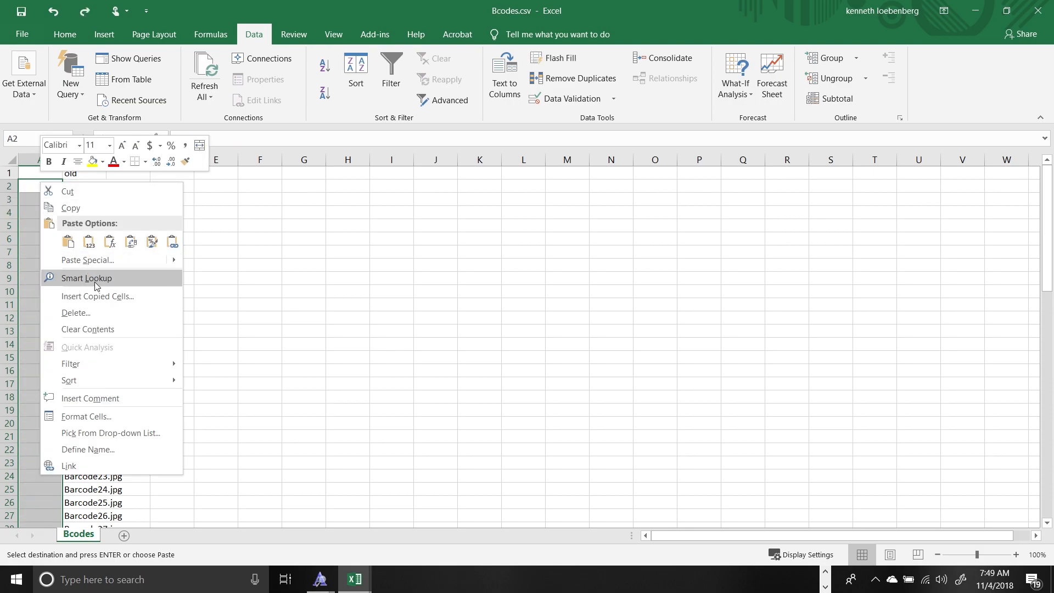
left_click(108, 260)
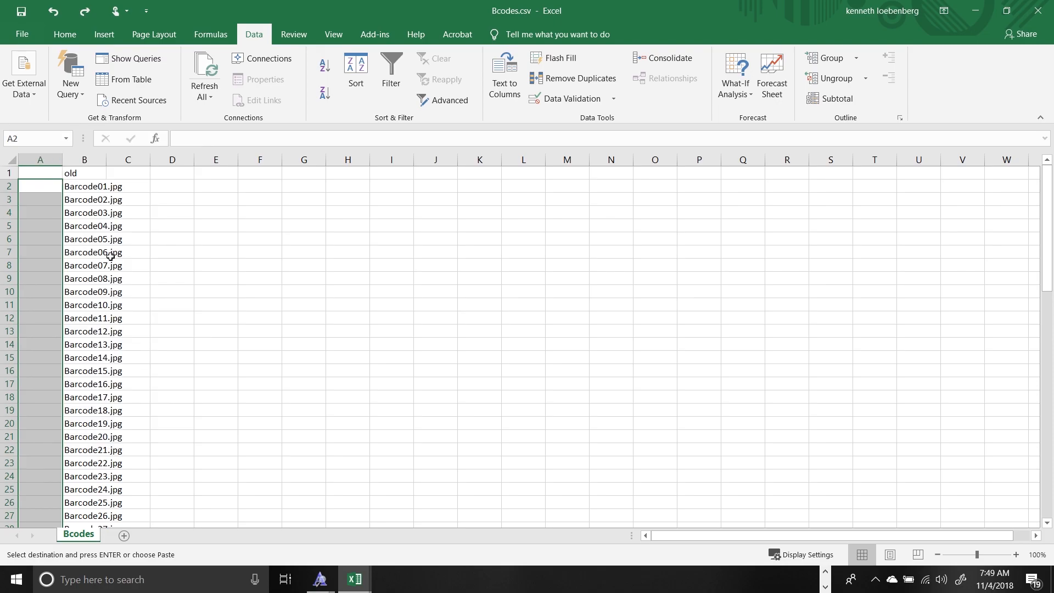
left_click(42, 203)
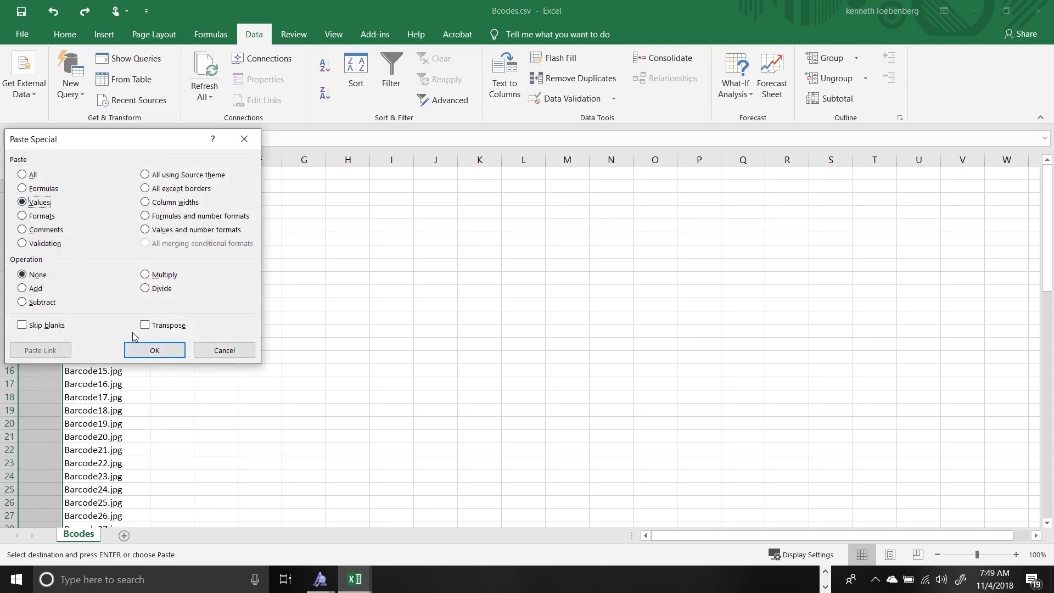
left_click(140, 350)
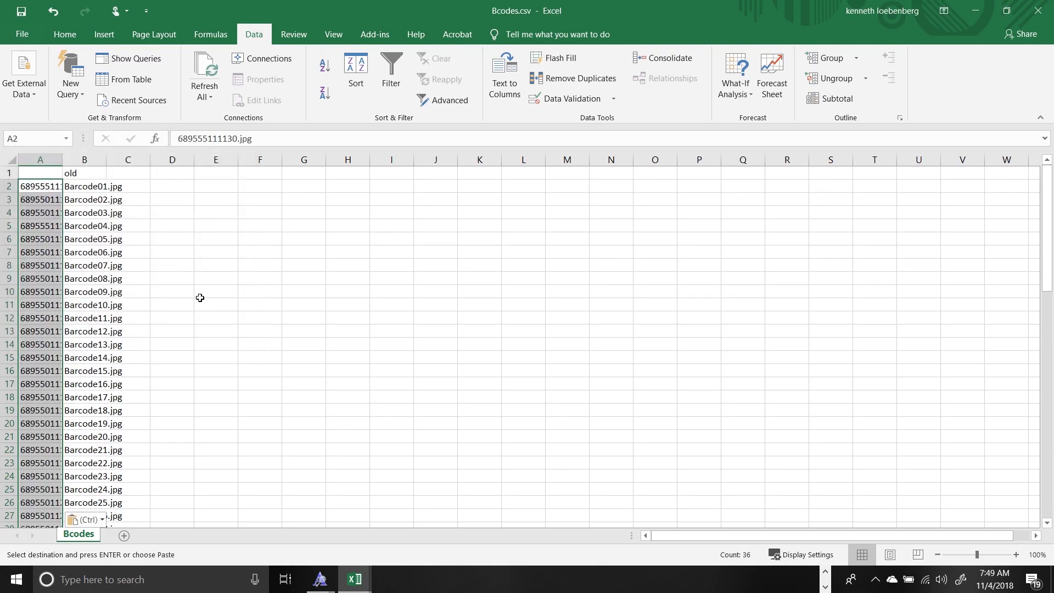
Step: Enter the header new in cell A1 above the pasted file names
left_click(41, 168)
type("new")
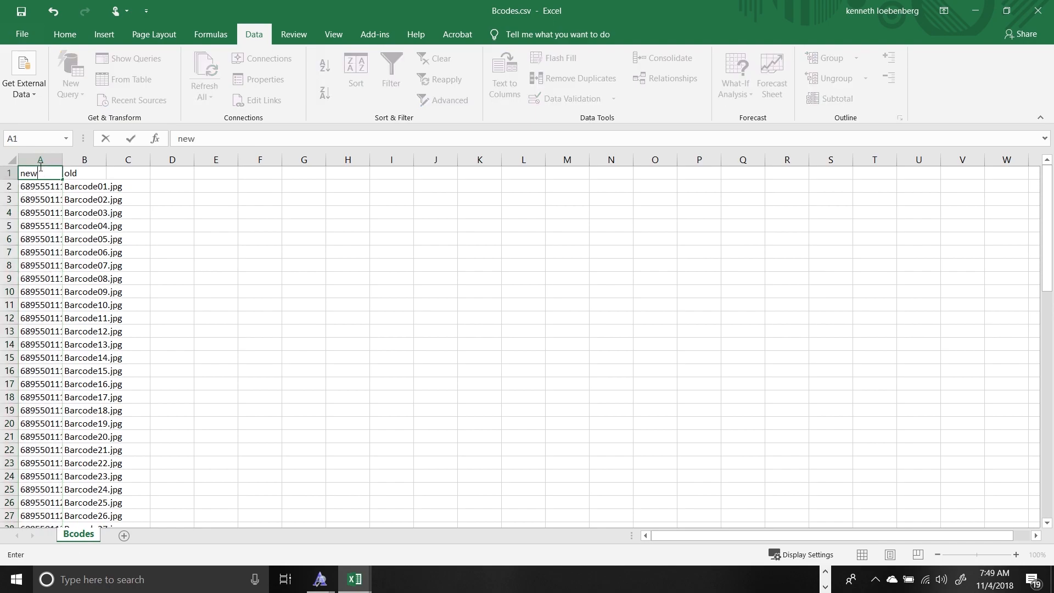
key("Return")
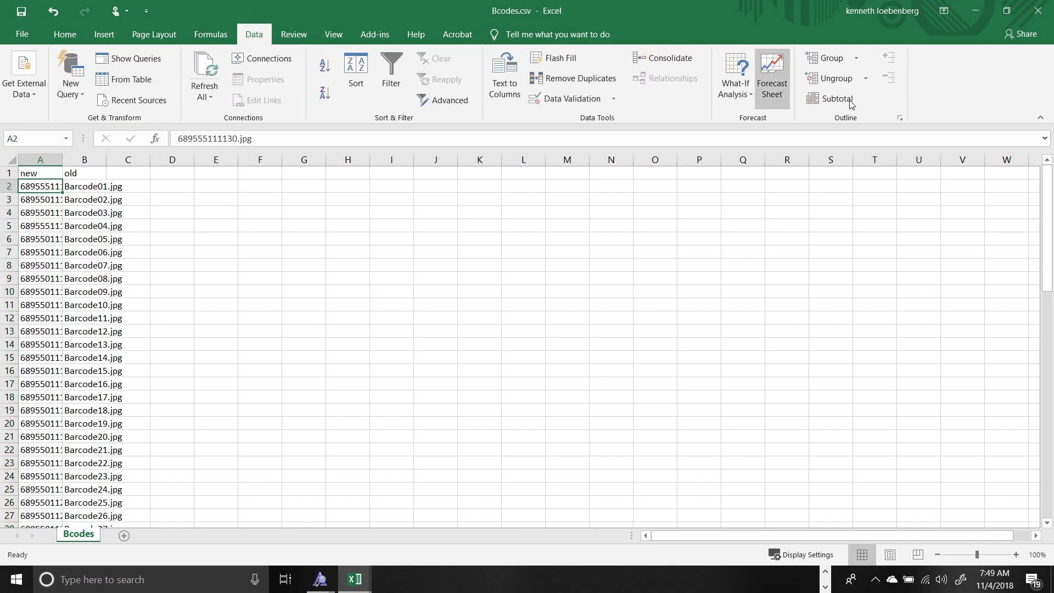
Step: Switch to File Explorer and check the name of old-names-new-names.csv in the barcode folder
left_click(975, 11)
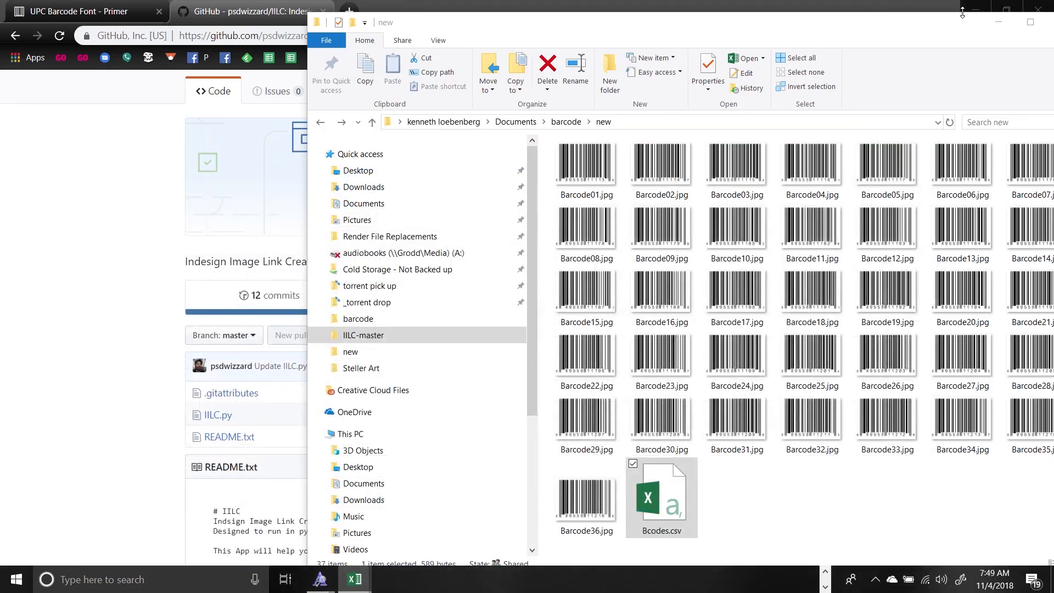
left_click(321, 123)
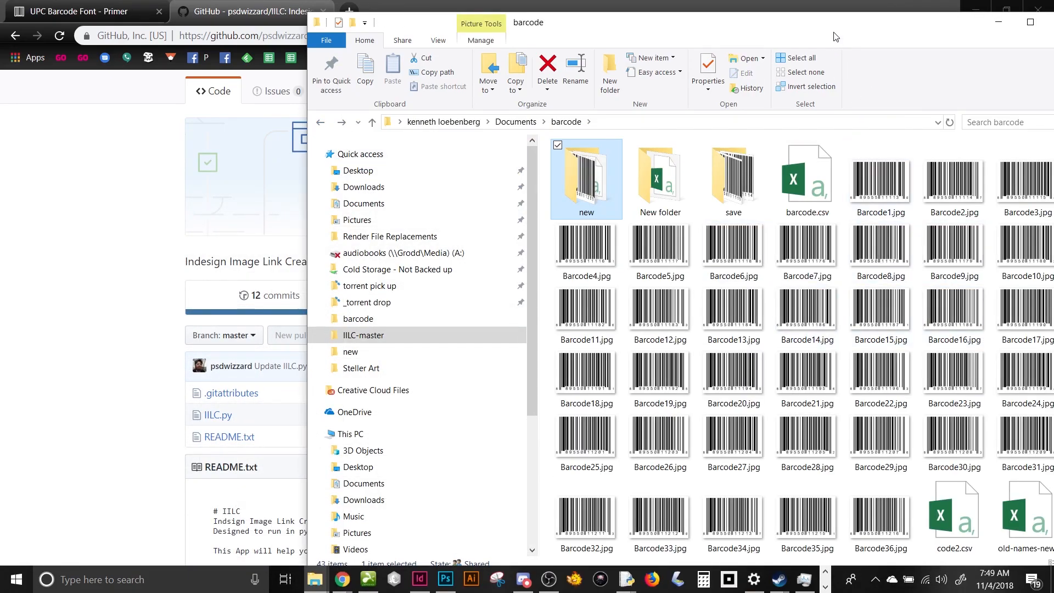
left_click_drag(833, 30, 763, 21)
scroll(827, 387, "down", 3)
left_click(946, 451)
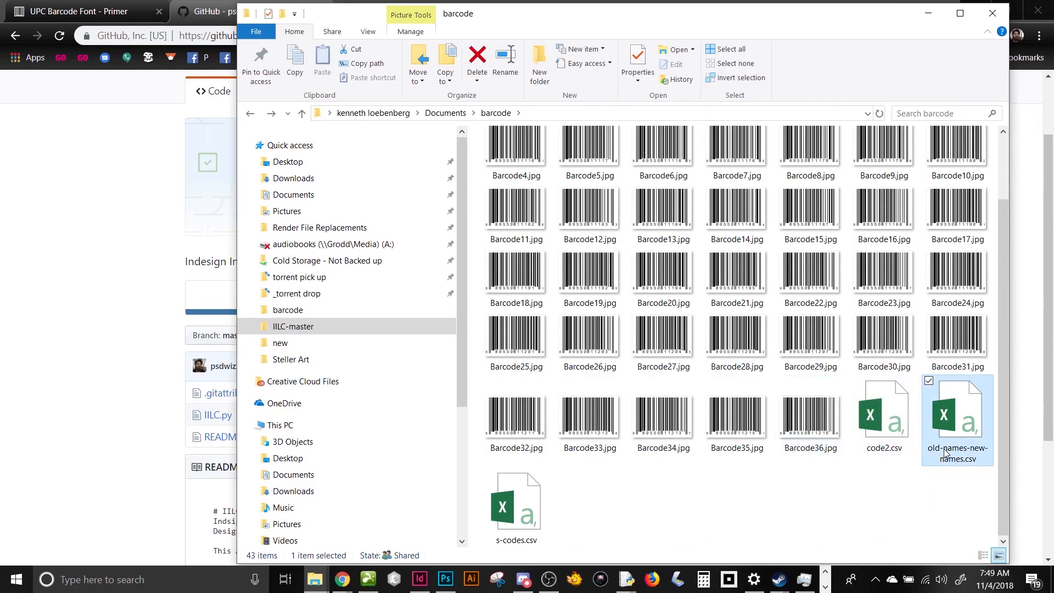
left_click(948, 452)
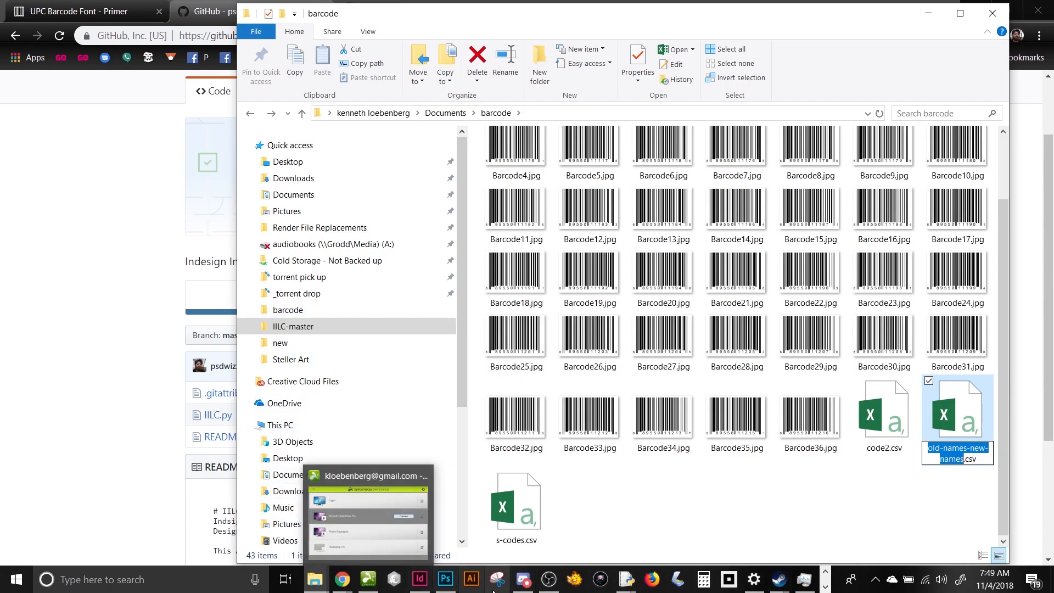
Step: Switch back to the Bcodes.csv workbook in Excel
left_click(825, 588)
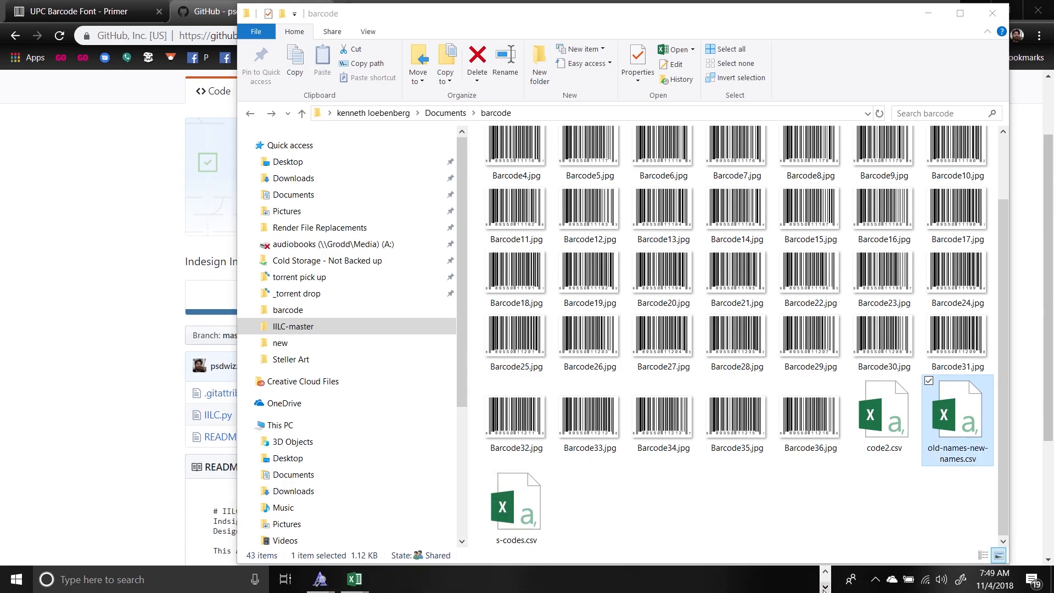
mouse_move(355, 579)
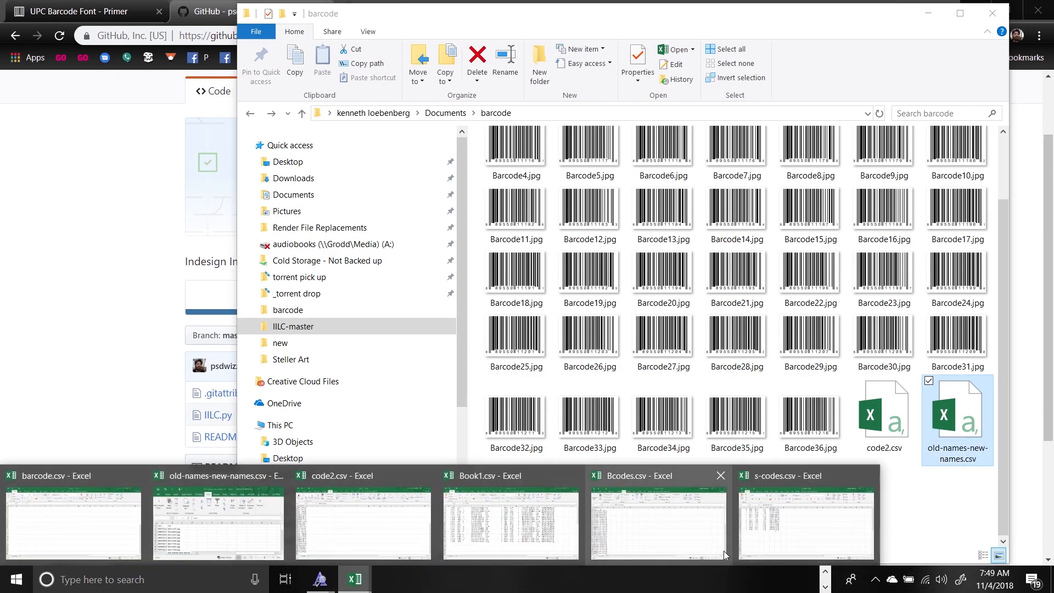
left_click(759, 547)
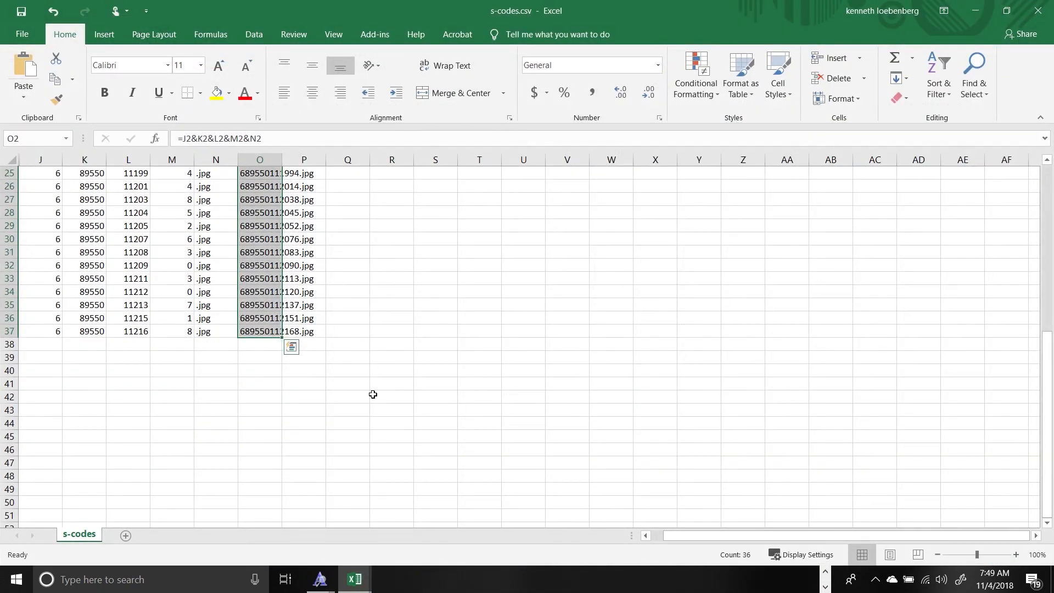
mouse_move(363, 579)
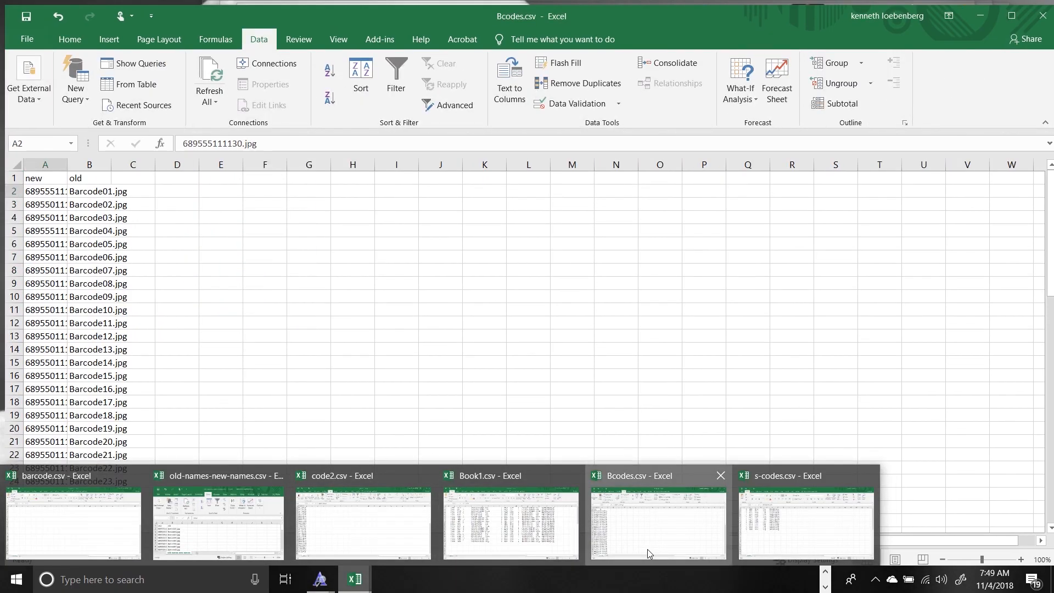
left_click(647, 549)
left_click(405, 368)
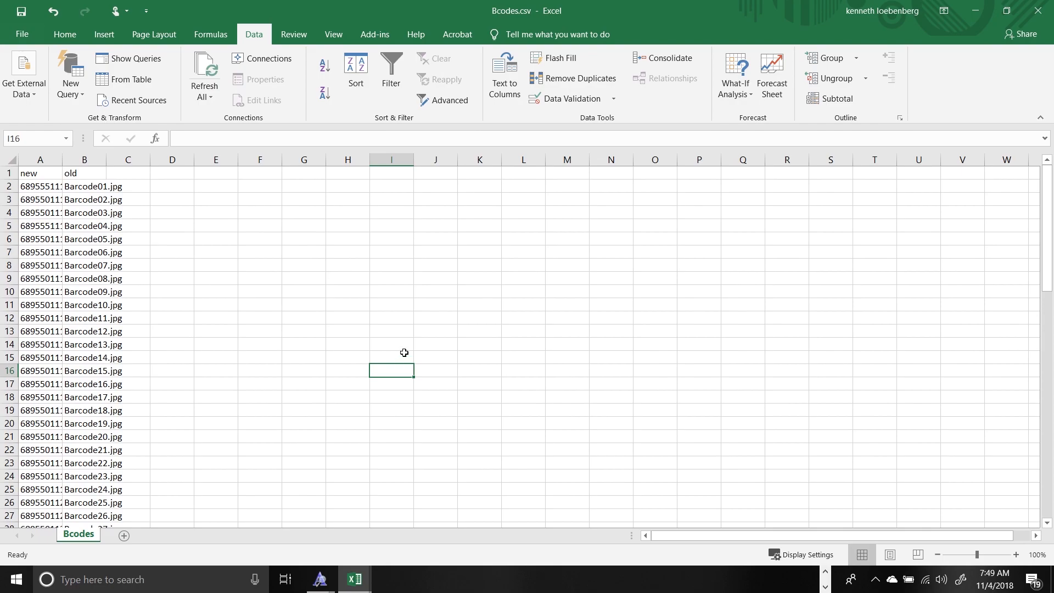
Step: Try to save the Bcodes workbook as old-names-new-names.csv in the new folder inside barcode
left_click(22, 34)
left_click(58, 160)
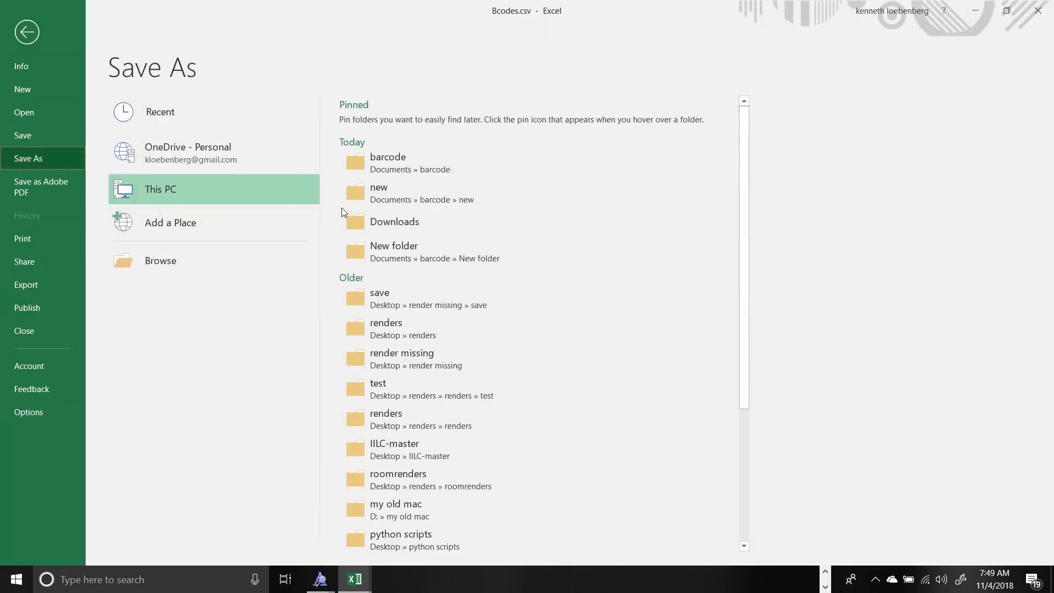
left_click(384, 198)
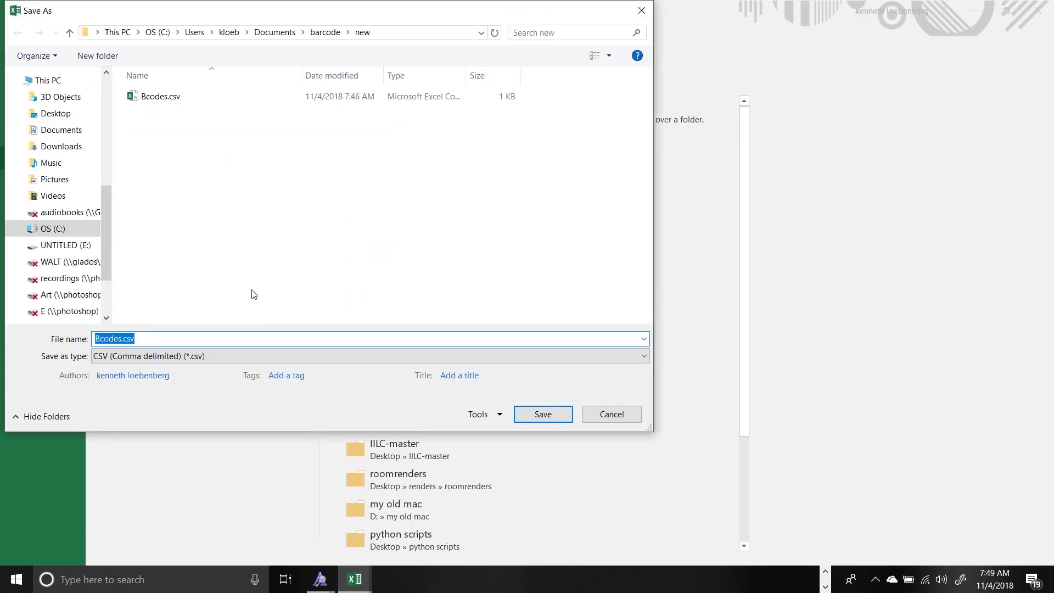
double_click(105, 339)
left_click(122, 339)
left_click_drag(120, 339, 90, 339)
type("old-names-new-names")
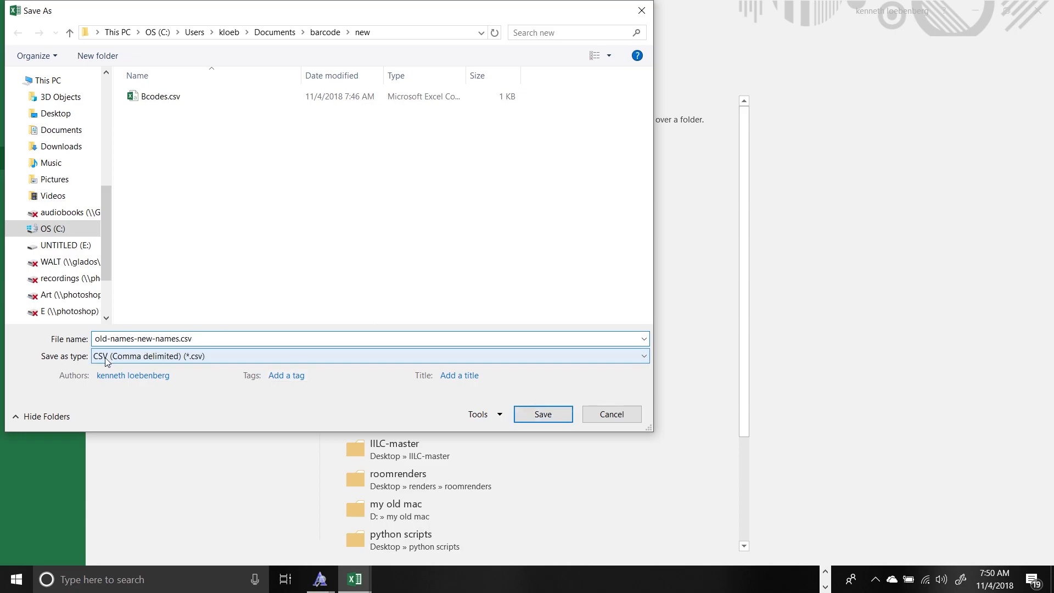
left_click(535, 416)
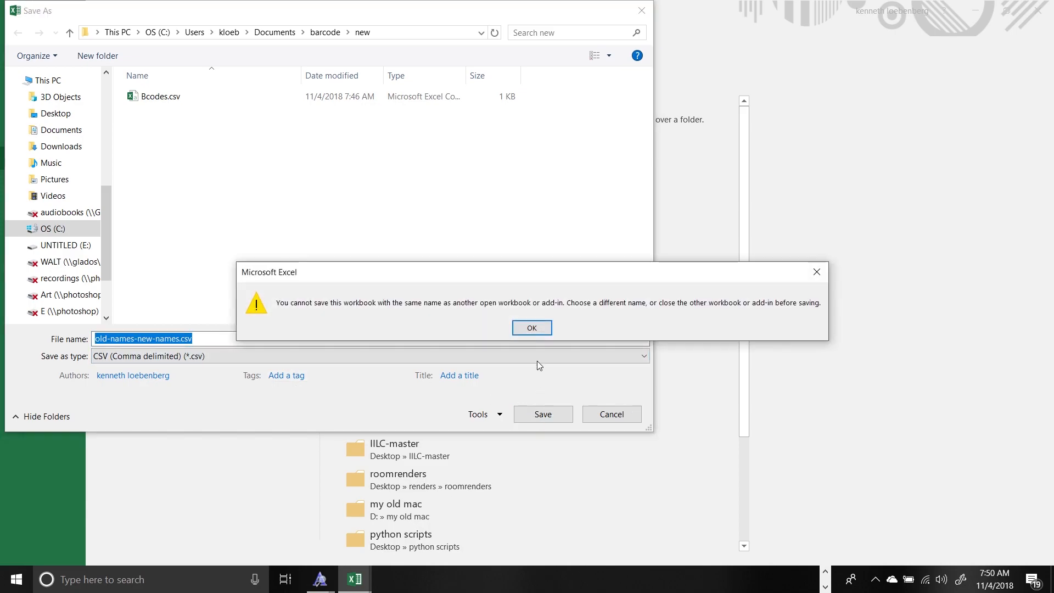
left_click(532, 329)
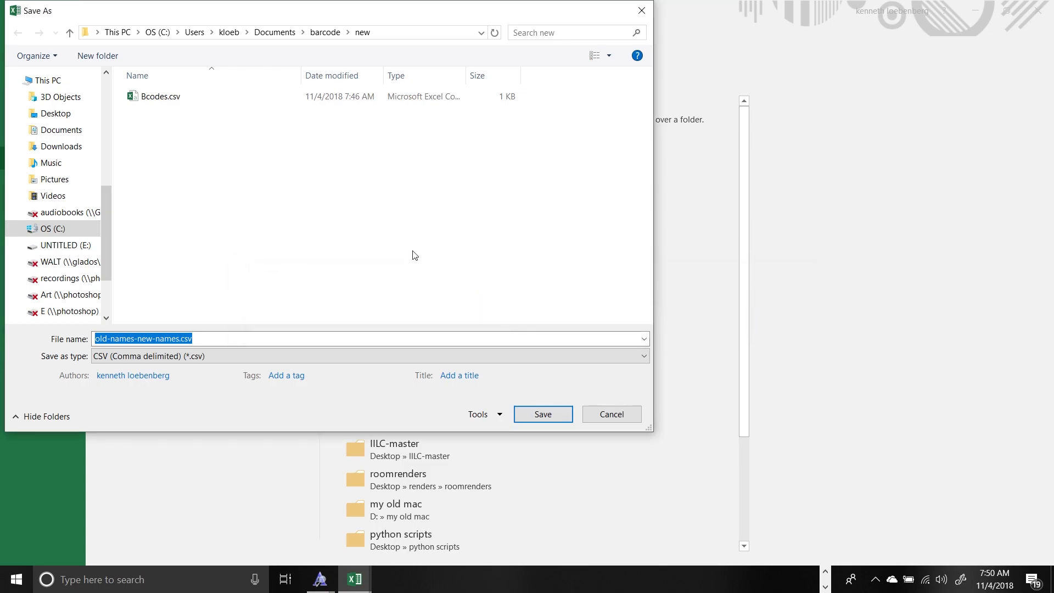
Step: Retry the save as old-names-new-names.csv after reopening the new folder from barcode, and cancel the save
left_click(332, 37)
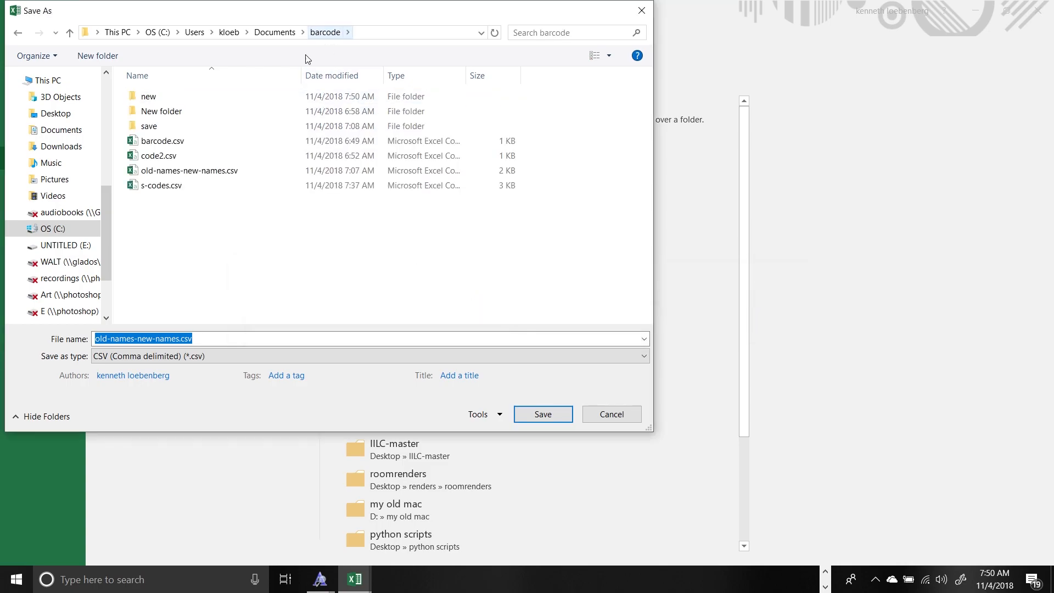
double_click(166, 101)
left_click(555, 415)
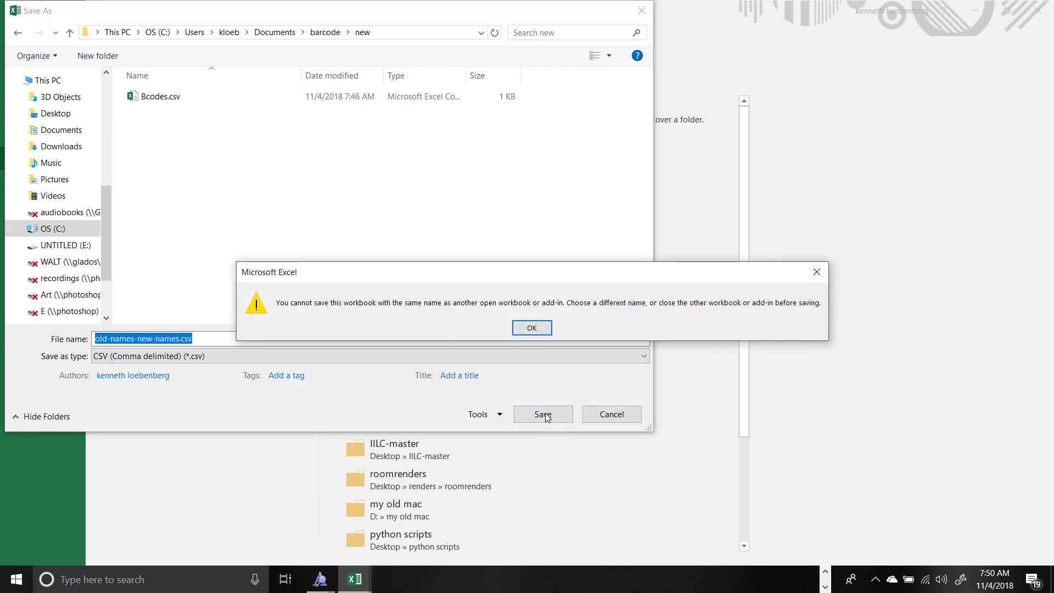
left_click(530, 330)
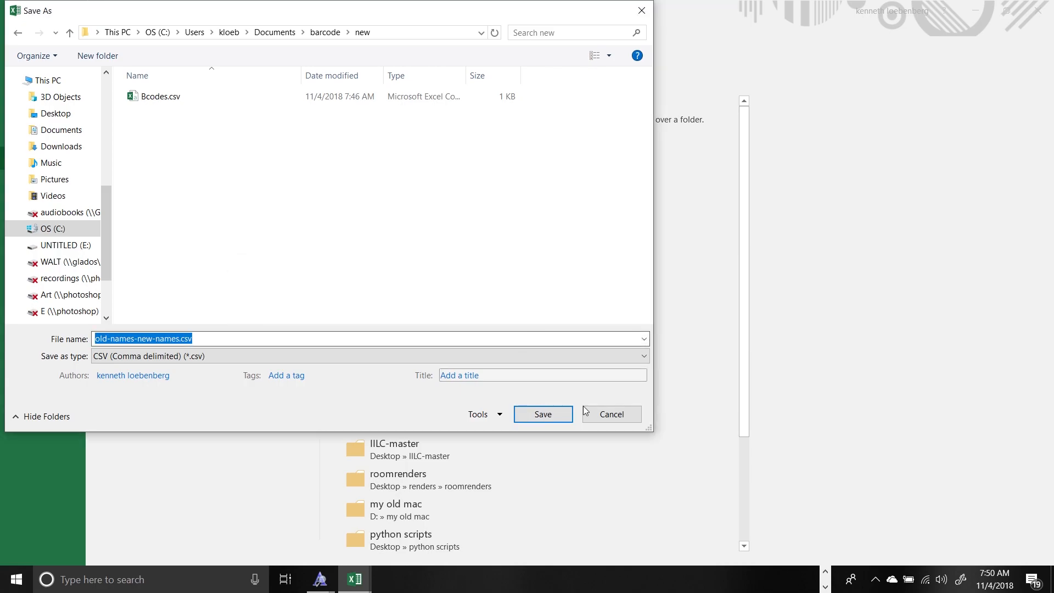
left_click(600, 417)
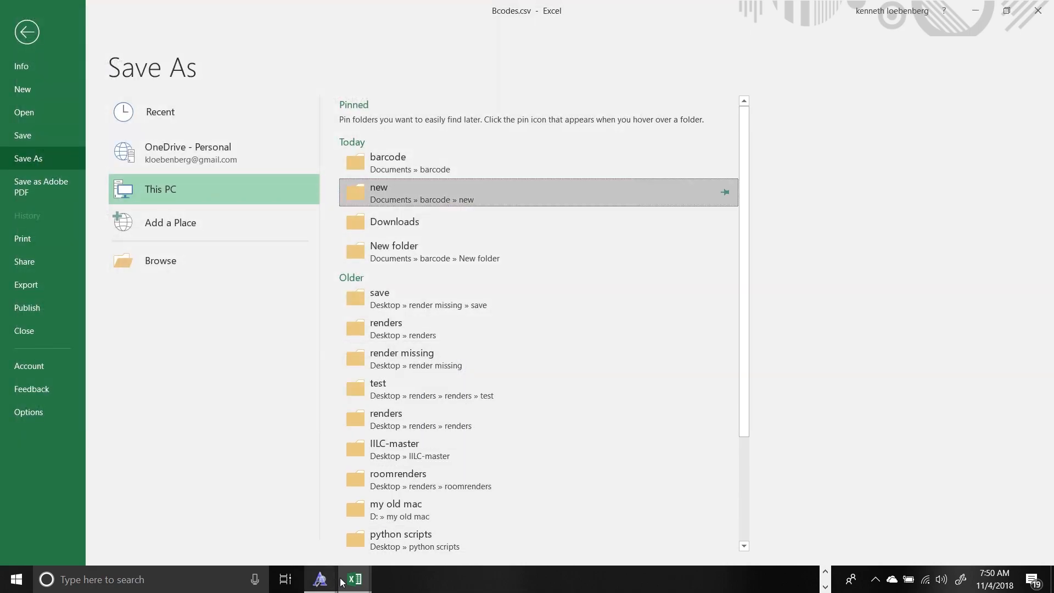
Step: Close the other open old-names-new-names.csv workbook
mouse_move(355, 579)
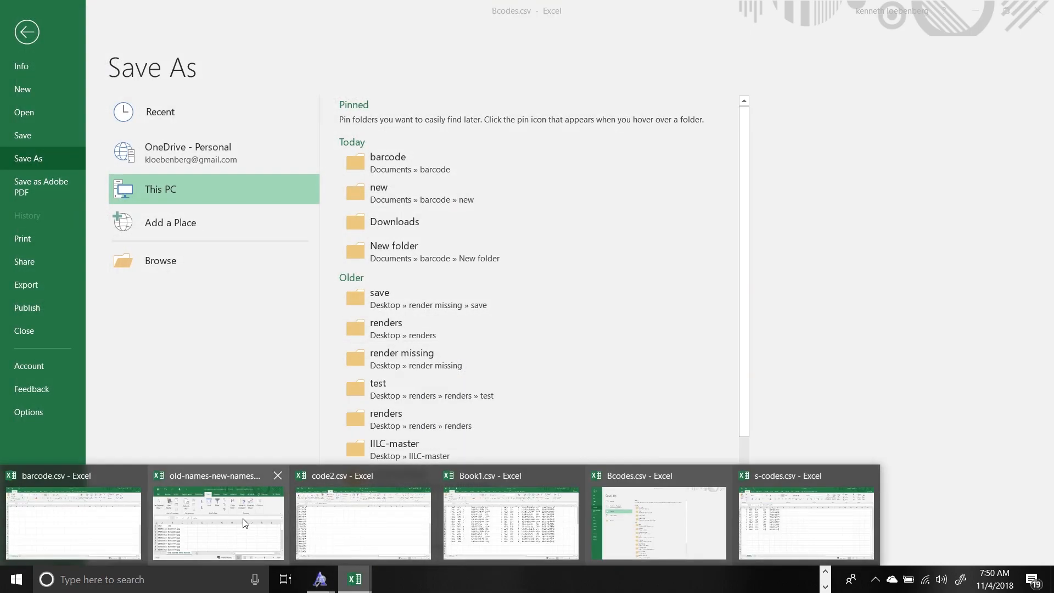
left_click(226, 519)
left_click(895, 14)
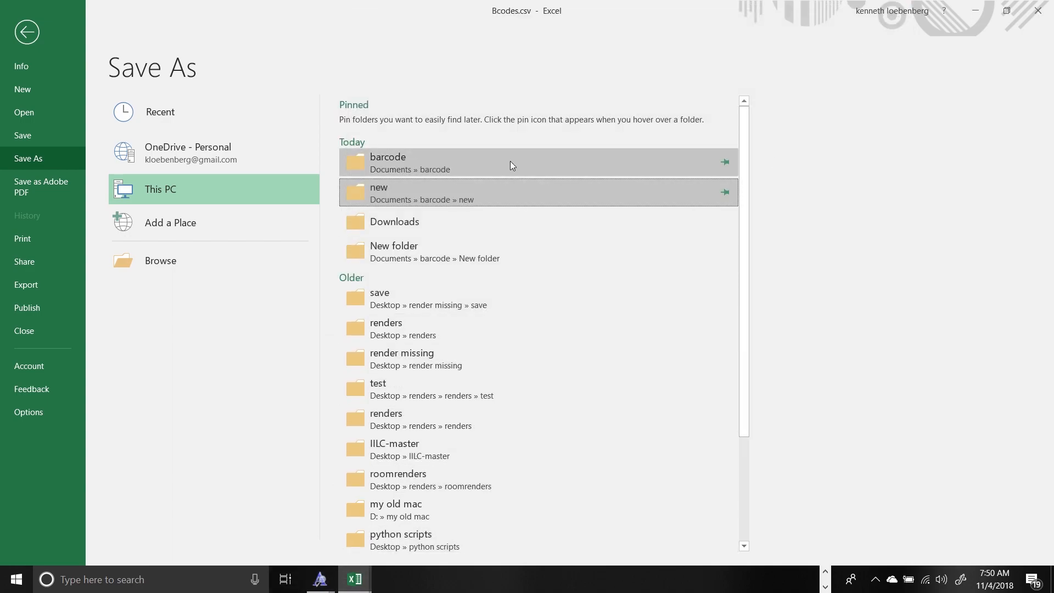
Step: Save the Bcodes workbook as old-names-new-names.csv in the barcode\new folder, keeping the CSV format
left_click(489, 192)
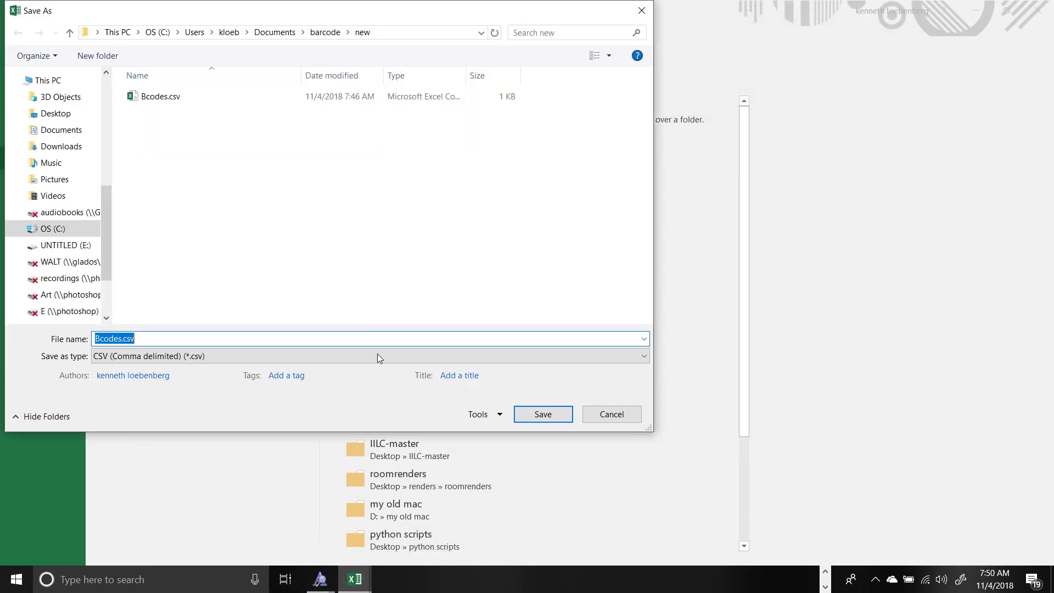
double_click(111, 338)
left_click(111, 338)
left_click_drag(119, 338, 100, 332)
key("BackSpace")
type("old-names-new-names")
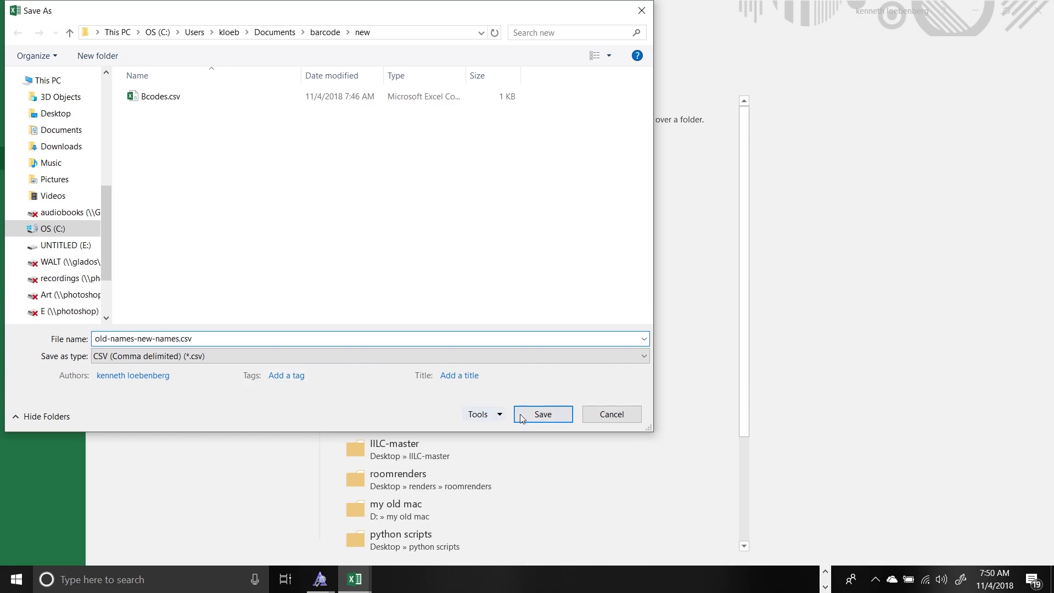
left_click(535, 418)
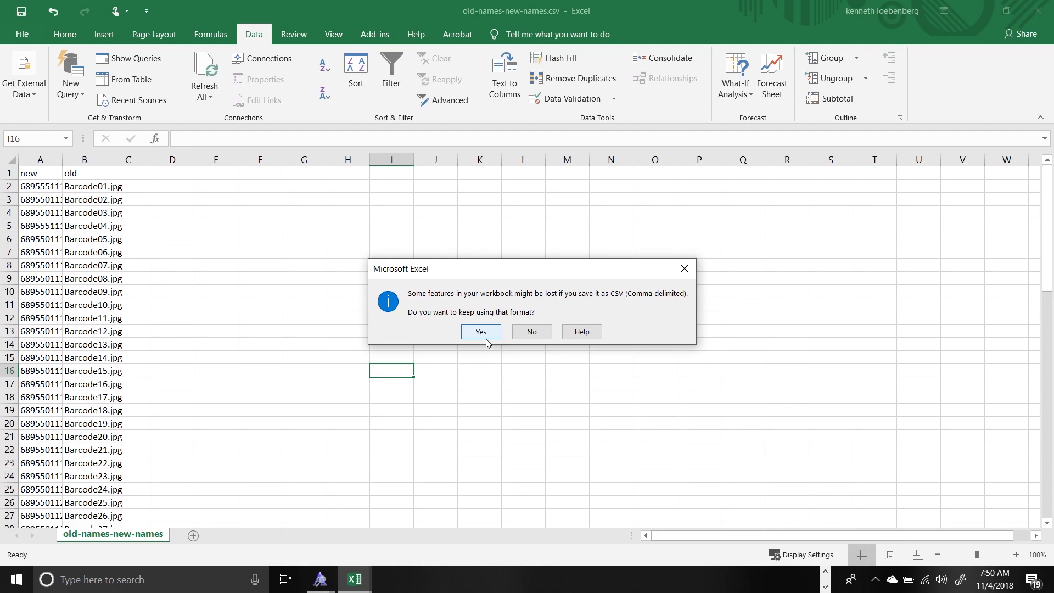
left_click(485, 339)
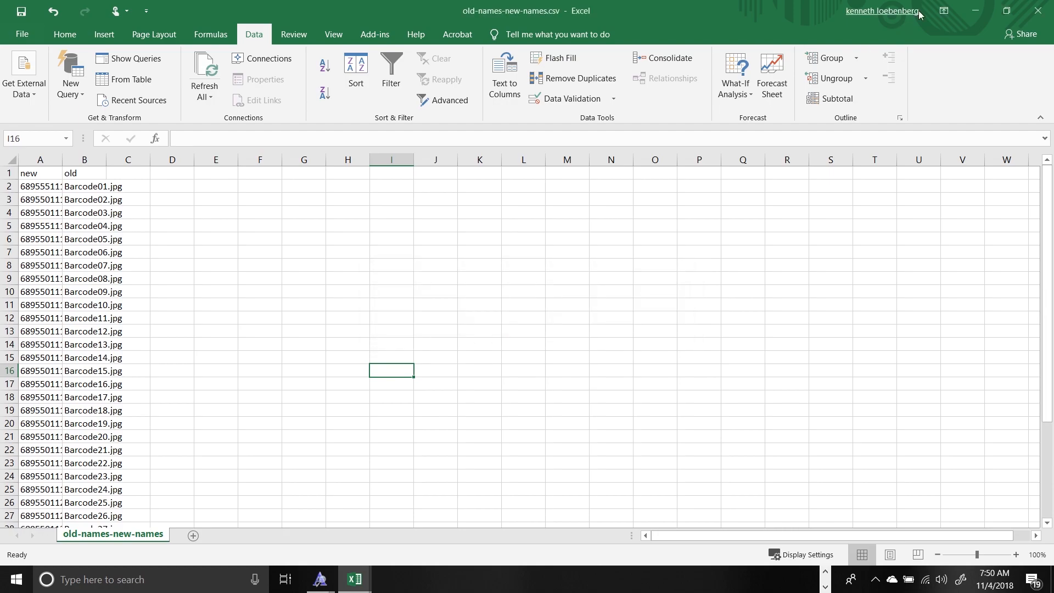
Step: Switch to the browser and open the GitHub profile page of the IILC repository's owner
left_click(962, 5)
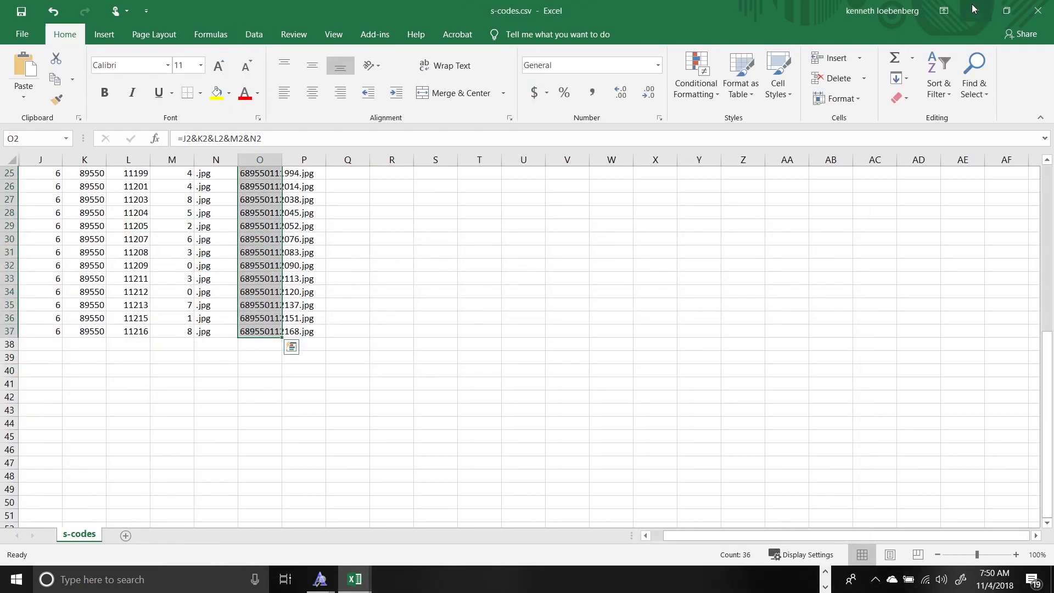
left_click(975, 8)
left_click(125, 265)
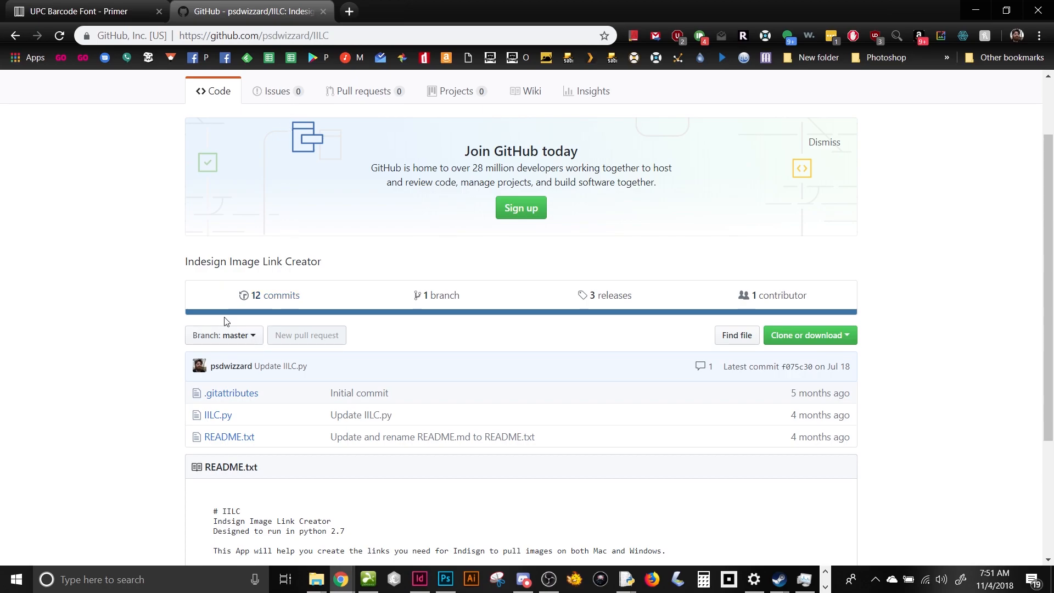
left_click(230, 366)
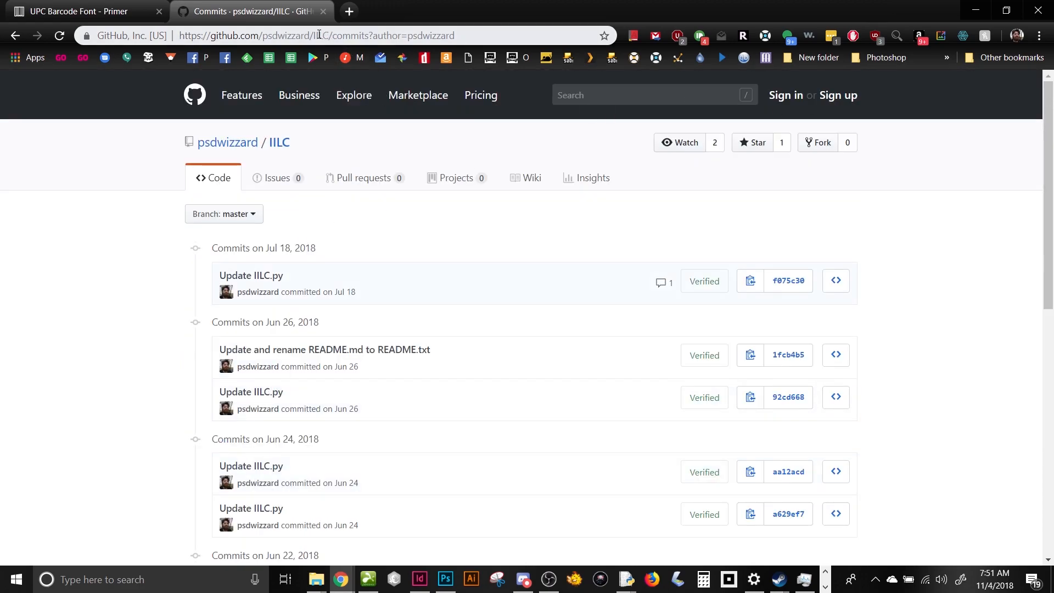
left_click_drag(319, 35, 619, 38)
key("BackSpace")
key("Return")
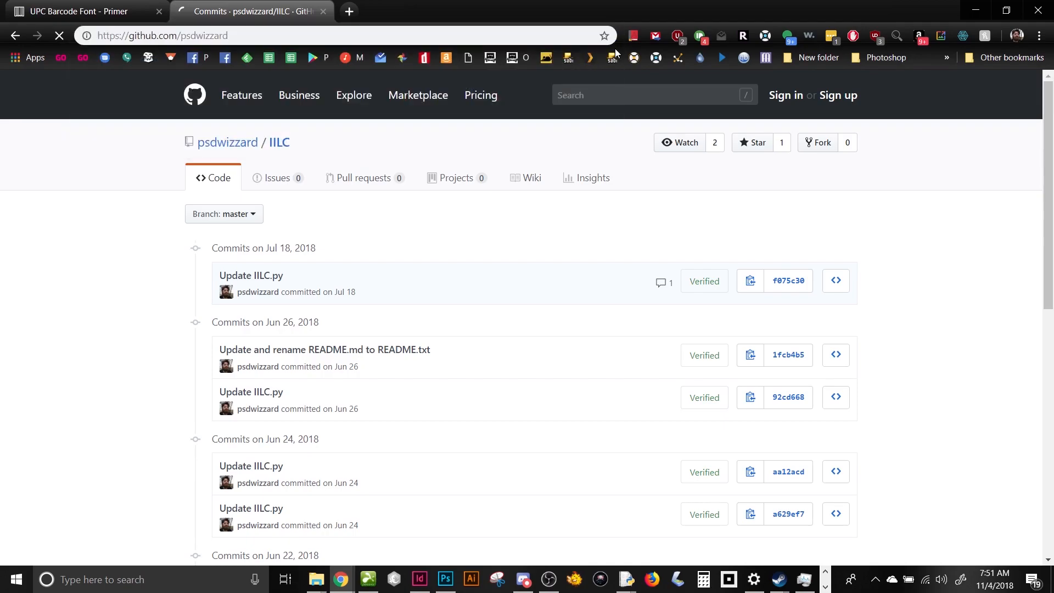
Step: Open the Super-Renamer-Pro repository from the profile and look at its clone and download options
scroll(623, 360, "down", 1)
scroll(623, 361, "down", 5)
scroll(624, 361, "up", 6)
scroll(624, 361, "down", 3)
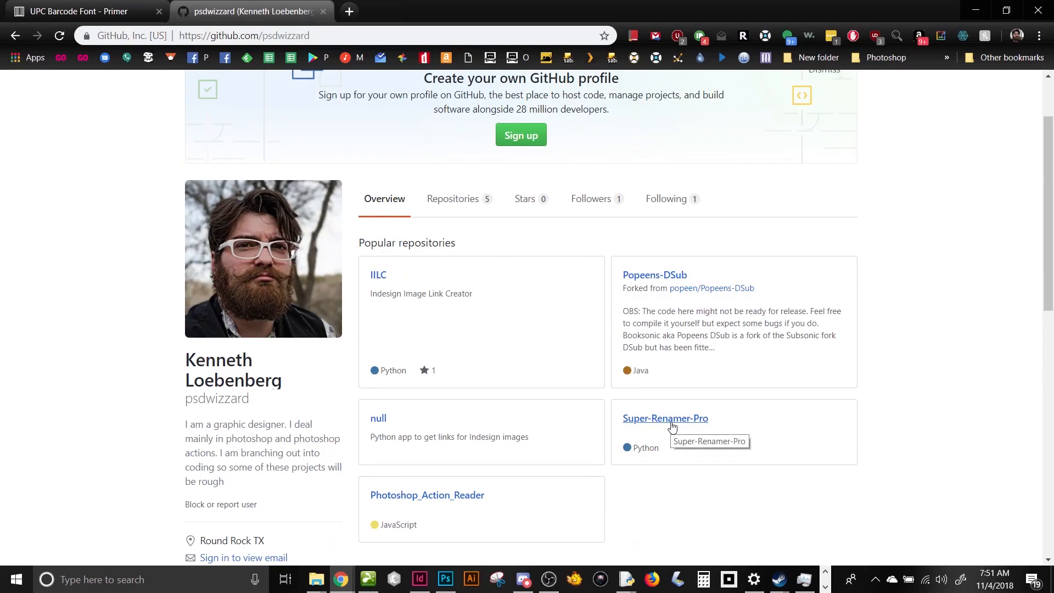
left_click(671, 421)
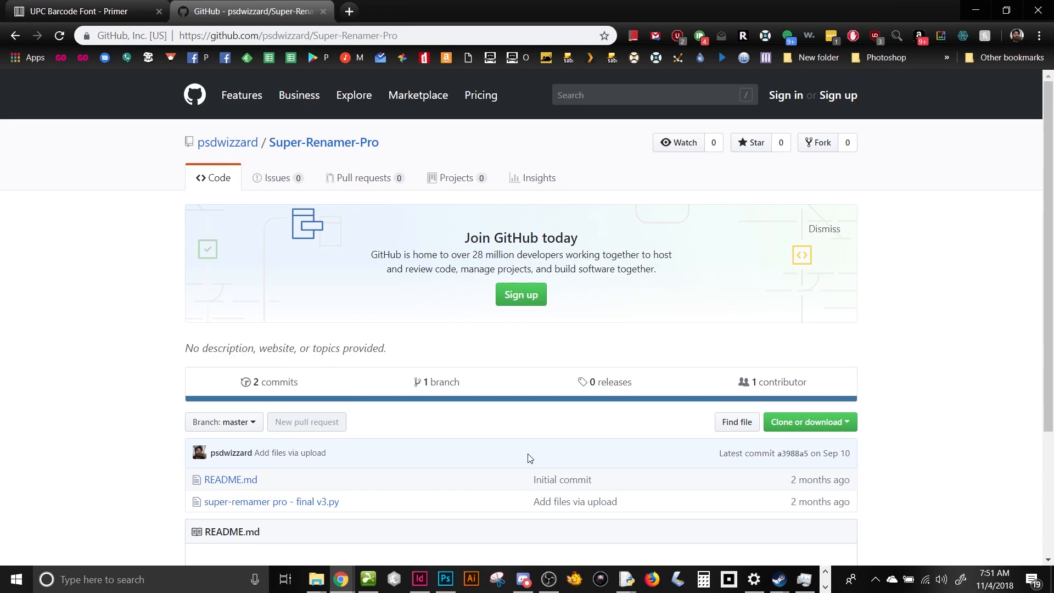
left_click(796, 422)
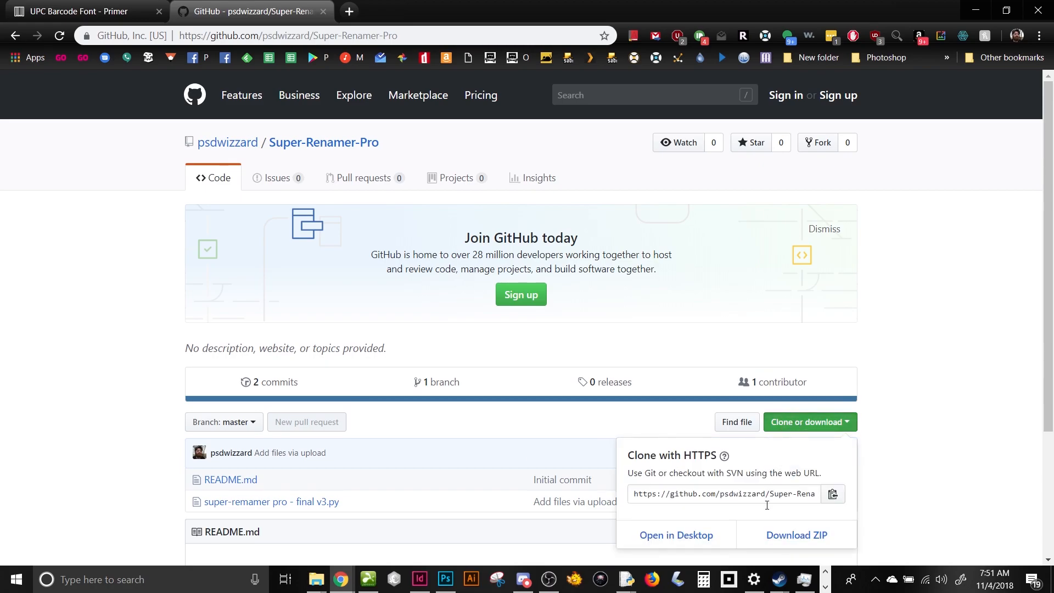
left_click(944, 465)
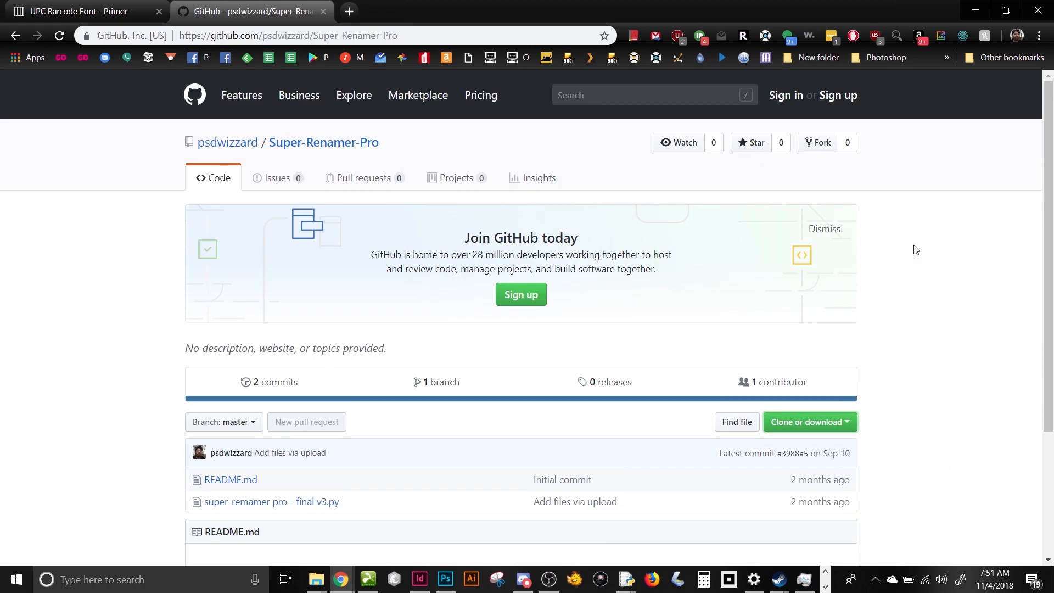
Step: Switch to File Explorer and try to open old-names-new-names.csv from the barcode folder in Excel
left_click(975, 10)
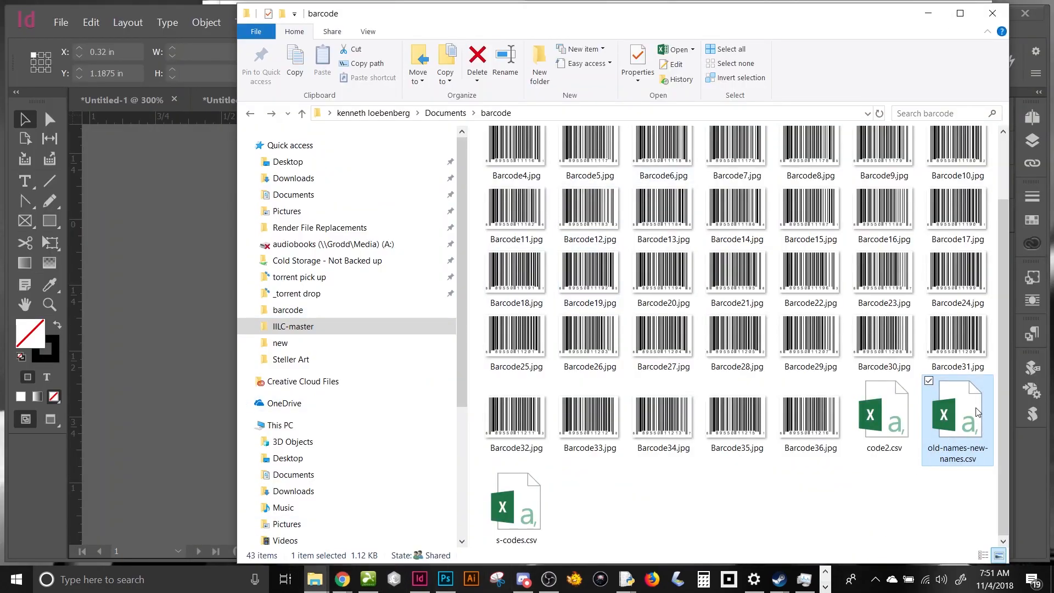
double_click(952, 406)
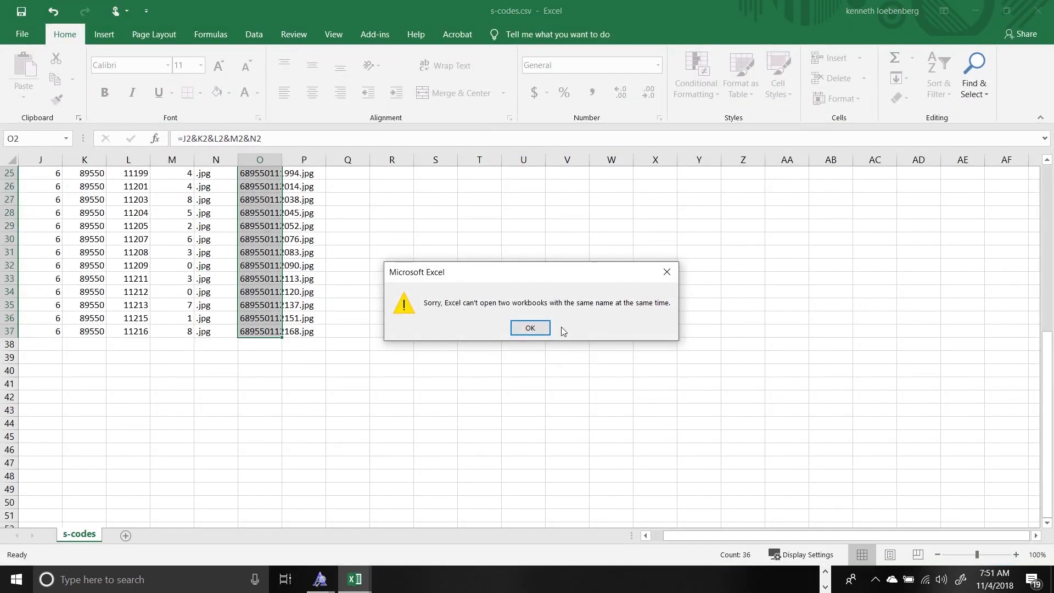
left_click(537, 327)
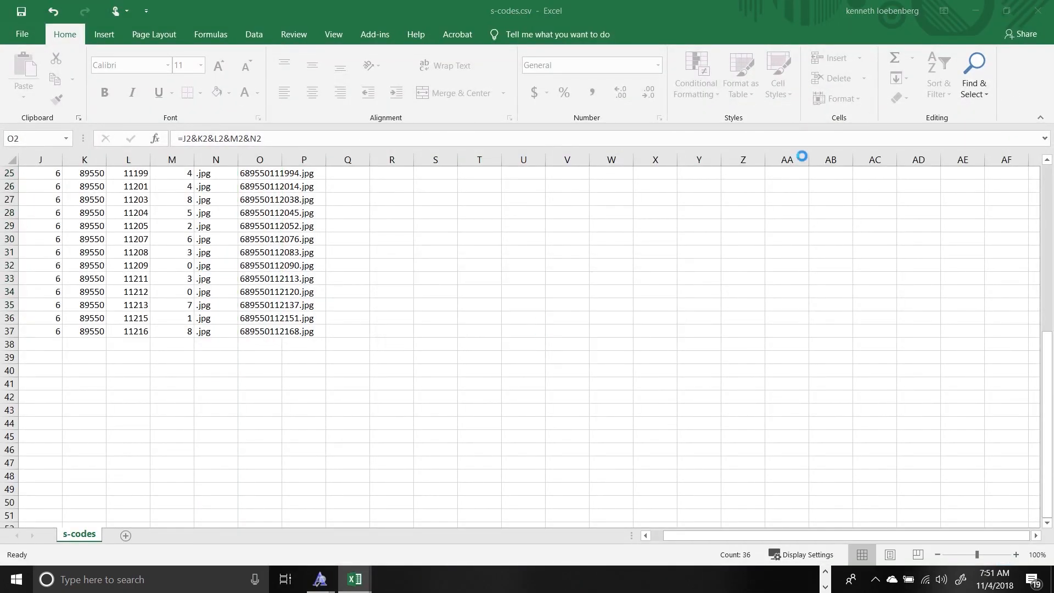
Step: Bring up the old-names-new-names.csv workbook in Excel and widen column A to fit the new file names
right_click(354, 582)
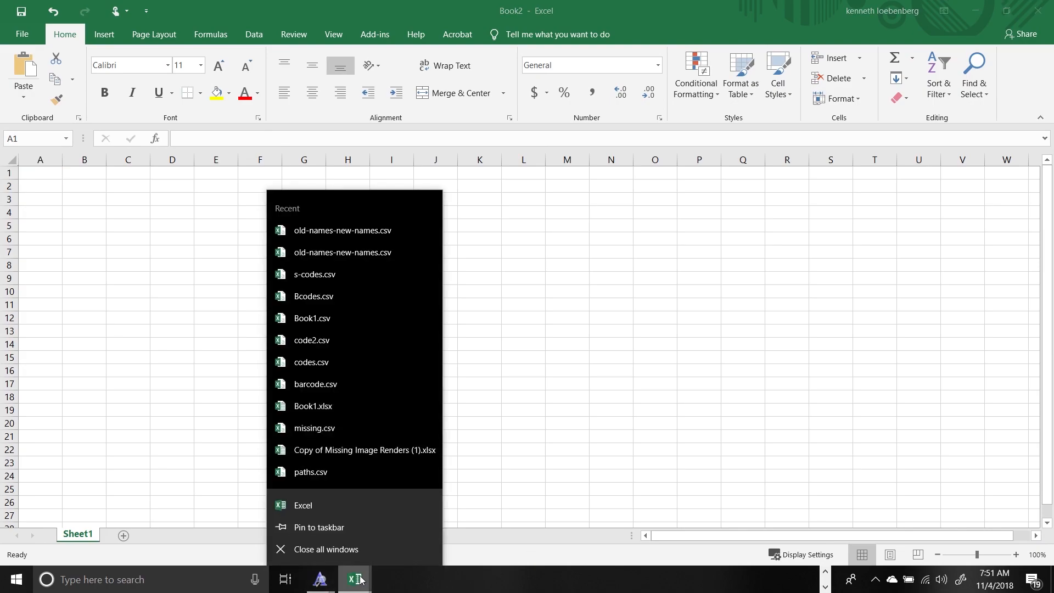
left_click(353, 254)
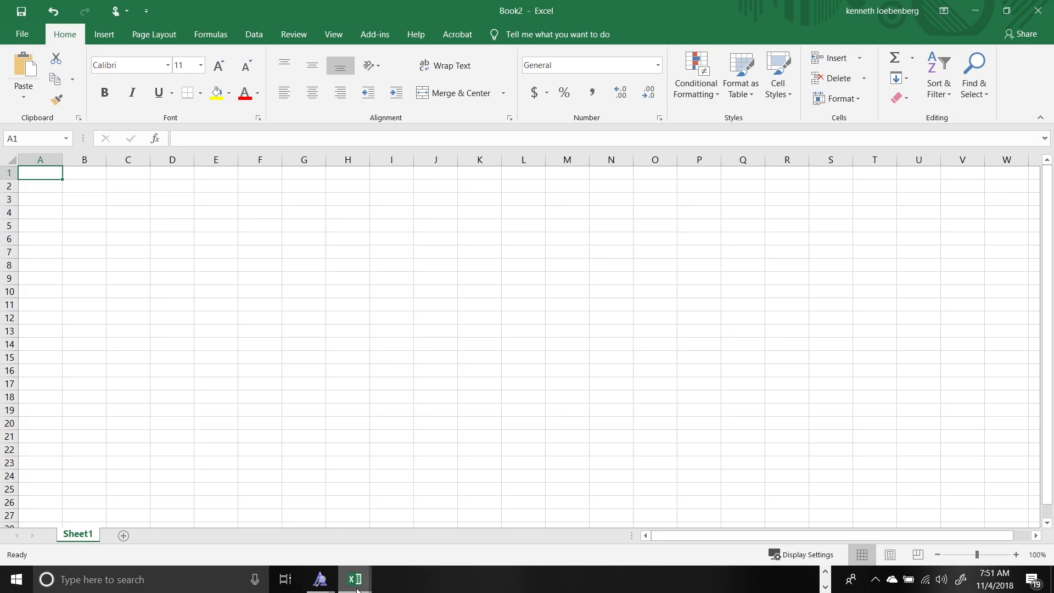
mouse_move(355, 579)
left_click(800, 525)
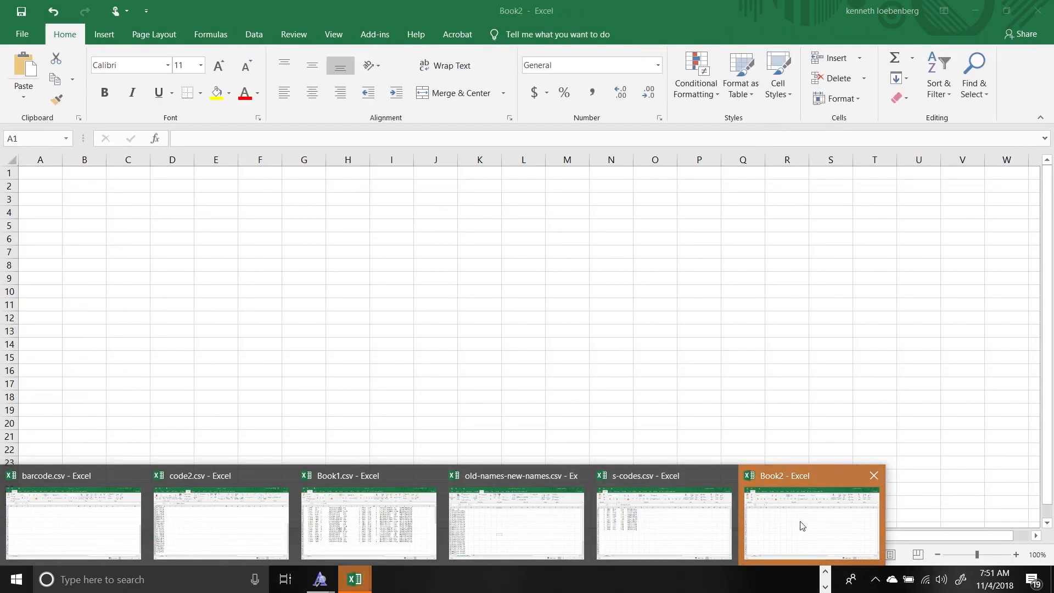
mouse_move(353, 579)
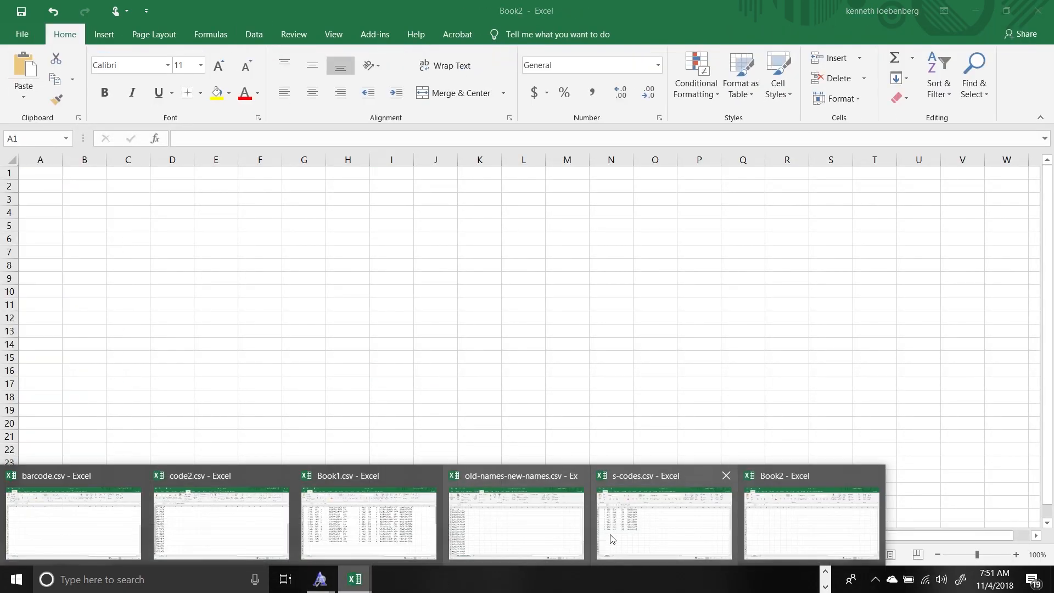
left_click(615, 530)
left_click(355, 580)
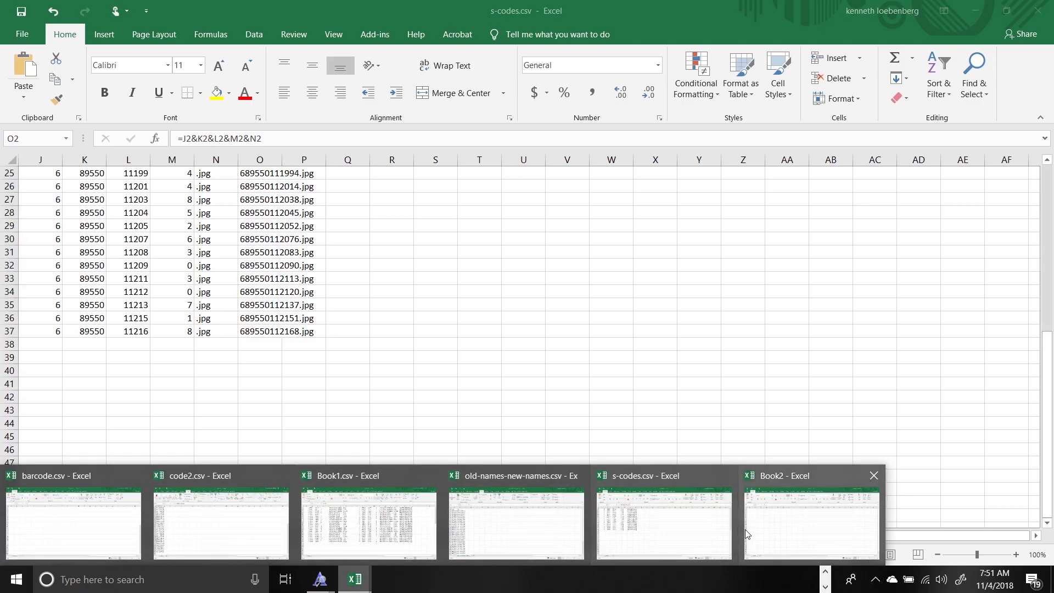
left_click(540, 548)
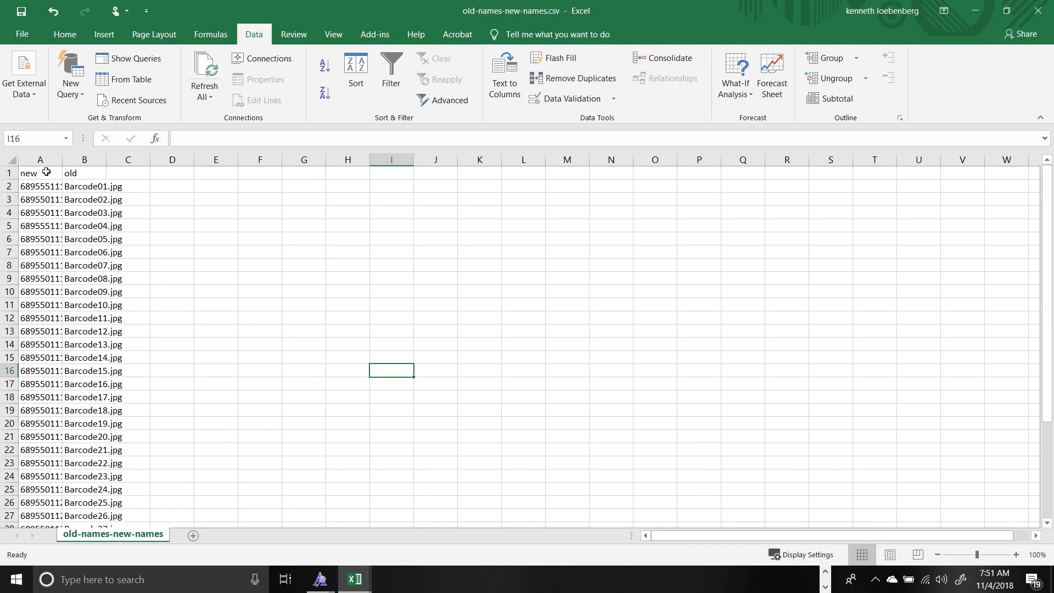
double_click(62, 160)
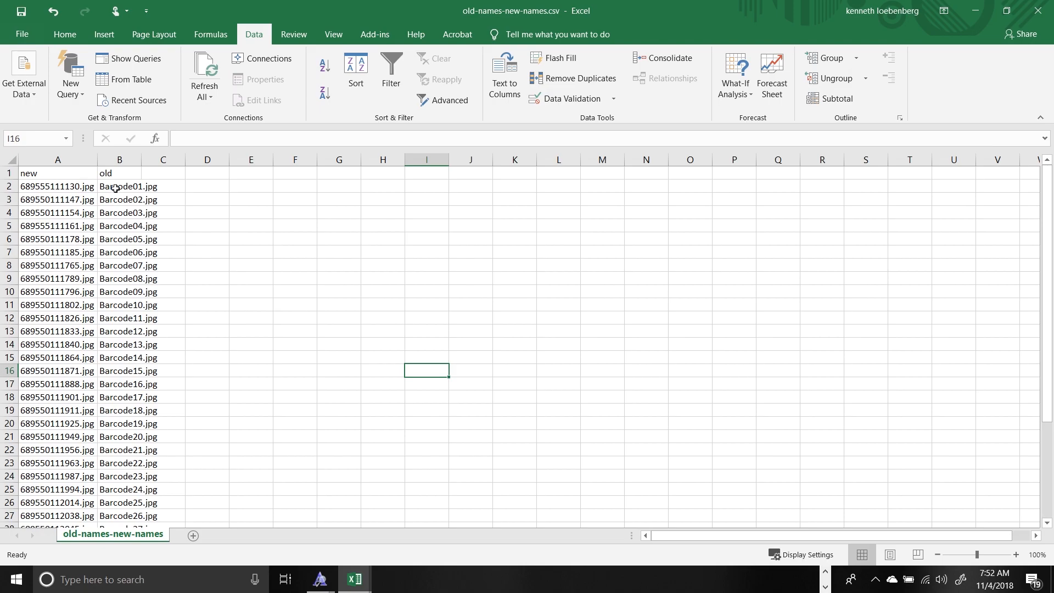
Step: Minimize the Excel windows, open the new folder inside barcode in File Explorer, and copy its folder path
left_click(983, 8)
left_click(983, 7)
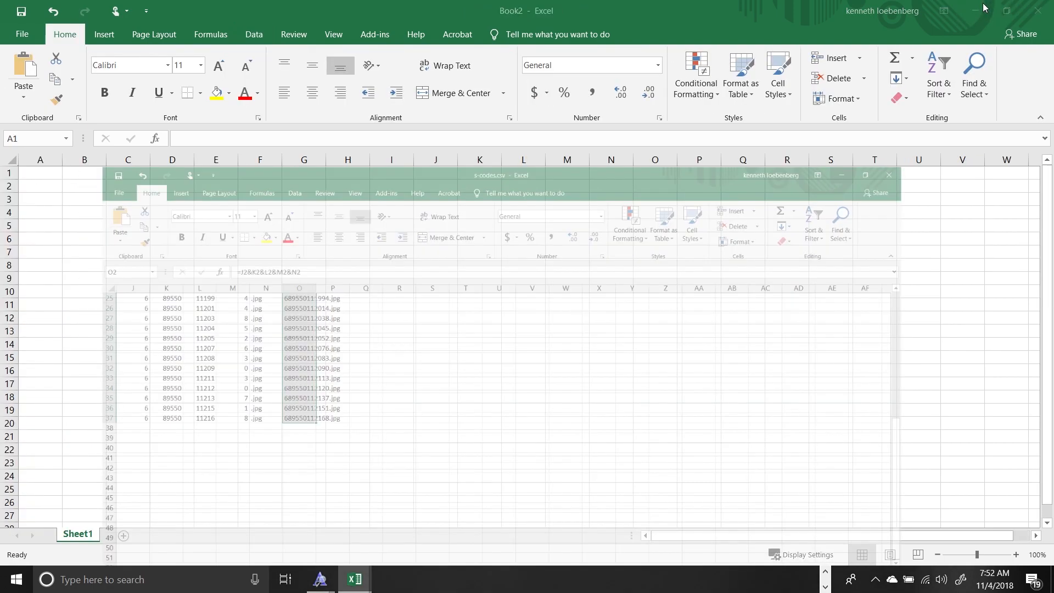
left_click(984, 8)
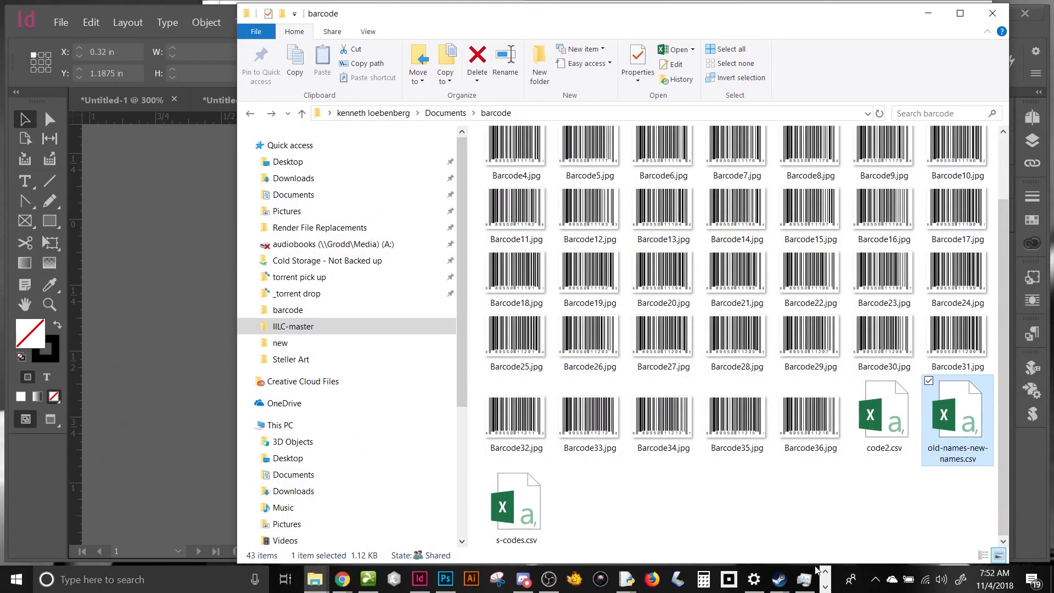
scroll(692, 453, "up", 3)
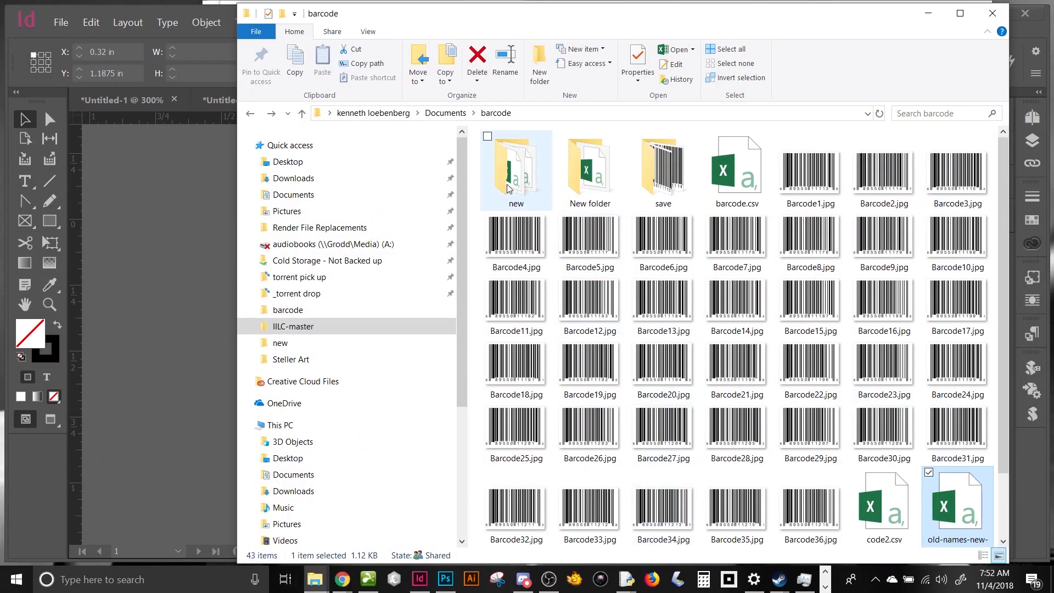
double_click(516, 170)
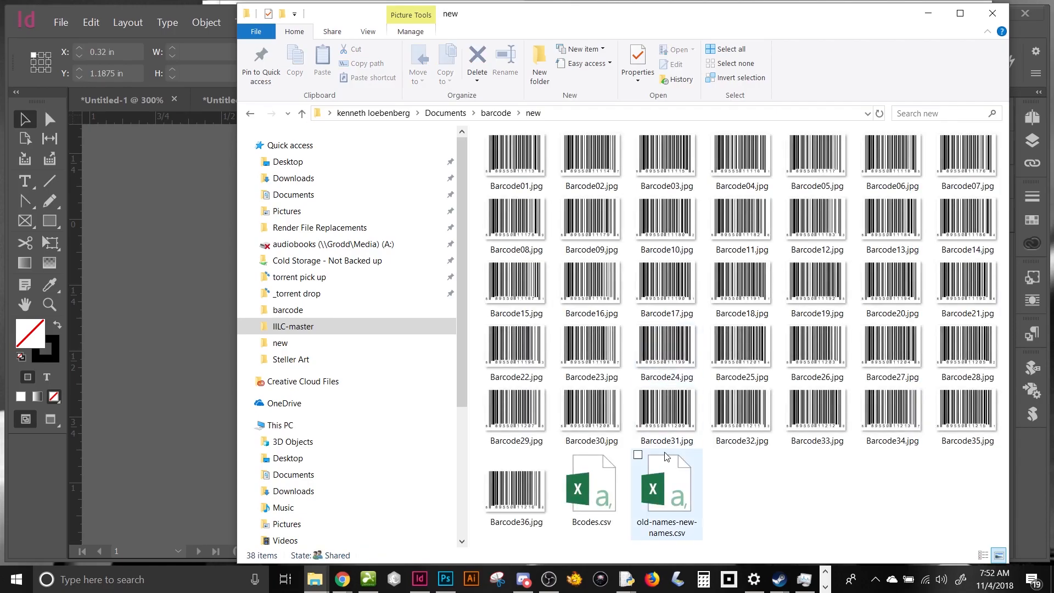
left_click(582, 114)
key("ctrl+c")
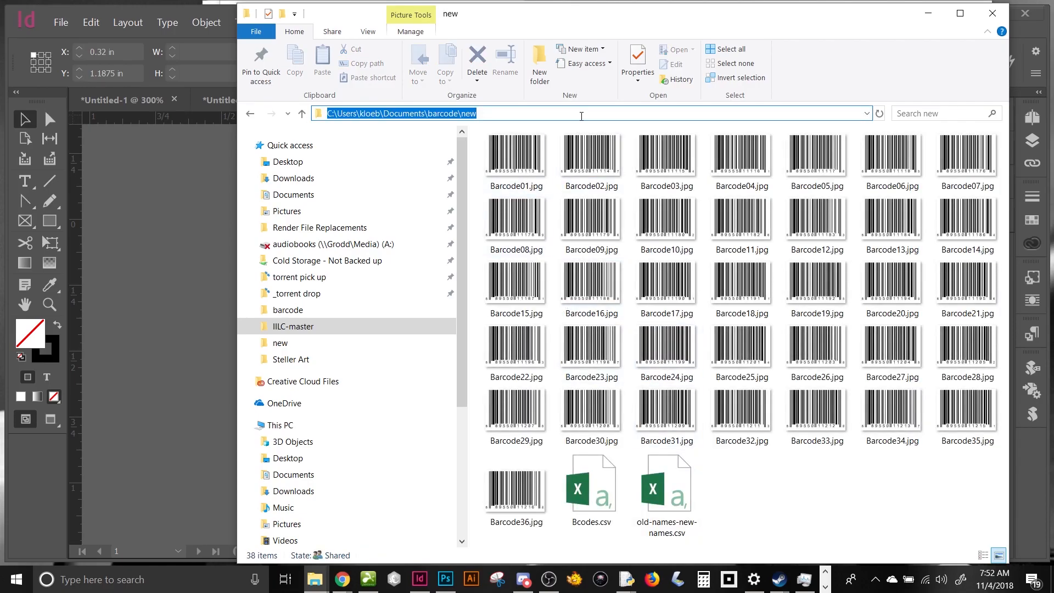
key("Escape")
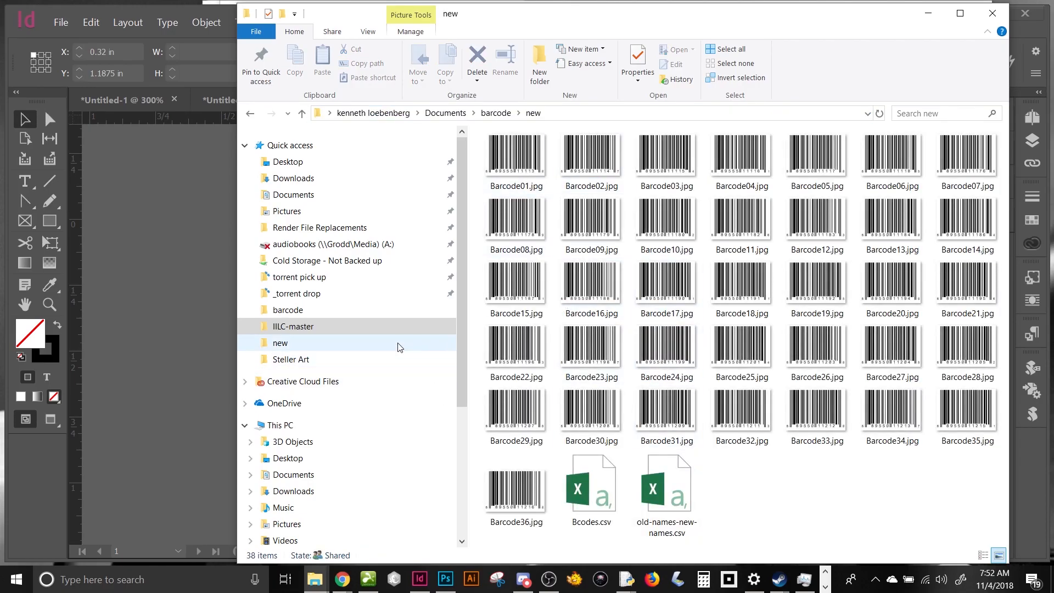
Step: Open super-remamer pro - final v3.py from the IILC-master folder for editing in IDLE
left_click(389, 331)
right_click(553, 393)
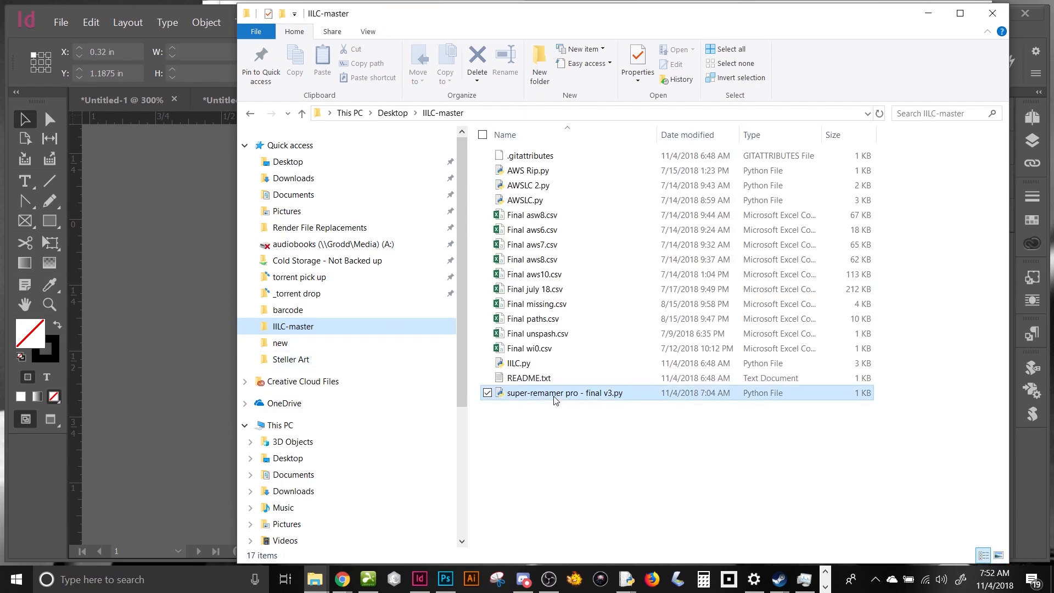
mouse_move(524, 89)
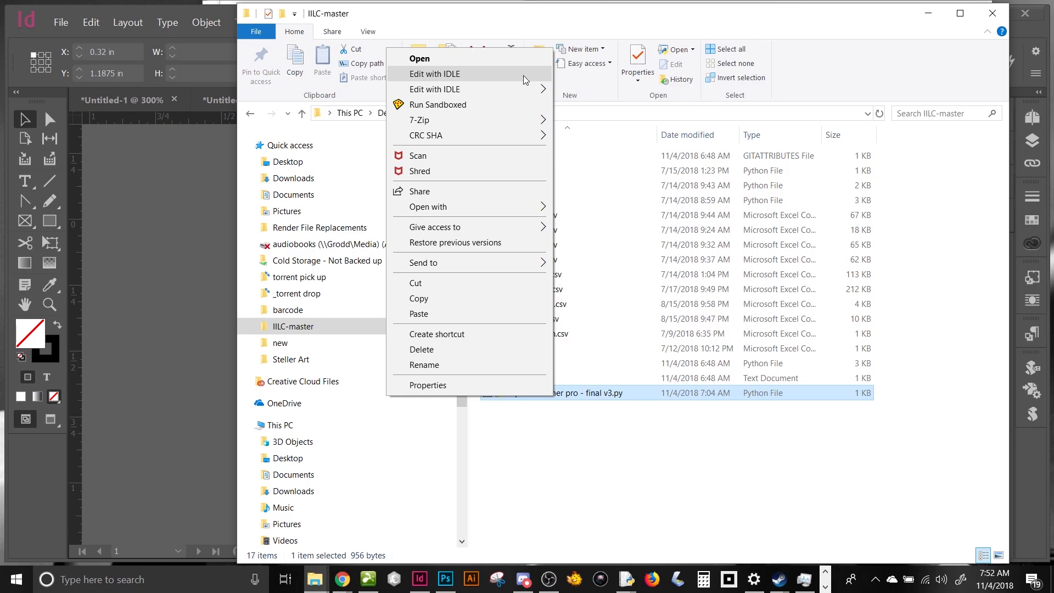
left_click(525, 75)
Step: Run the renamer script and supply the copied barcode\new folder path as the current file location
left_click(224, 127)
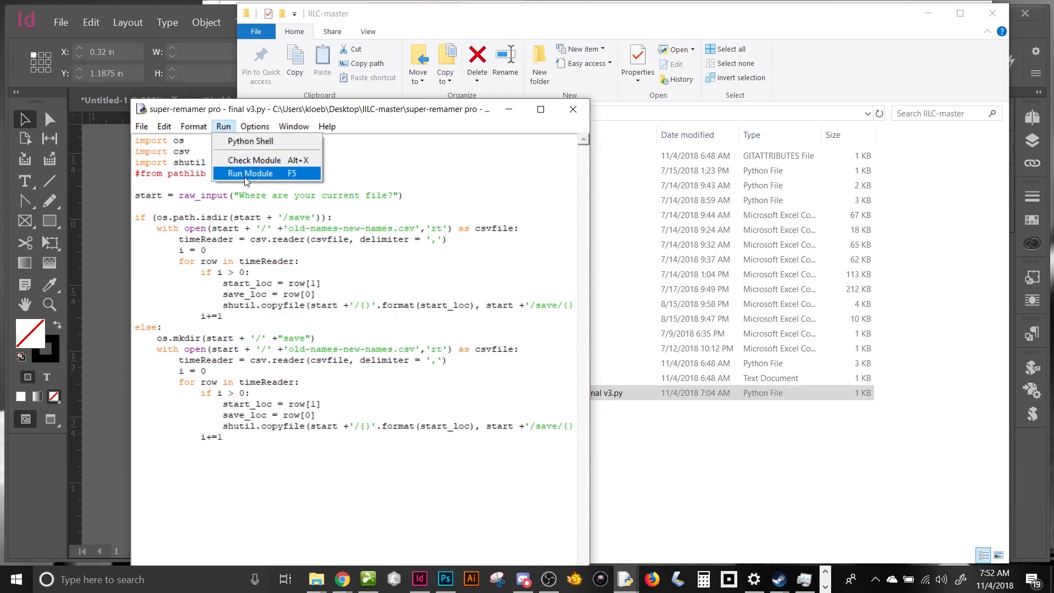
left_click(245, 178)
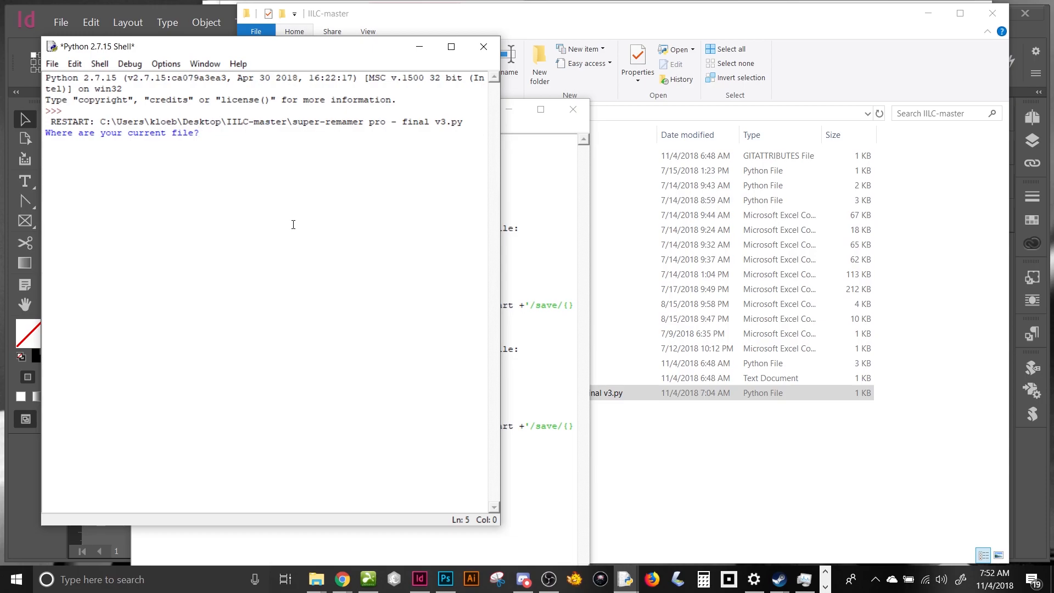
key("ctrl+v")
key("Return")
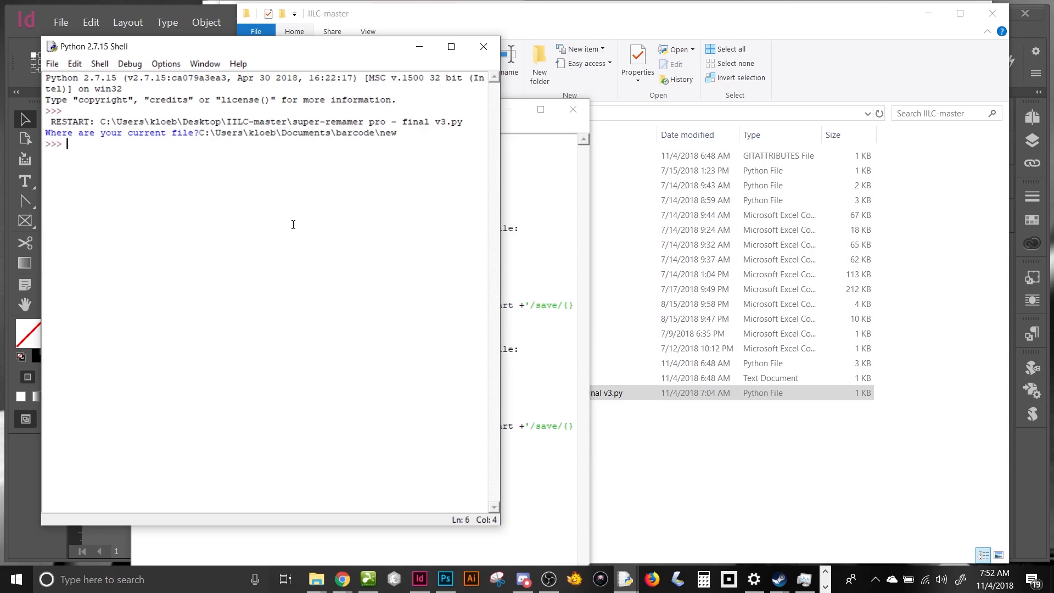
Step: Check the renamed barcodes in the save folder inside barcode\new and view 689555111161.jpg in Photoshop
left_click(768, 463)
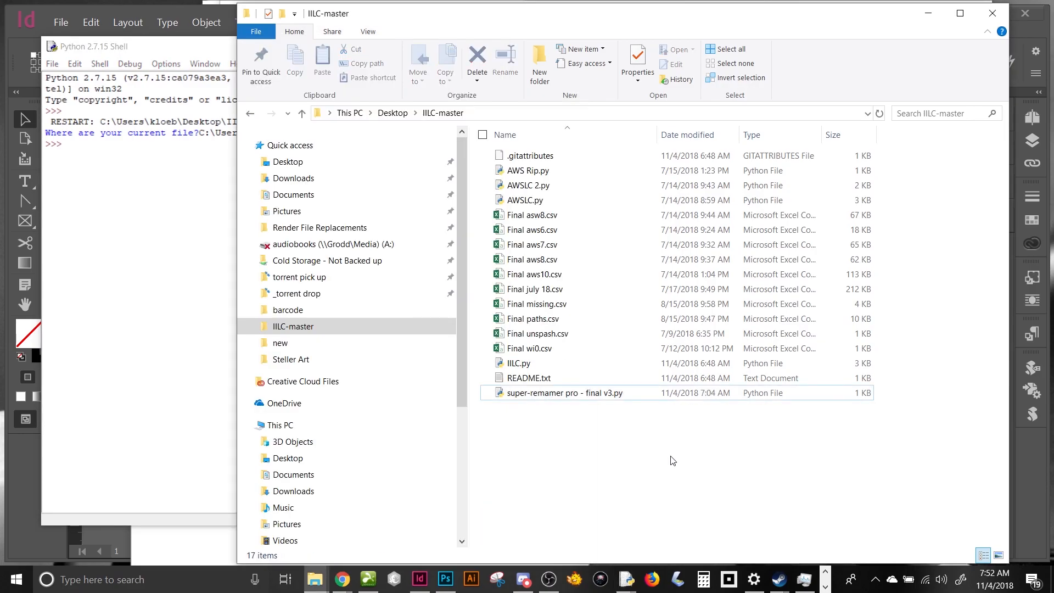
left_click(251, 113)
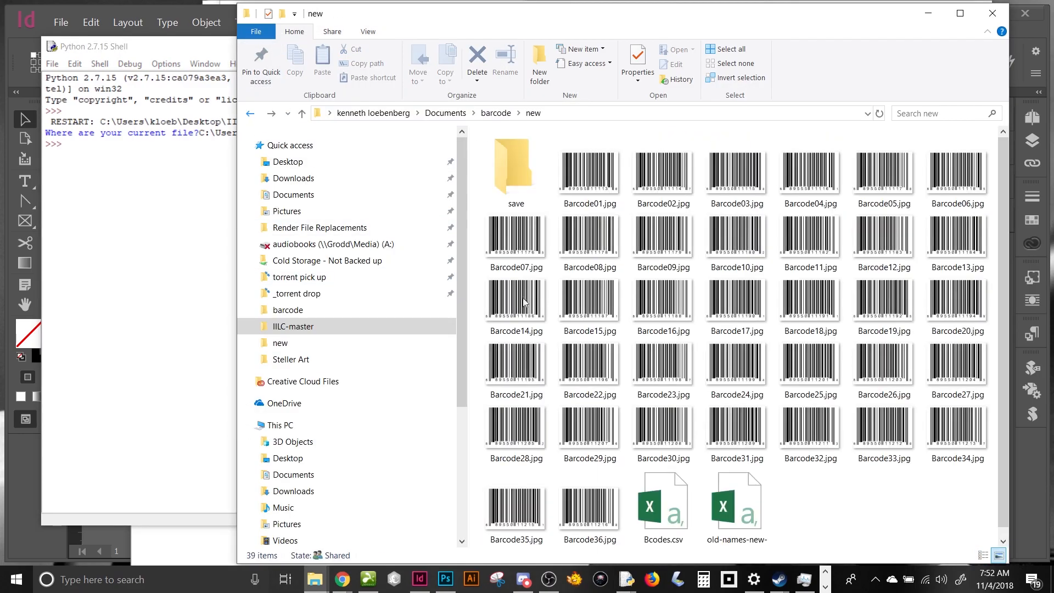
double_click(535, 191)
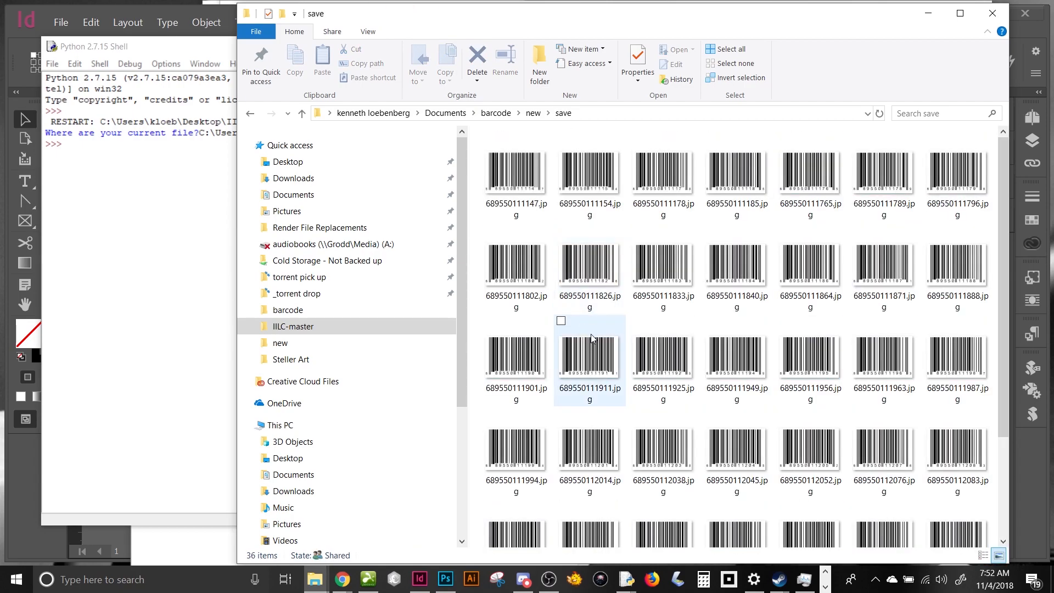
scroll(593, 343, "down", 1)
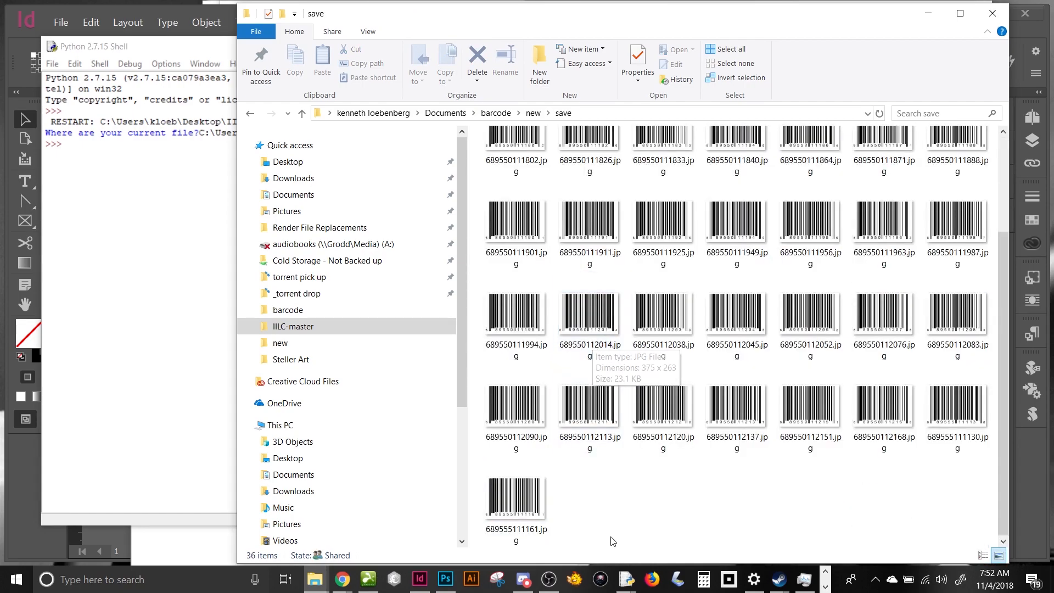
left_click(534, 507)
double_click(532, 505)
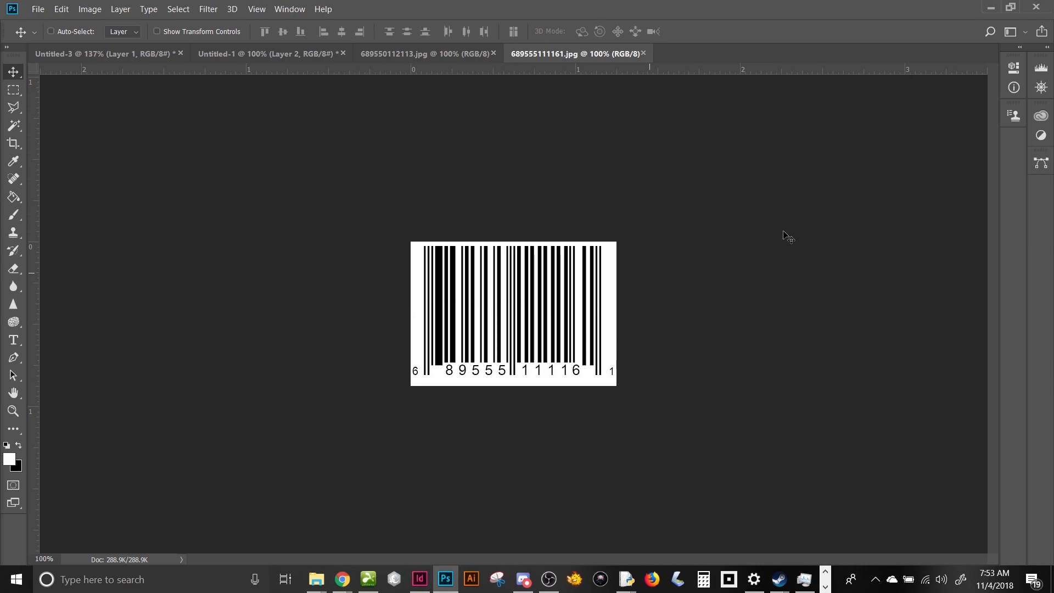
left_click(993, 7)
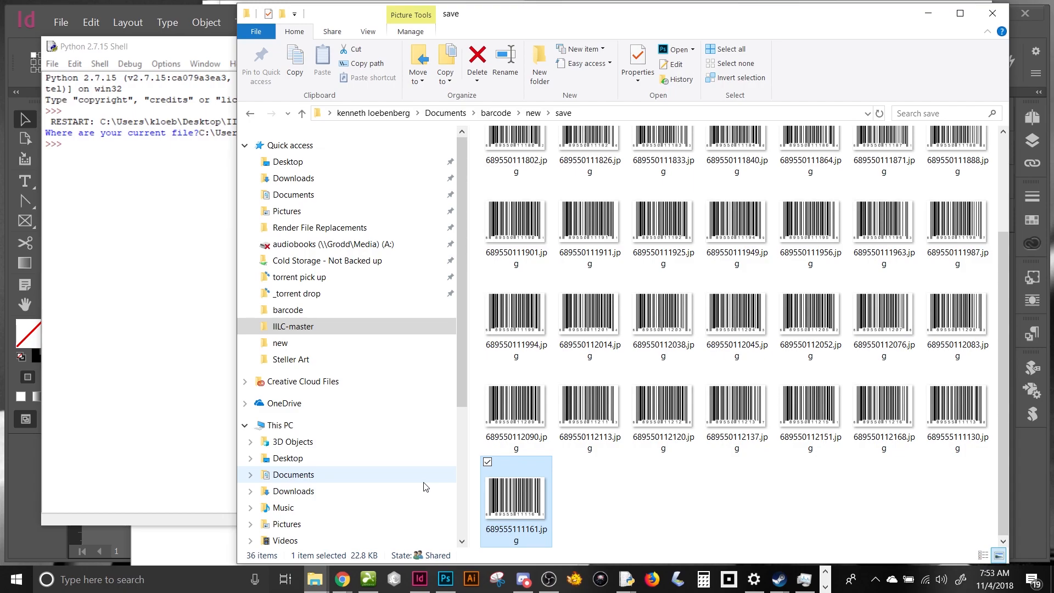
Step: Switch to the Chrome window showing Super-Renamer-Pro and go back through its history to the owner's GitHub profile page
left_click(346, 582)
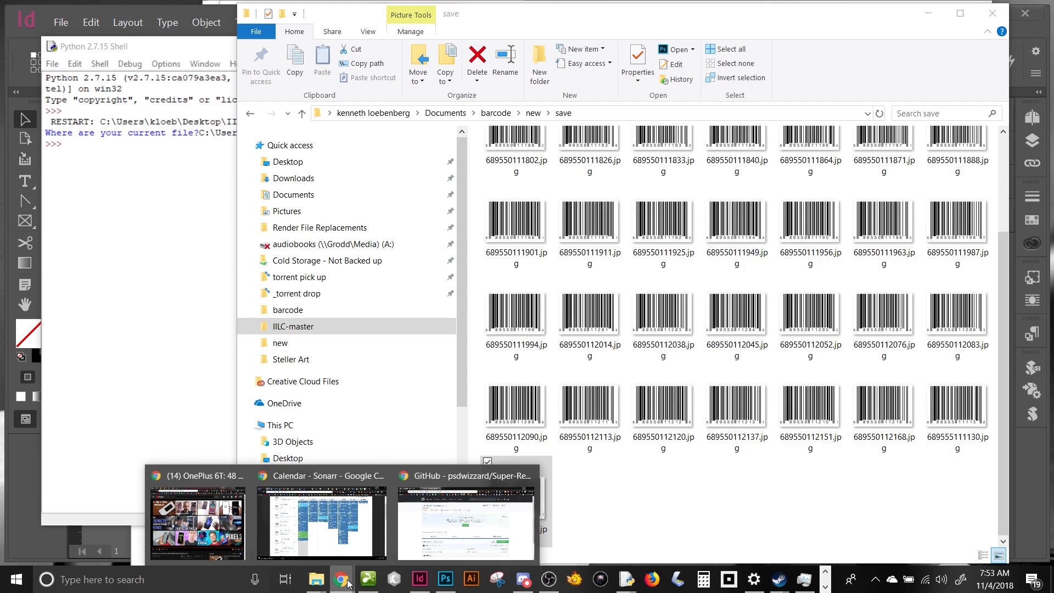
left_click(438, 523)
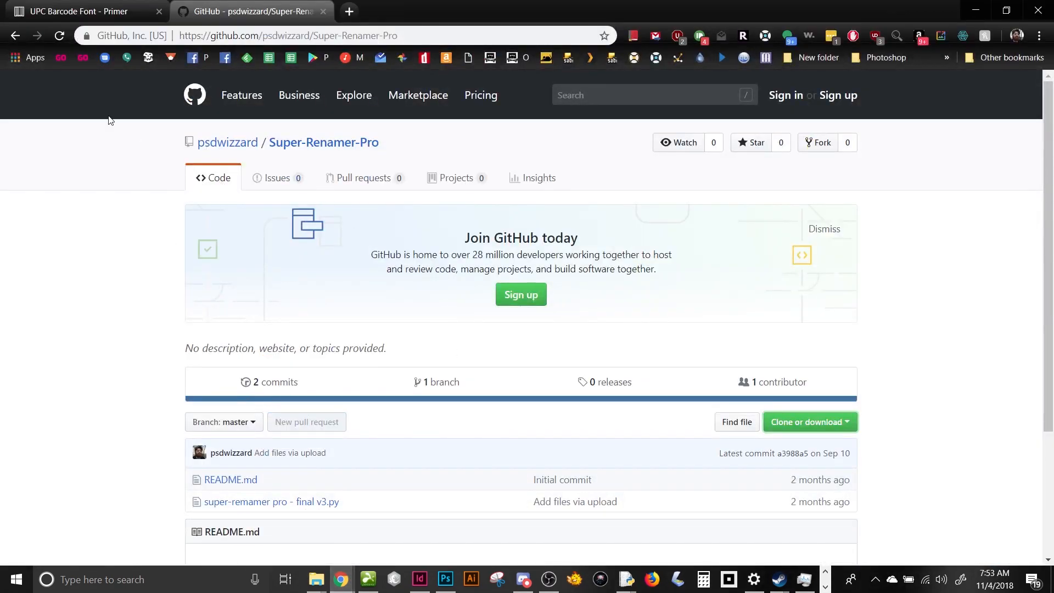
left_click(15, 36)
left_click(16, 36)
left_click(16, 36)
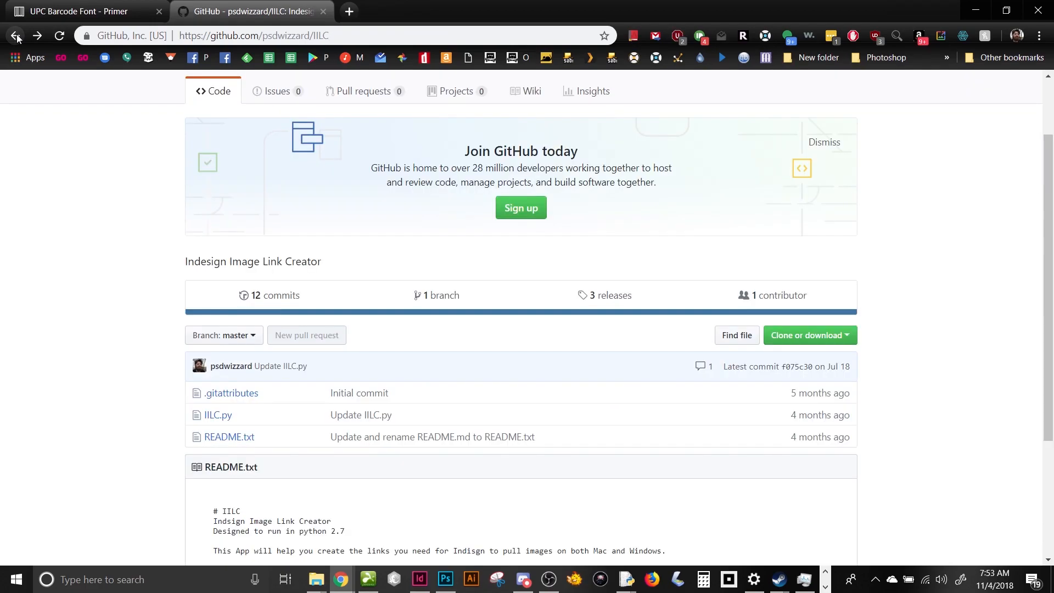
scroll(65, 233, "up", 2)
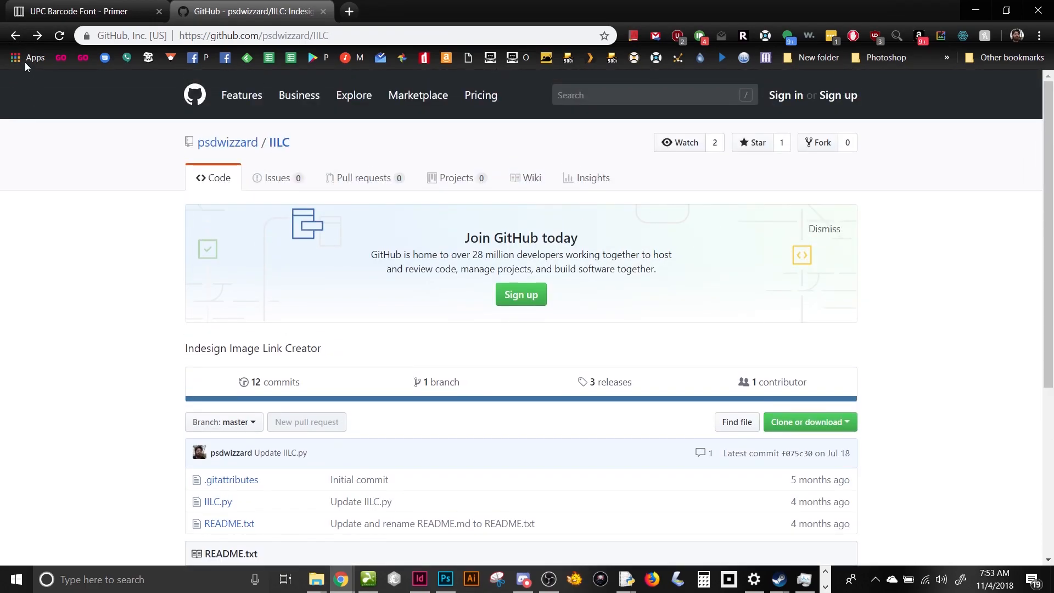
left_click(16, 35)
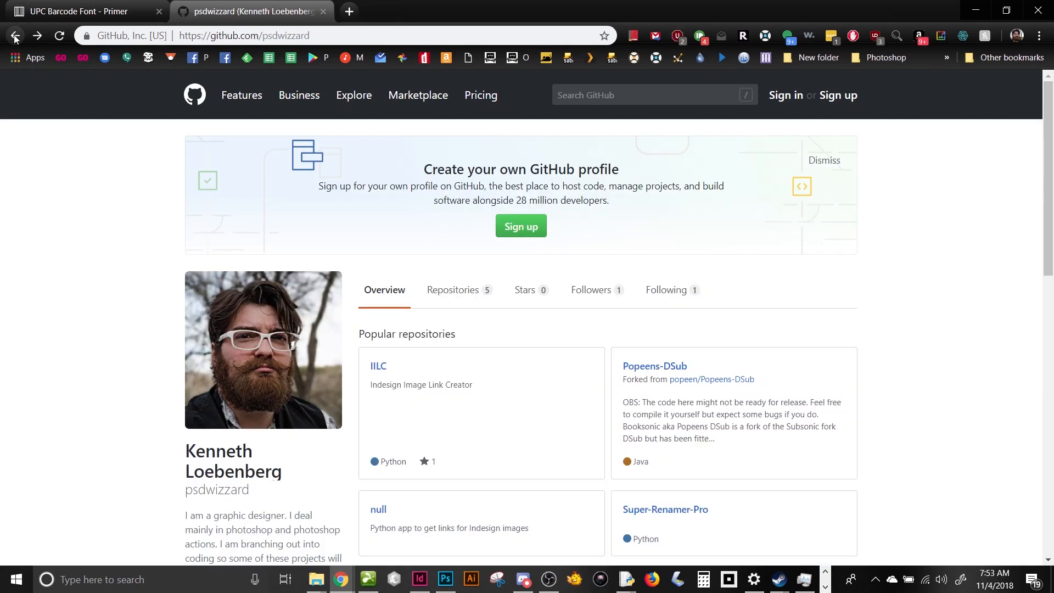
Step: Search Google for python in a new browser tab and open the Download Python page
left_click(348, 12)
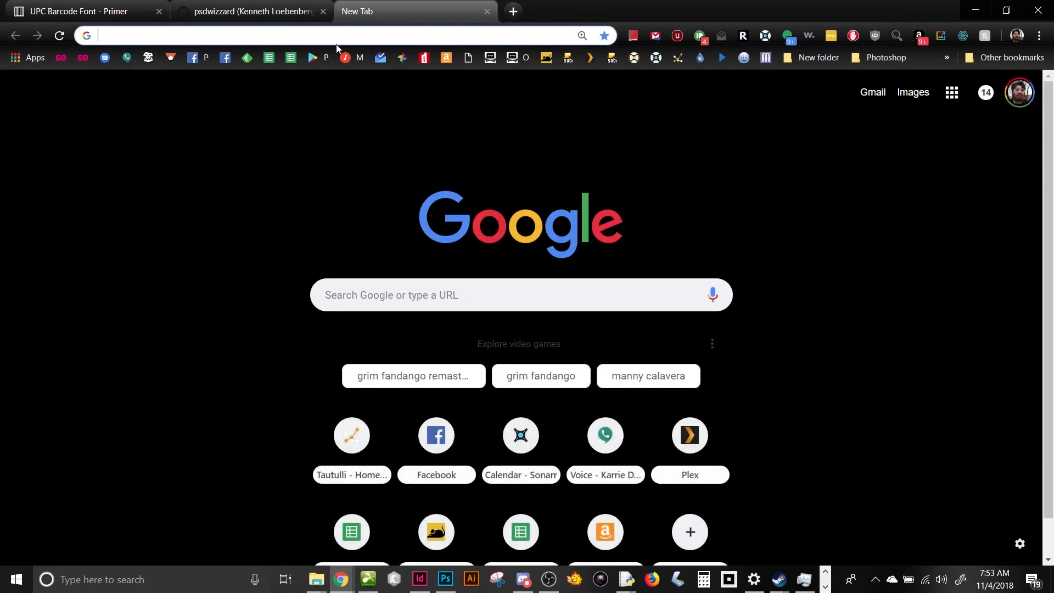
type("python")
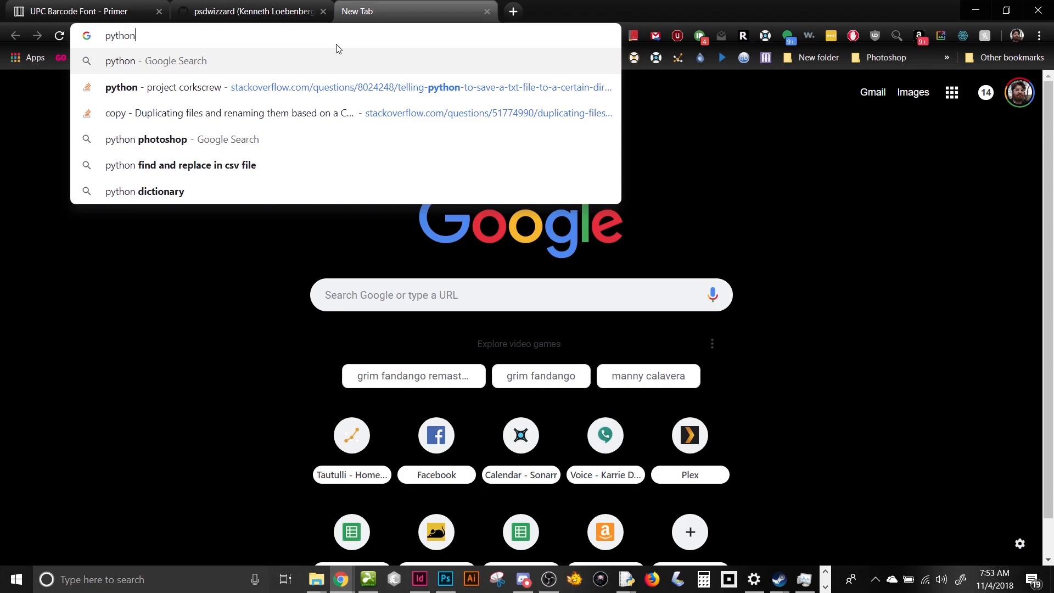
key("Return")
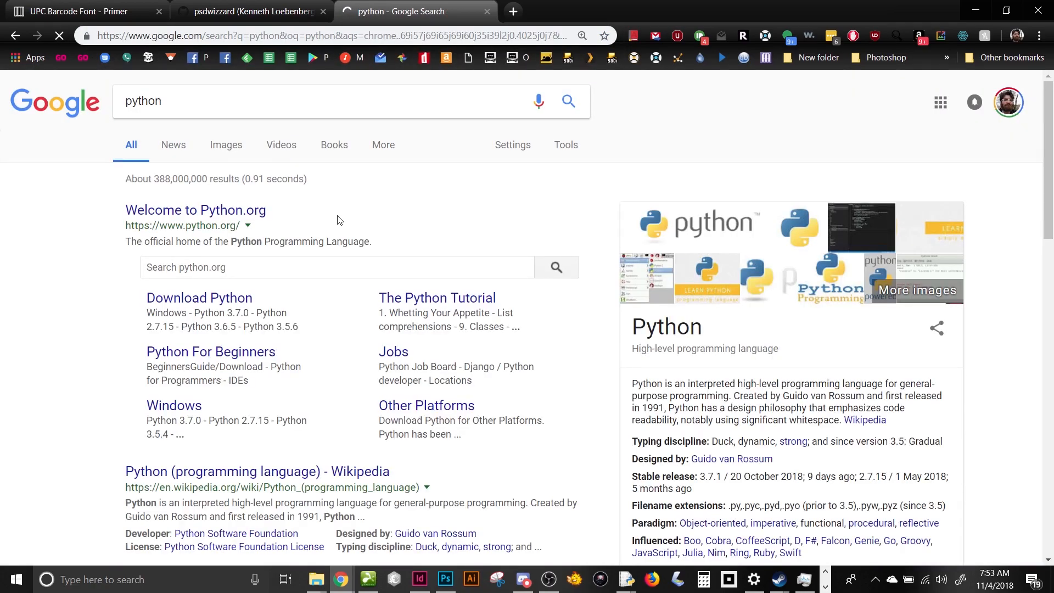
left_click(241, 300)
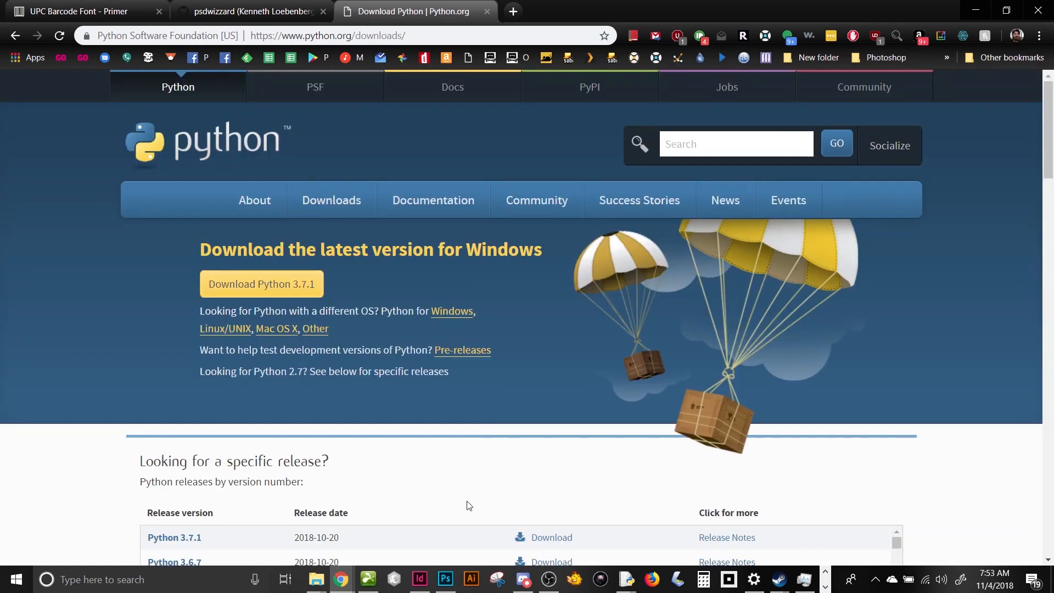
Step: Find Python 2.7.15 in the list of specific releases and open its release page
scroll(469, 506, "down", 6)
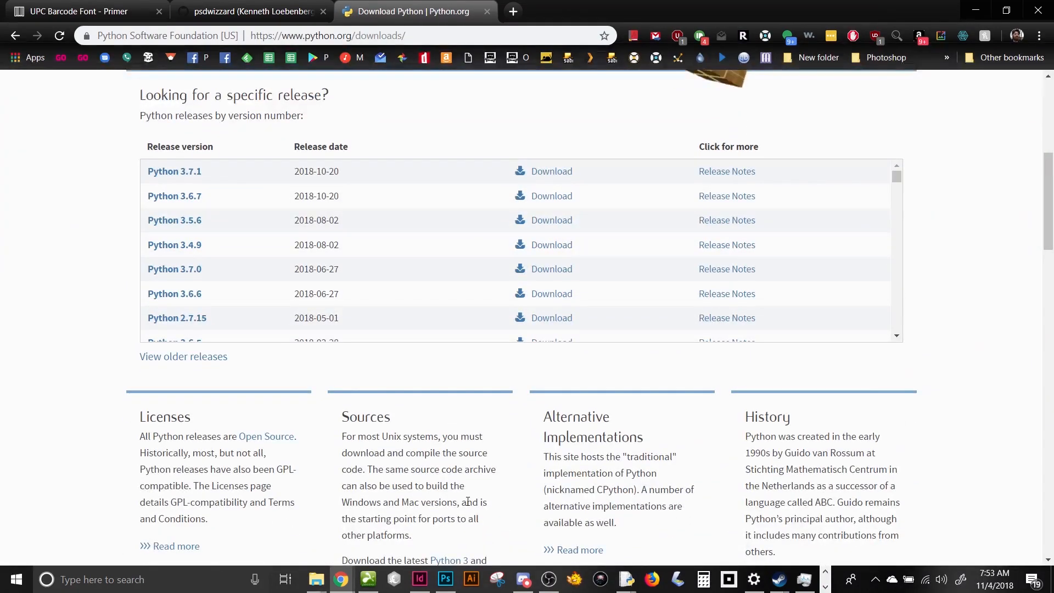
scroll(283, 291, "down", 3)
scroll(283, 291, "down", 2)
scroll(283, 291, "up", 5)
scroll(215, 318, "down", 3)
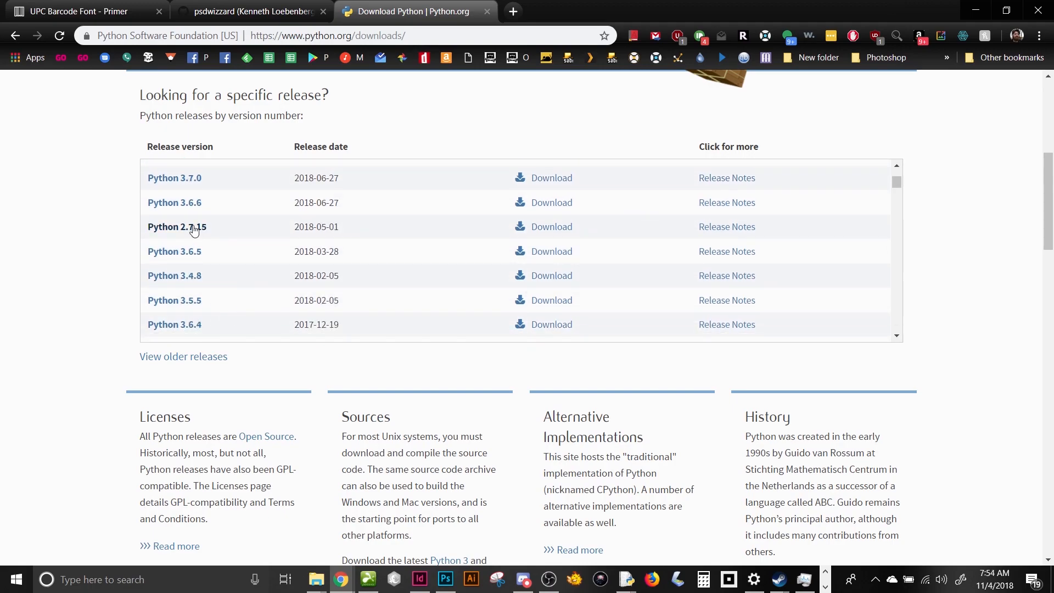
left_click(194, 229)
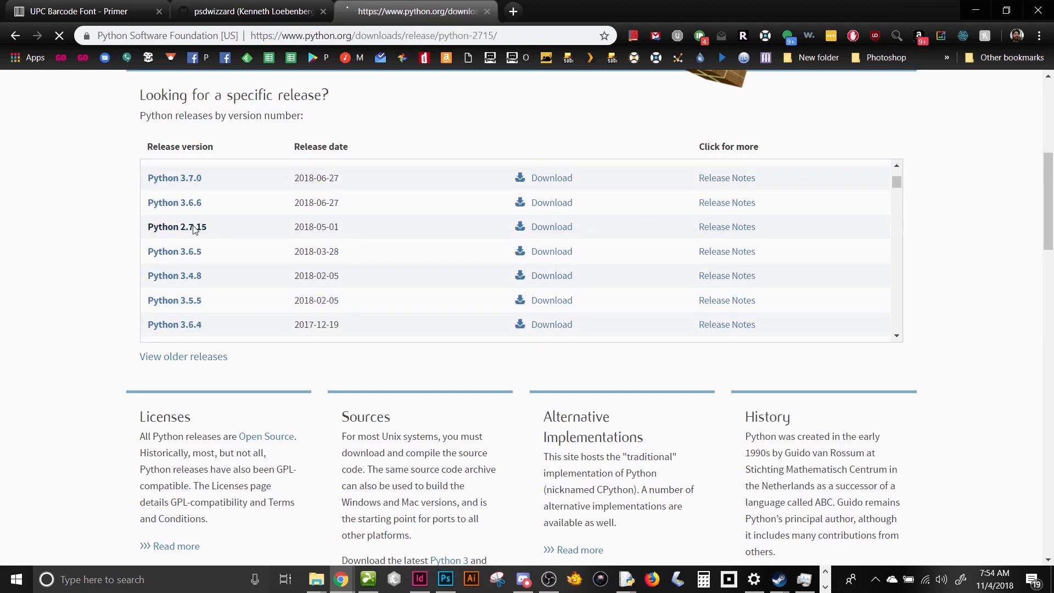
Step: Download the Windows x86 MSI installer for Python 2.7.15 and return to the GitHub profile page
scroll(232, 347, "down", 4)
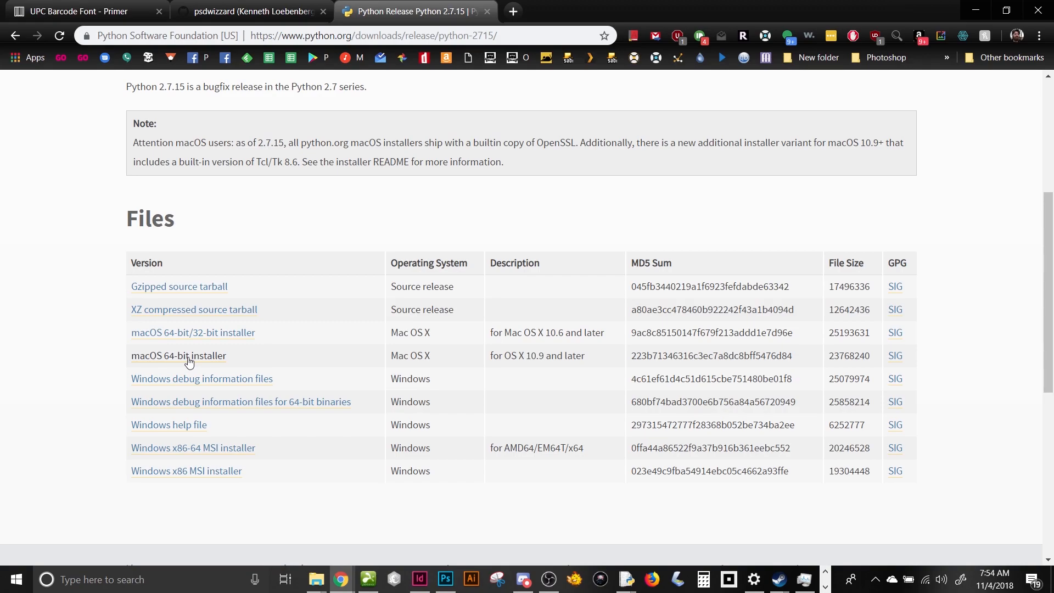
left_click(223, 470)
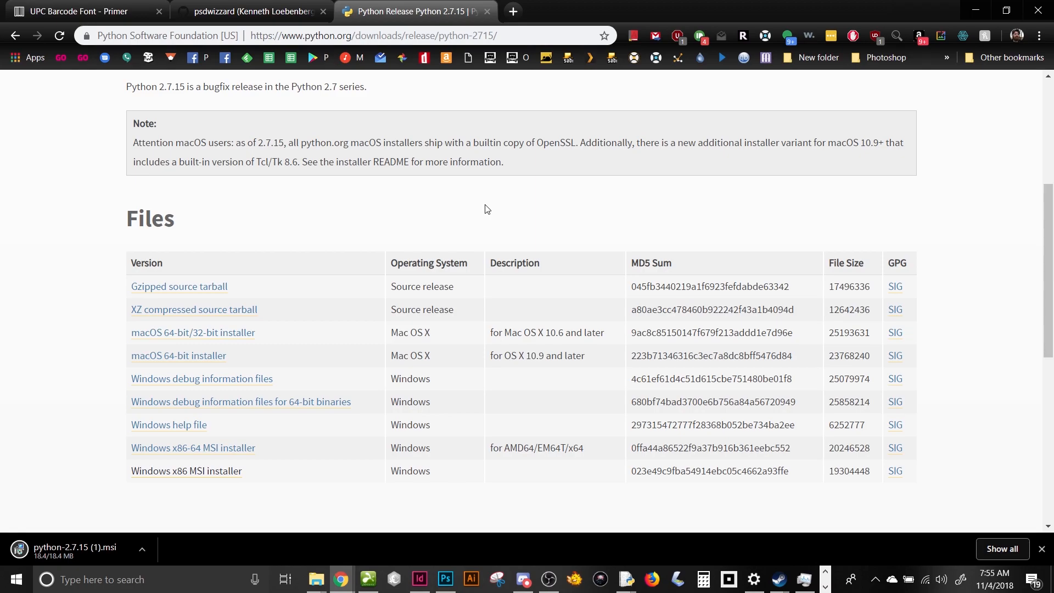
left_click(232, 13)
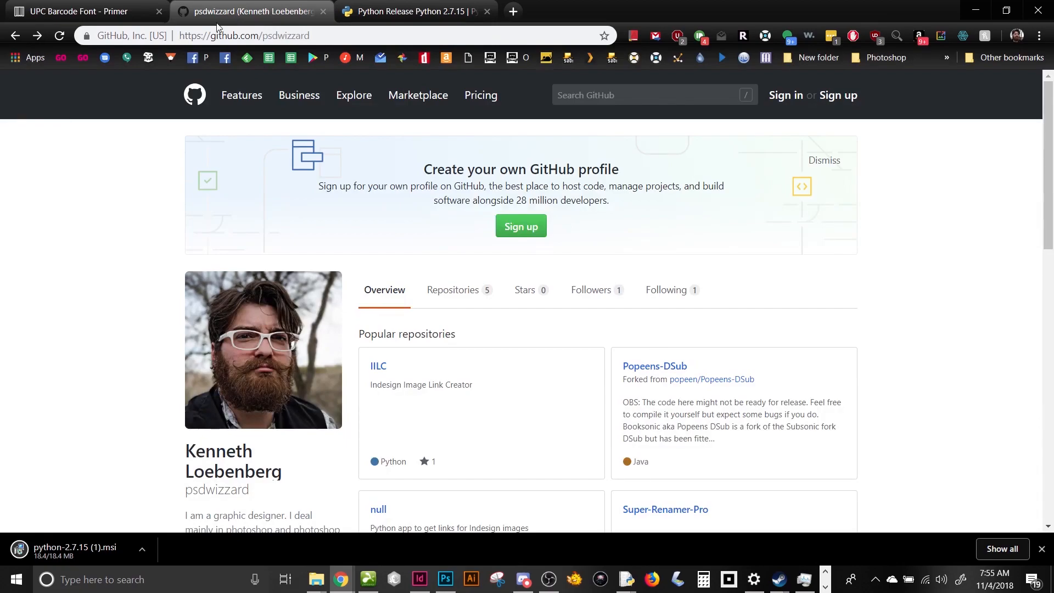